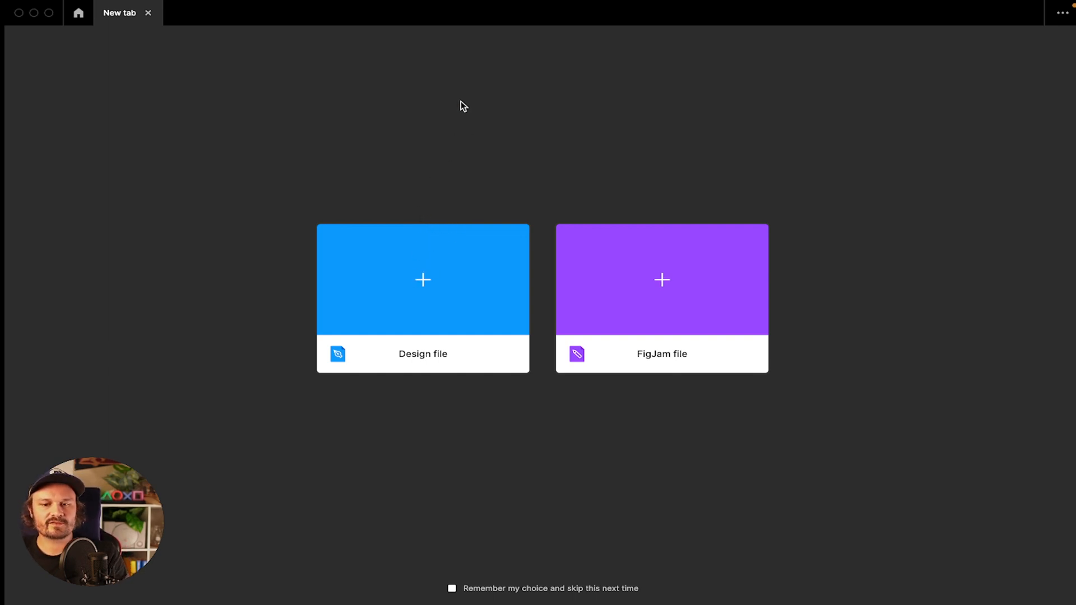
Create a new design file, and launch KeyCastr and close its preferences window.
left_click(421, 279)
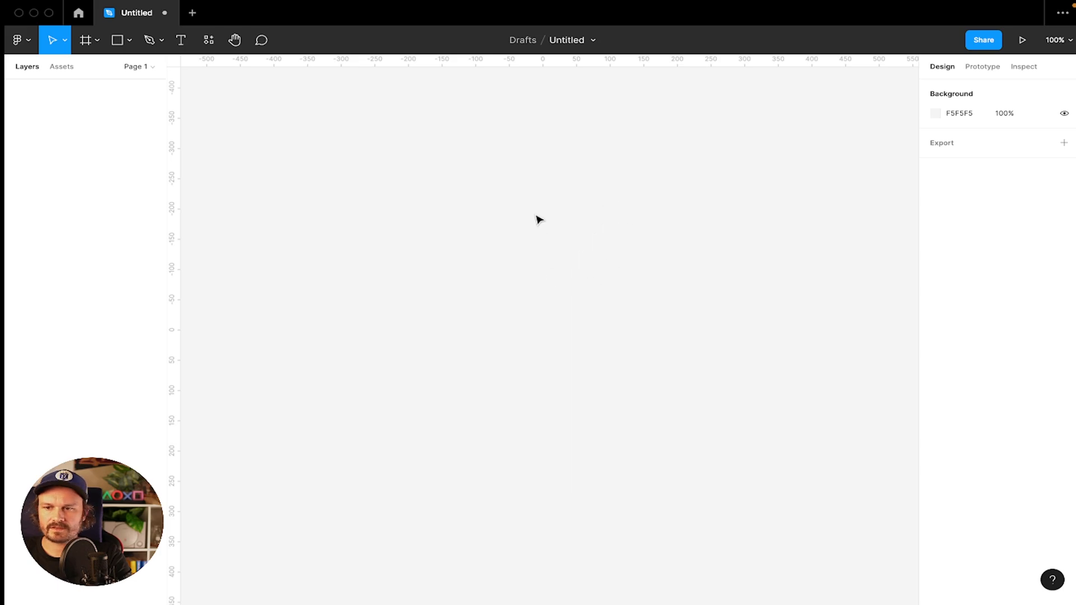
key("super+space")
type("key")
key("Return")
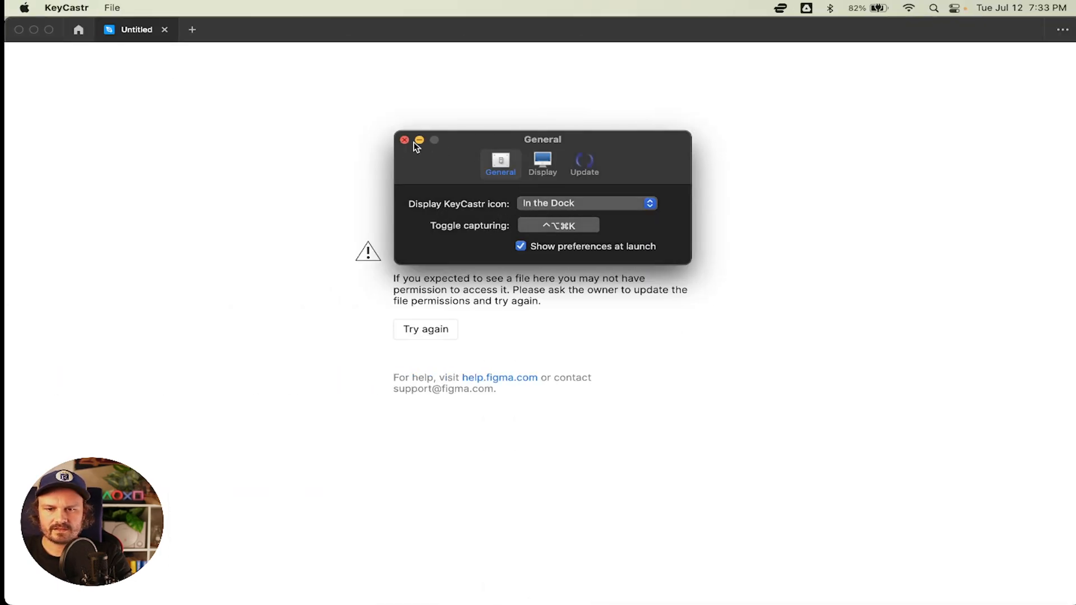
left_click(408, 141)
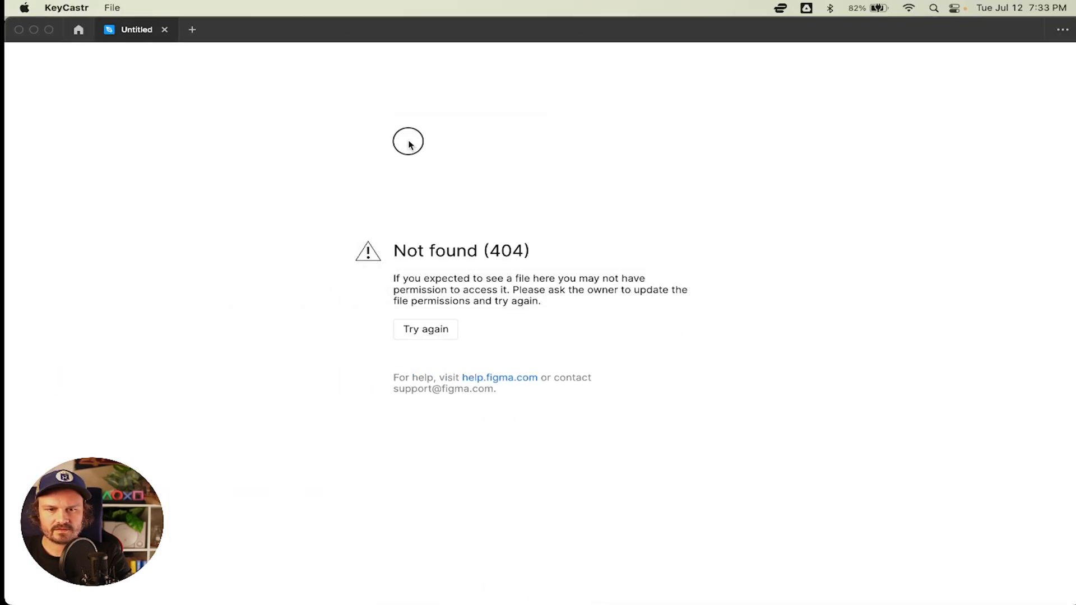
Close the tab of the design file that cannot be found and create a new design file.
left_click(441, 195)
key("super+r")
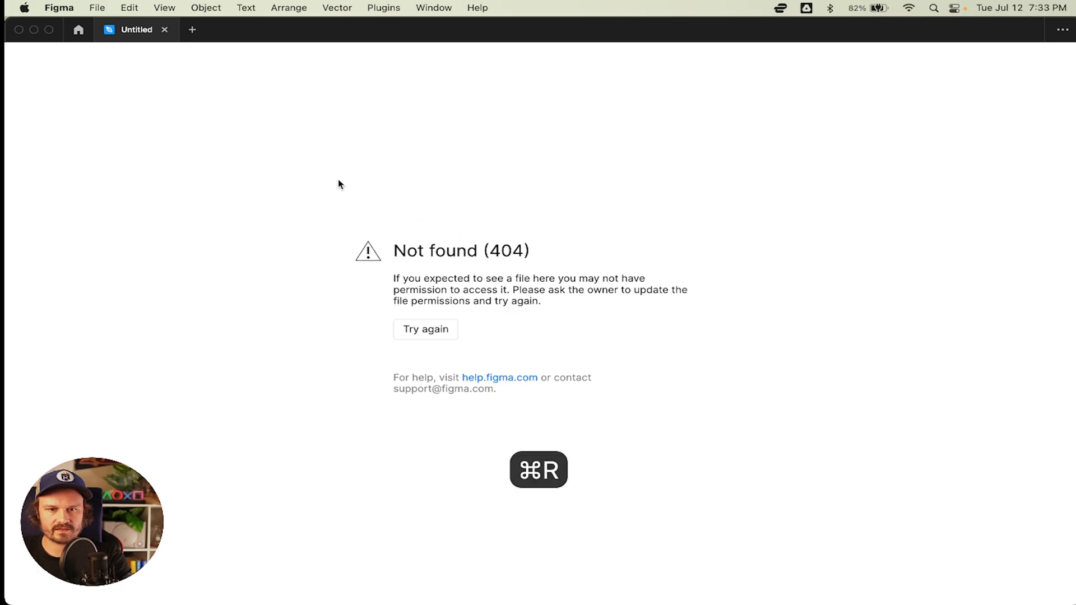
left_click(164, 29)
key("super+n")
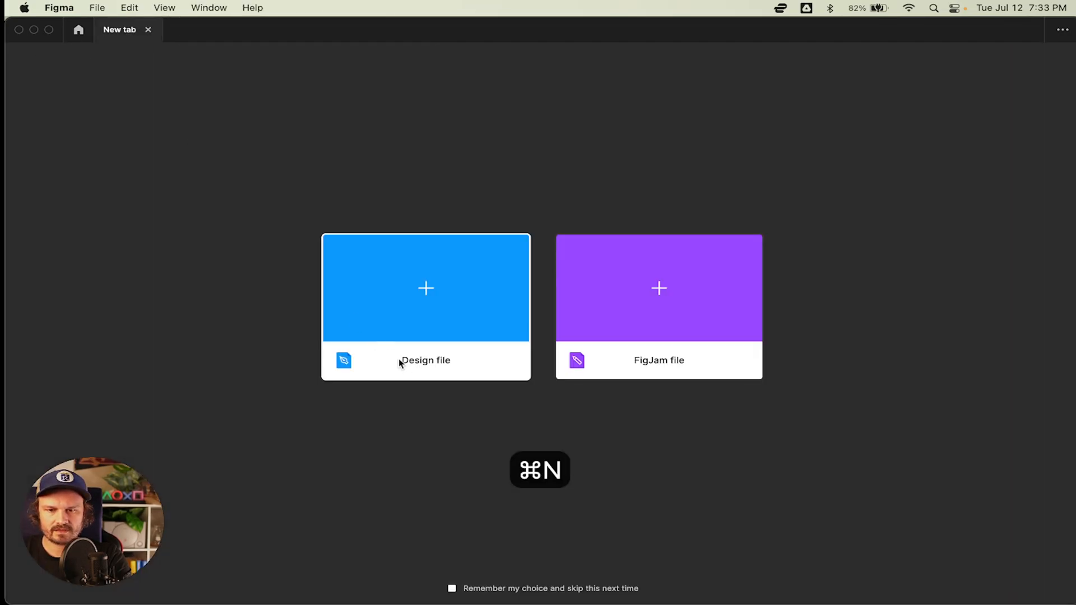
left_click(407, 374)
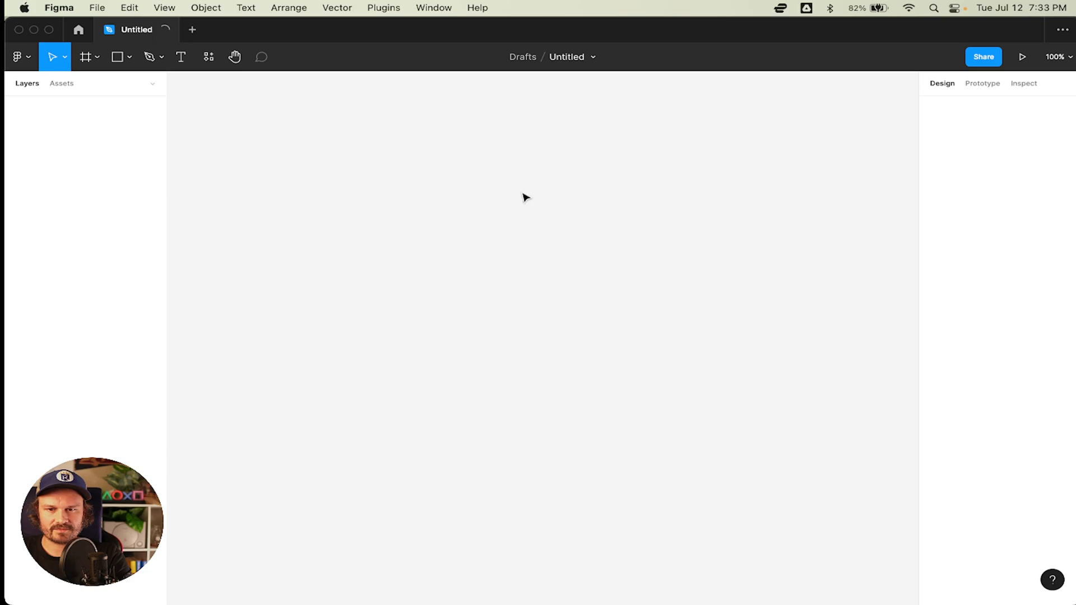
Draw a custom-sized frame on the empty canvas with the Frame tool and undo it.
key("d")
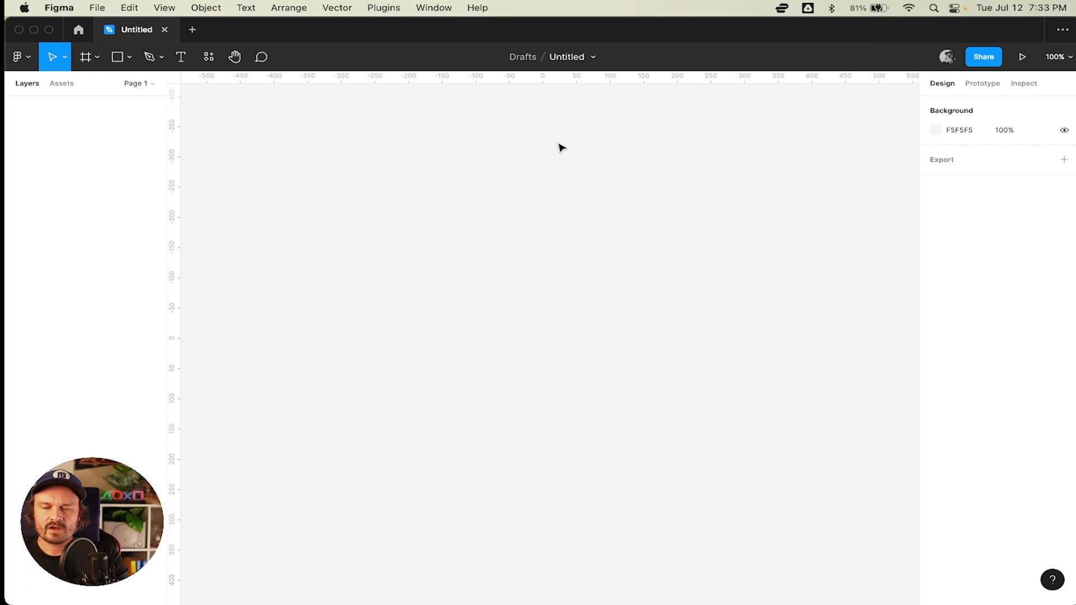
key("f")
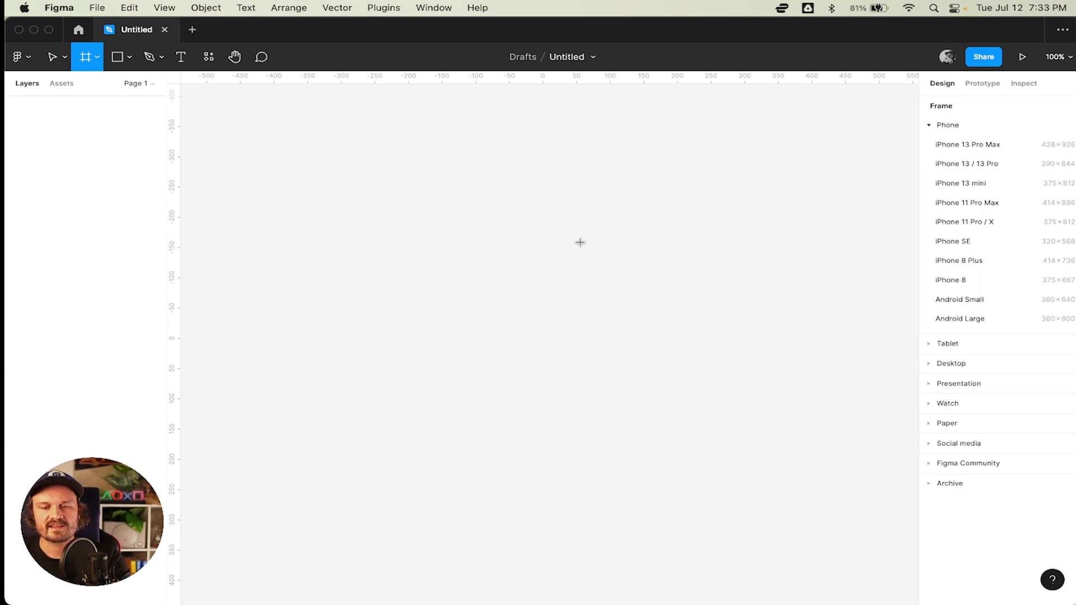
left_click(93, 58)
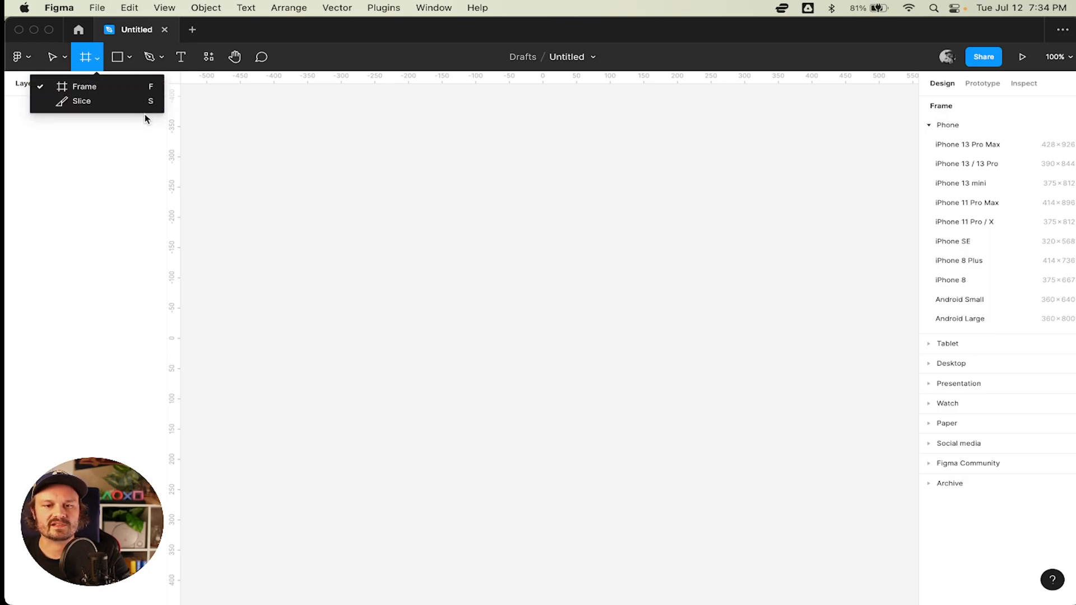
left_click(134, 88)
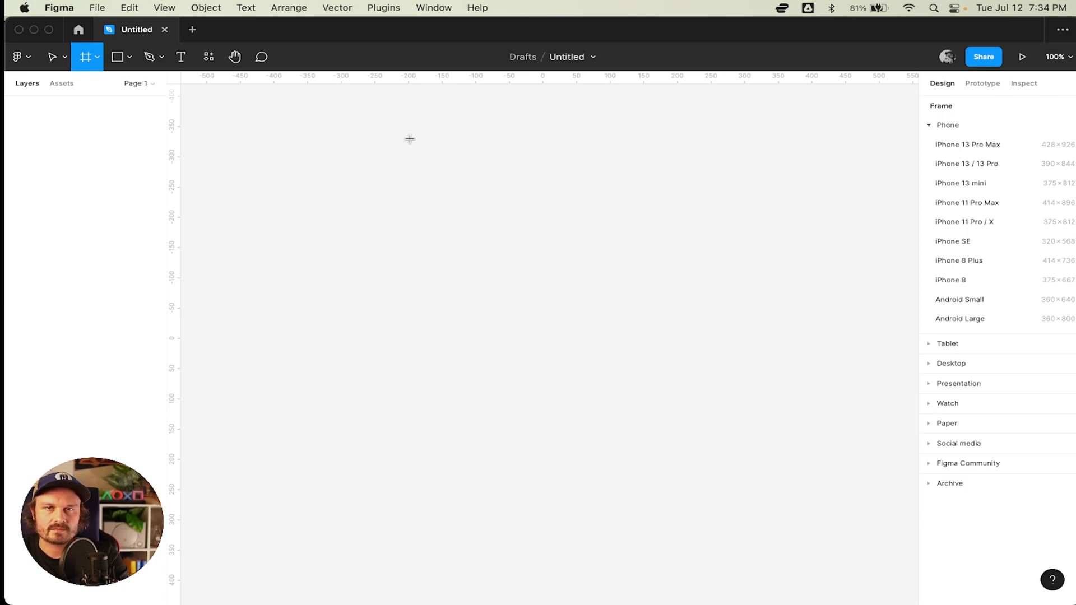
left_click_drag(410, 134, 666, 366)
key("super+z")
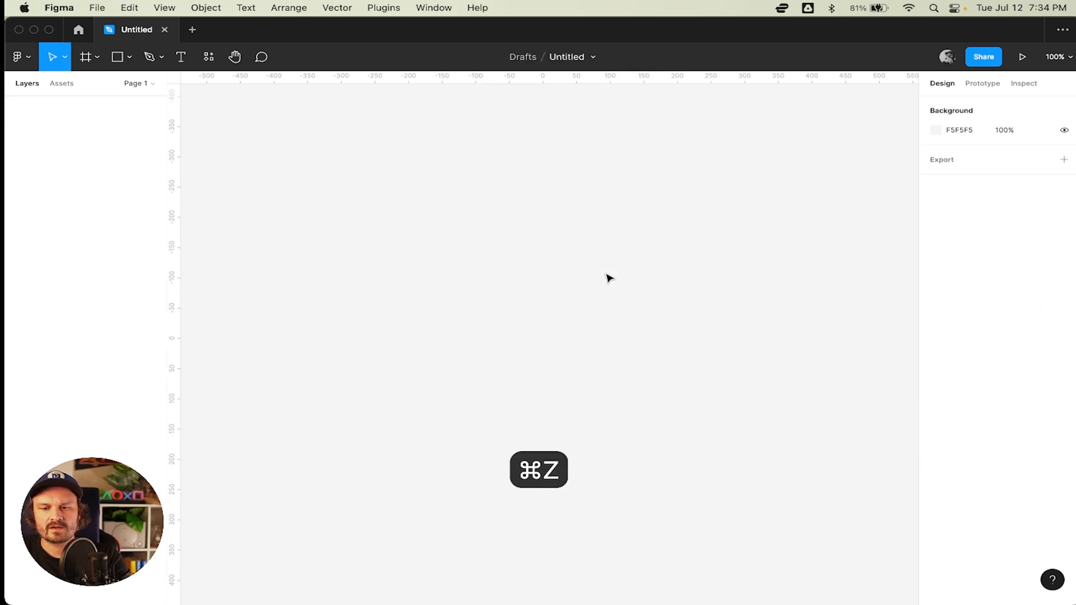
Add a frame to the canvas using the iPhone 13 Pro Max preset.
key("f")
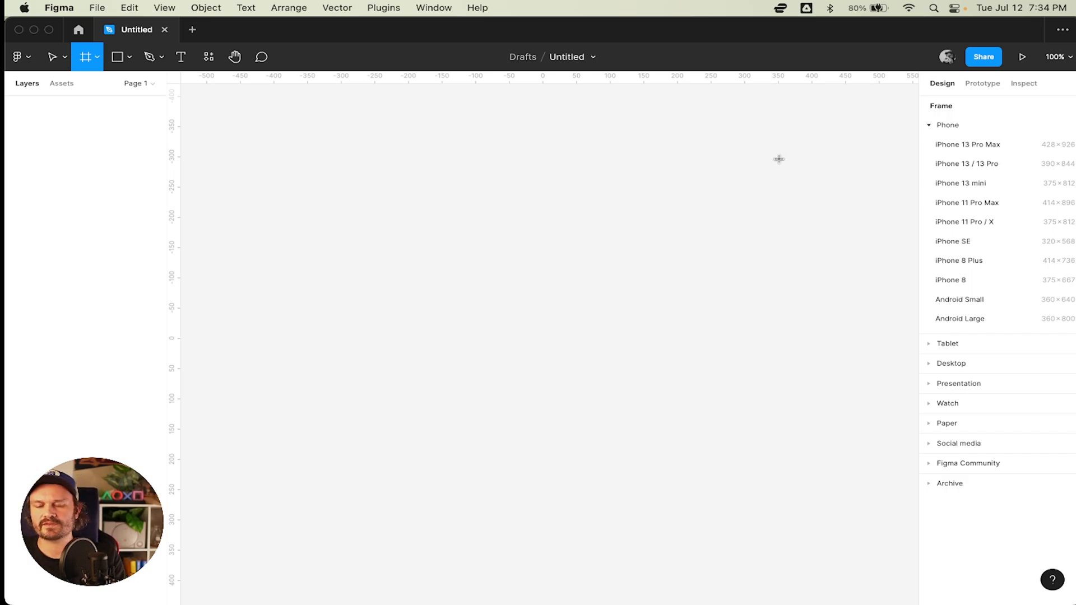
left_click(970, 146)
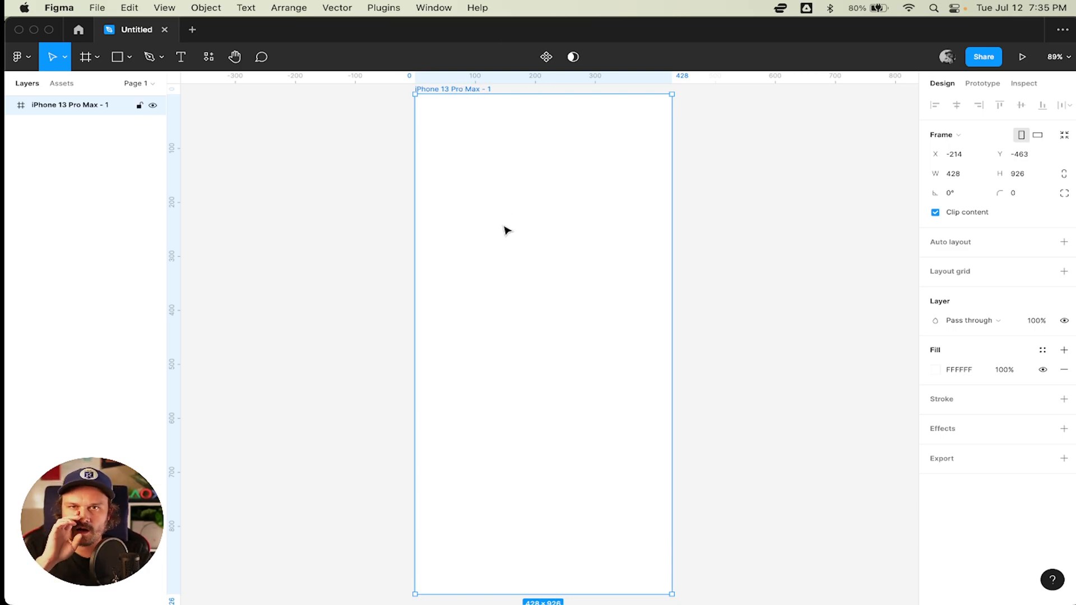
left_click(753, 158)
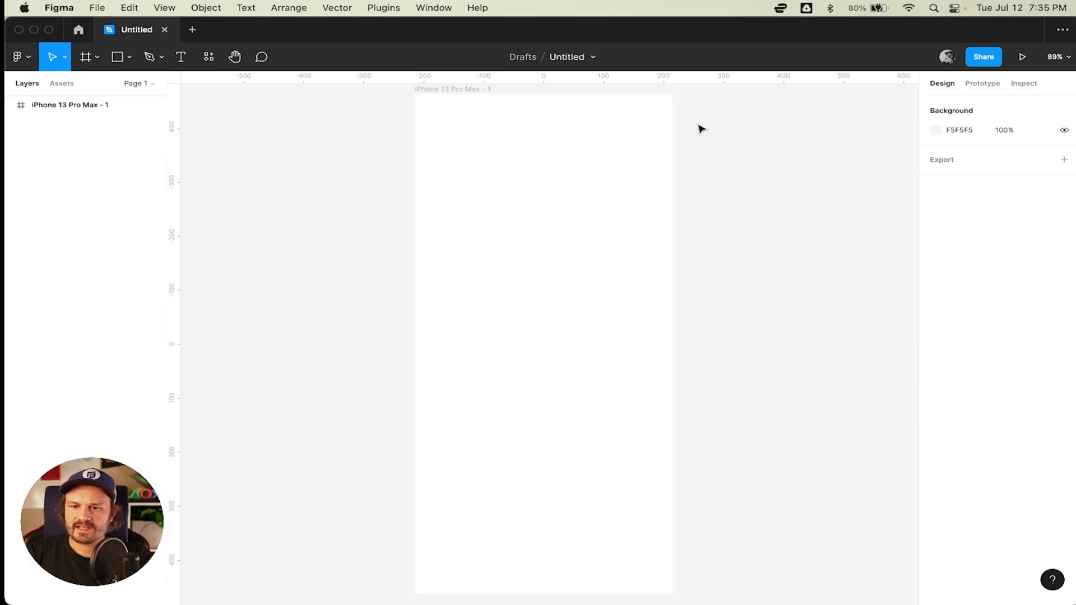
Draw a fixed-size text box about 354 × 177 in the upper part of the phone frame and discard it.
left_click(458, 92)
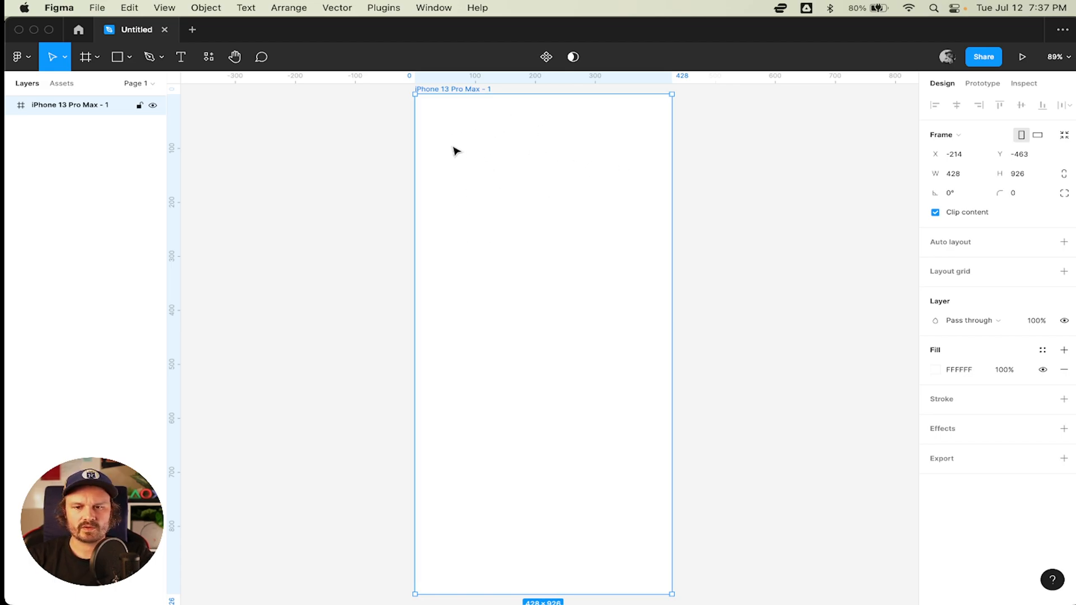
key("t")
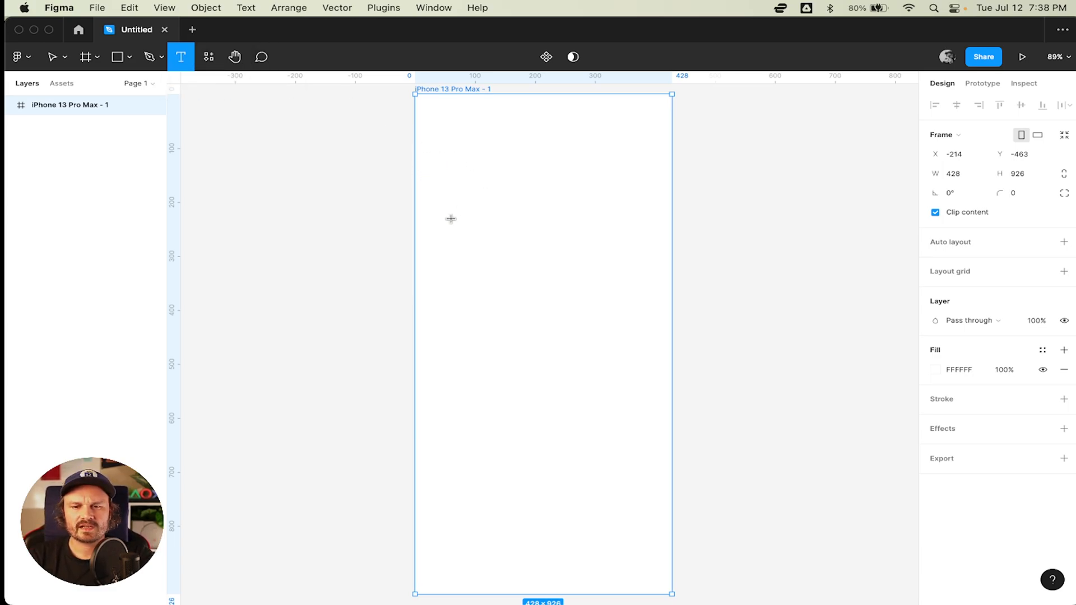
key("t")
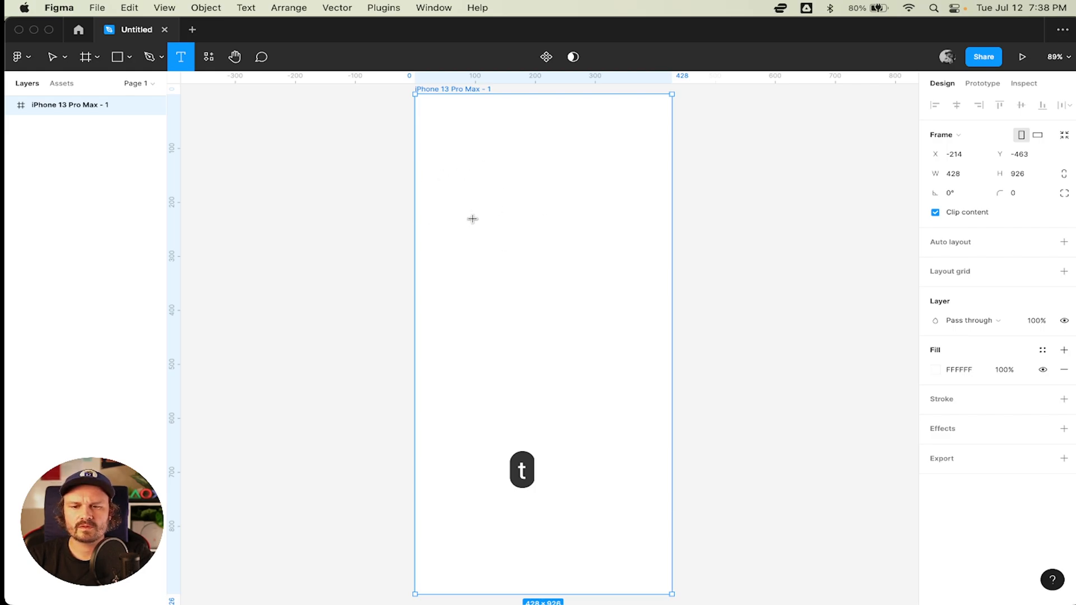
left_click(431, 176)
left_click_drag(431, 176, 642, 269)
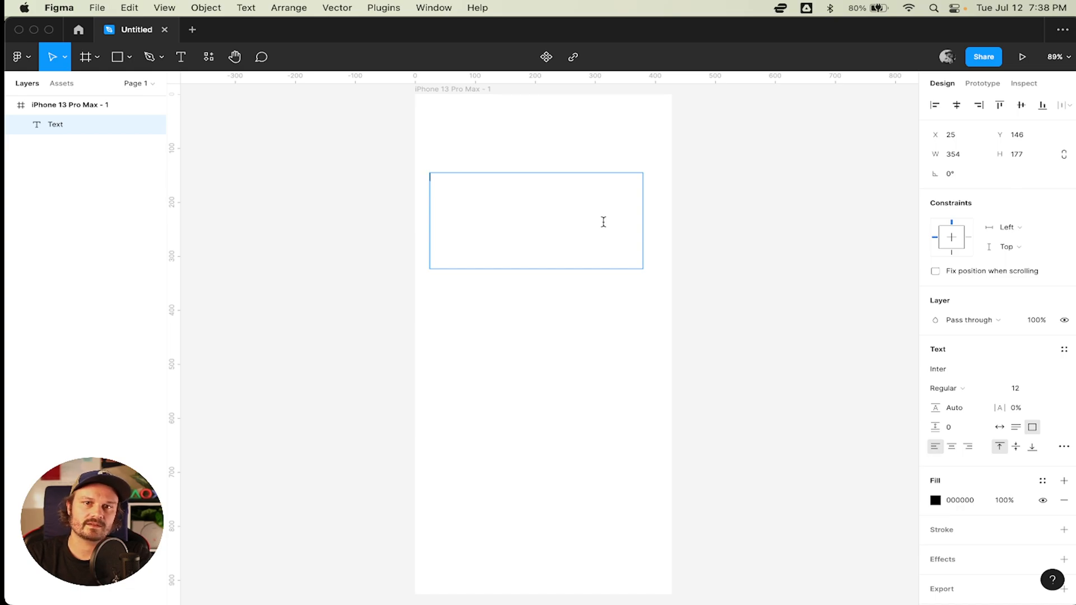
key("Escape")
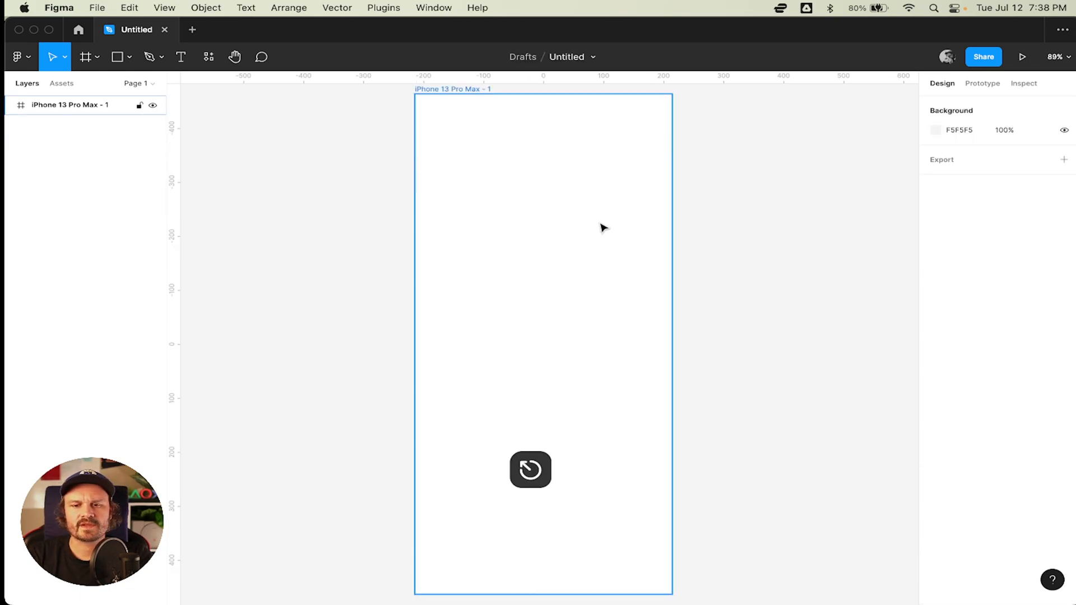
Add an auto-width text layer reading "Slideshow:" inside the phone frame.
key("t")
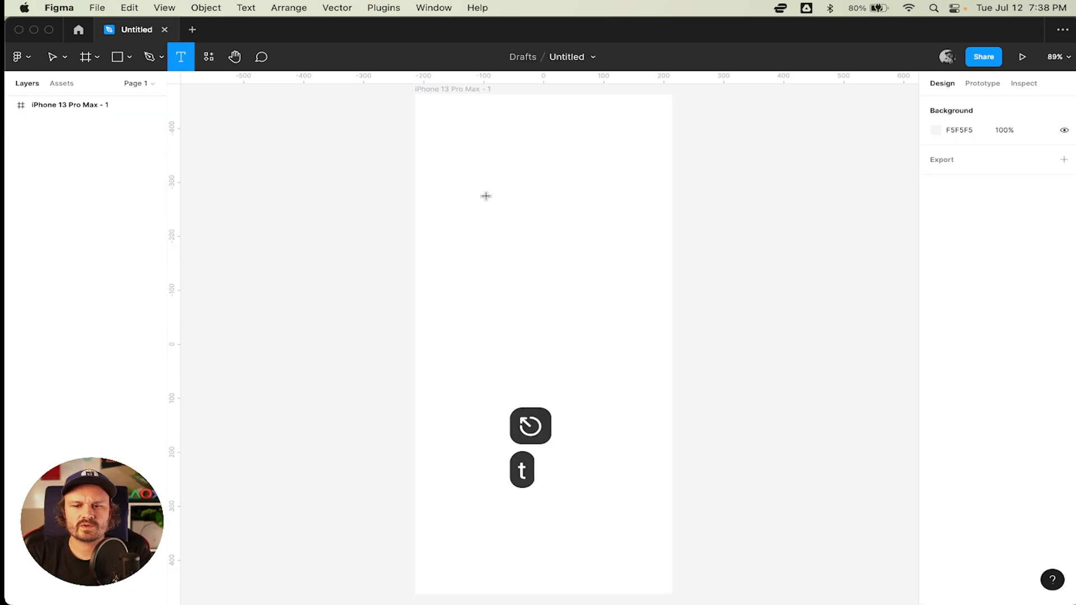
left_click(447, 234)
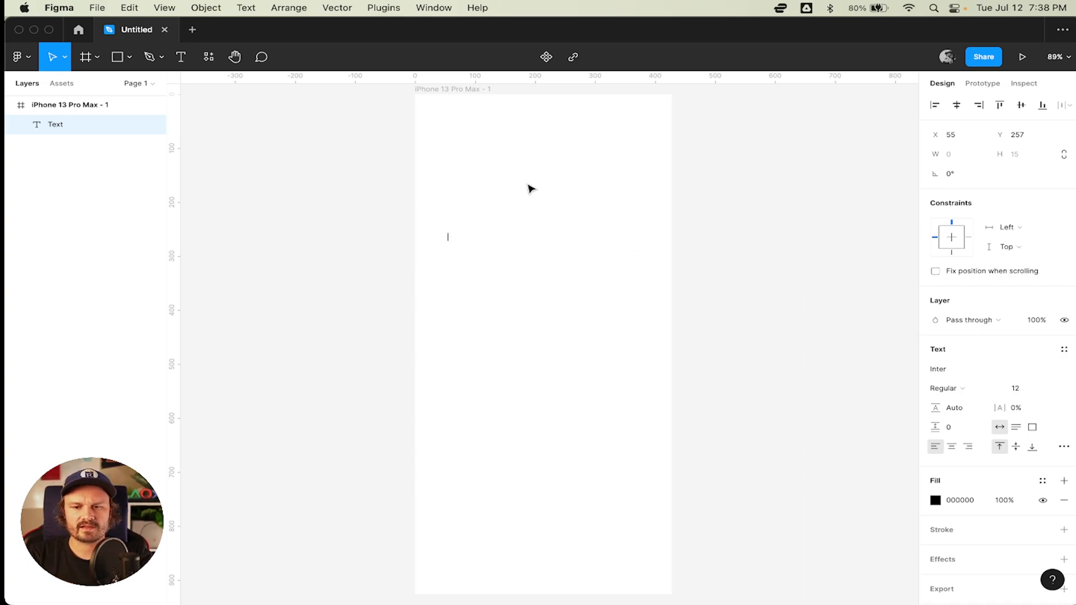
type("Slideshow:")
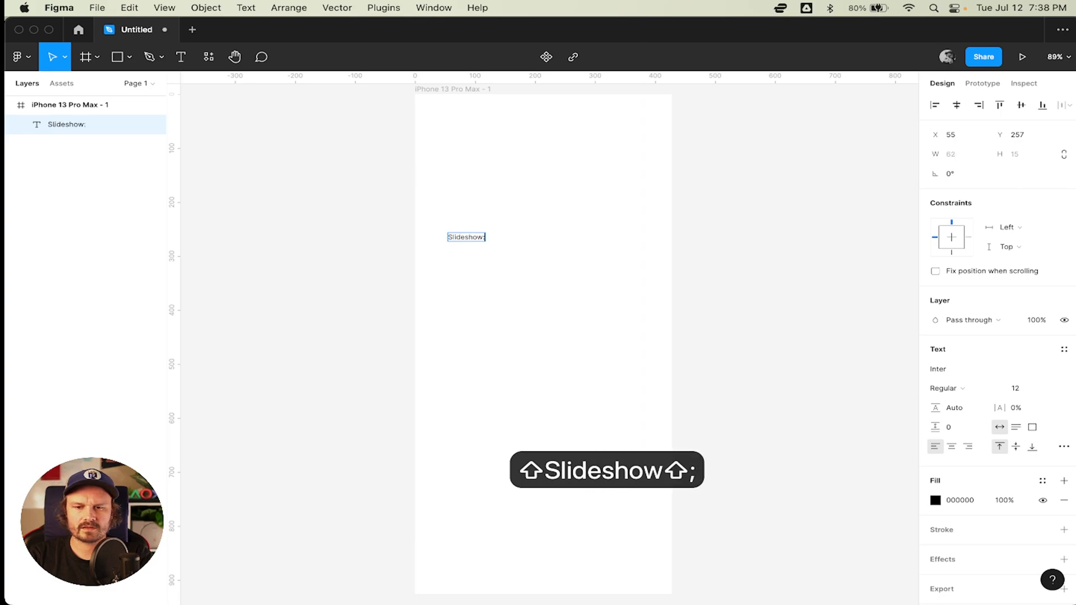
key("BackSpace")
Format the whole "Slideshow:" text in the Outfit font with SemiBold weight and size 64.
key("super+a")
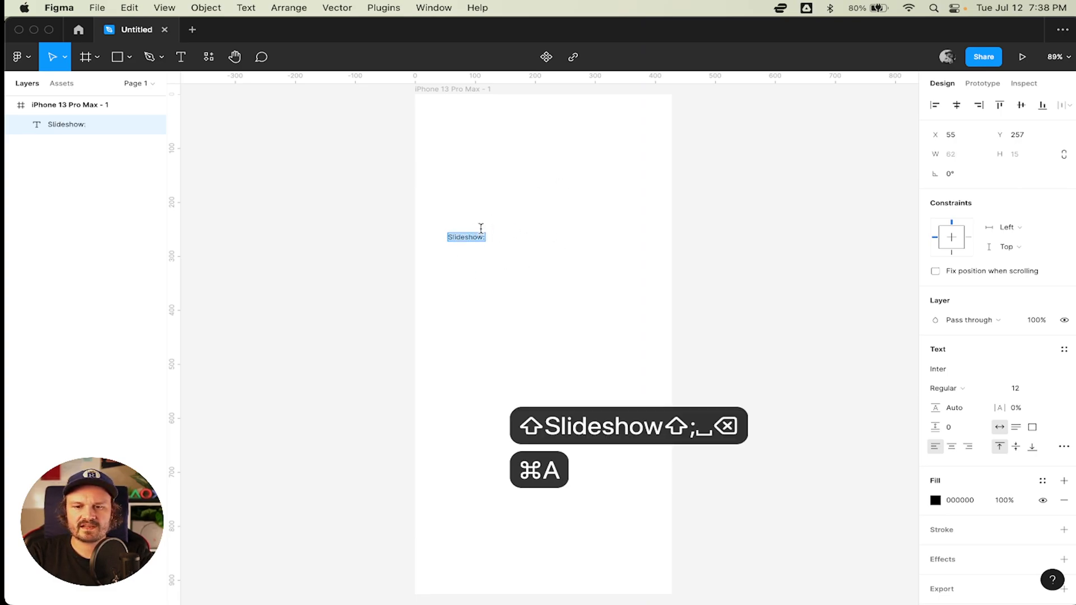
left_click(956, 369)
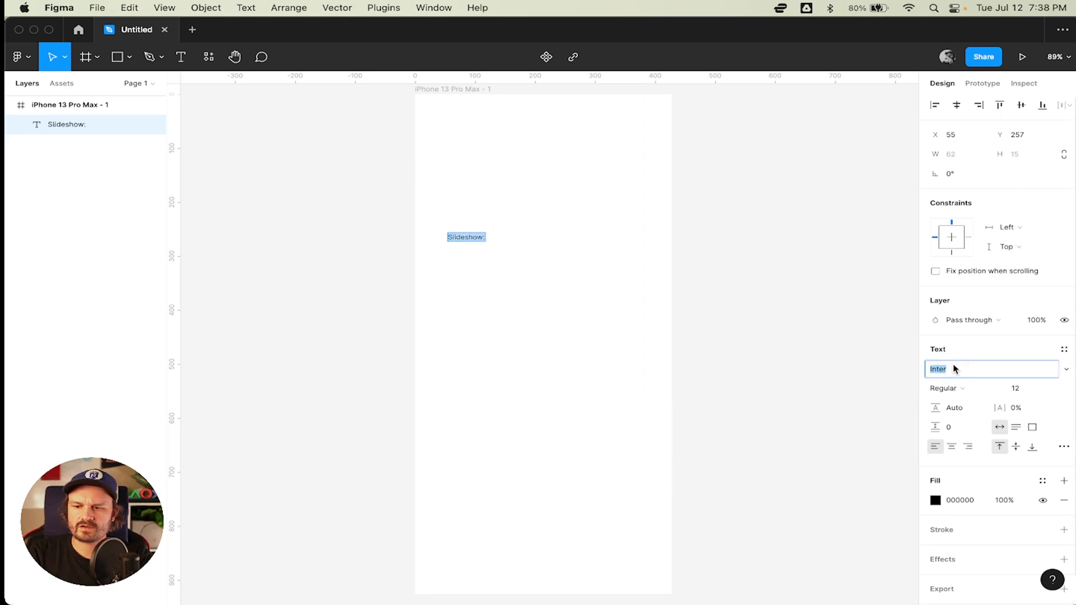
type("outf")
key("Return")
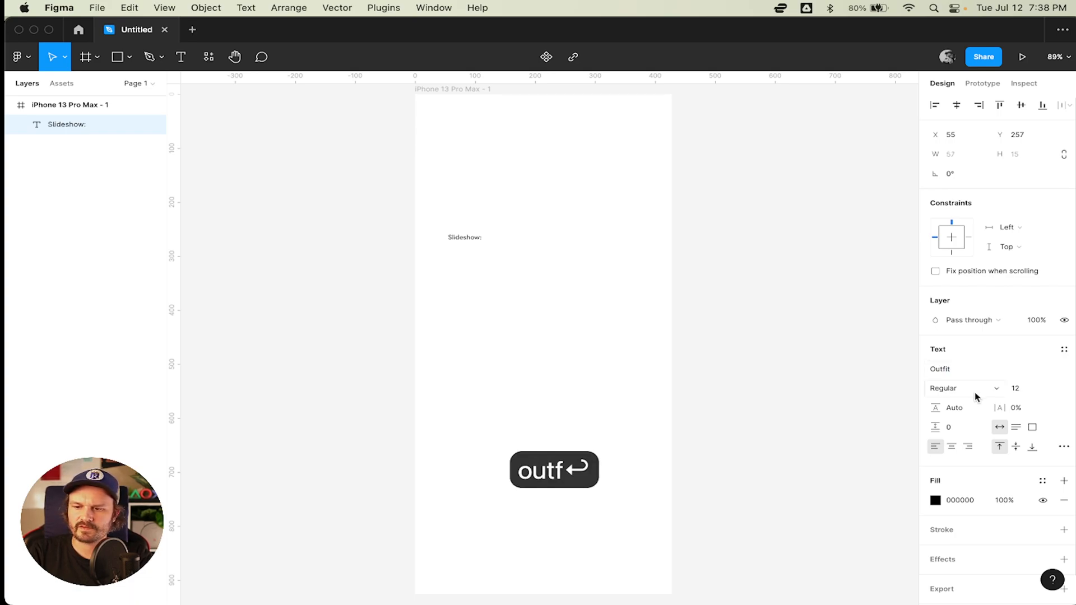
left_click(964, 390)
left_click(972, 418)
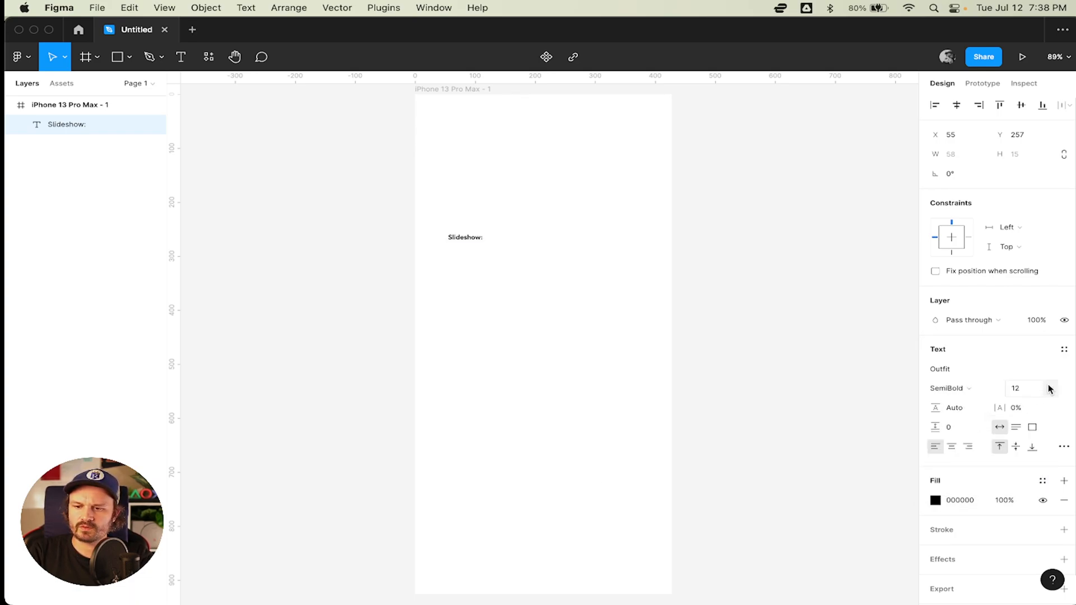
left_click(1047, 389)
left_click(1031, 548)
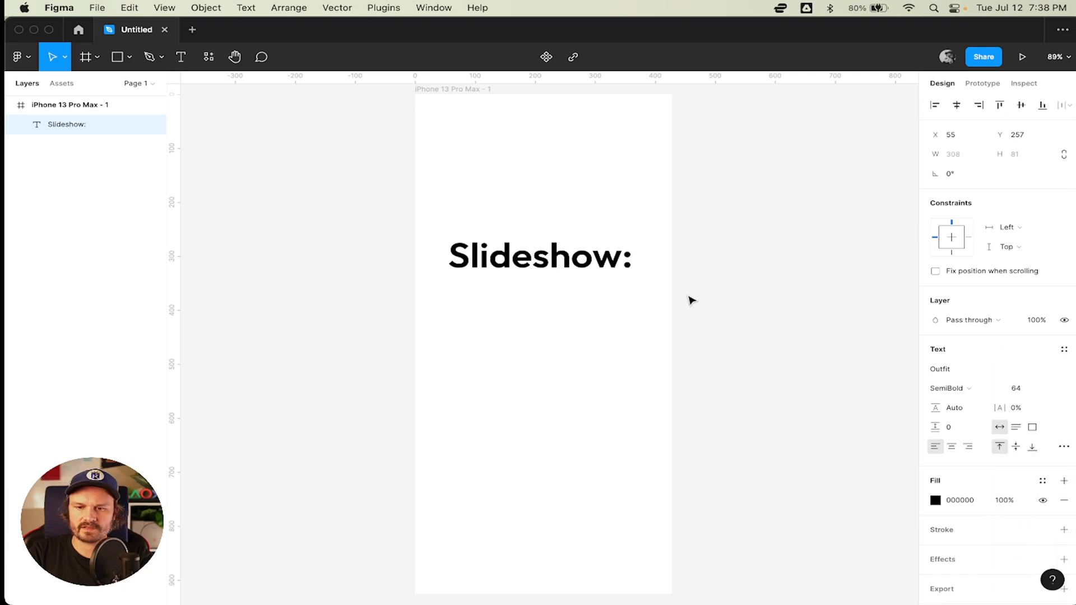
Center the "Slideshow:" heading horizontally in the phone frame and move it up to about X 60, Y 92.
left_click(577, 262)
left_click_drag(576, 257, 578, 192)
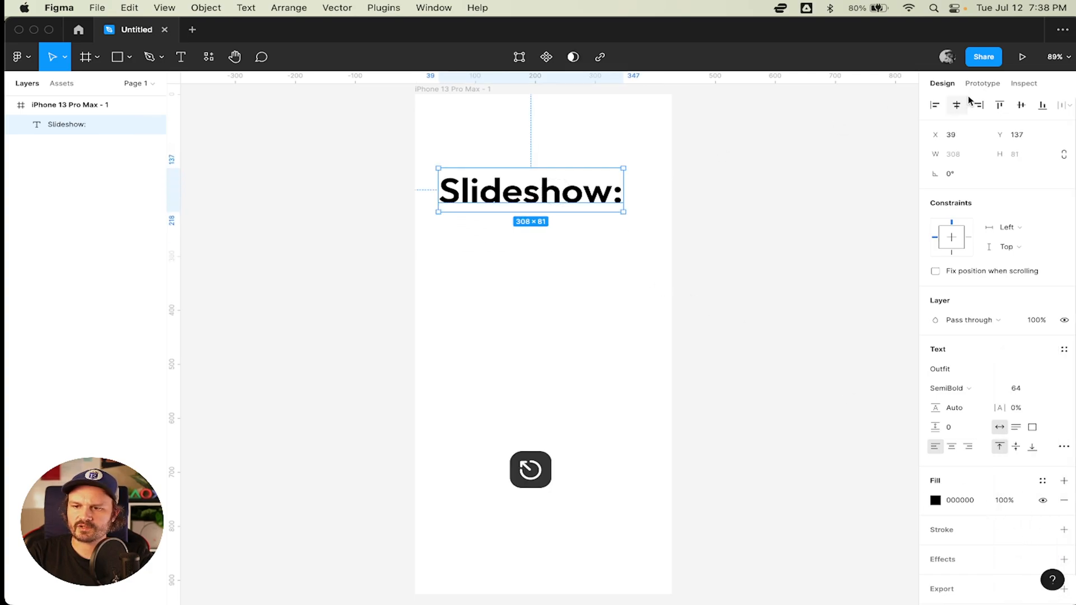
left_click(597, 251)
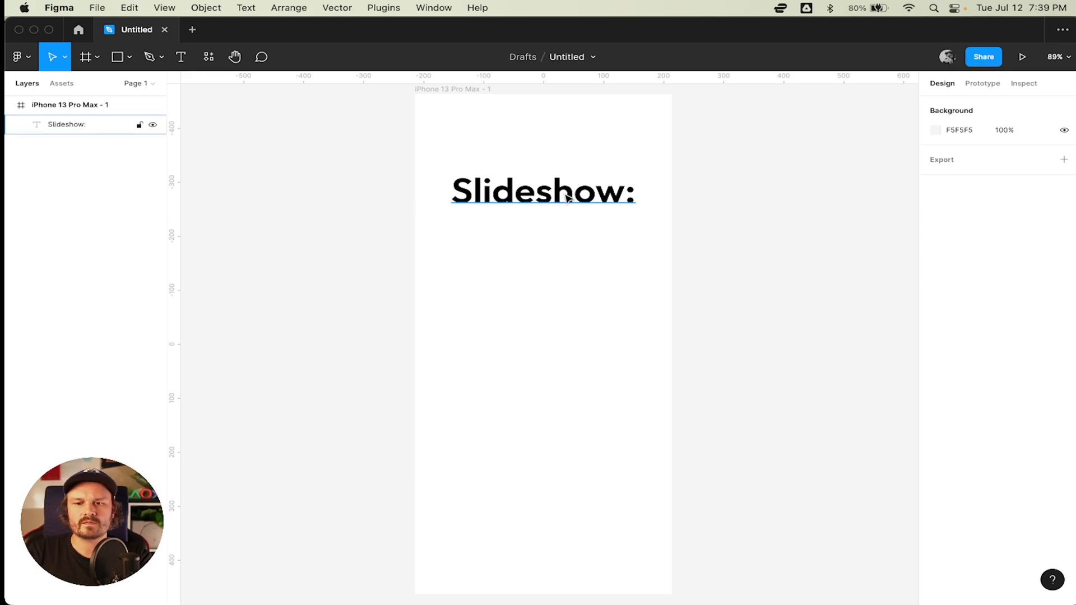
left_click_drag(566, 196, 558, 171)
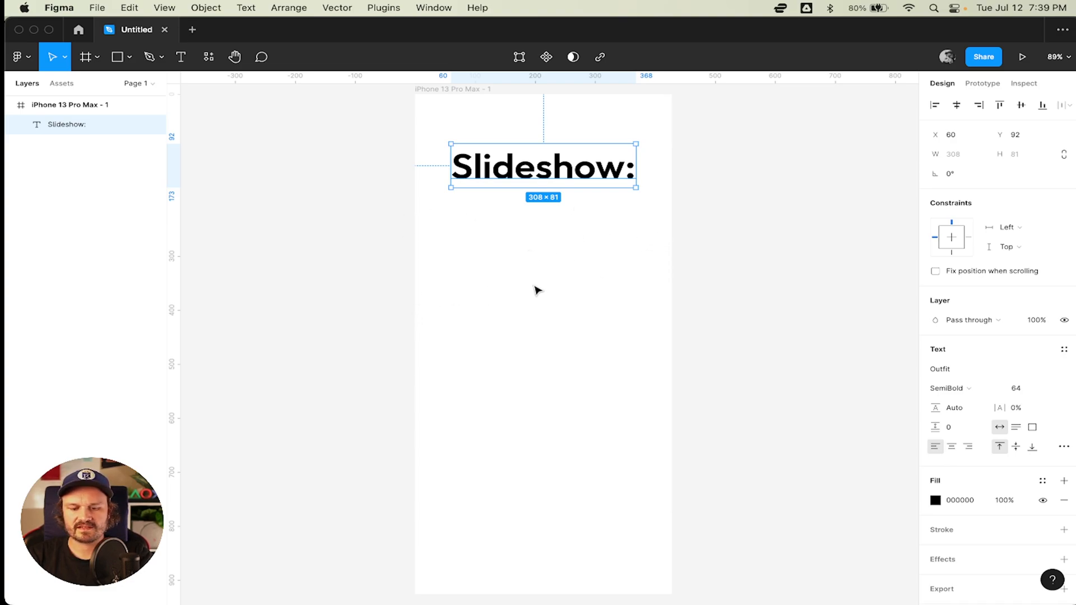
Start placing images and browse to the Design System folder of project 36.1 under Documents, Springboard, Projects.
key("shift+super+k")
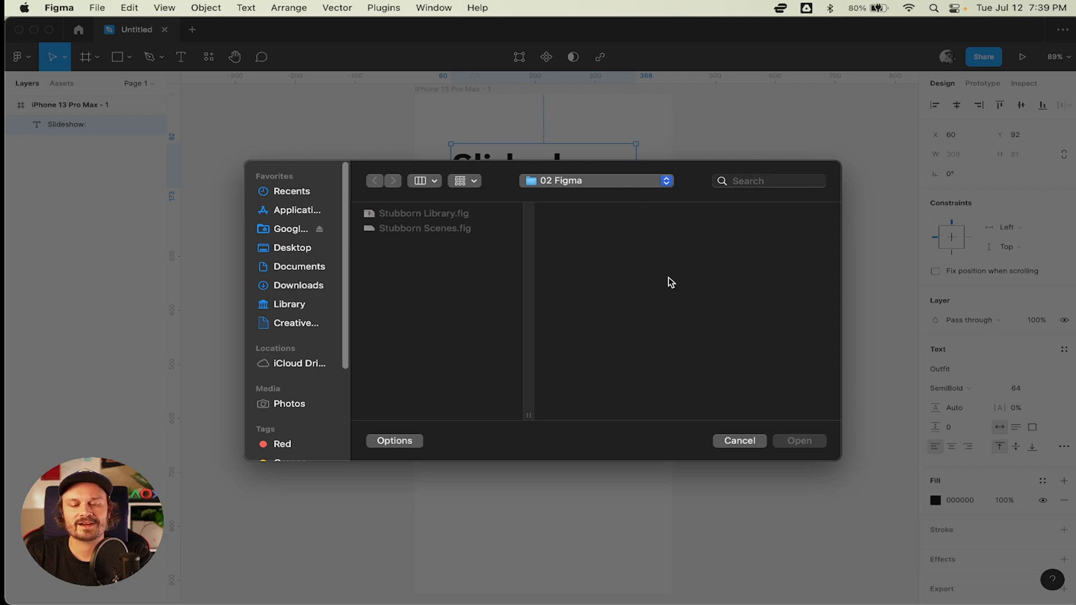
left_click(301, 267)
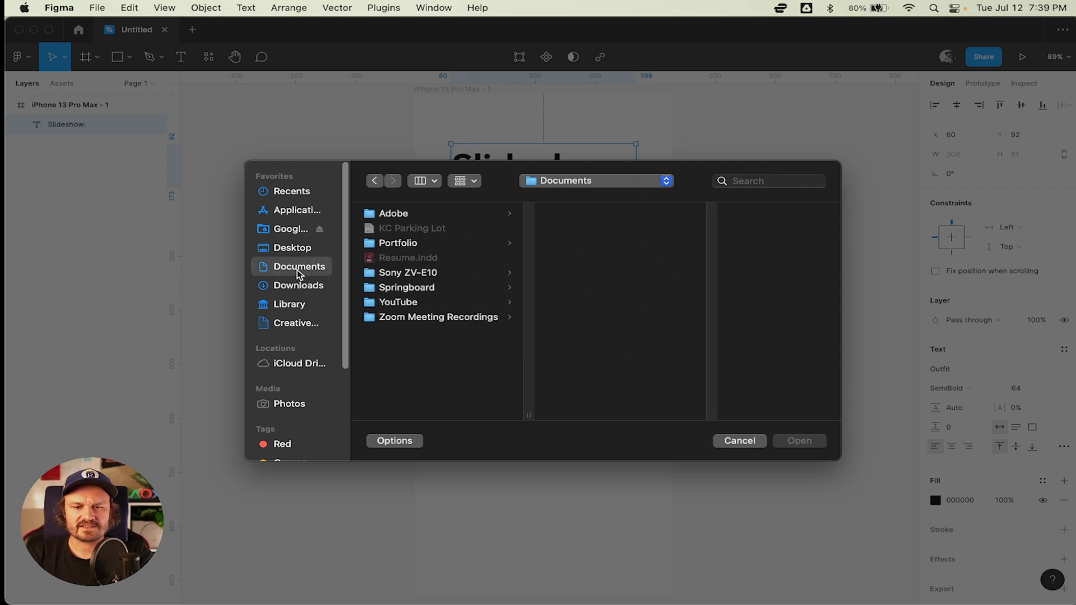
left_click(447, 291)
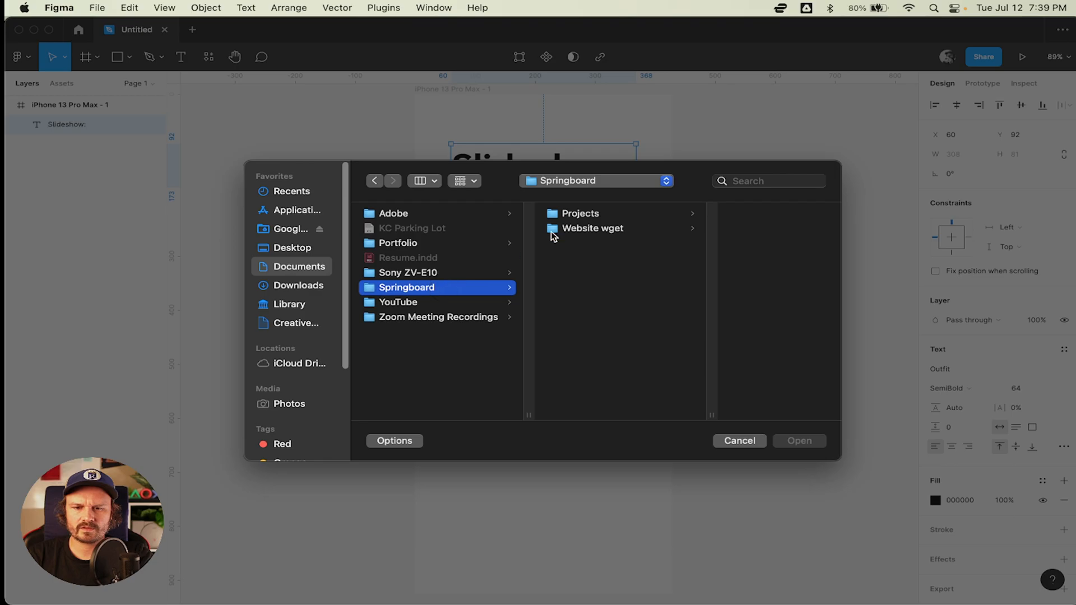
left_click(583, 214)
scroll(709, 280, "down", 5)
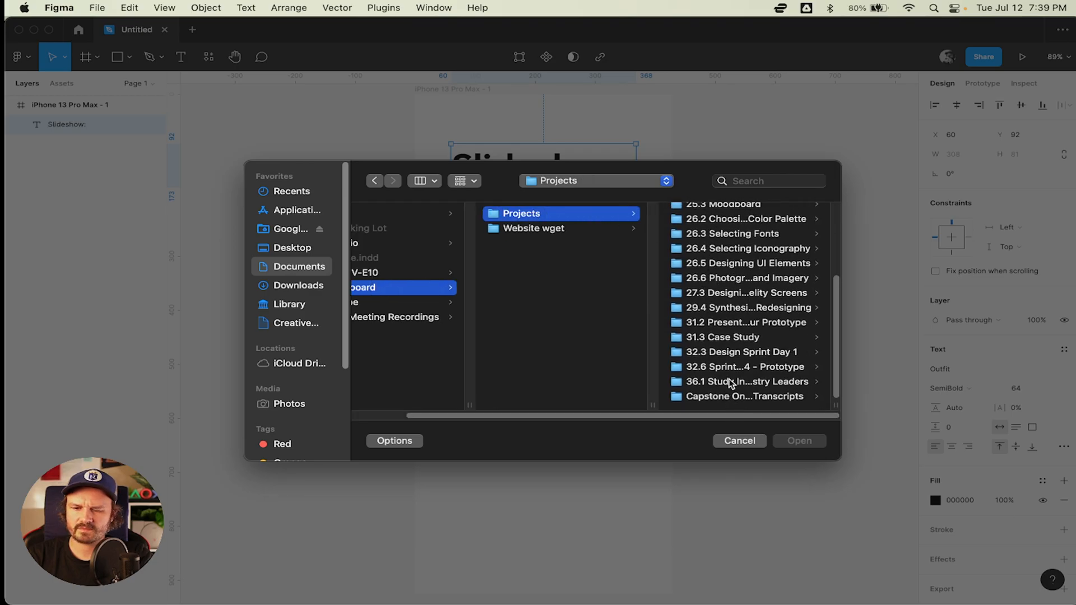
left_click(715, 379)
left_click(730, 213)
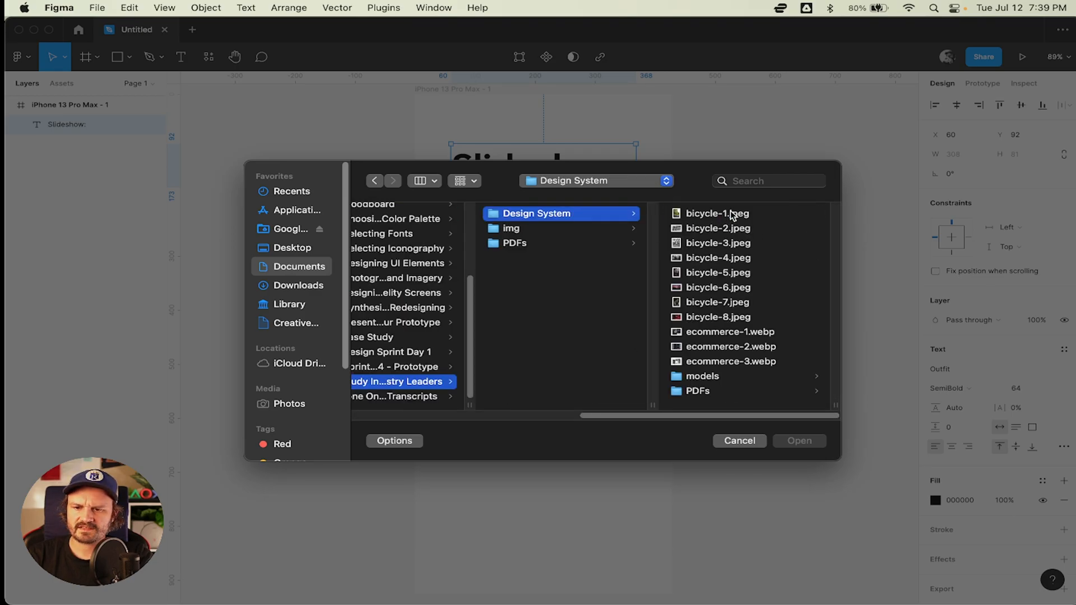
Import bicycle-1.jpeg through bicycle-8.jpeg and place them all on the canvas.
left_click(729, 317)
left_click(566, 213, "shift")
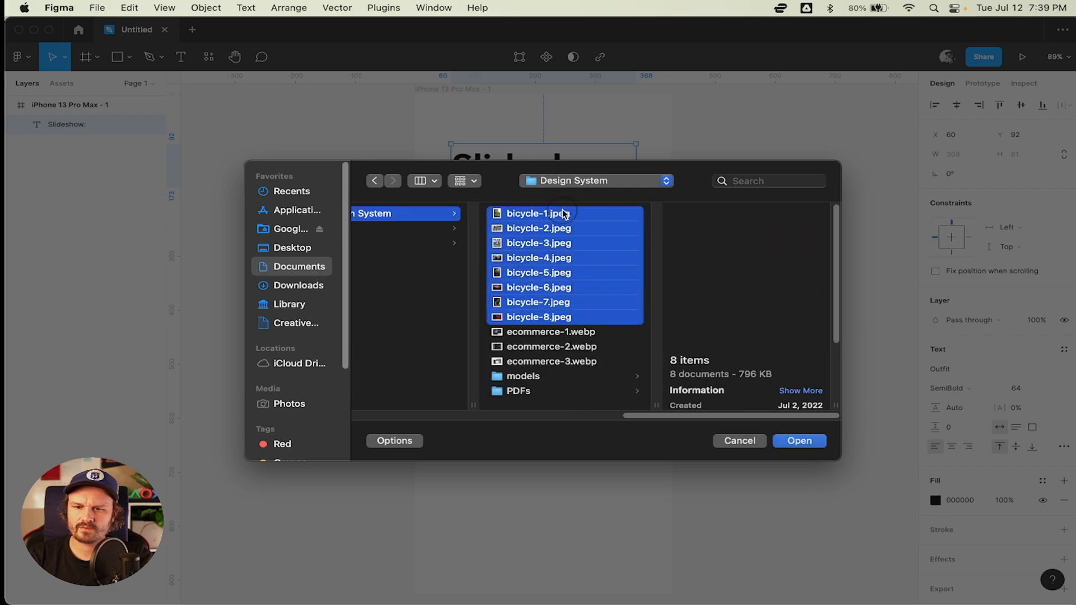
key("Return")
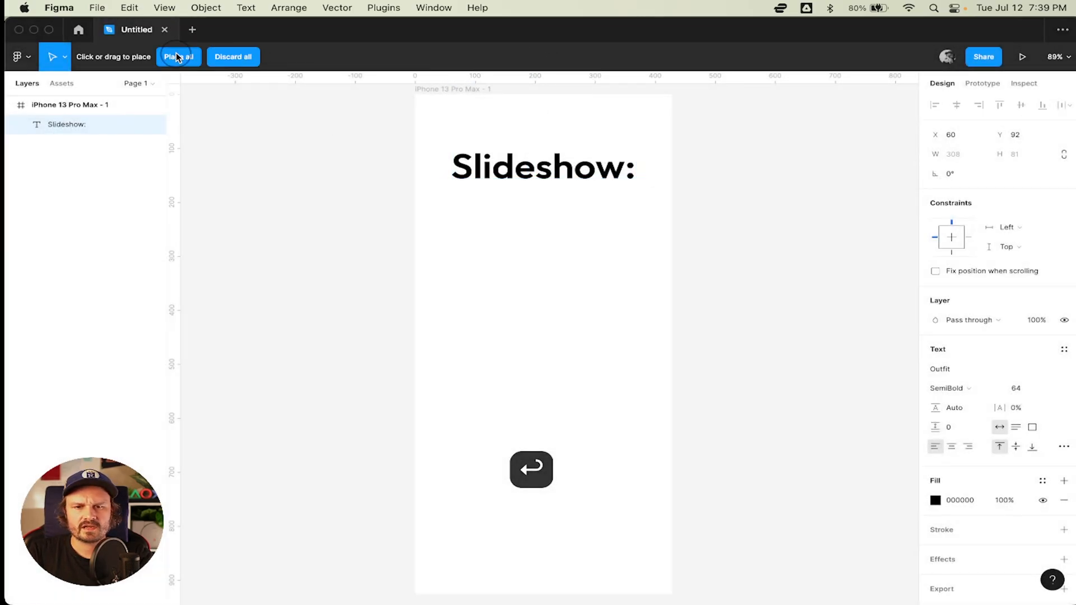
left_click(180, 54)
Move the stacked images to the left of the phone frame and shift bicycle-8 down to about X -909, Y -176.
scroll(581, 196, "down", 3)
left_click_drag(641, 204, 343, 208)
left_click(730, 219)
scroll(731, 219, "left", 5)
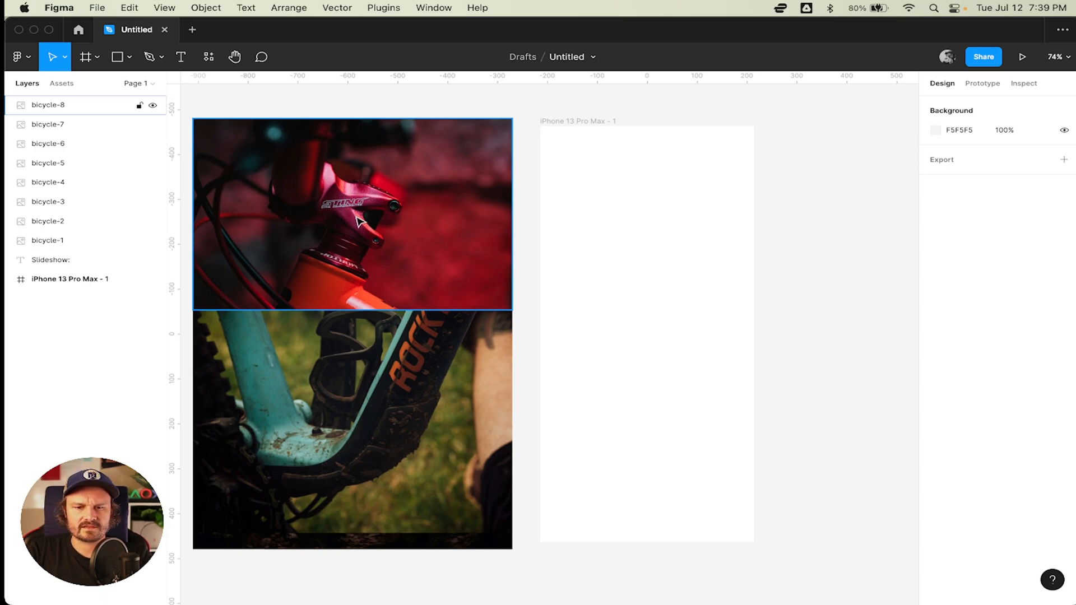
left_click(395, 207)
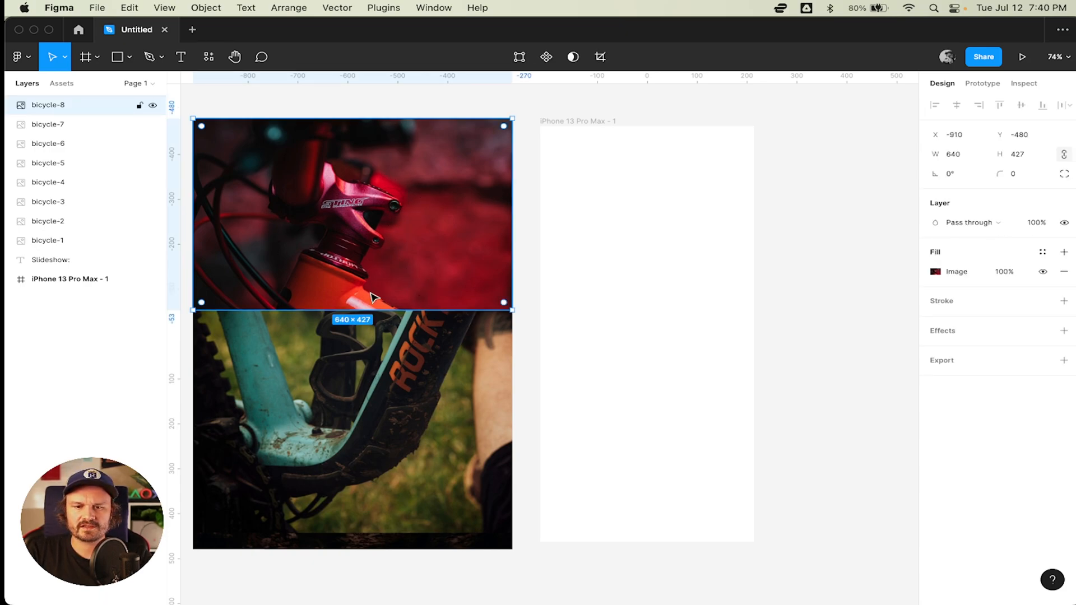
left_click_drag(399, 241, 398, 362)
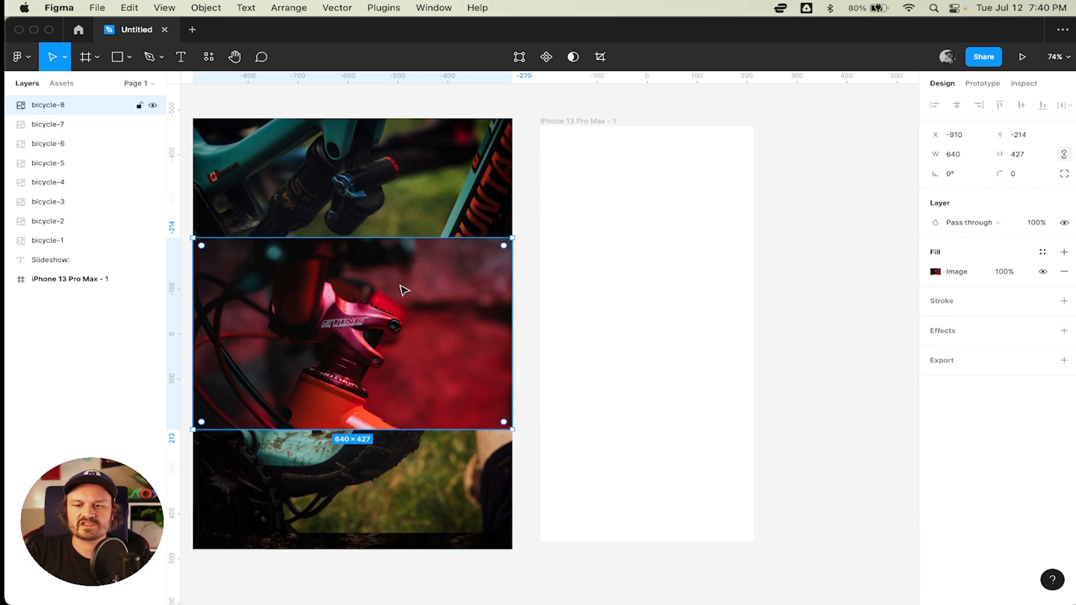
mouse_move(404, 289)
left_mouse_down()
mouse_move(680, 300)
mouse_move(392, 305)
mouse_move(413, 300)
left_mouse_up()
scroll(415, 301, "down", 4)
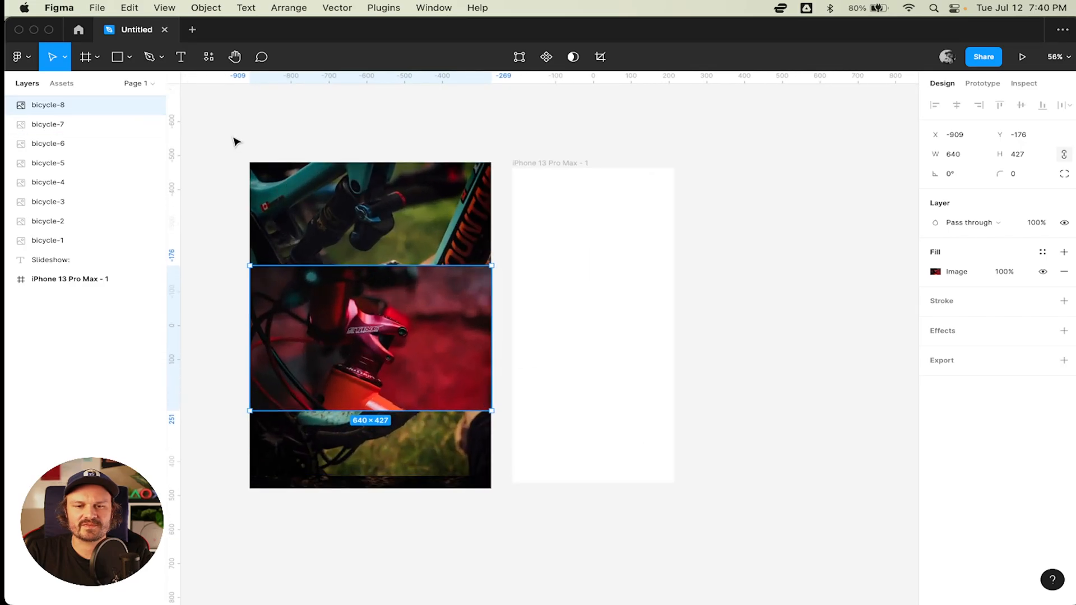
Move the whole image stack right of the phone frame to about X 263, and set bicycle-8 apart at X 937, Y -498.
left_click_drag(234, 141, 403, 531)
left_click_drag(473, 478, 668, 392)
left_click(849, 314)
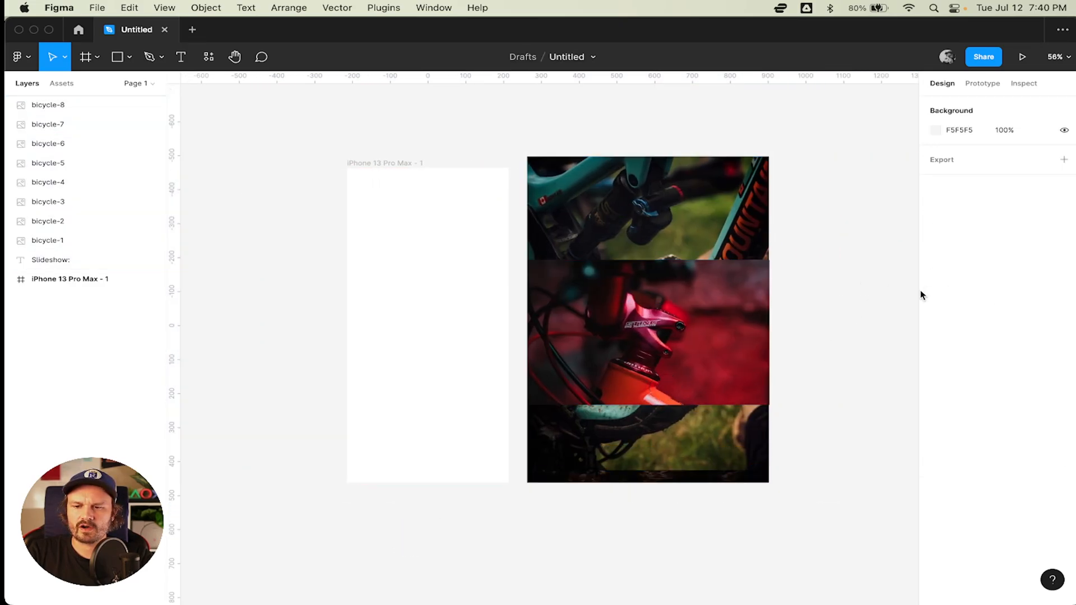
scroll(858, 323, "right", 5)
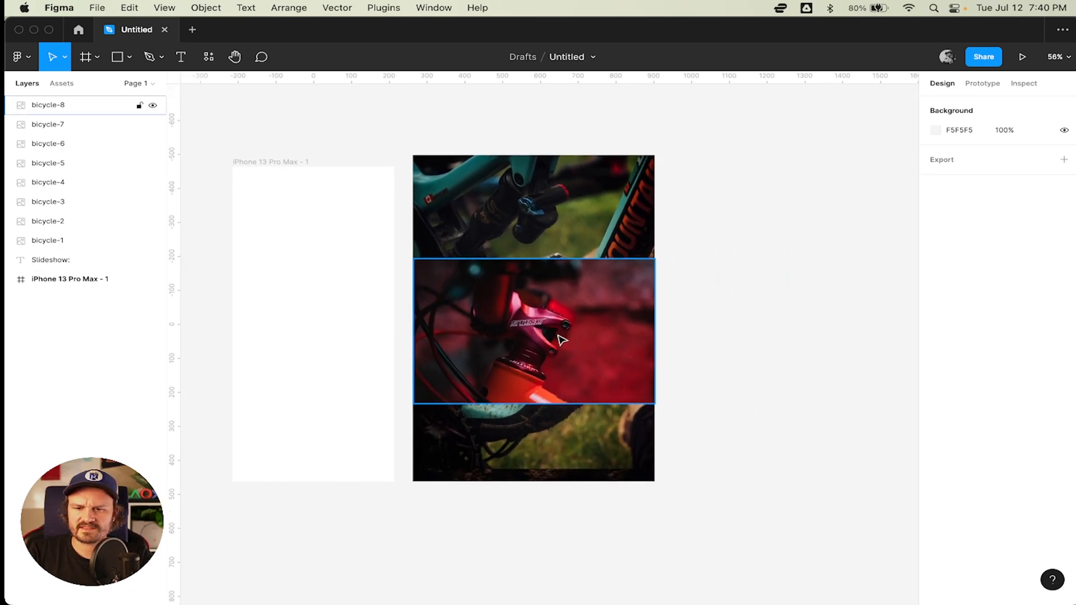
left_click_drag(562, 340, 816, 236)
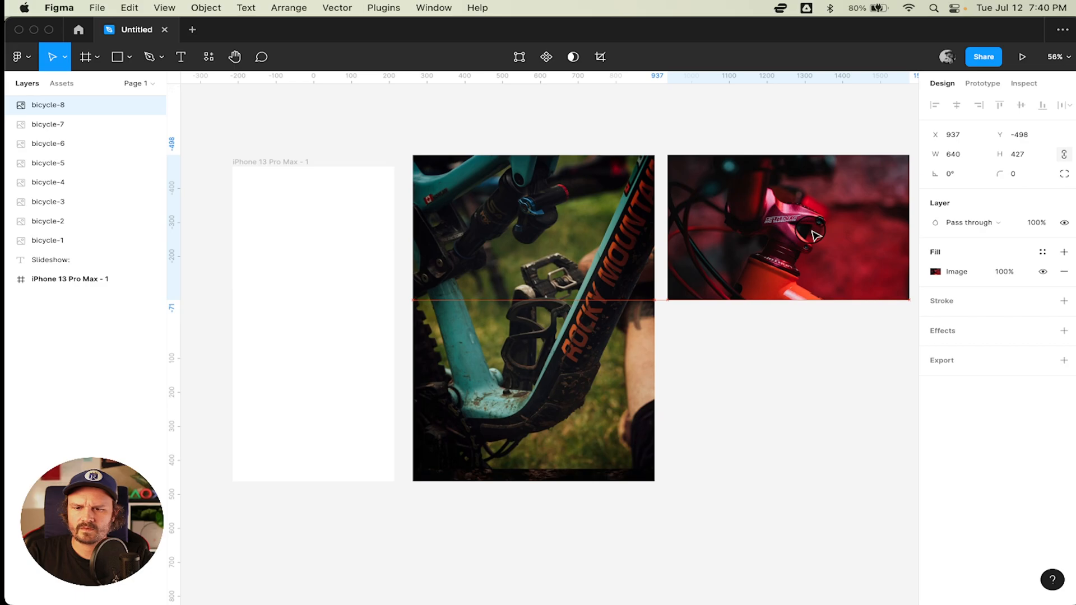
Shorten bicycle-7 to bicycle-8's height and stack it beneath bicycle-8, with bicycle-6 below it at X 937, Y 393.
left_click(590, 393)
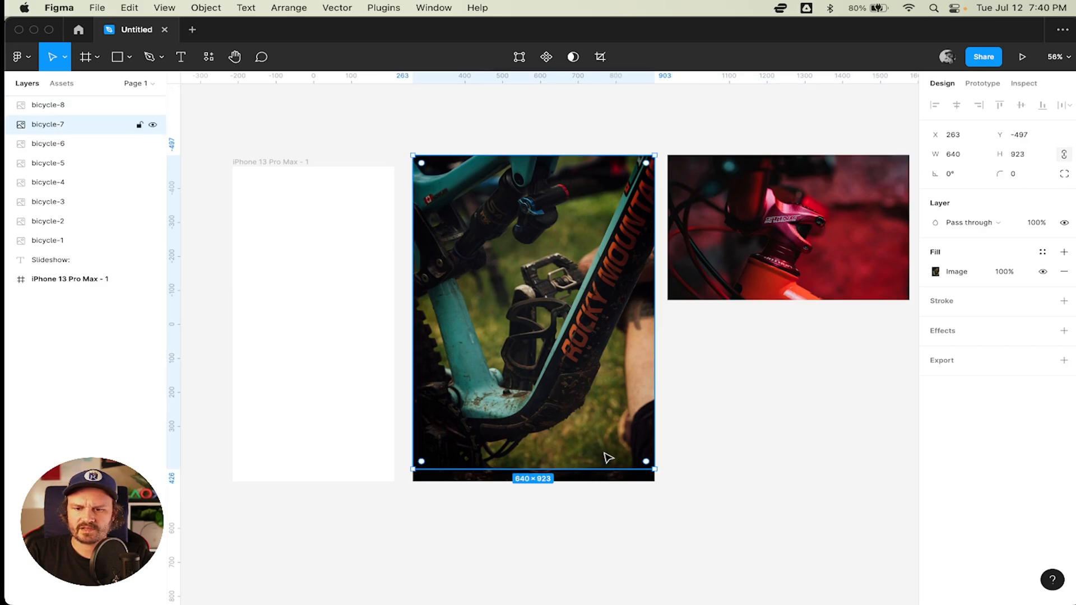
left_click_drag(648, 468, 653, 298)
left_click_drag(591, 271, 843, 423)
left_click(601, 401)
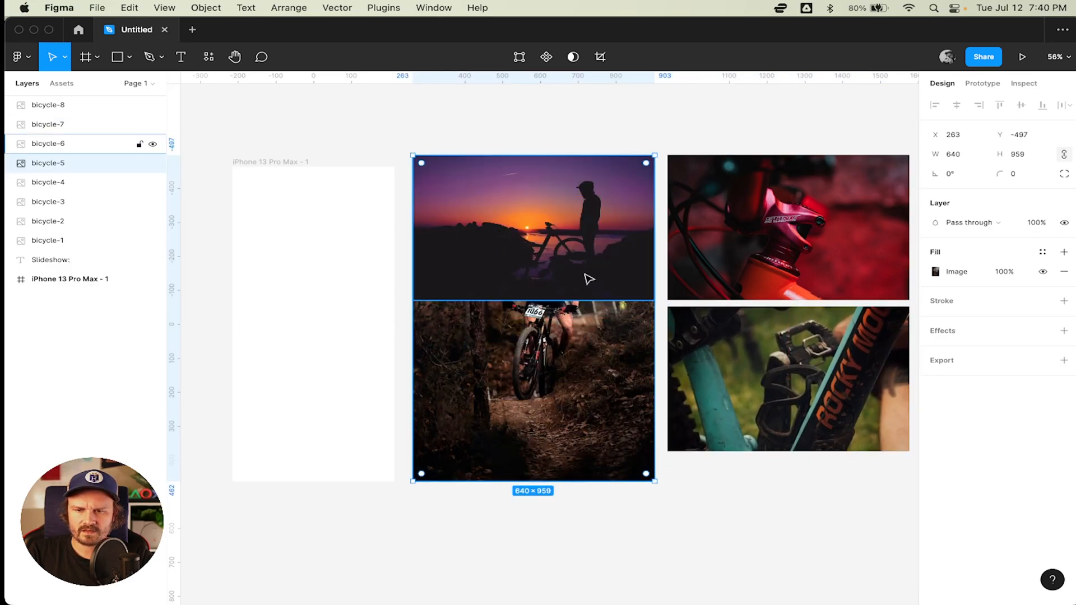
left_click_drag(592, 285, 515, 441)
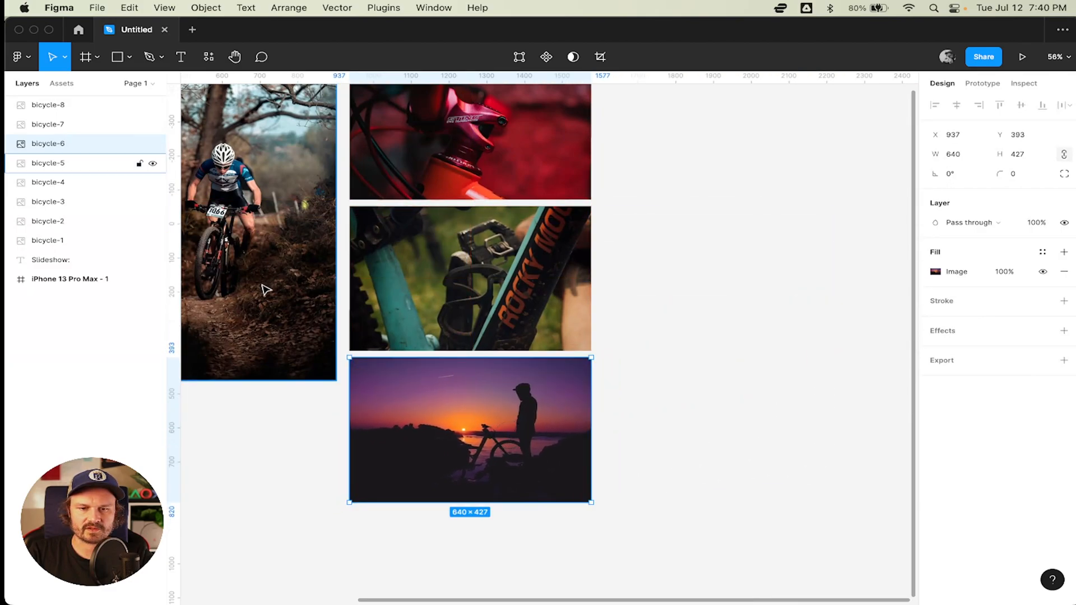
Shorten bicycle-5 to about 428 high and place it beside bicycle-8 at X 1611, Y -498.
scroll(264, 291, "left", 5)
scroll(264, 291, "up", 2)
left_click(361, 295)
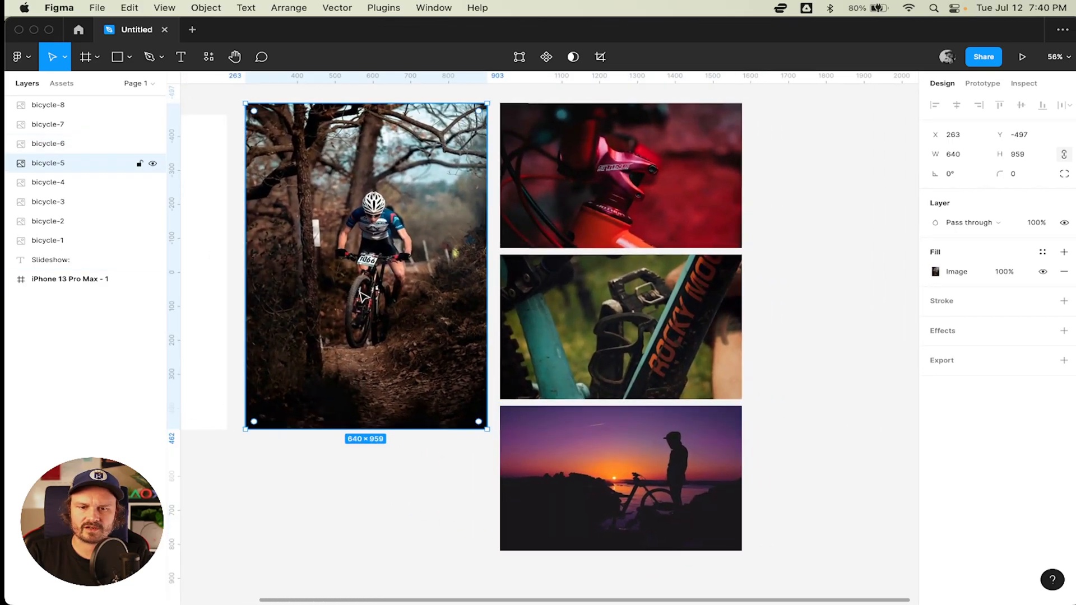
left_click_drag(361, 295, 623, 130)
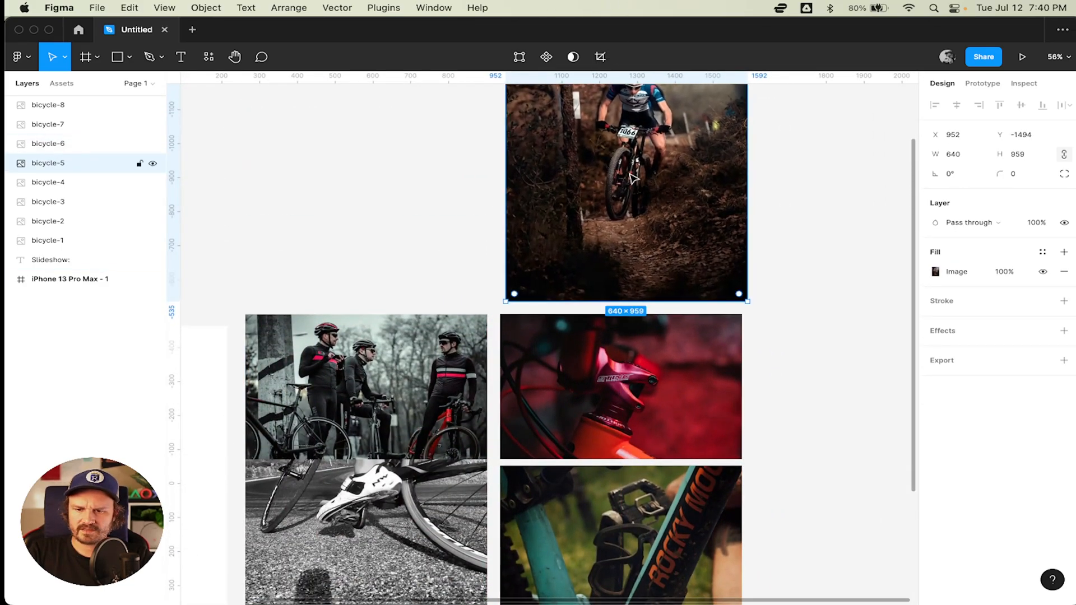
scroll(630, 175, "down", 5)
scroll(630, 175, "up", 2)
left_click_drag(636, 173, 637, 181)
scroll(673, 179, "up", 2)
left_click_drag(653, 110, 660, 196)
left_click_drag(651, 244, 778, 349)
Trim bicycle-5's height to 427 so its lower edge aligns with bicycle-8.
scroll(778, 349, "up", 10)
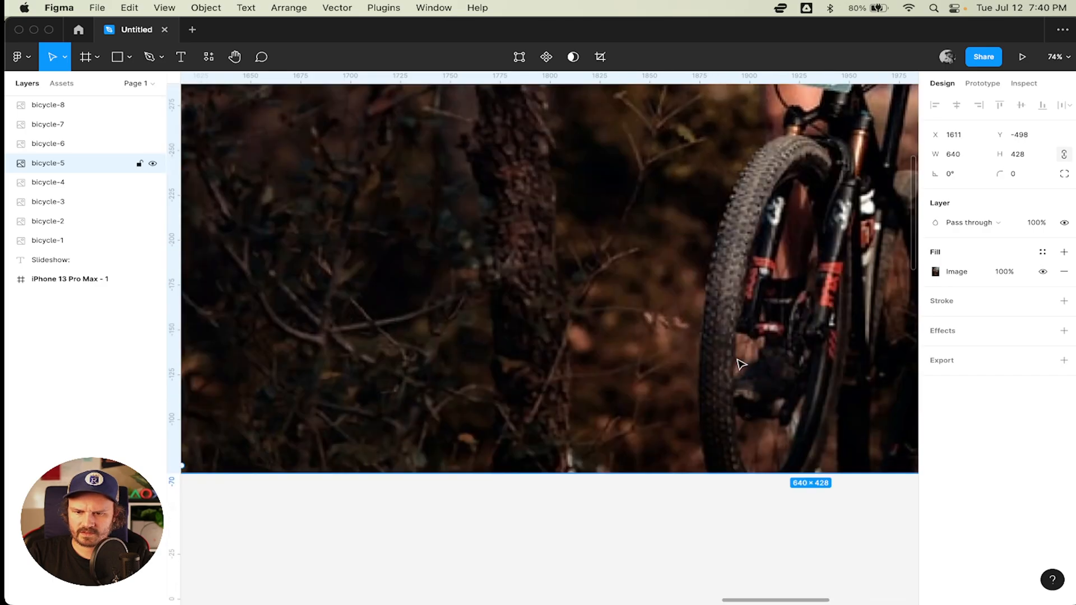
scroll(507, 423, "left", 10)
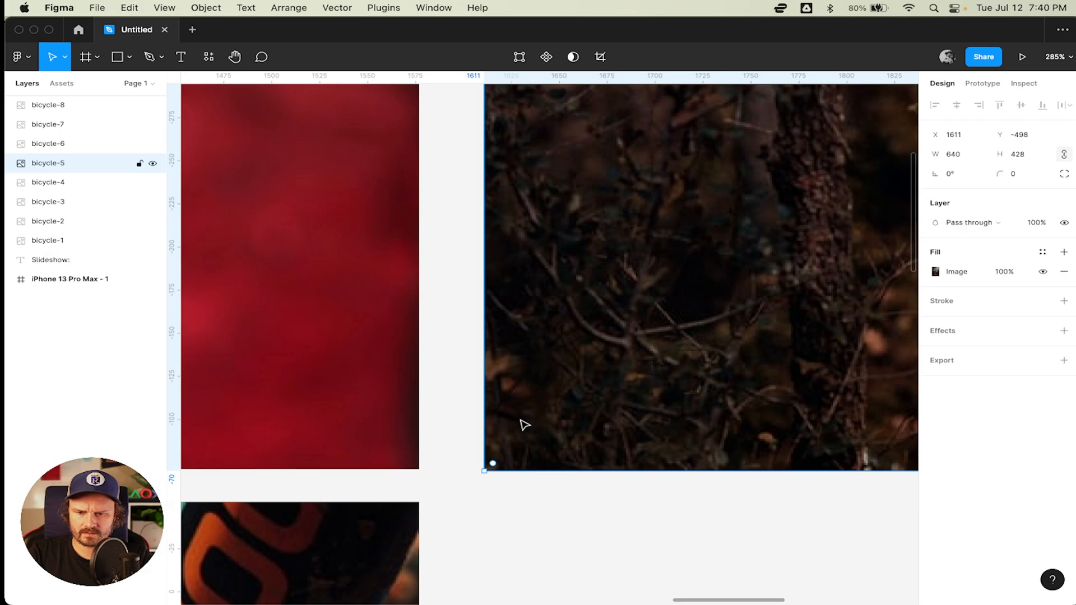
left_click_drag(520, 471, 522, 467)
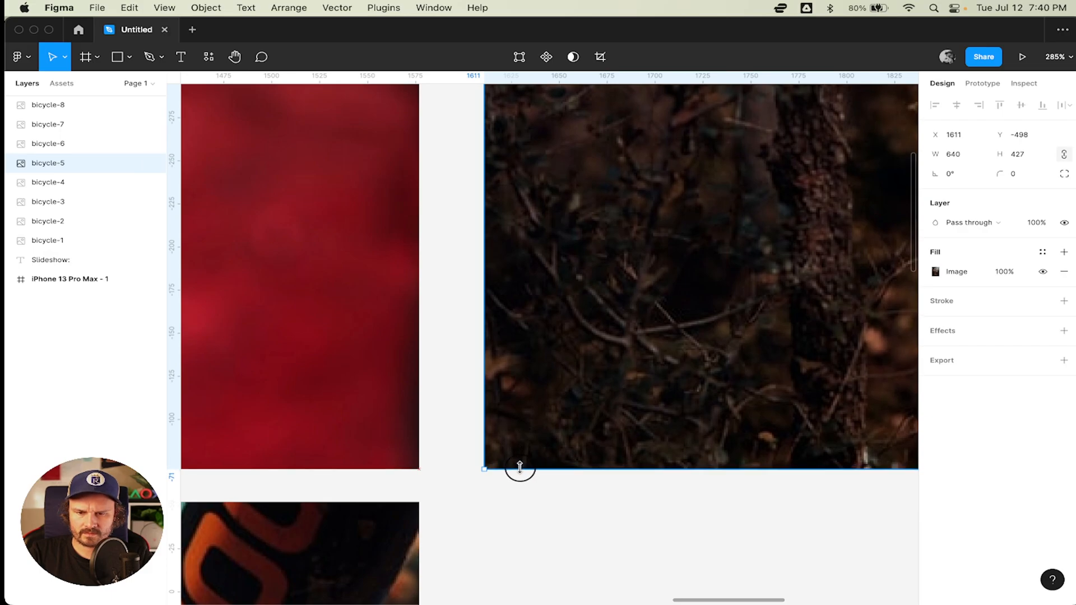
scroll(468, 478, "up", 10)
scroll(468, 477, "down", 5)
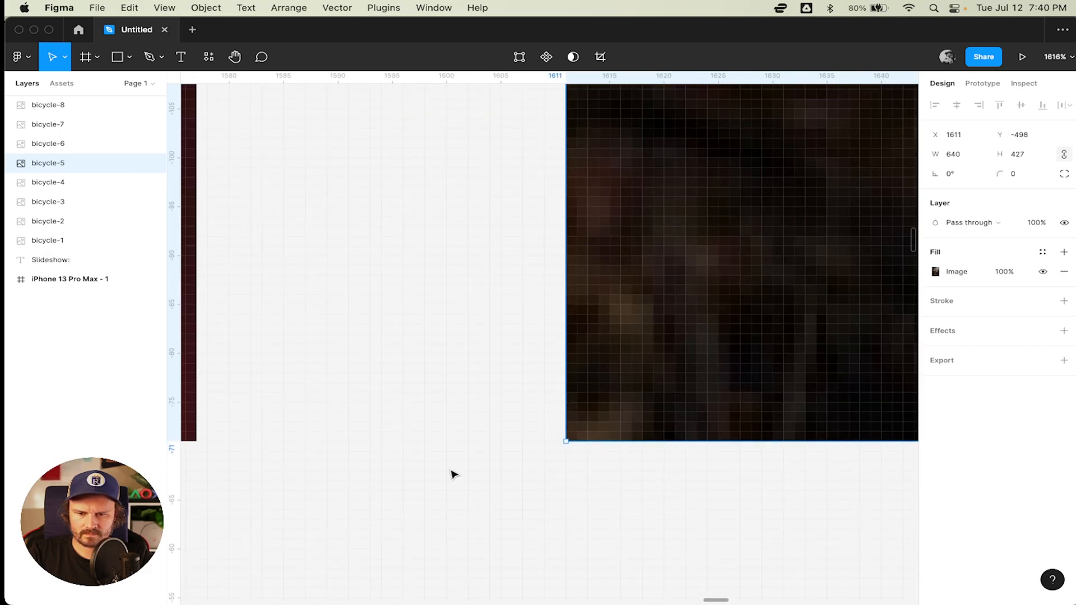
Move bicycle-4, the photo of three cyclists, directly beneath bicycle-5.
scroll(454, 474, "down", 10)
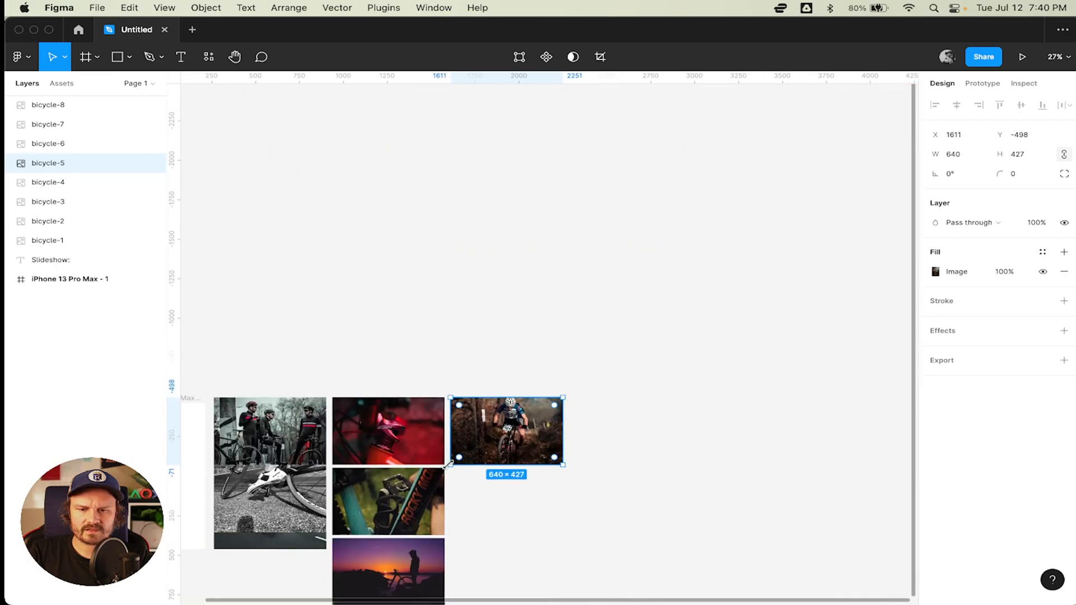
left_click_drag(276, 463, 511, 529)
left_click(600, 565)
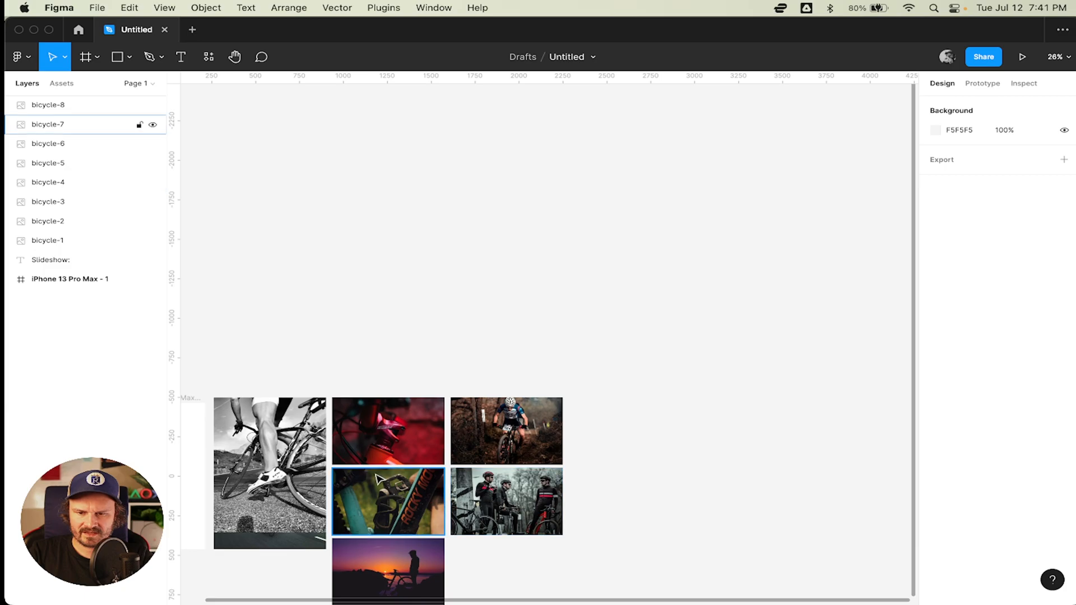
Place bicycle-3 beneath bicycle-4 at X 1611, Y 393 and shorten it to match the height of bicycle-6.
left_click(302, 450)
left_click_drag(302, 450, 507, 471)
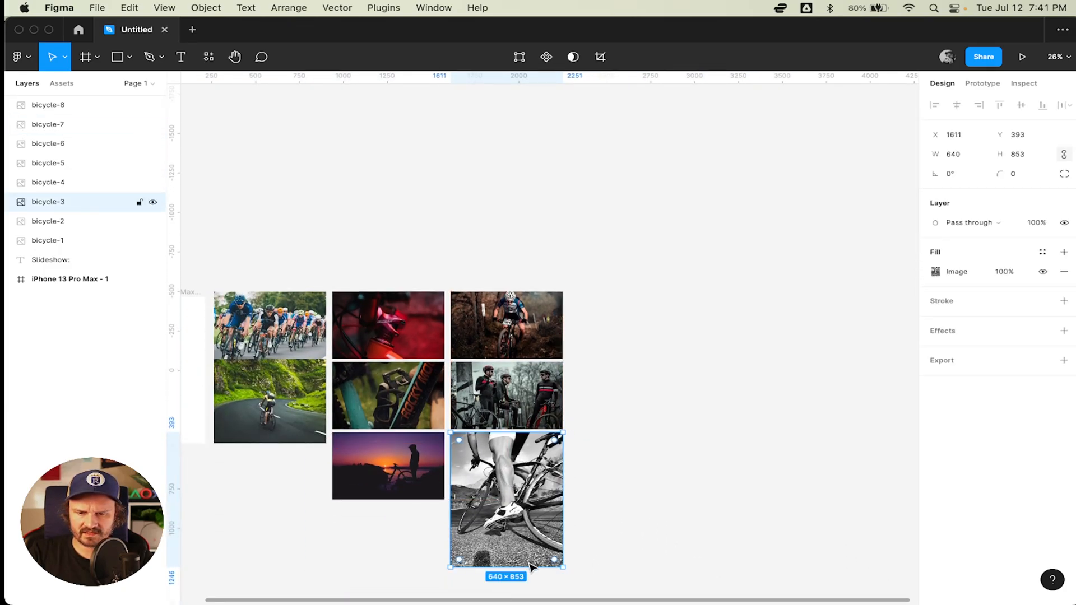
left_click_drag(527, 560, 528, 500)
left_click(660, 481)
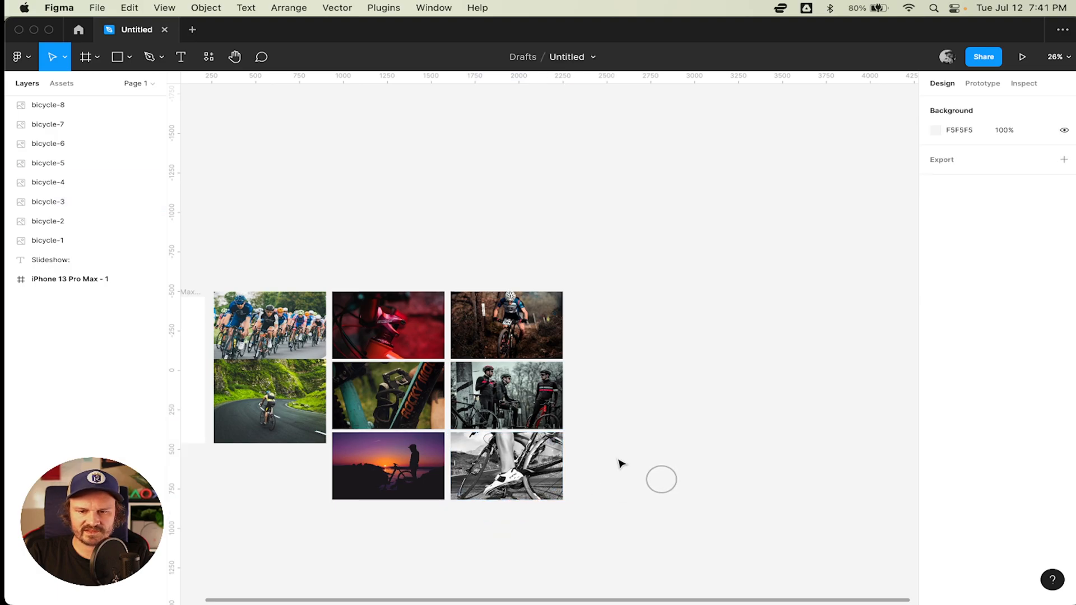
Select the remaining stack of bicycle-1, bicycle-2 and the "Slideshow:" text and delete it.
left_click_drag(286, 271, 300, 440)
key("super+equal")
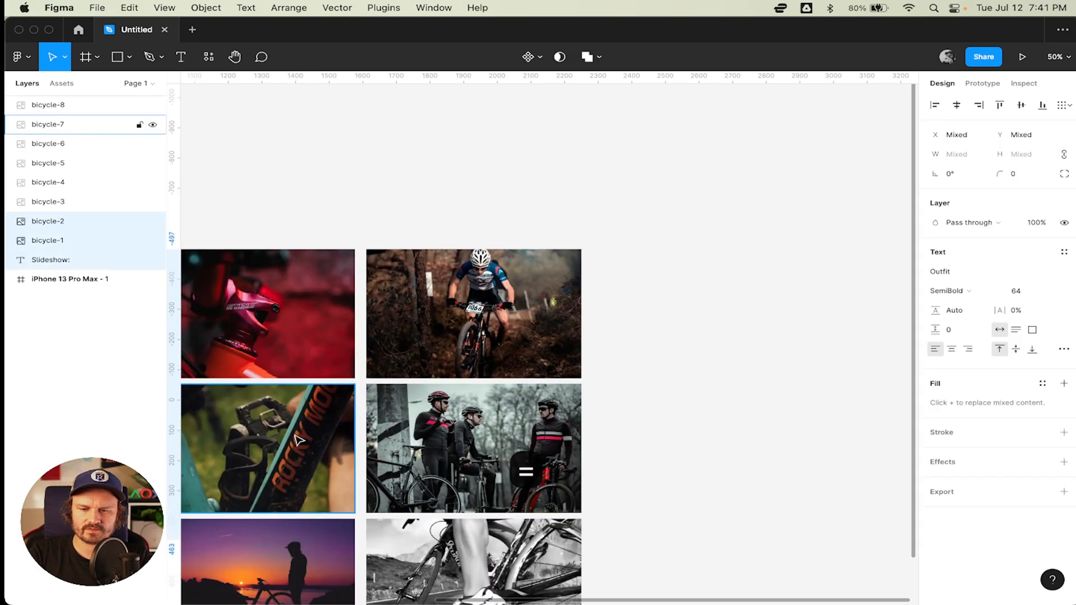
scroll(299, 440, "down", 10)
scroll(299, 439, "up", 5)
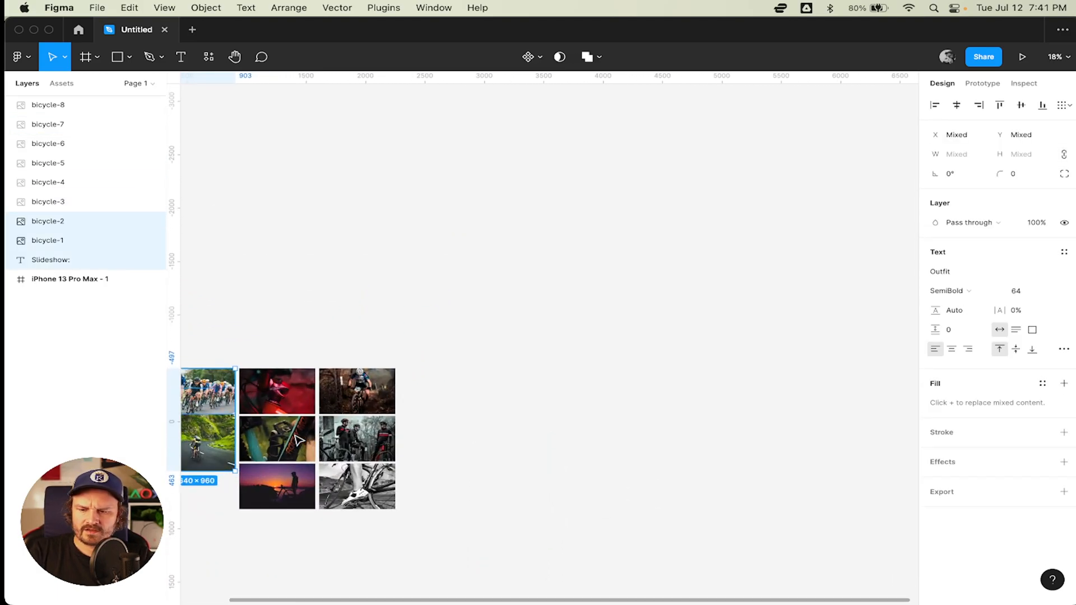
key("BackSpace")
scroll(299, 440, "left", 5)
scroll(299, 440, "right", 2)
scroll(299, 440, "up", 5)
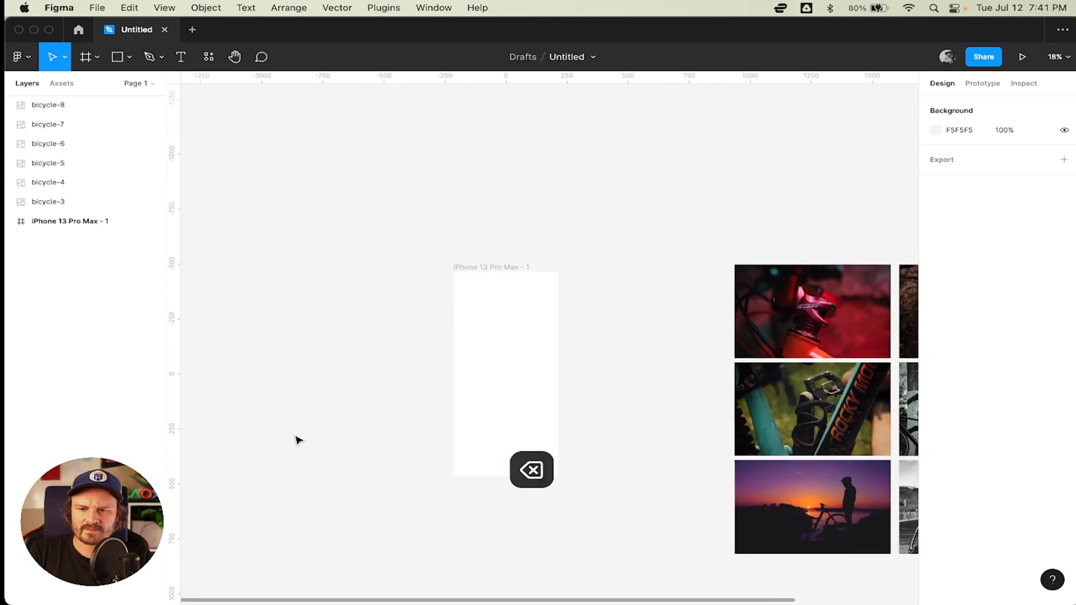
scroll(297, 440, "right", 6)
scroll(298, 441, "left", 2)
left_click_drag(823, 192, 439, 443)
left_click(439, 442)
scroll(440, 442, "up", 3)
scroll(439, 443, "left", 2)
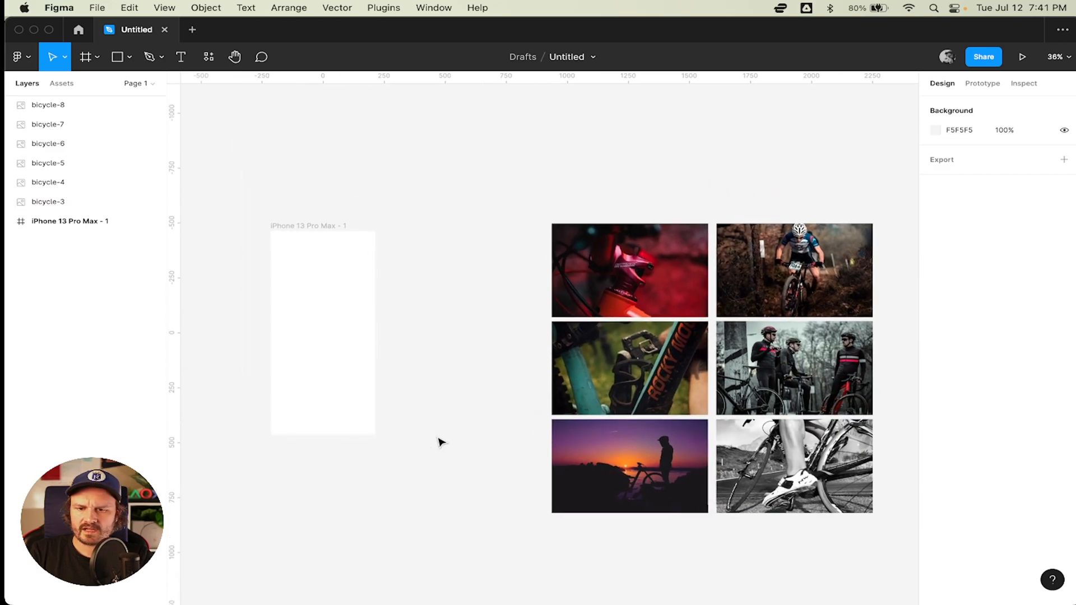
Scale the six-image grid down so each image is about 185 × 189, and move it beside the phone frame.
left_click_drag(456, 202, 694, 352)
left_click_drag(758, 376, 692, 303)
left_click_drag(672, 254, 513, 277)
key("Escape")
Draw a frame about 428 × 181 across the full width of the iPhone 13 Pro Max frame at Y 117.
scroll(500, 288, "left", 3)
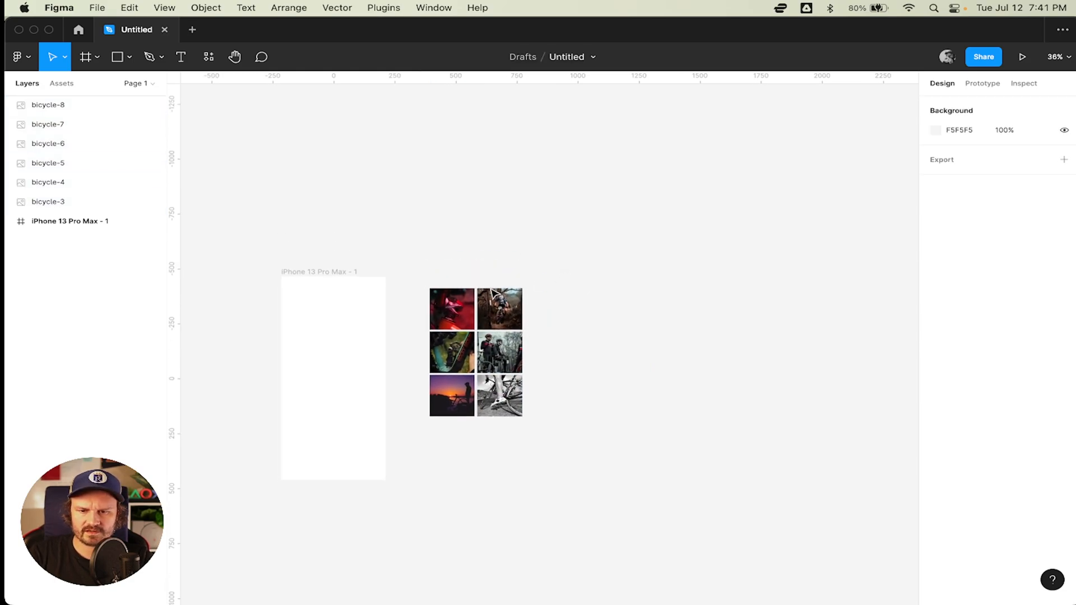
scroll(494, 293, "up", 10)
scroll(493, 293, "down", 8)
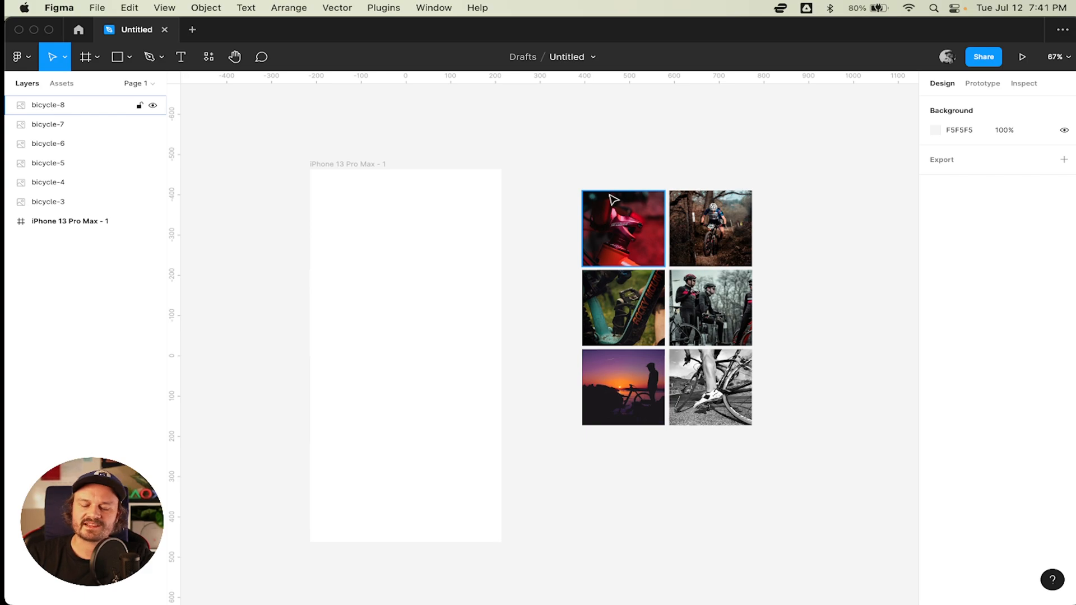
left_click(629, 228)
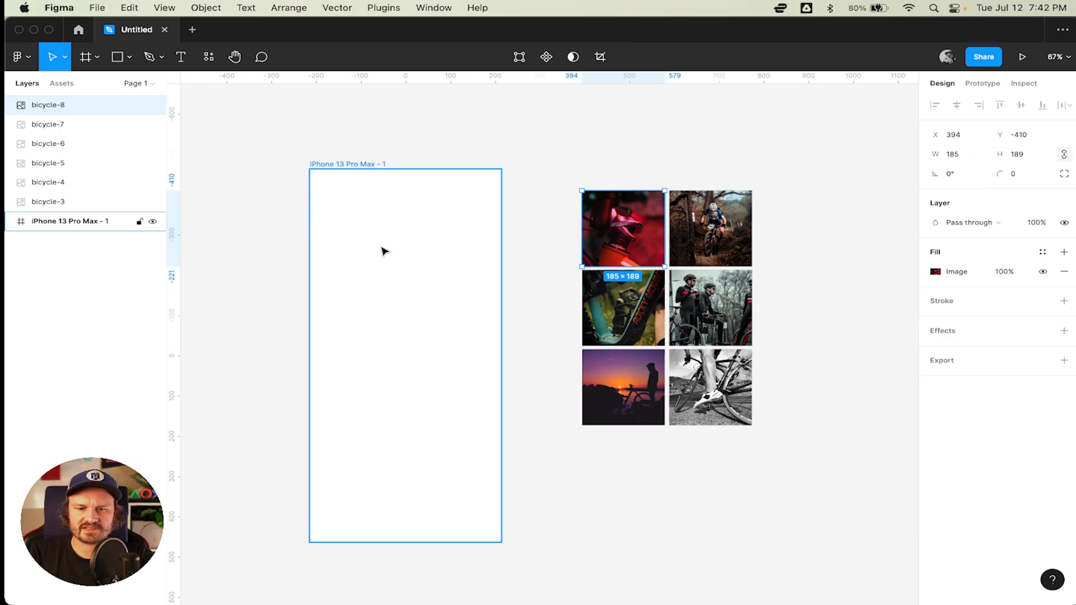
key("f")
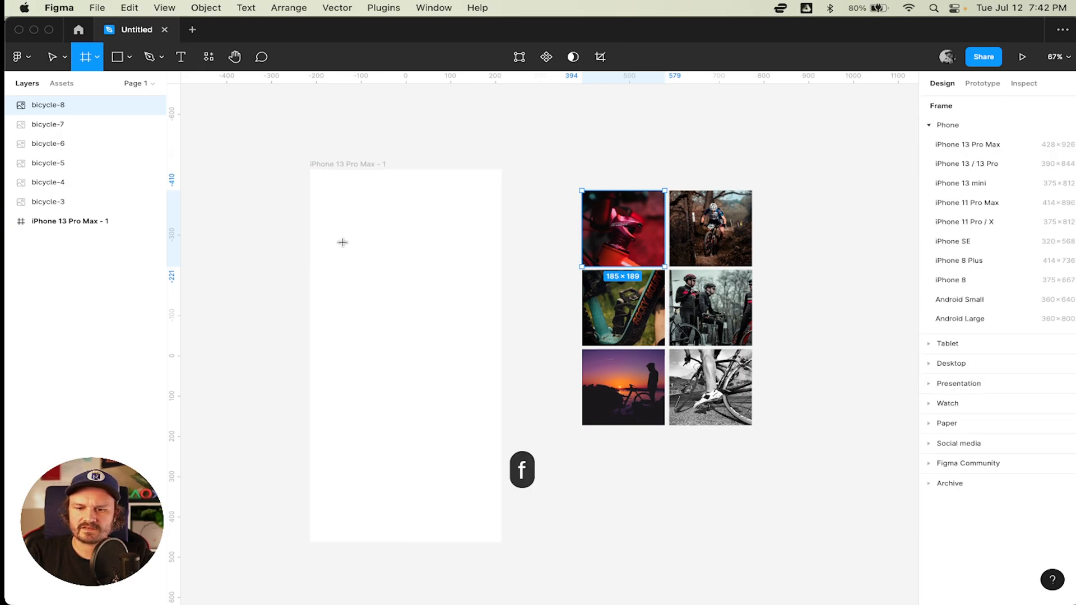
left_click_drag(311, 217, 501, 292)
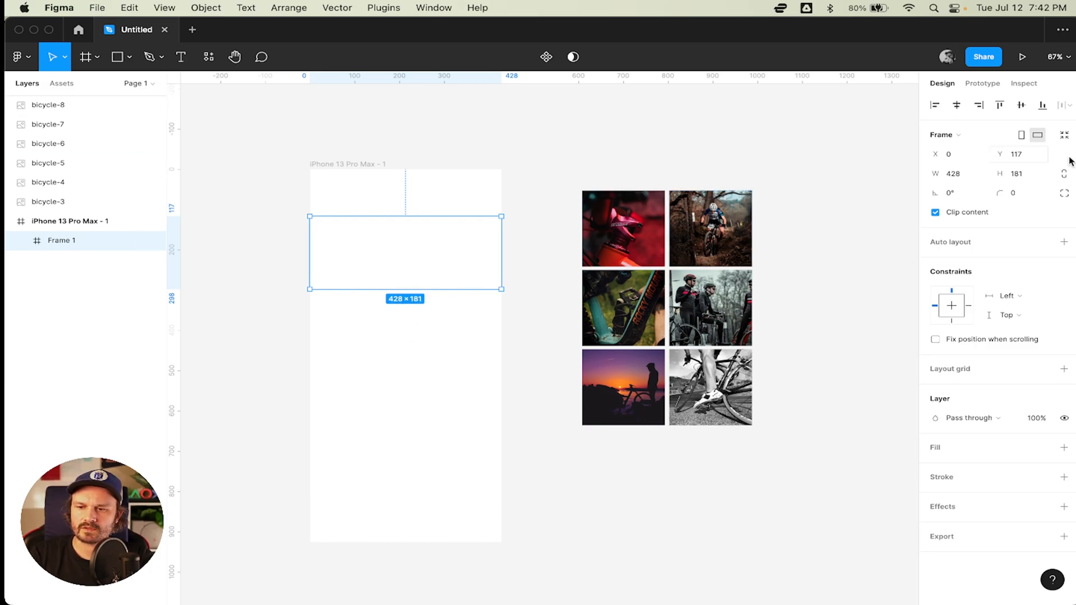
Set the new inner frame's height to 189 to match the bicycle images.
left_click(1034, 175)
key("shift+Up")
key("Down")
key("Down")
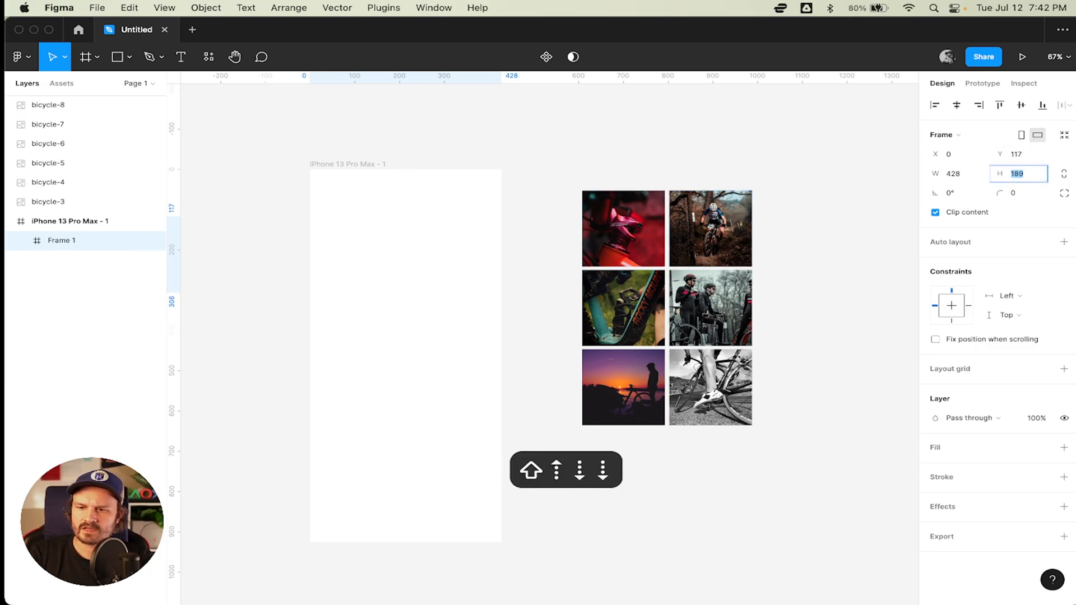
key("Return")
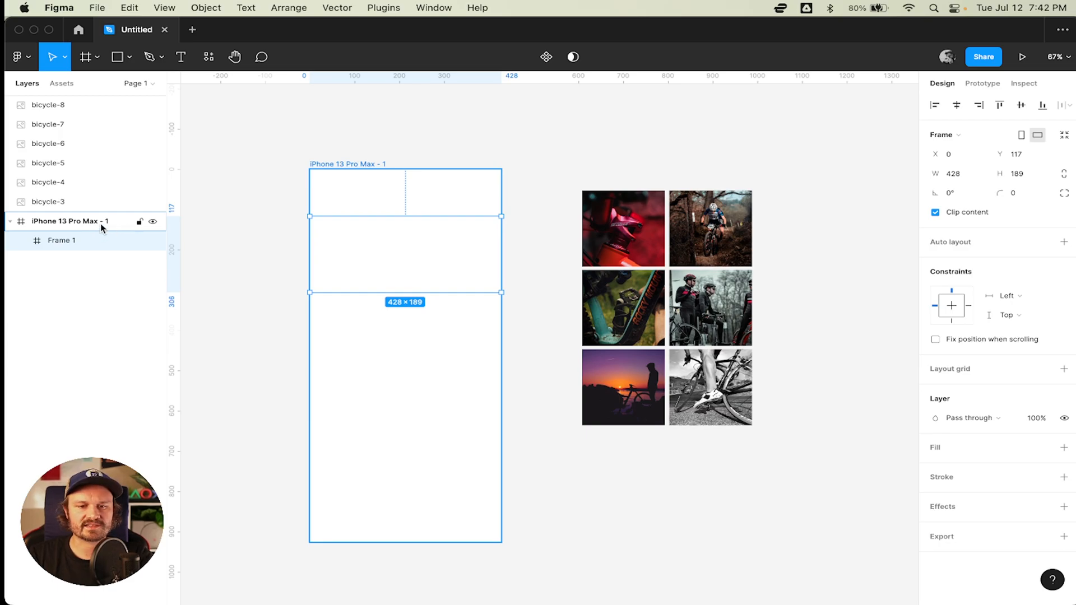
Rename the new frame inside the iPhone 13 Pro Max frame as Slideshow.
double_click(63, 241)
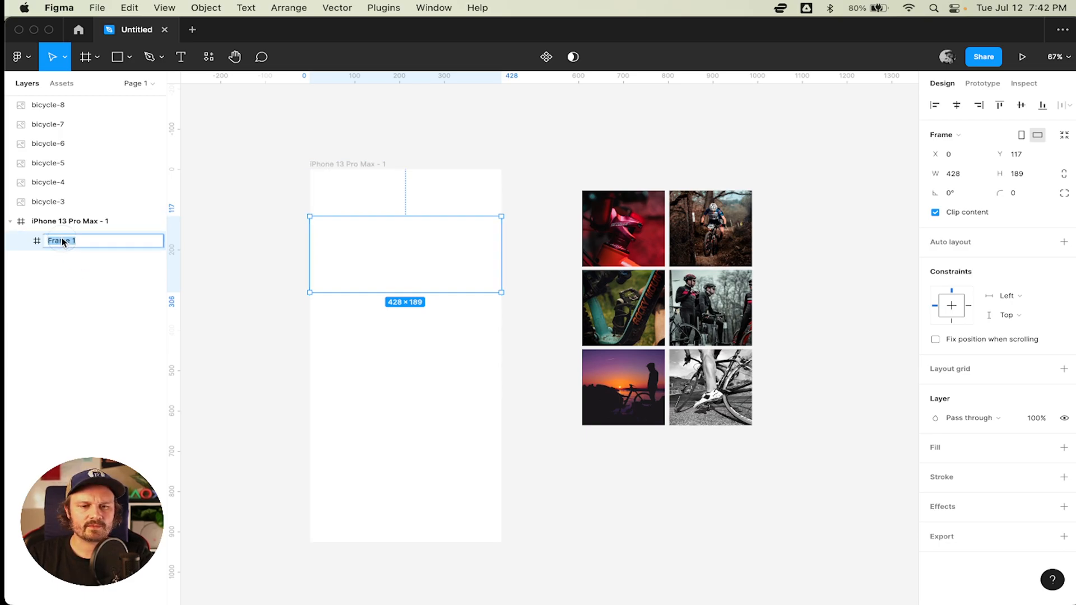
type("Slidesow")
key("BackSpace")
key("BackSpace")
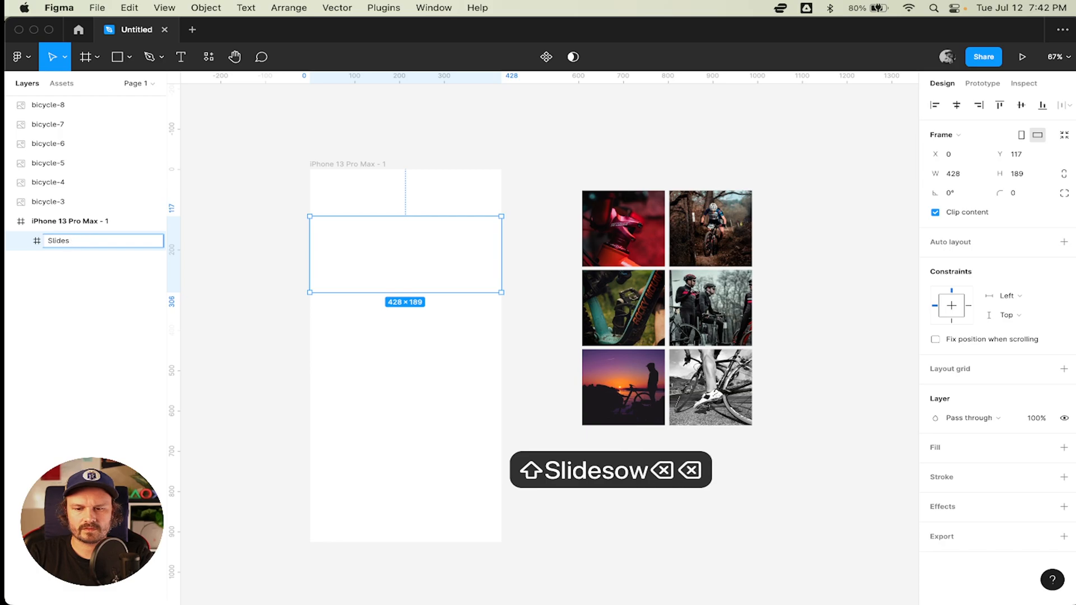
type("g")
type("how")
key("Return")
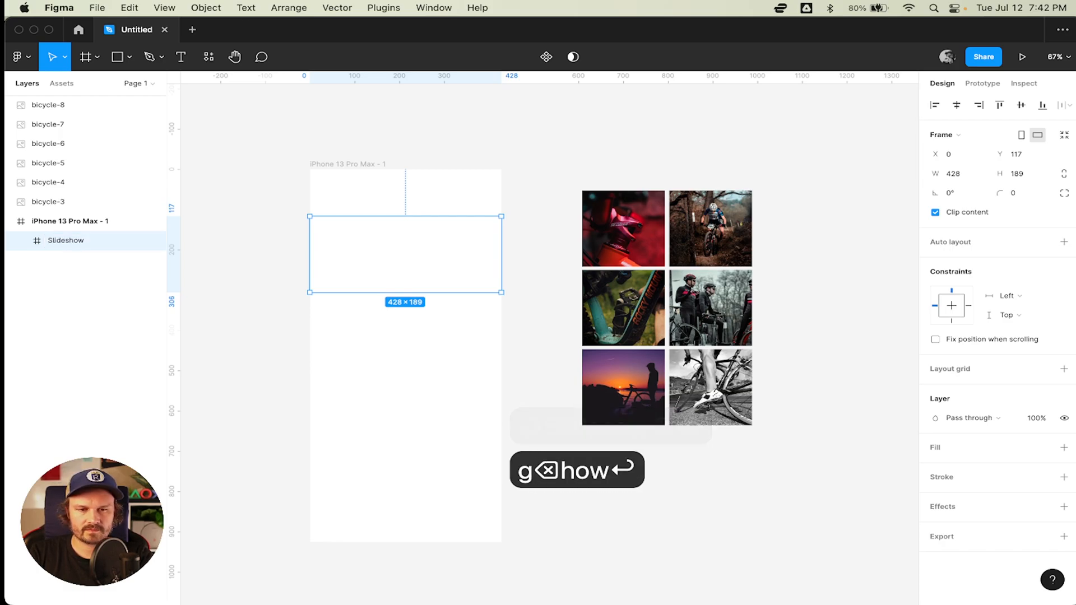
Add a "Slideshow" text title and place it near the top of the phone frame at X 69, Y 36.
left_click(288, 168)
key("t")
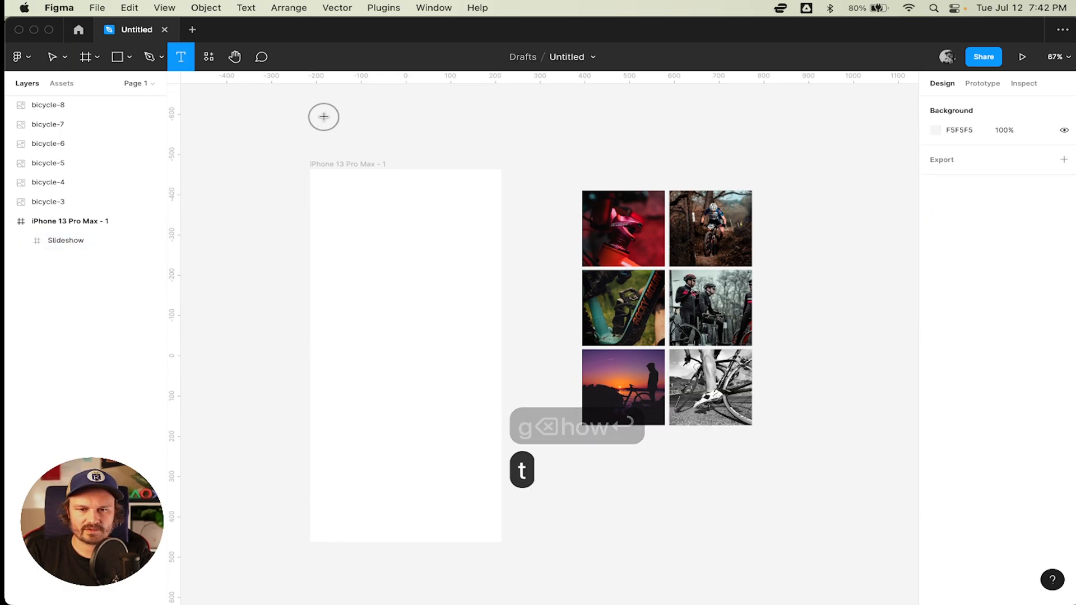
left_click(323, 116)
type("Slideshow")
key("Escape")
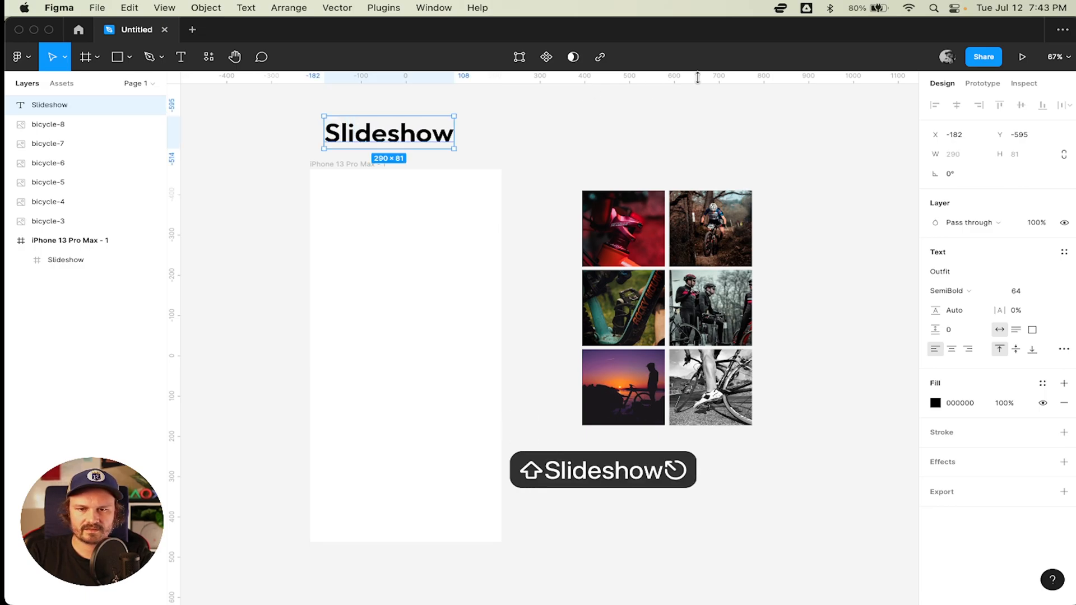
left_click_drag(415, 142, 428, 204)
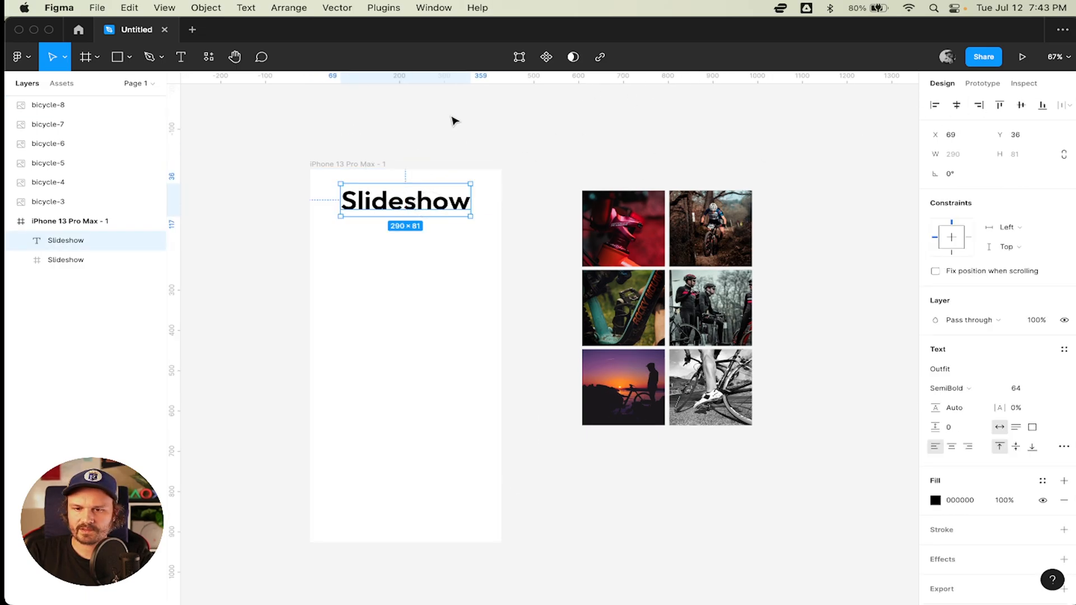
Move the Slideshow frame to X -158, Y 165 and widen it to 1292 so it extends past both sides of the phone.
left_click(413, 263)
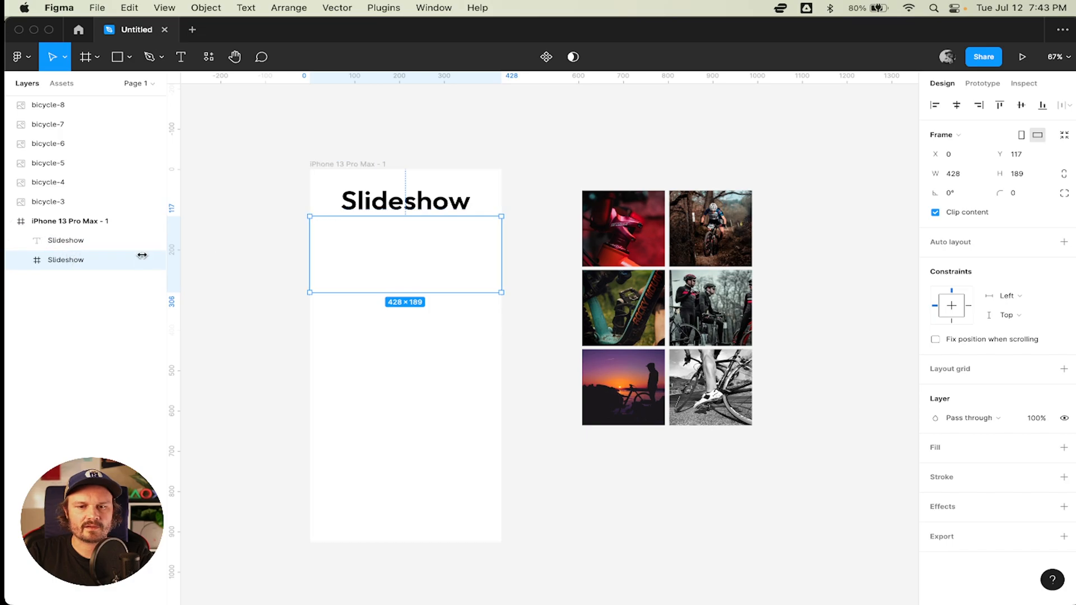
left_click(365, 210)
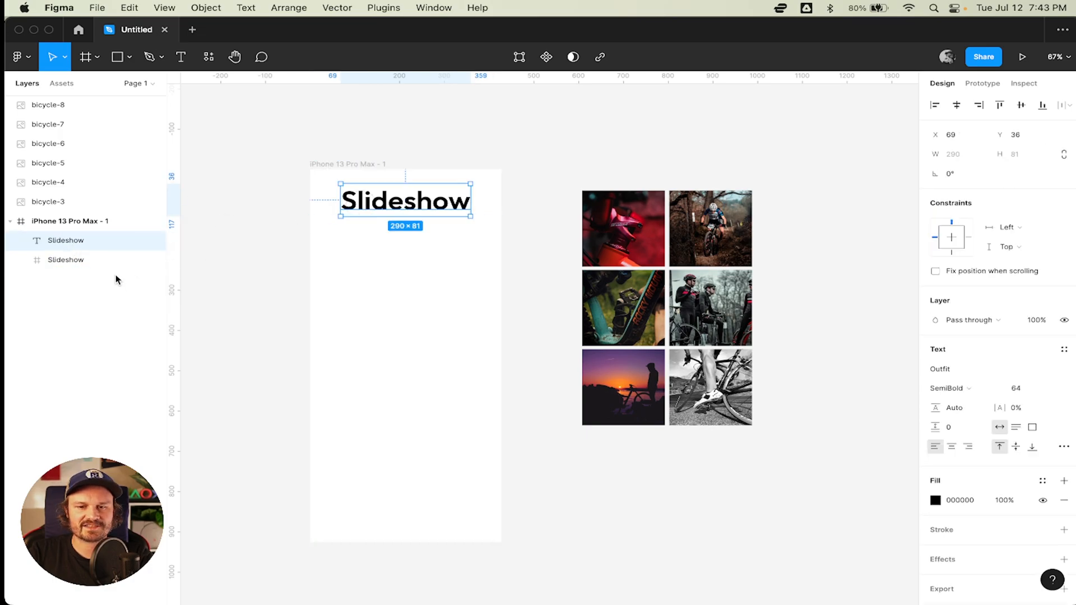
left_click(78, 264)
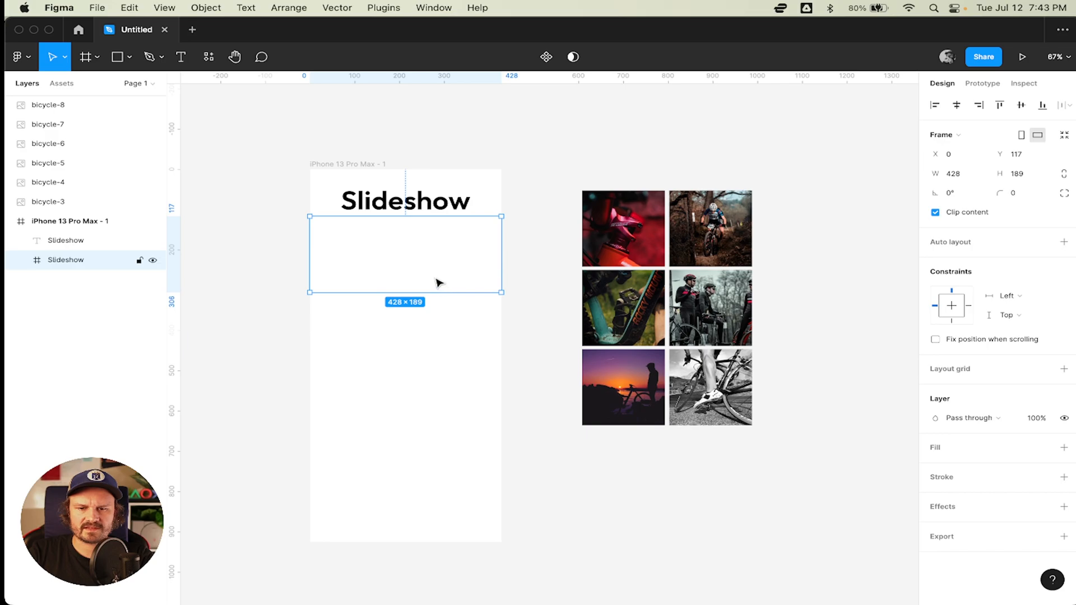
left_click_drag(416, 277, 345, 297)
left_click_drag(560, 161, 794, 476)
left_click(392, 268)
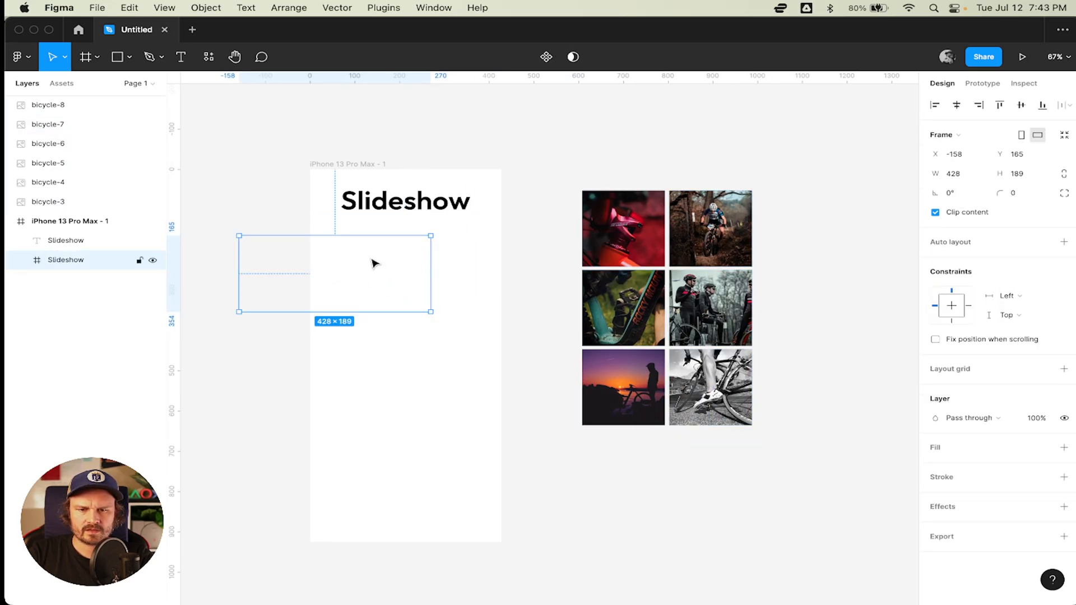
left_click_drag(431, 283, 817, 283)
left_click(685, 155)
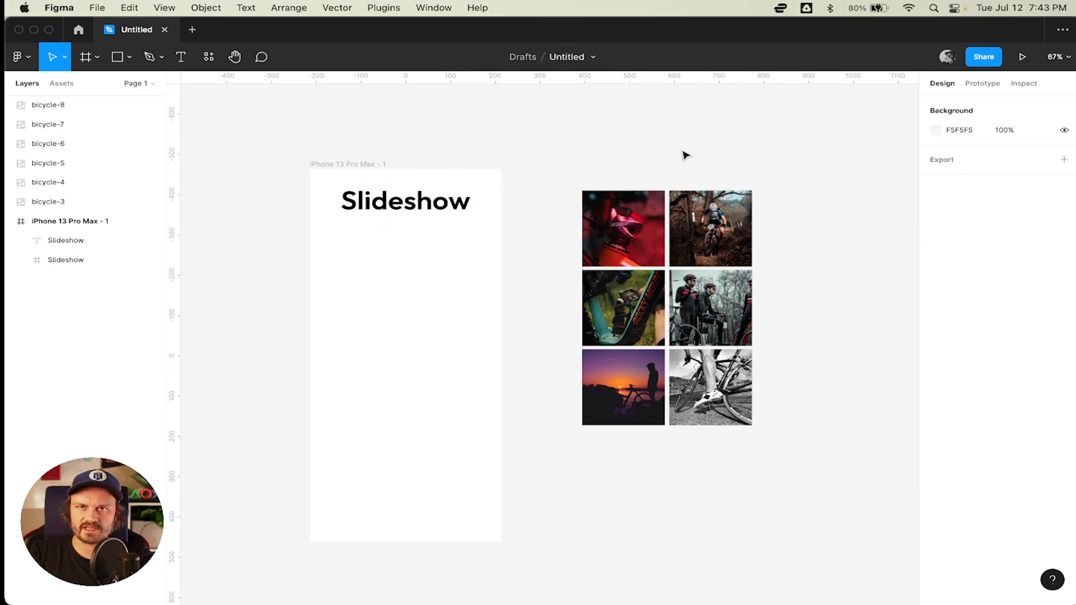
Nest all six bicycle images inside the Slideshow frame and turn off that frame's content clipping.
left_click_drag(549, 155, 777, 460)
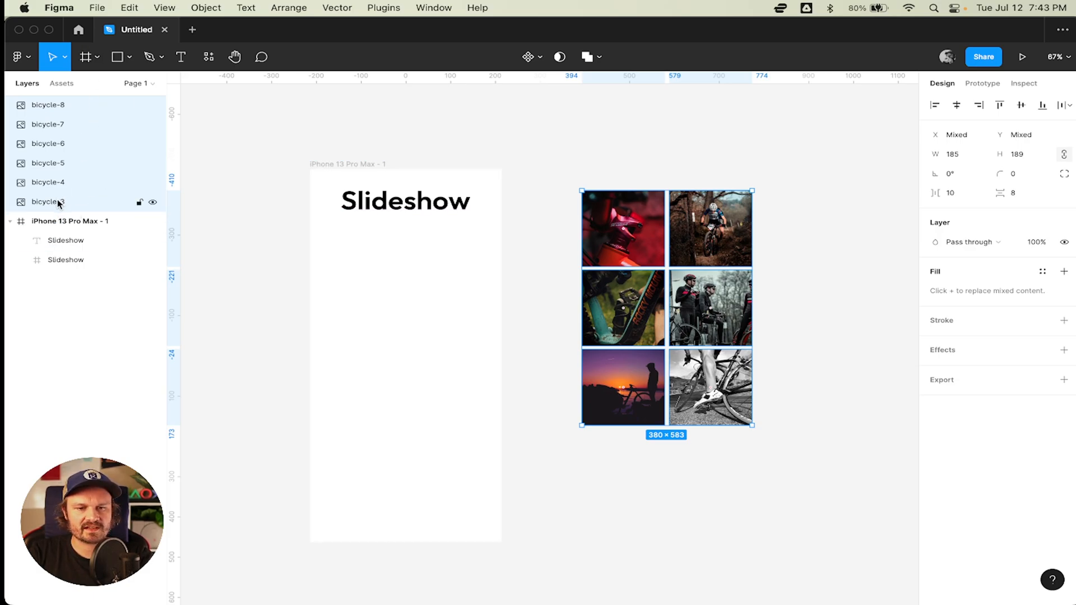
left_click_drag(57, 203, 71, 260)
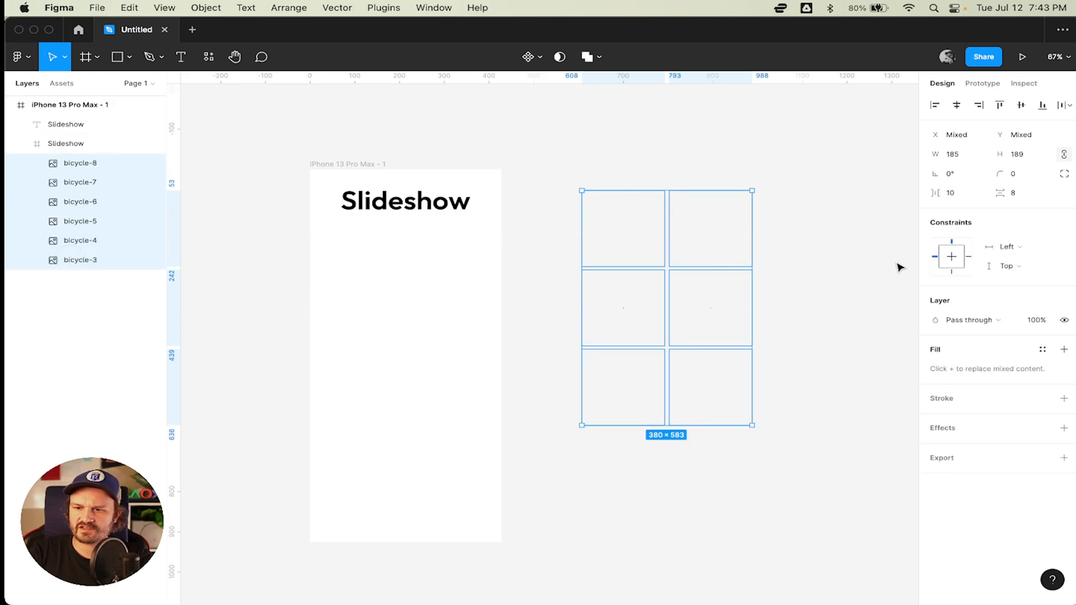
left_click(71, 151)
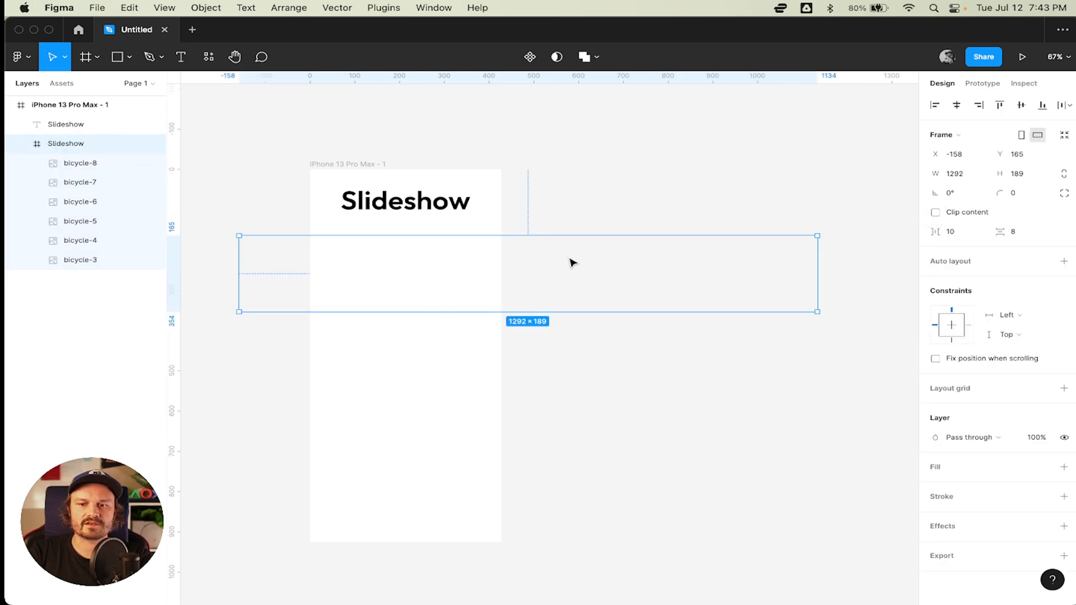
Take the Slideshow frame out of the iPhone 13 Pro Max frame and place it above it at the top layer level.
left_click(338, 167)
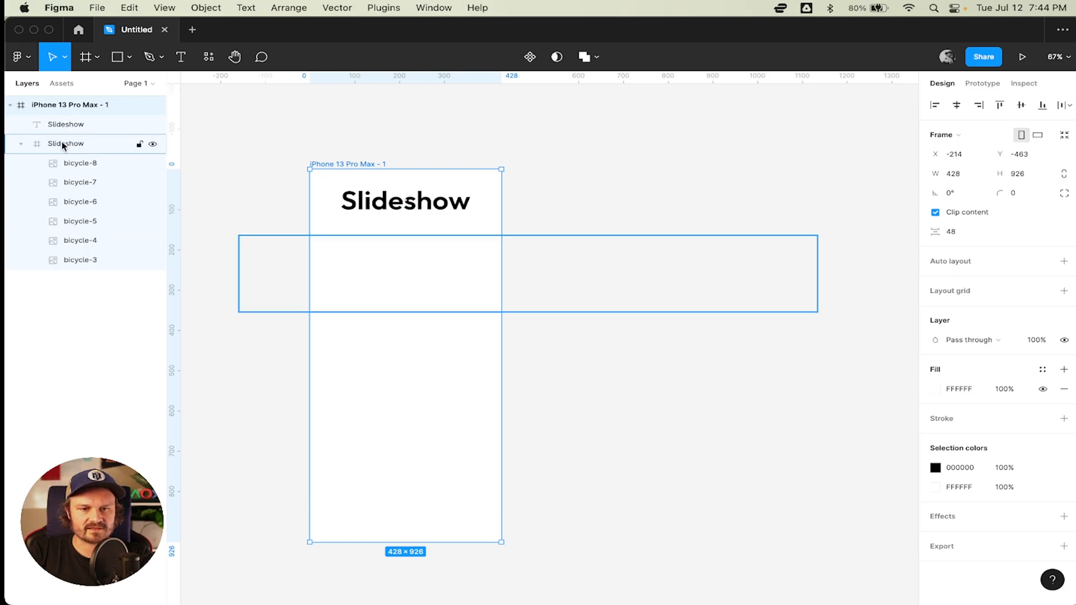
left_click(21, 145)
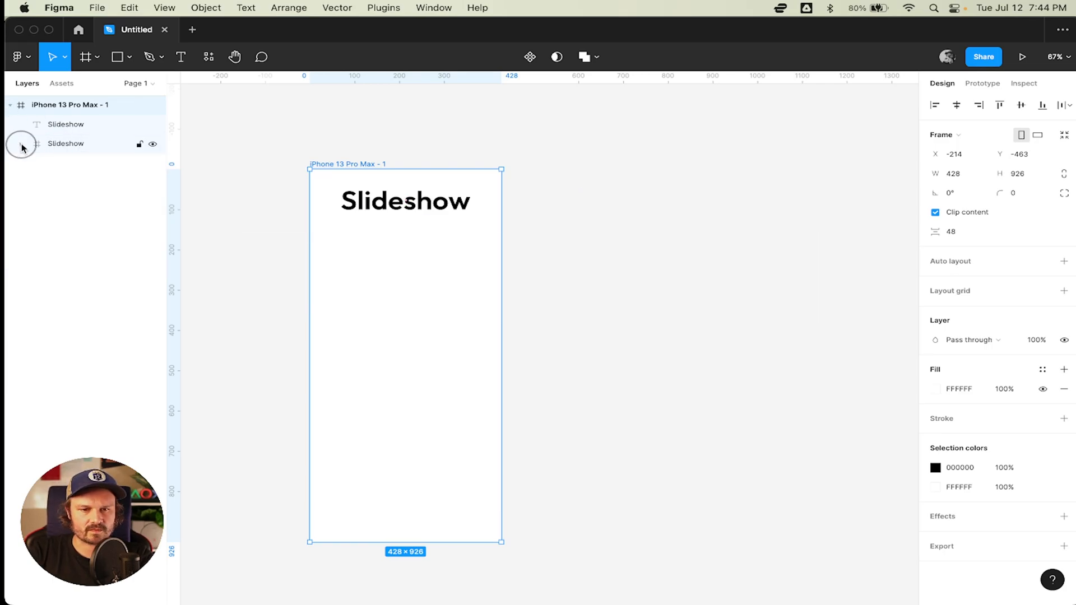
left_click(79, 144)
left_click_drag(87, 150, 85, 96)
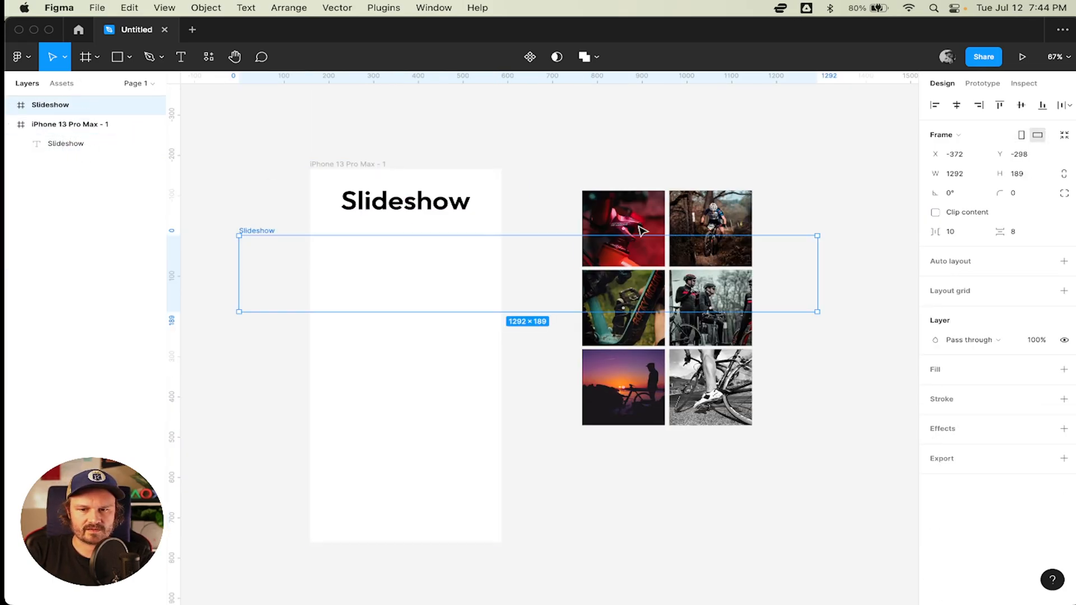
left_click(613, 145)
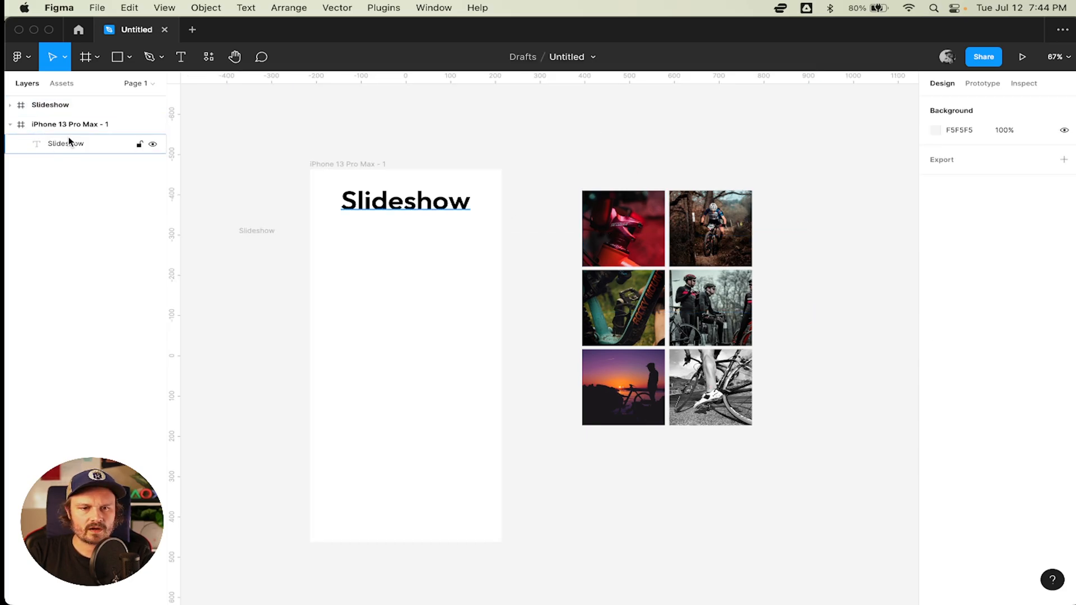
Arrange the images in one row at Y 0 along the Slideshow frame, in the order bicycle-8, 5, 7, 4, 6, 3.
left_click(76, 106)
left_click_drag(645, 225, 293, 270)
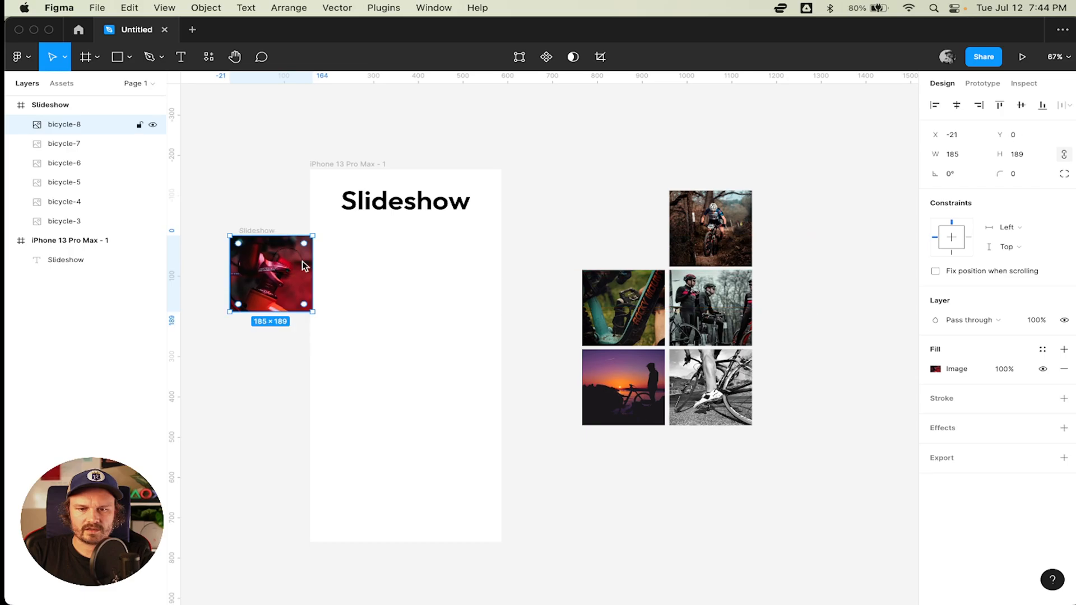
left_click_drag(707, 220, 370, 266)
left_click_drag(623, 308, 474, 273)
left_click_drag(690, 302, 557, 268)
left_click_drag(645, 365, 703, 251)
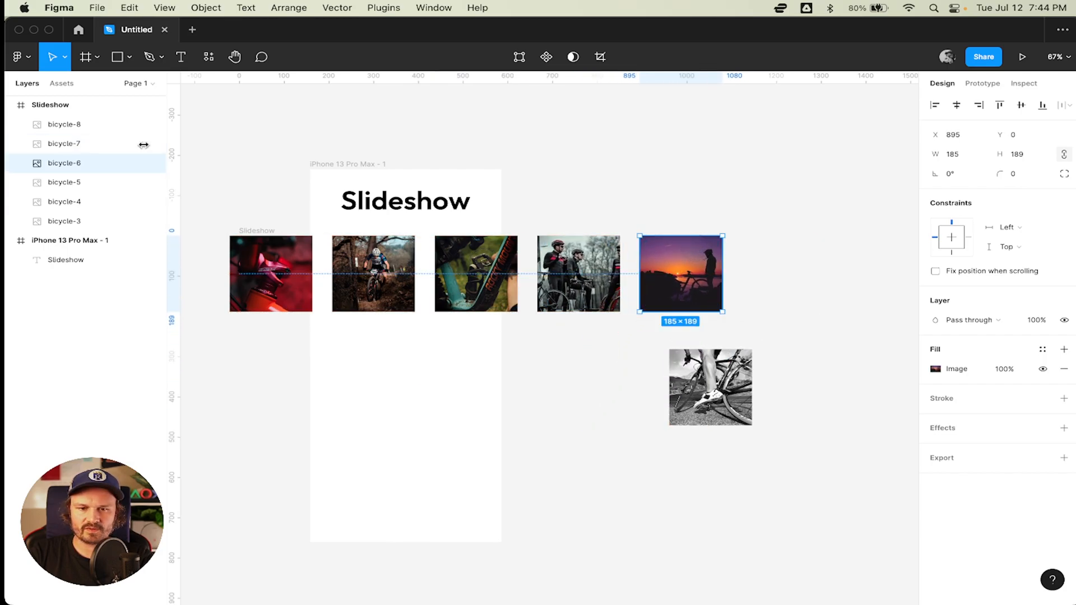
left_click(49, 106)
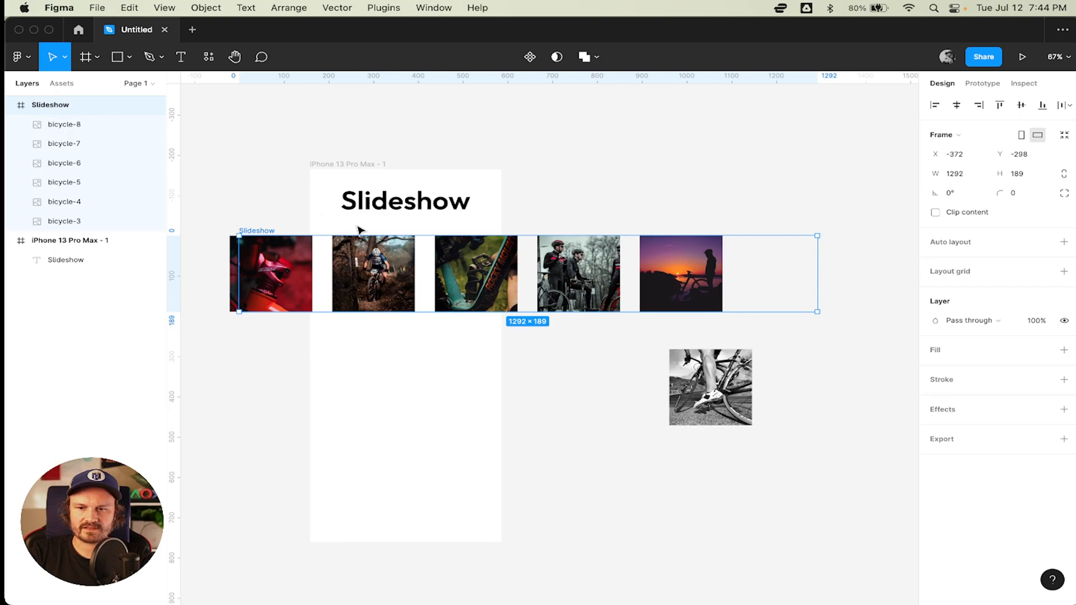
left_click_drag(711, 387, 779, 274)
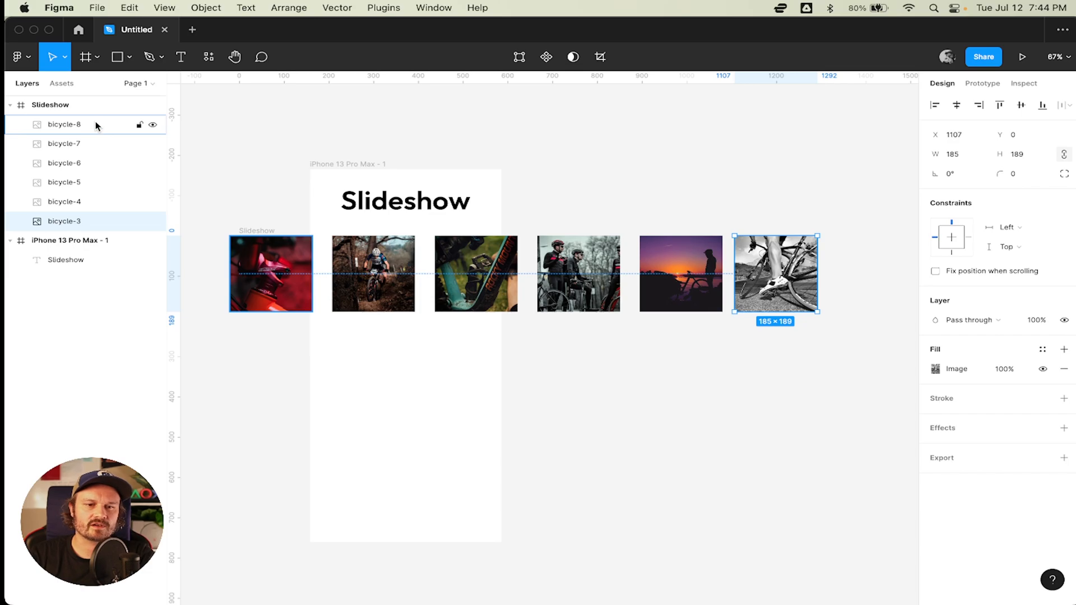
Resize the Slideshow frame to fit its contents so it encloses the whole row of six images.
left_click(73, 123)
left_click(84, 221, "shift")
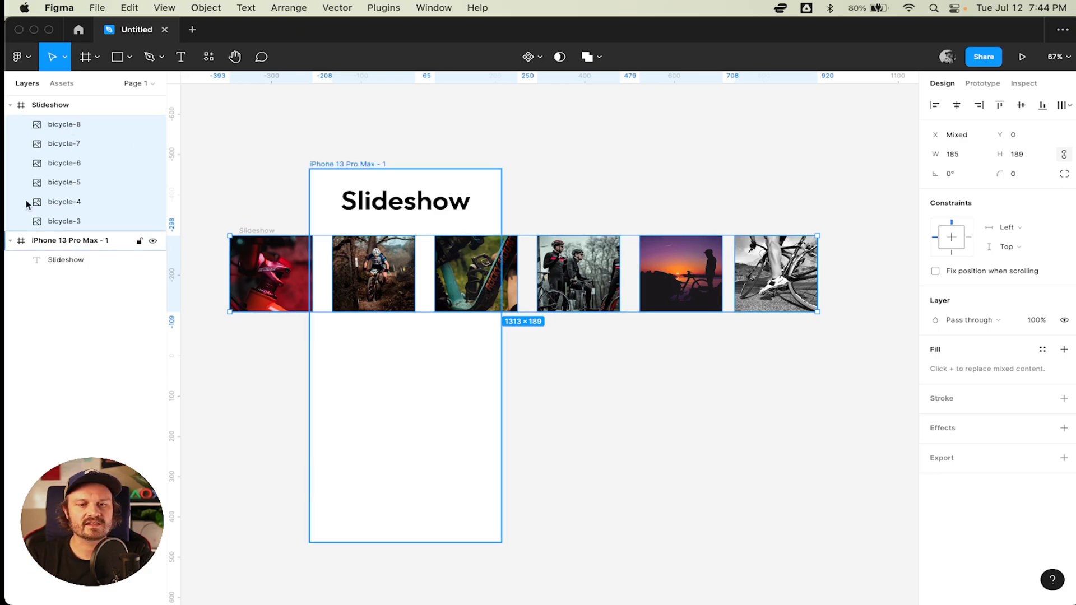
left_click(55, 106)
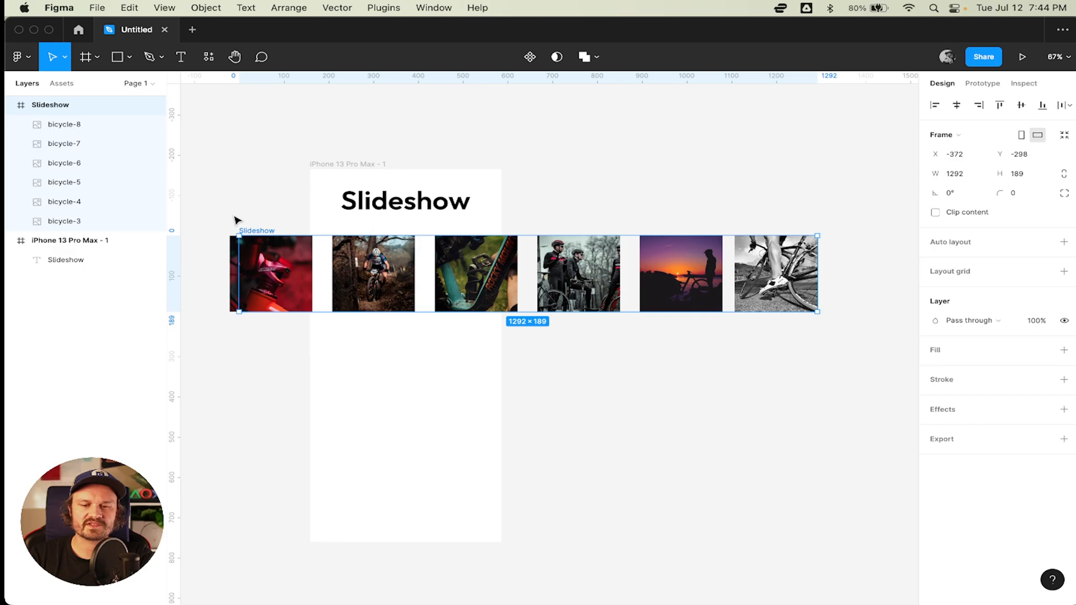
left_click(79, 220)
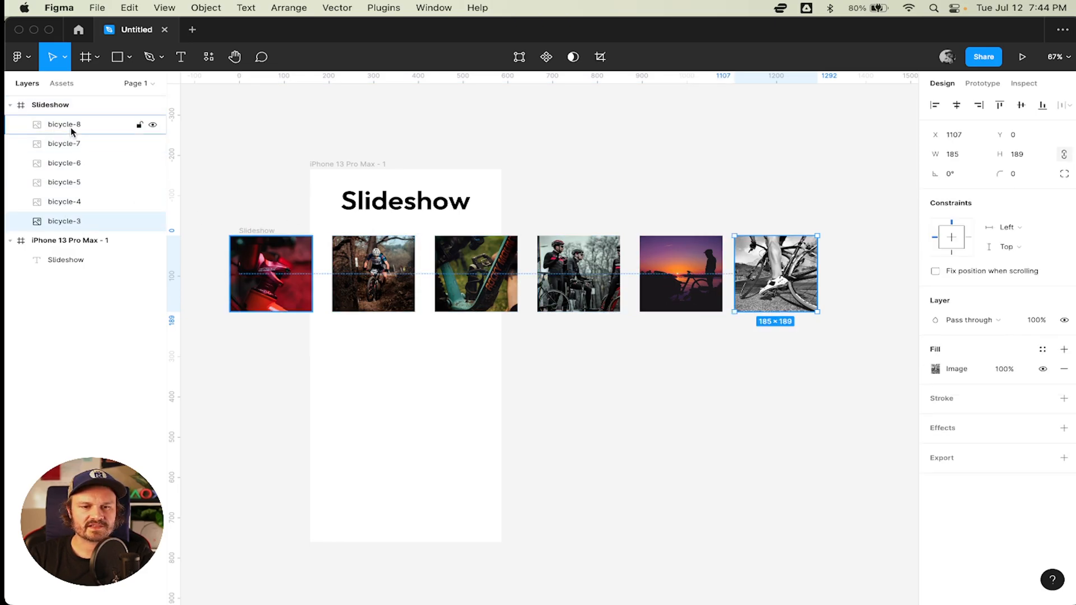
left_click(64, 106)
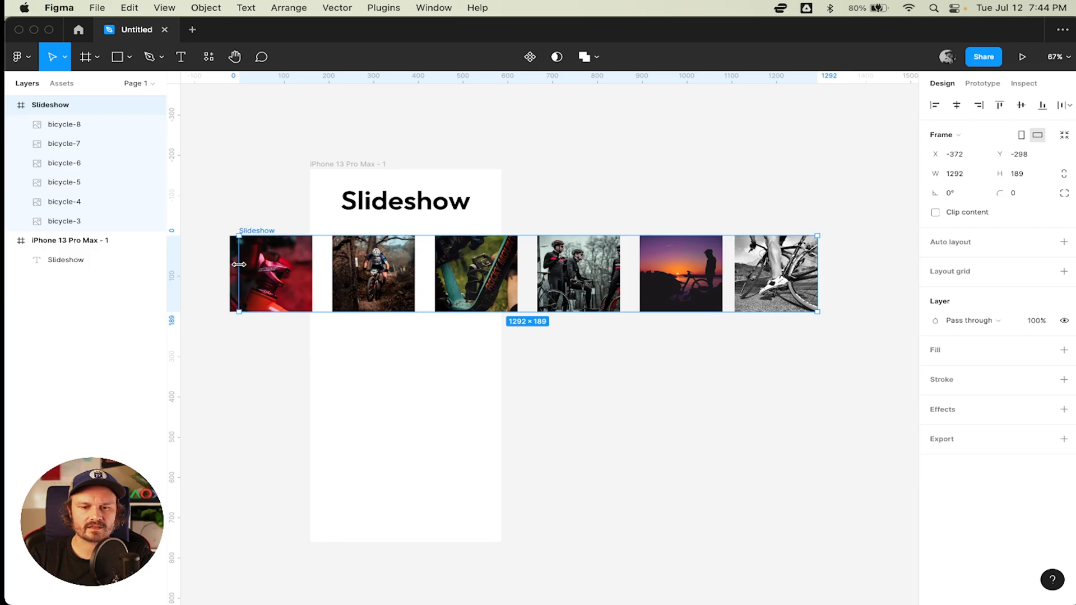
mouse_move(242, 263)
left_mouse_down()
mouse_move(204, 260)
mouse_move(288, 246)
mouse_move(250, 251)
left_mouse_up()
left_click(77, 122)
left_click(70, 106)
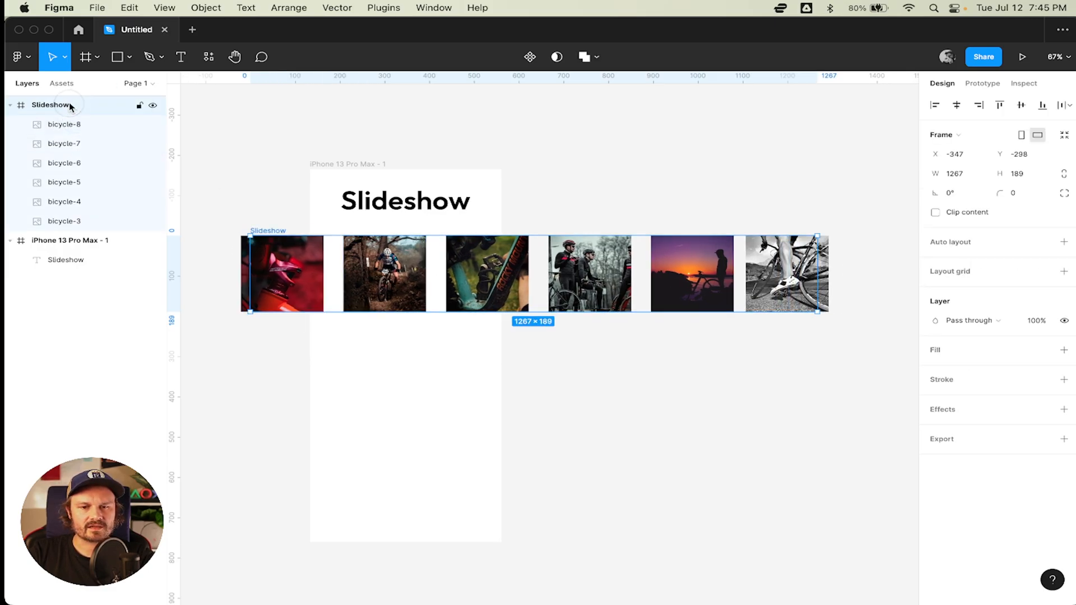
left_click(1064, 136)
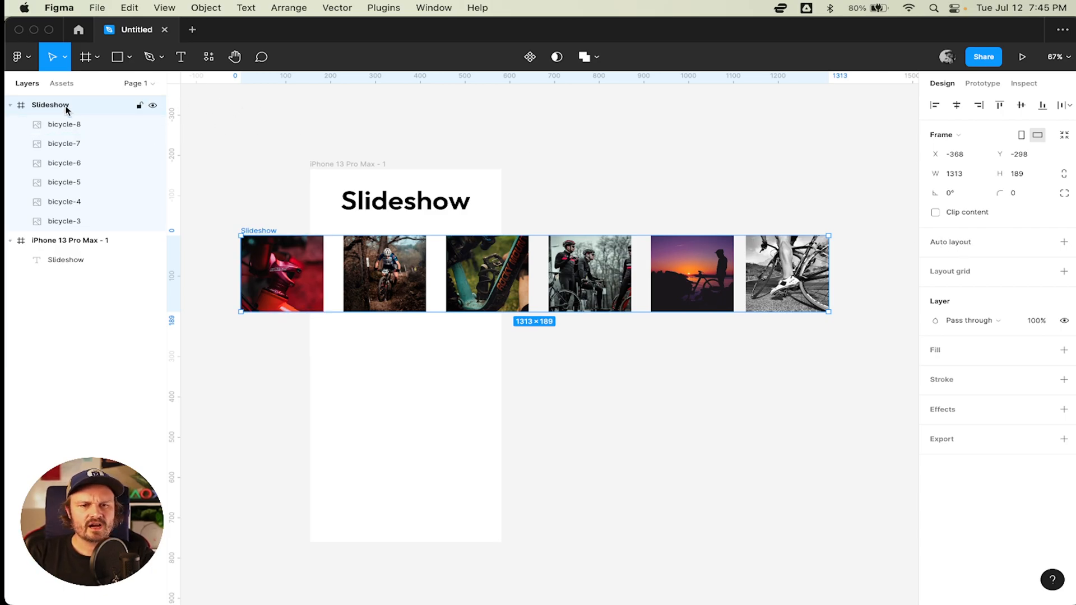
Apply horizontal auto layout to the Slideshow frame with 32 spacing between items and top-left alignment.
left_click(994, 243)
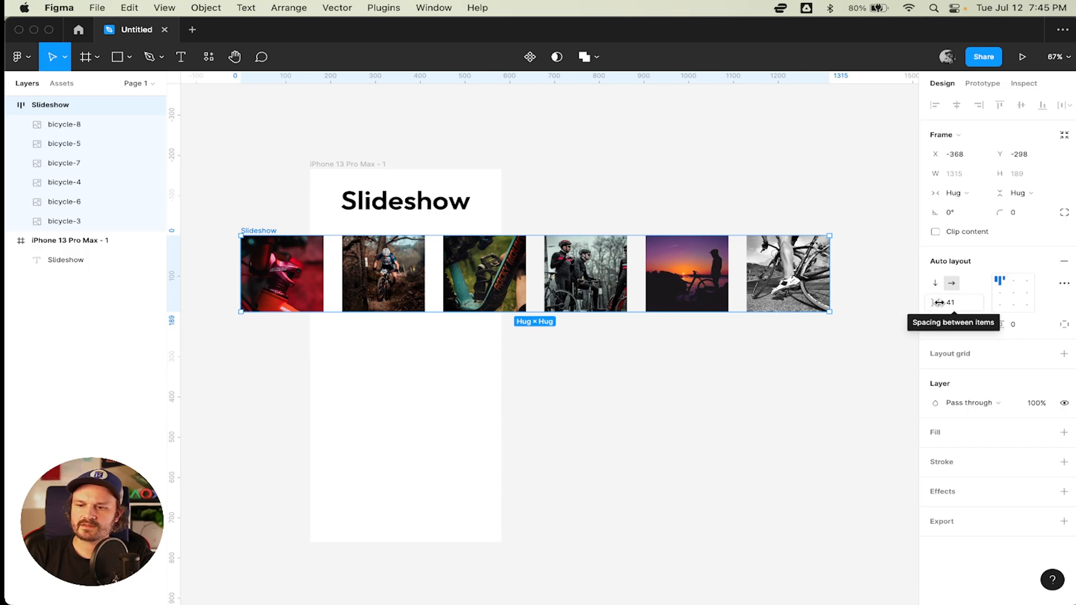
left_click(961, 304)
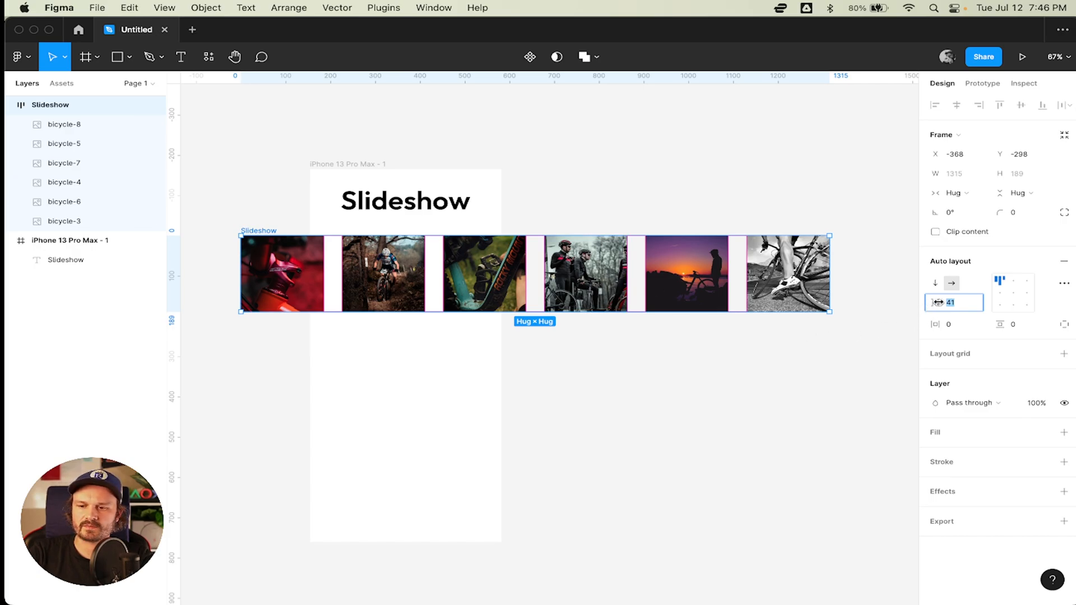
mouse_move(938, 303)
left_mouse_down()
mouse_move(1042, 303)
mouse_move(866, 307)
mouse_move(1043, 307)
mouse_move(37, 292)
mouse_move(1003, 303)
mouse_move(935, 302)
mouse_move(942, 294)
left_mouse_up()
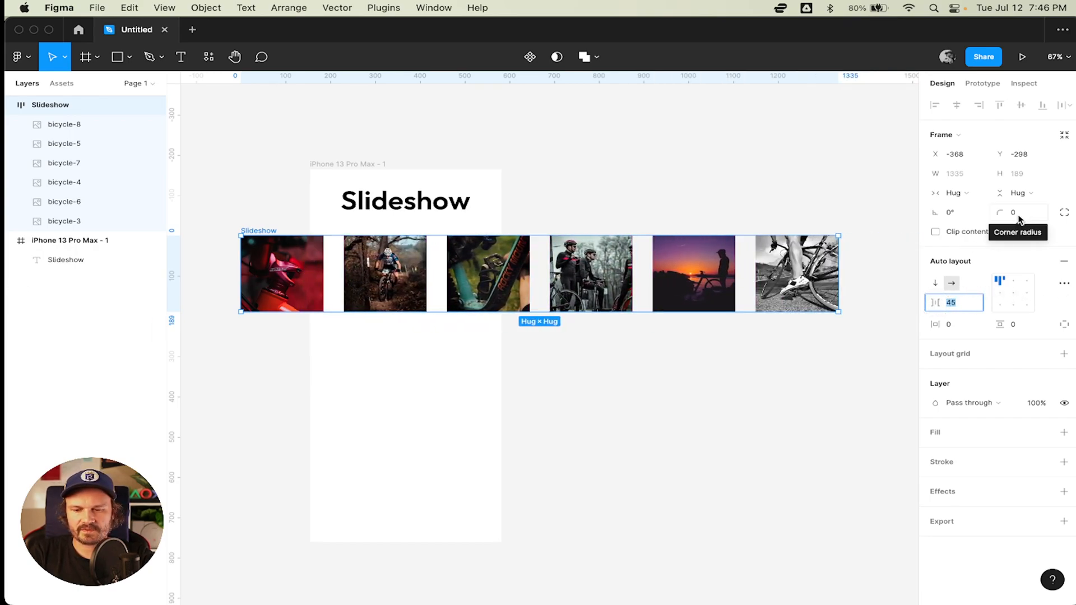
type("32")
key("Return")
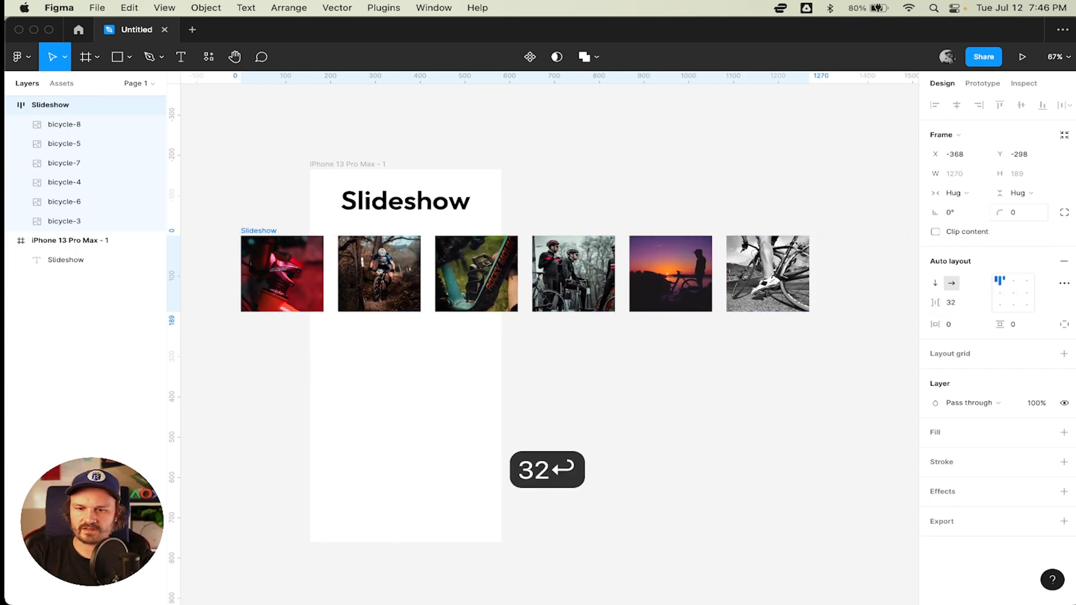
left_click(1009, 291)
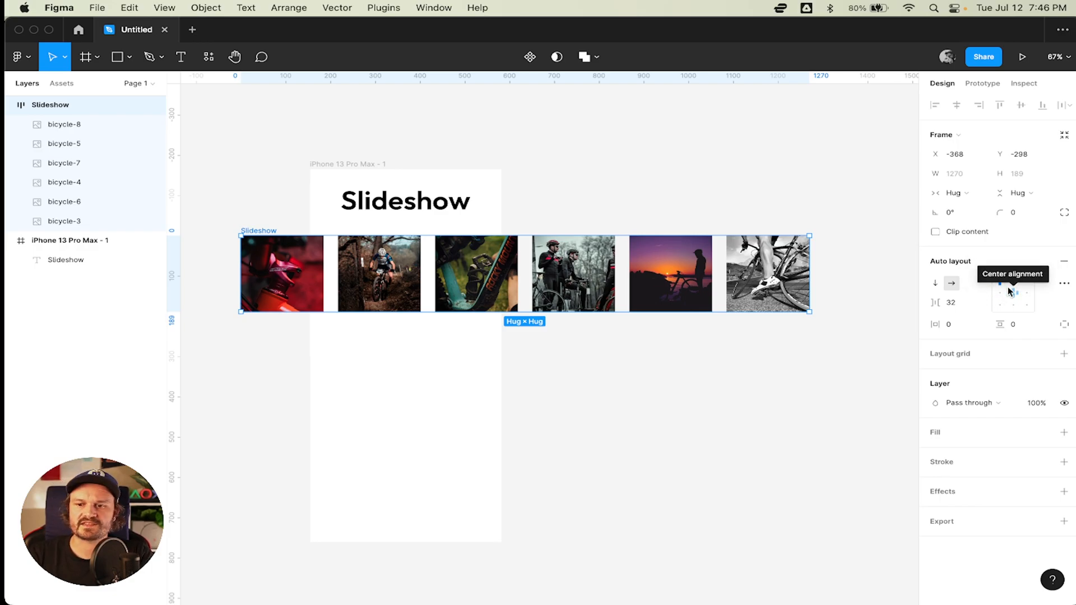
left_click(1000, 283)
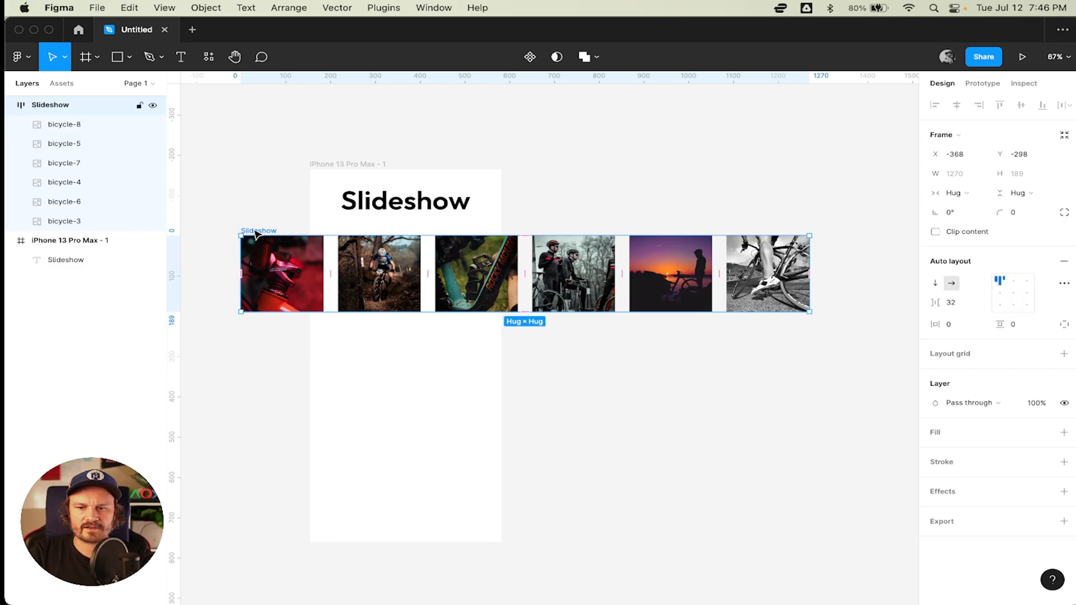
Collapse the Slideshow frame's layers and nest the frame inside iPhone 13 Pro Max - 1, keeping its canvas position.
left_click_drag(256, 234, 319, 249)
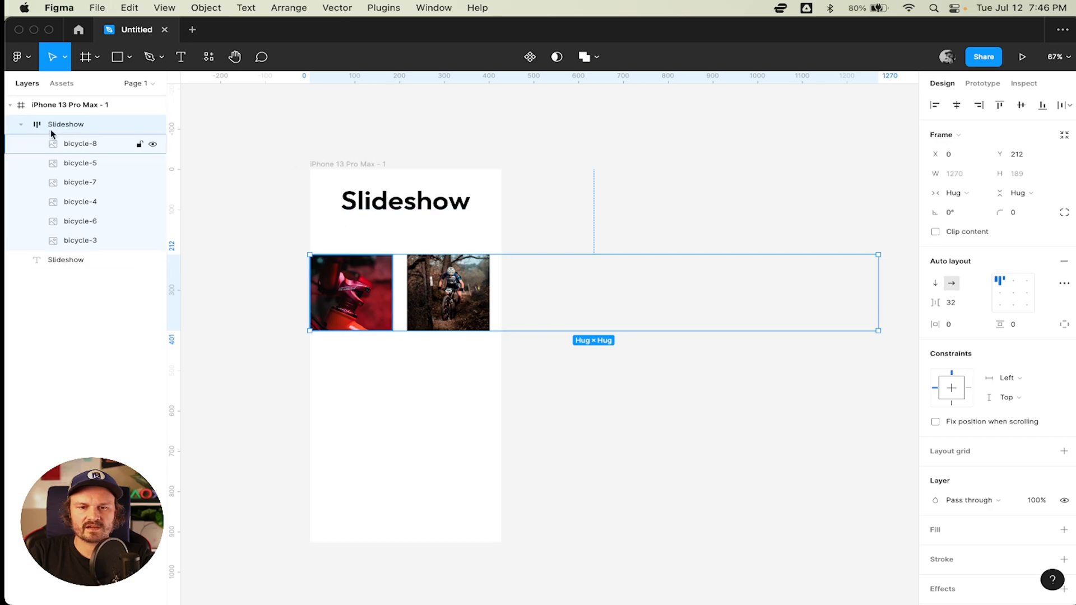
key("super+z")
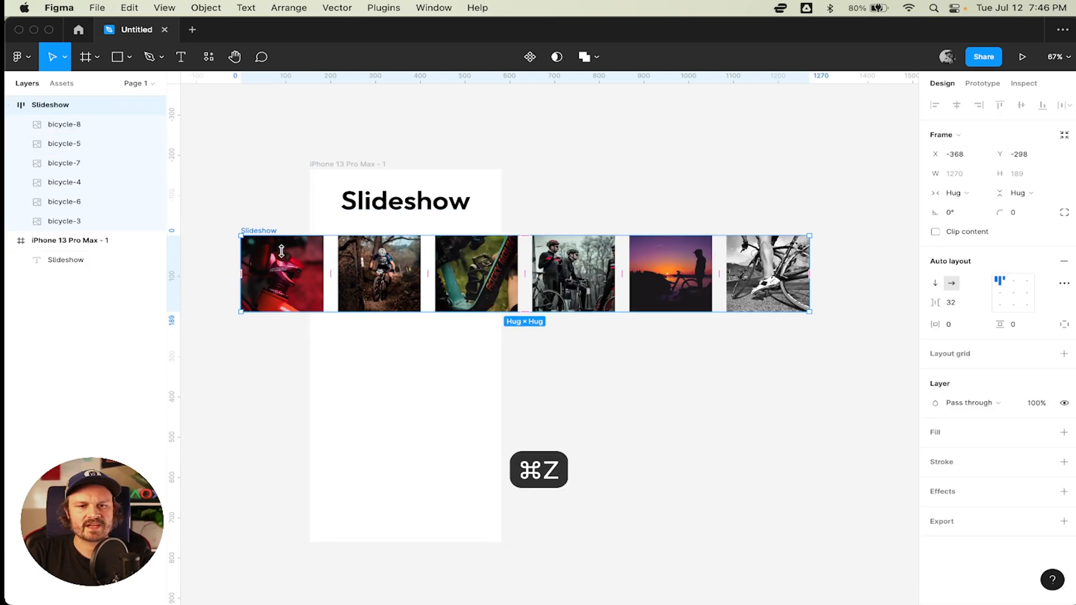
left_click(10, 105)
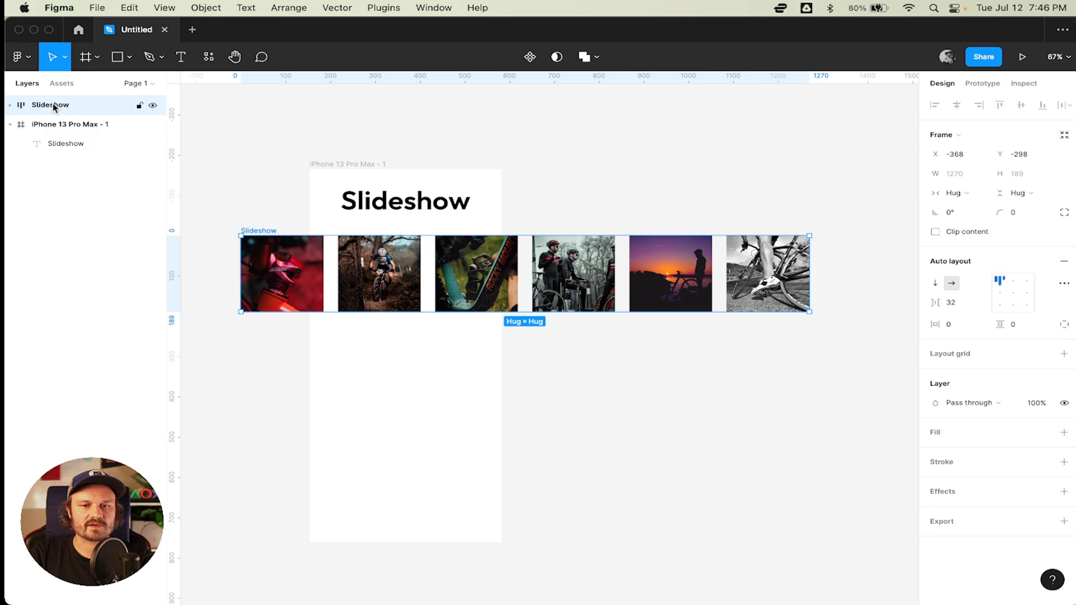
left_click_drag(53, 104, 64, 137)
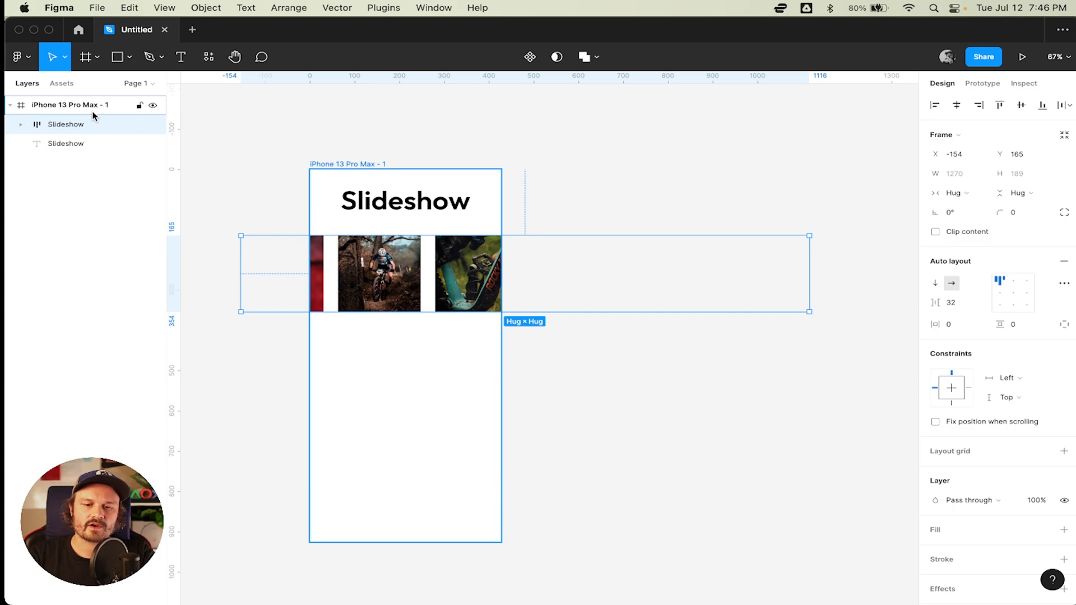
Switch the iPhone 13 Pro Max frame's content clipping off and back on to compare how the image row is cropped.
left_click(361, 164)
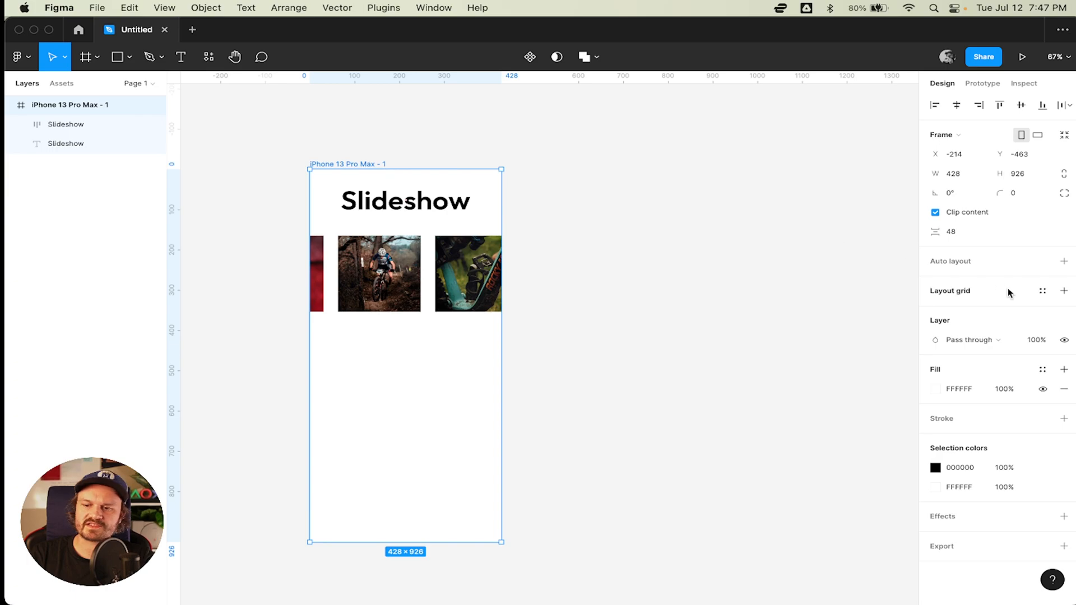
left_click(936, 214)
left_click(935, 215)
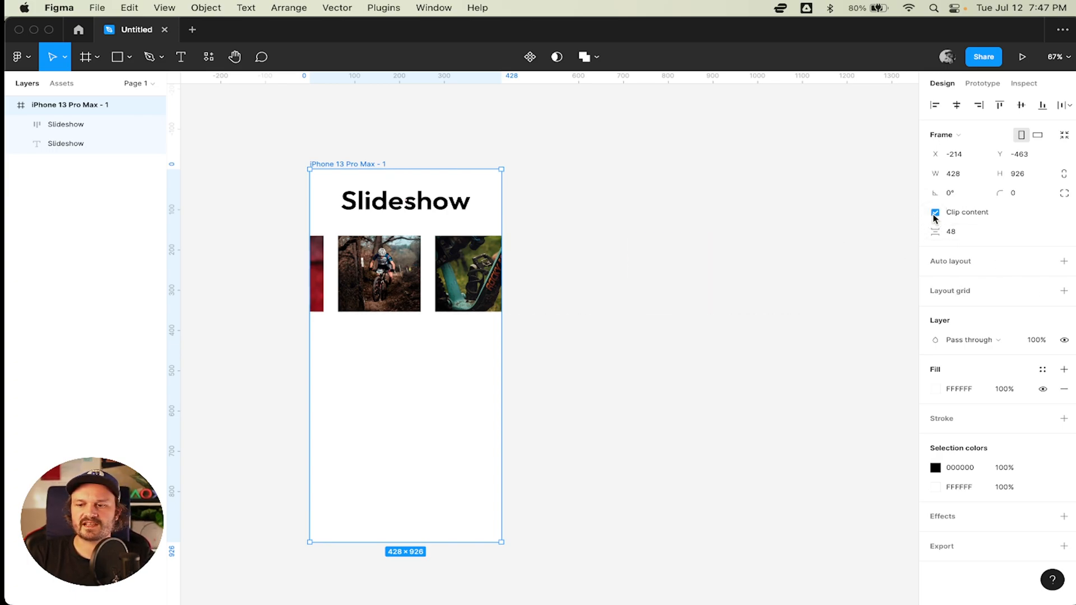
left_click(935, 214)
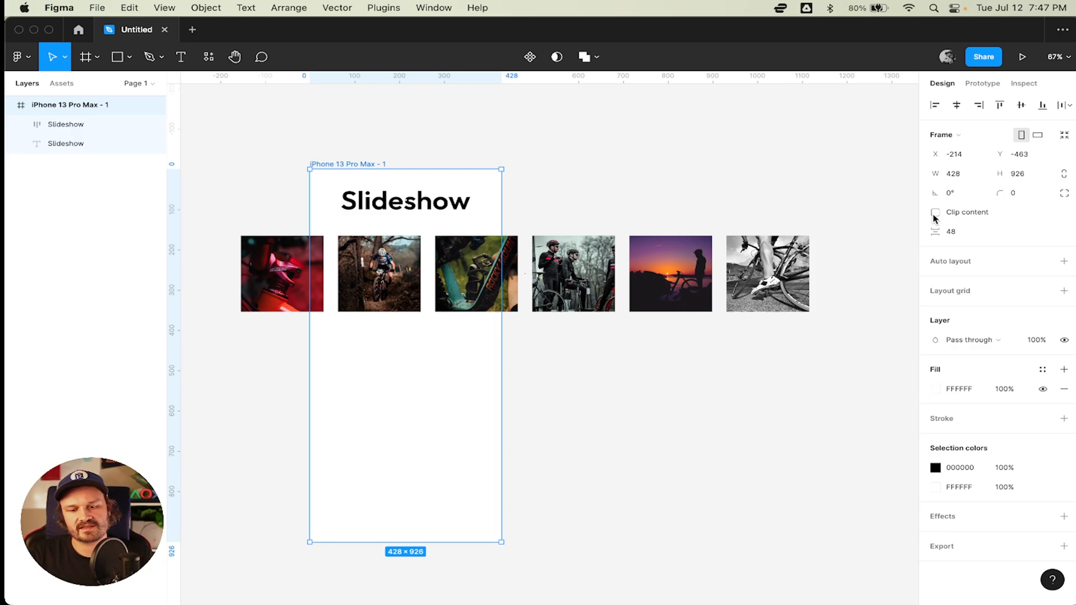
left_click(935, 214)
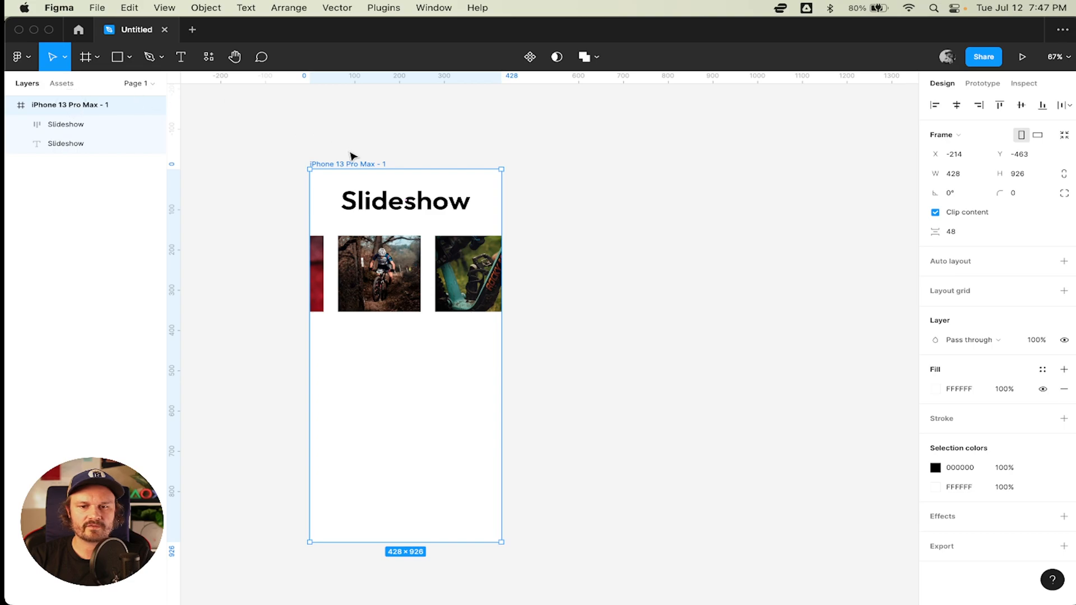
Set the nested Slideshow frame's prototype overflow to horizontal scrolling.
scroll(352, 157, "up", 5)
scroll(352, 156, "down", 4)
scroll(352, 157, "down", 3)
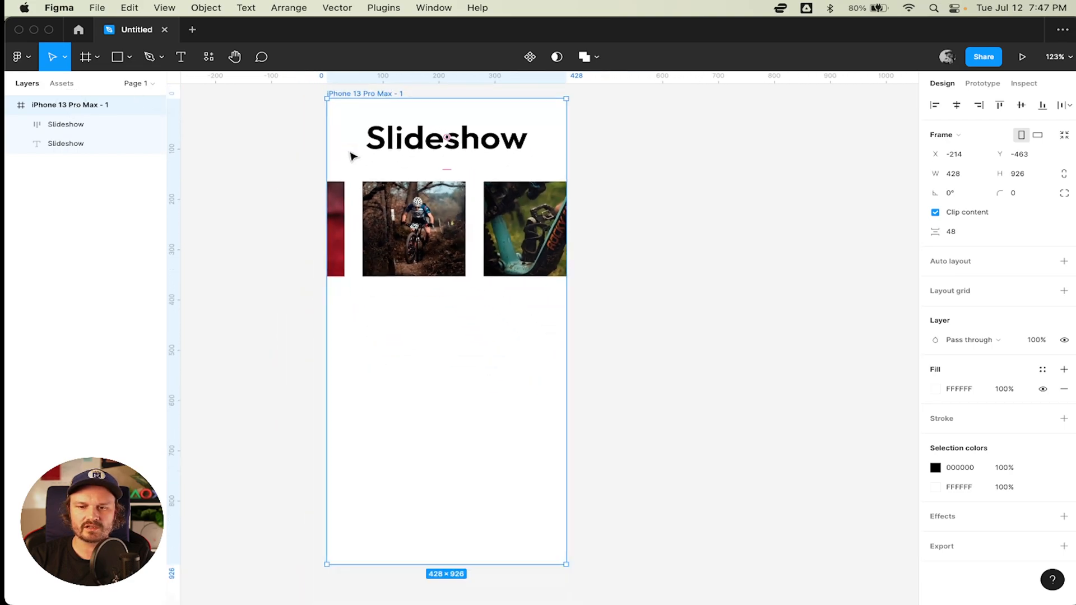
scroll(351, 154, "left", 2)
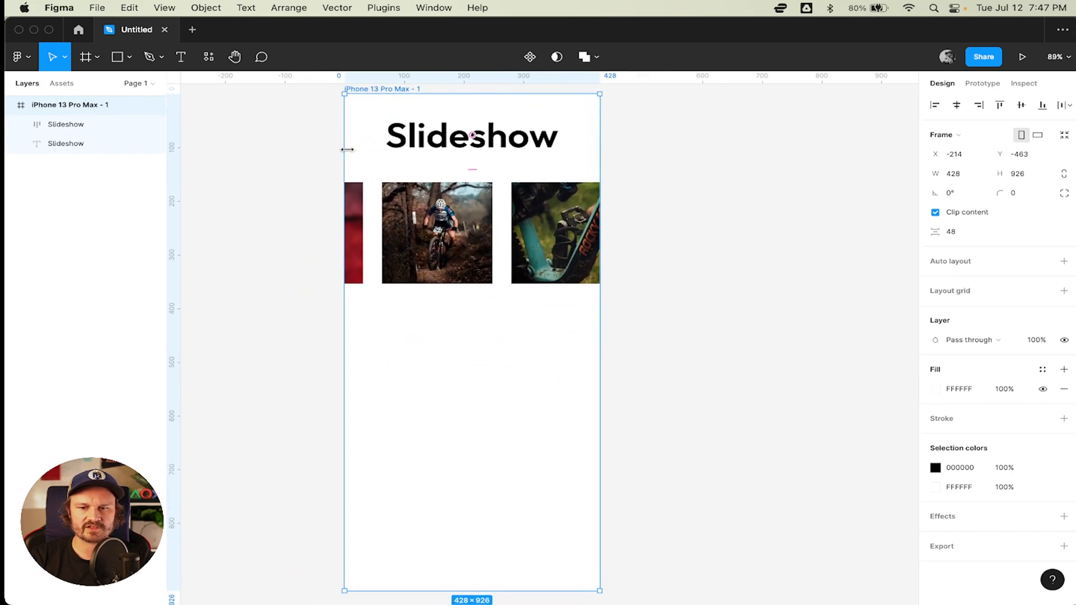
left_click(95, 124)
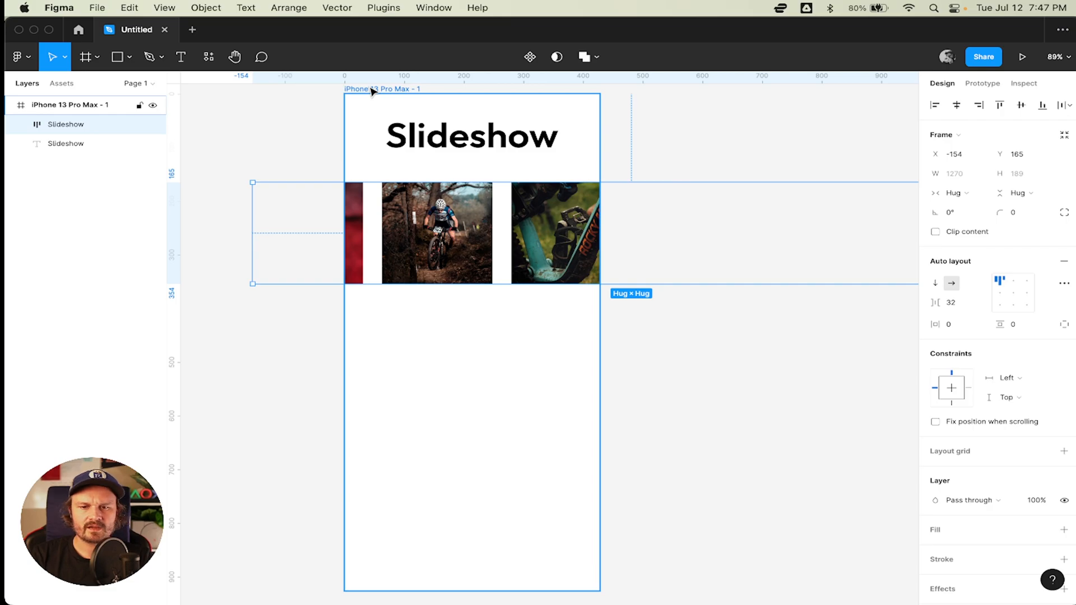
left_click(981, 87)
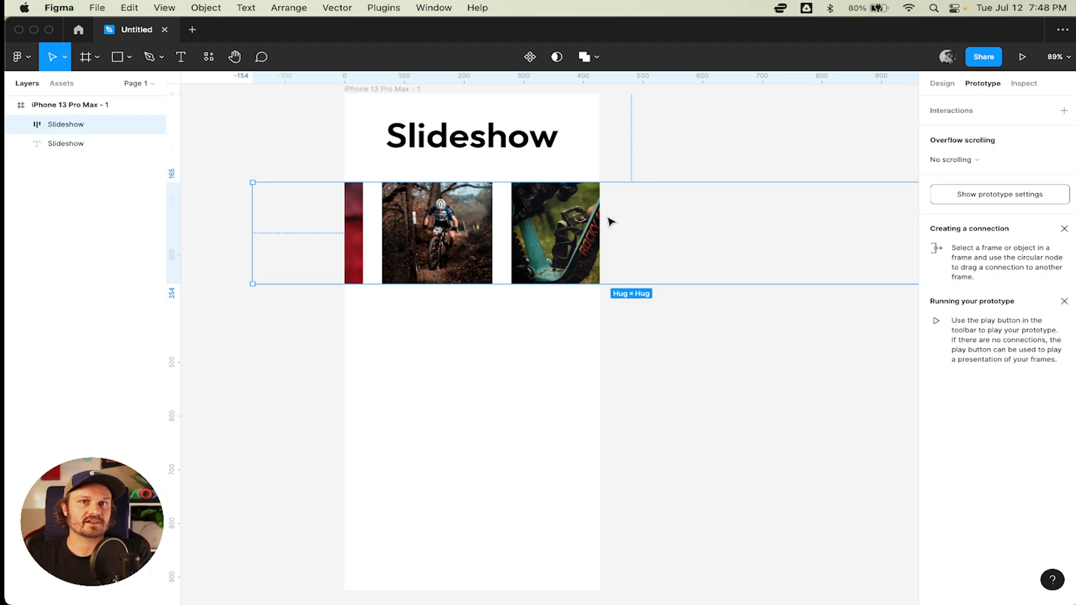
left_click(968, 161)
left_click(972, 177)
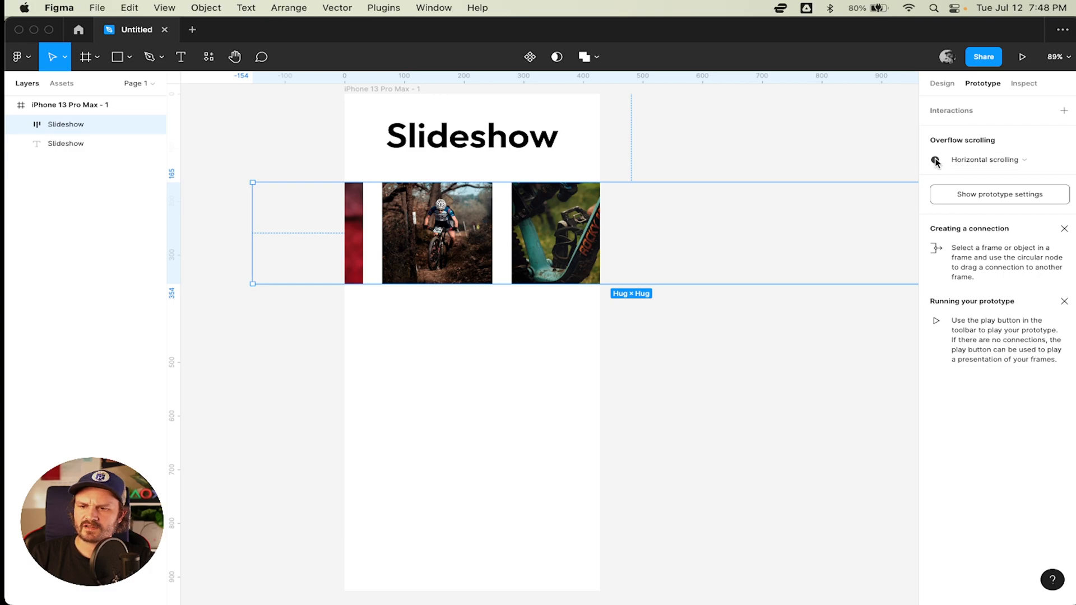
mouse_move(935, 161)
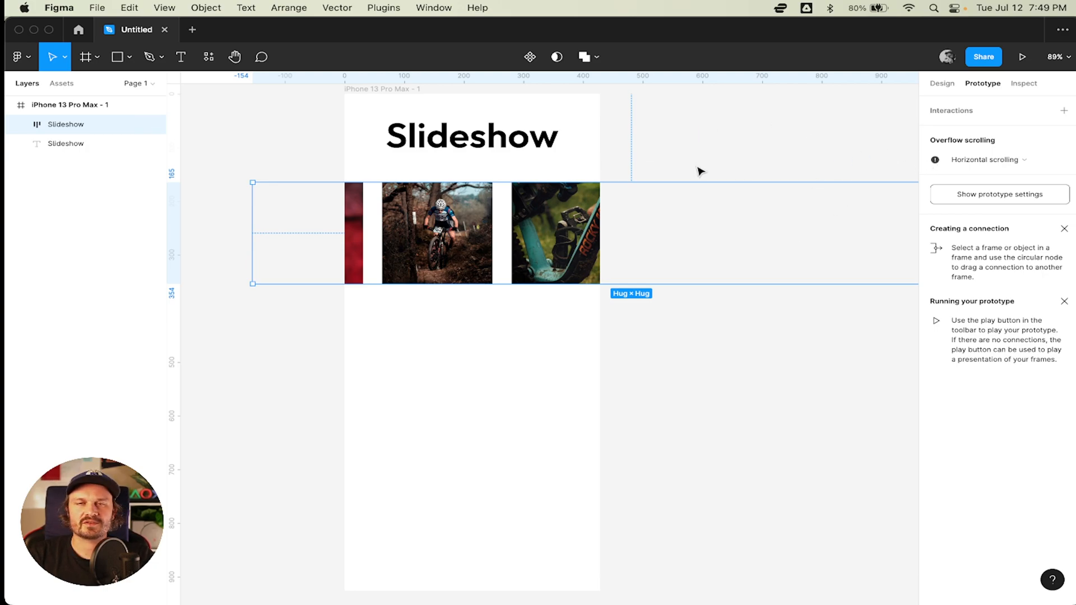
Resize the Slideshow frame from both sides to the phone frame's edges, giving it X 0 and a width of 428.
scroll(621, 172, "down", 3)
scroll(621, 172, "up", 3)
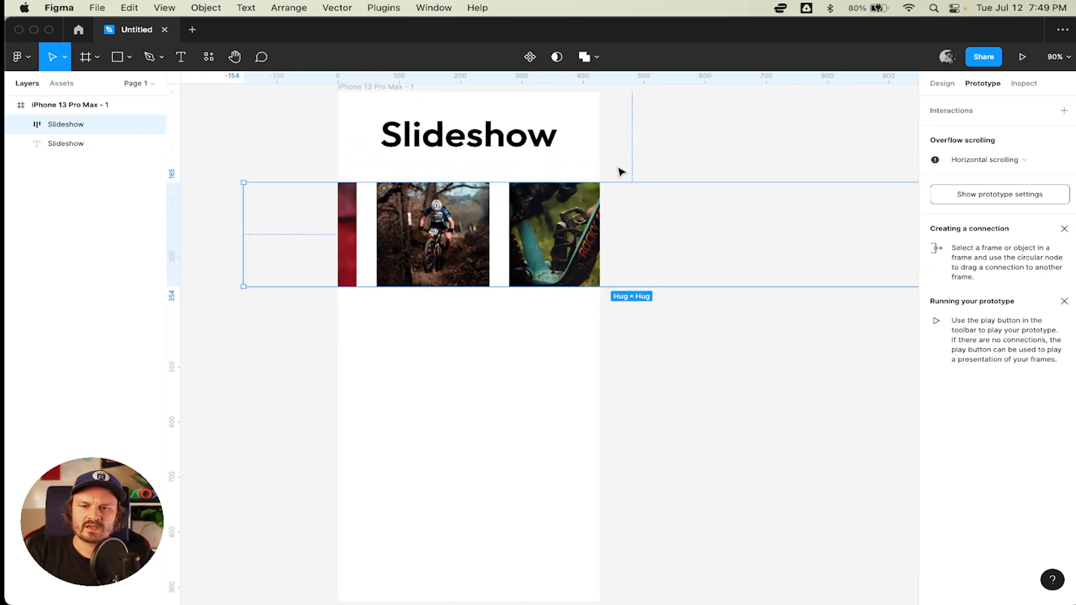
scroll(760, 221, "down", 5)
scroll(760, 225, "up", 2)
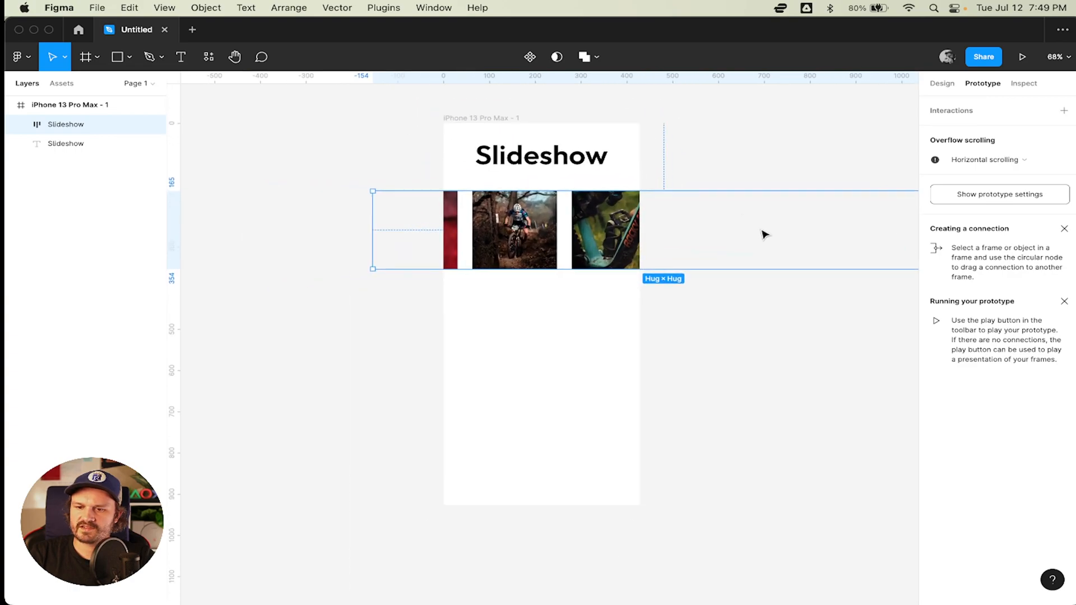
scroll(758, 231, "right", 1)
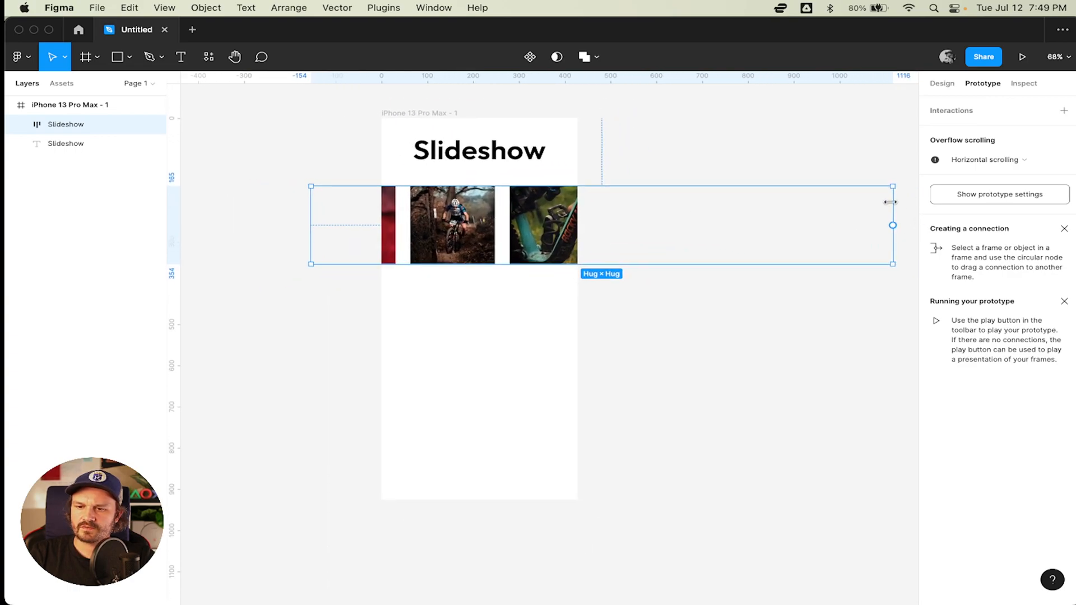
left_click(940, 83)
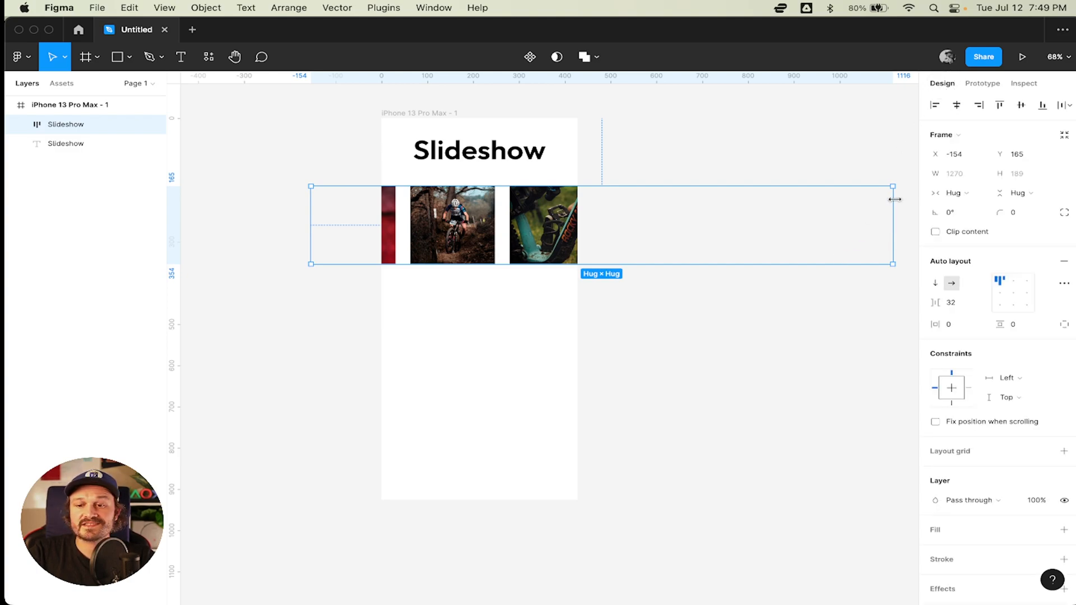
left_click_drag(895, 199, 577, 199)
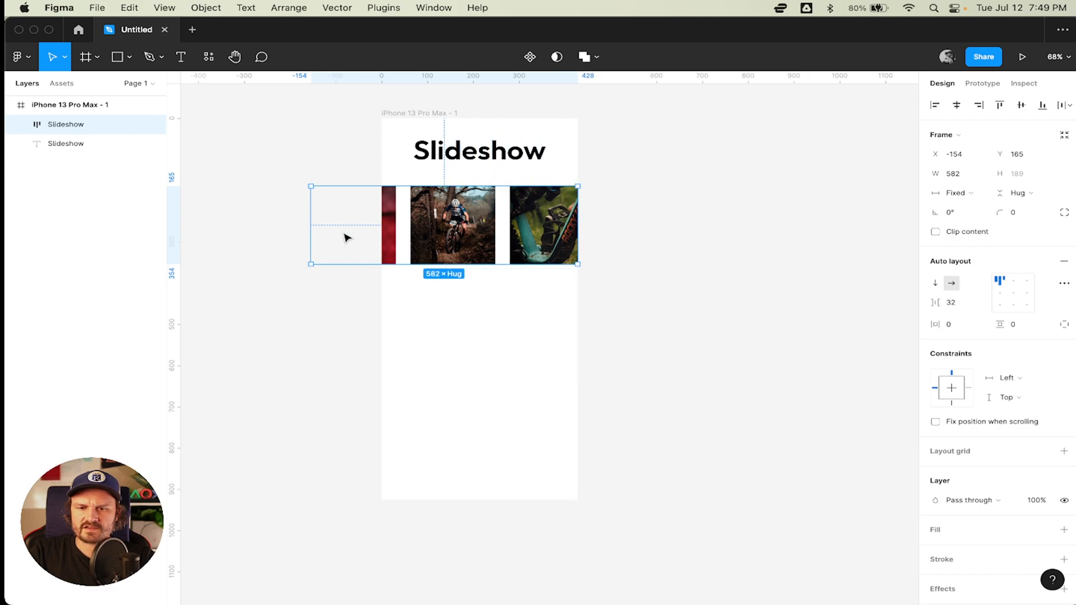
left_click_drag(311, 214, 381, 214)
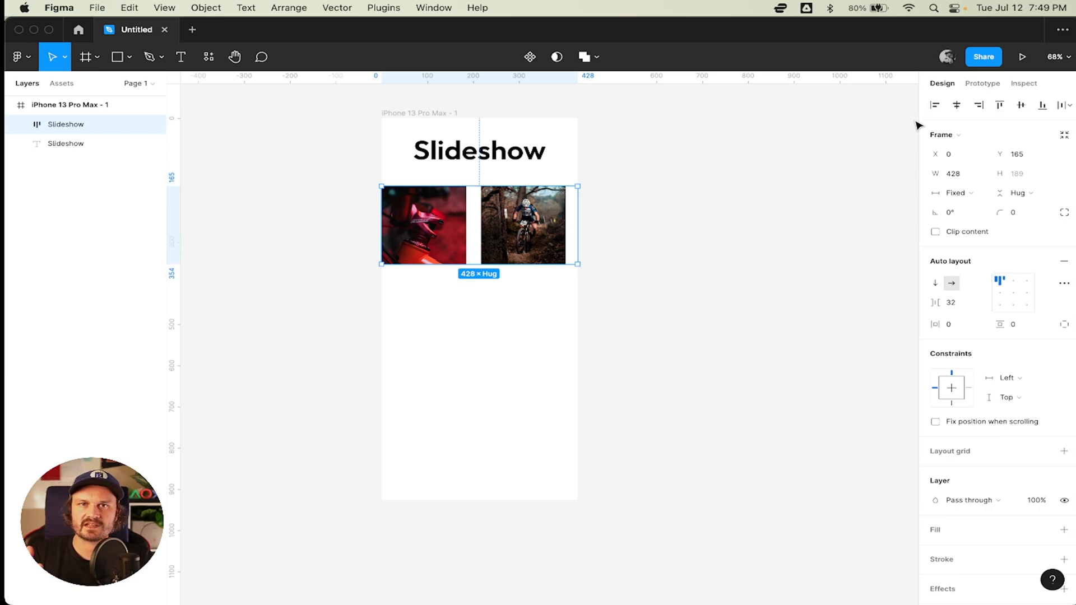
Compare the Slideshow frame's design properties with its prototype overflow scrolling setting.
key("shift+e")
key("shift+e")
key("shift+e")
key("shift+e")
key("shift+e")
key("shift+e")
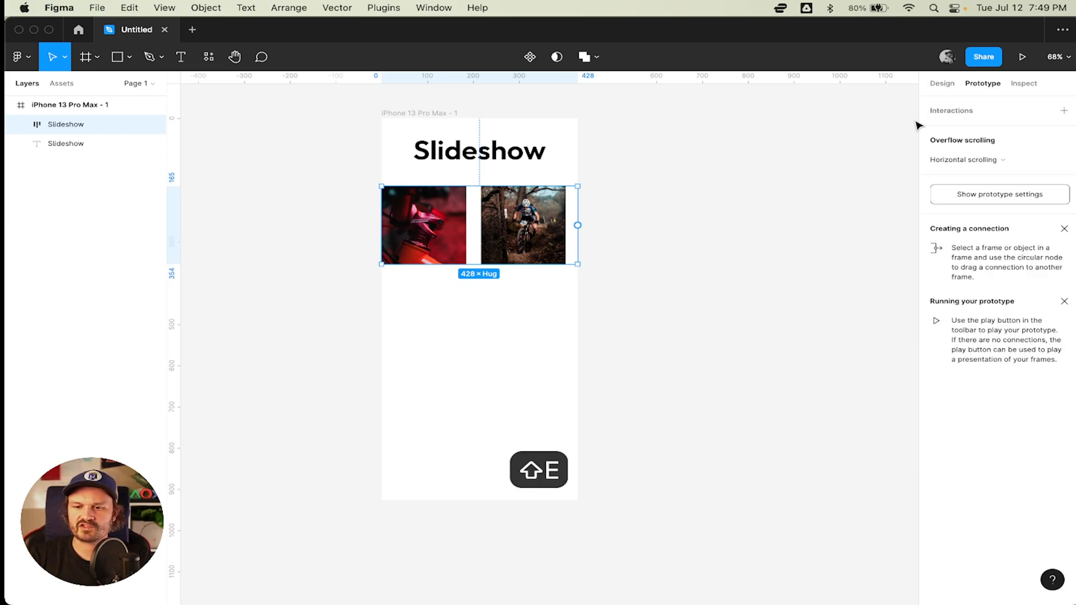
key("shift+e")
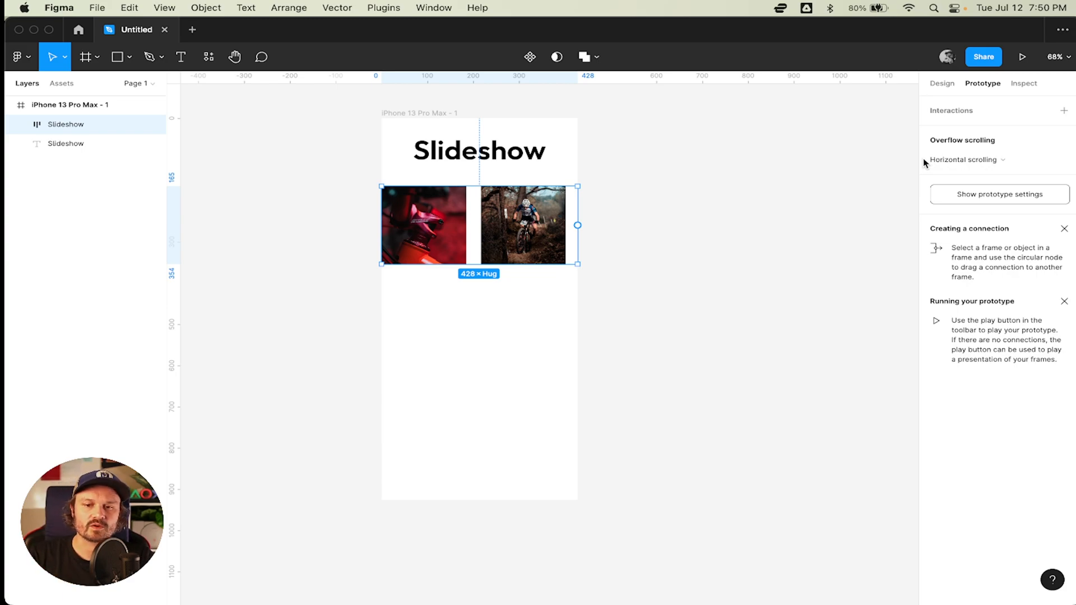
Show the file's prototype settings and choose iPhone 13 Pro Max as the preview device.
left_click(511, 156)
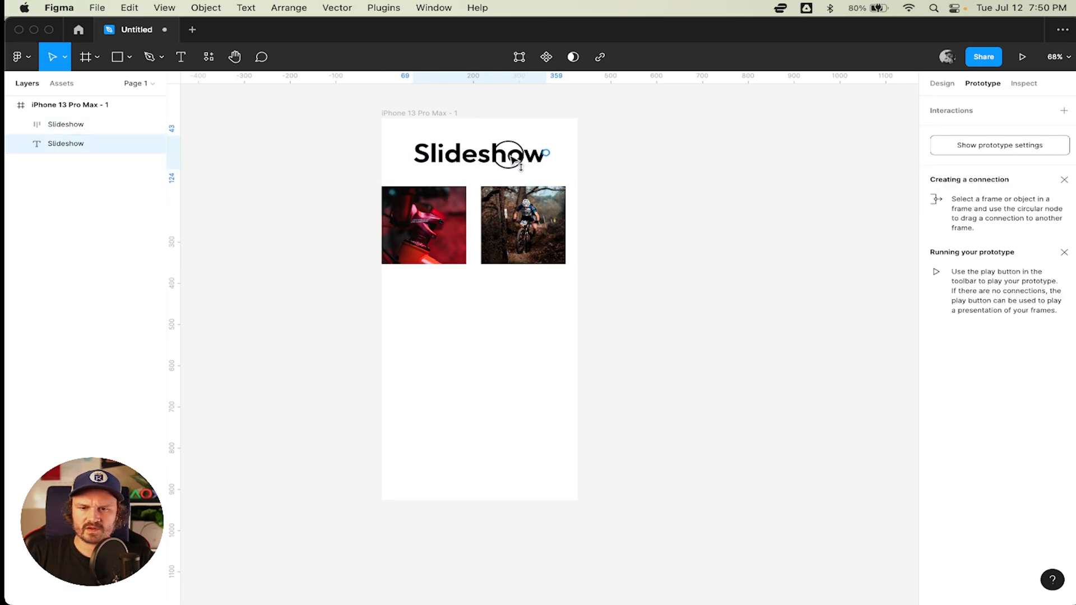
left_click(629, 137)
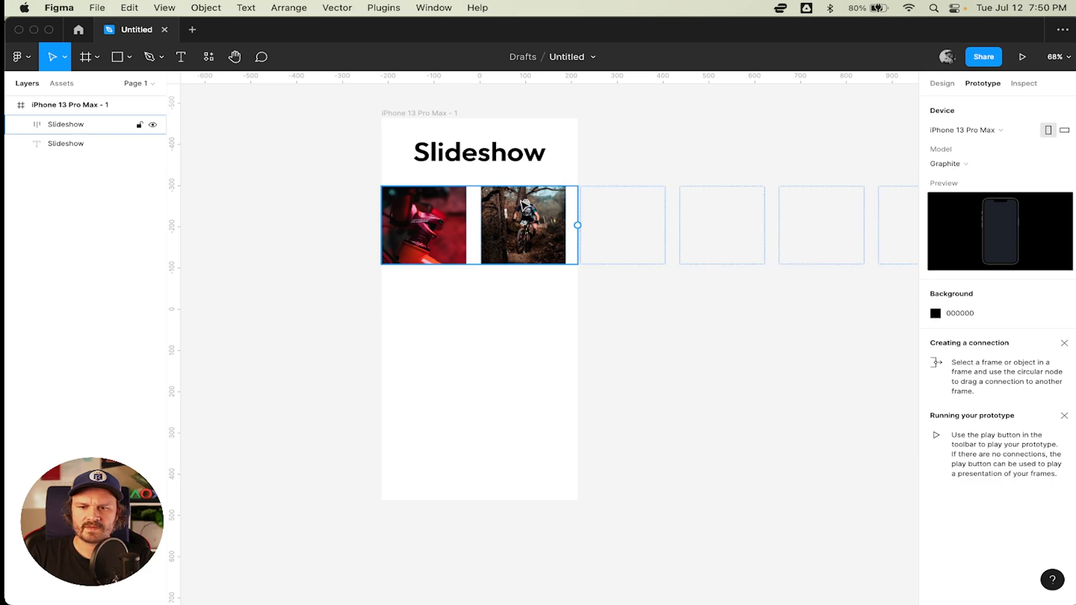
key("shift+e")
key("shift+e")
left_click(432, 114)
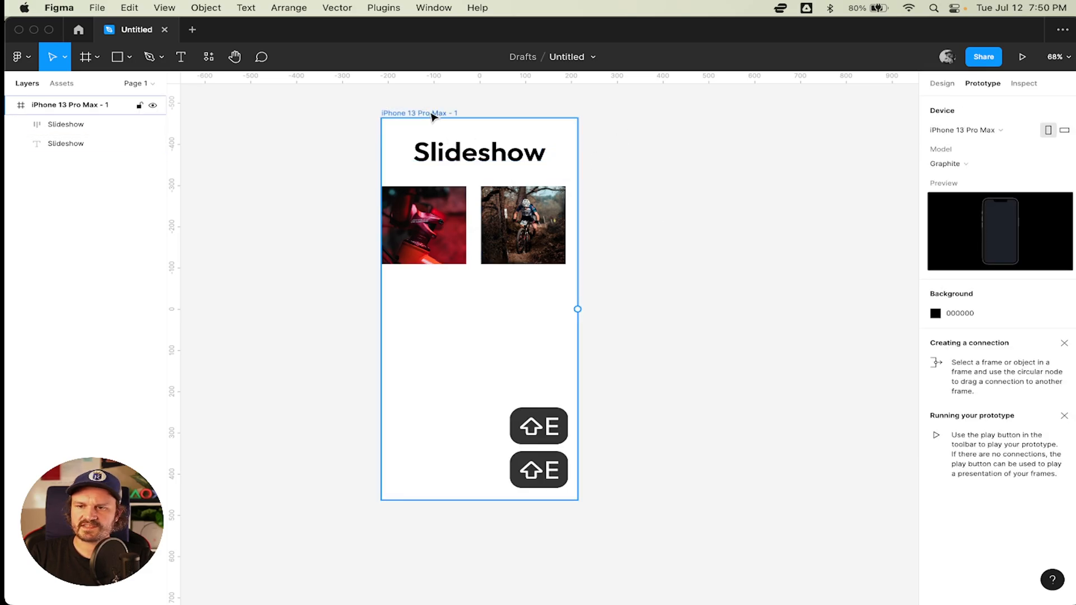
left_click(432, 115)
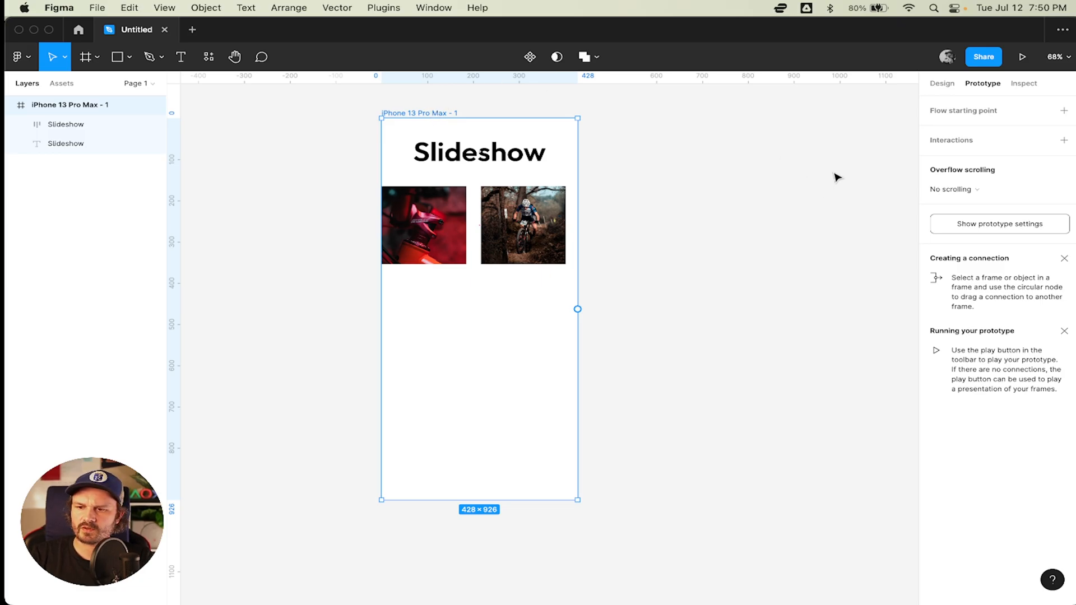
left_click(966, 228)
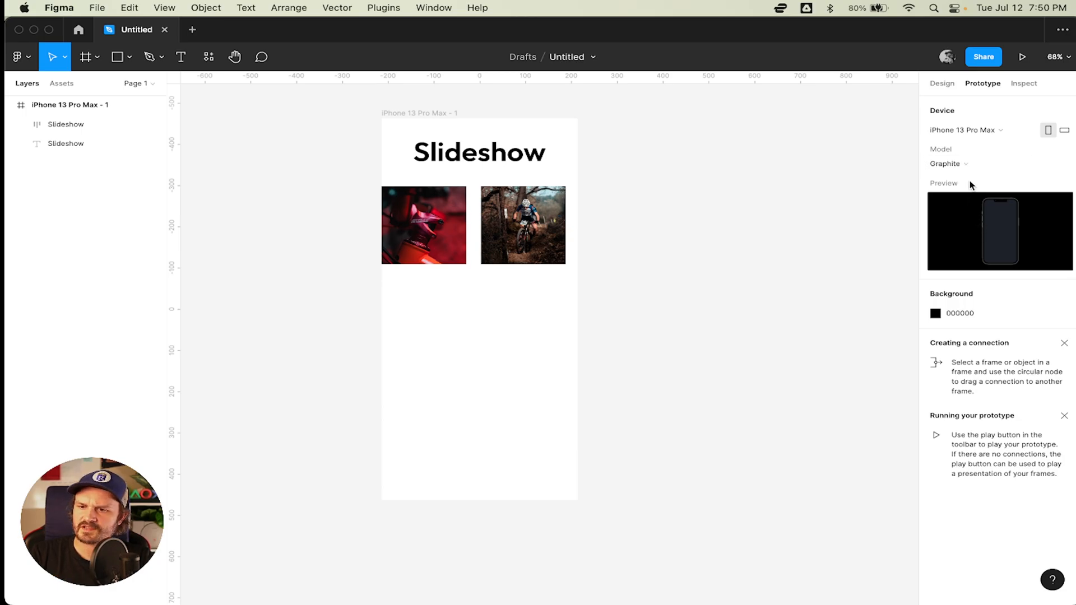
left_click(990, 129)
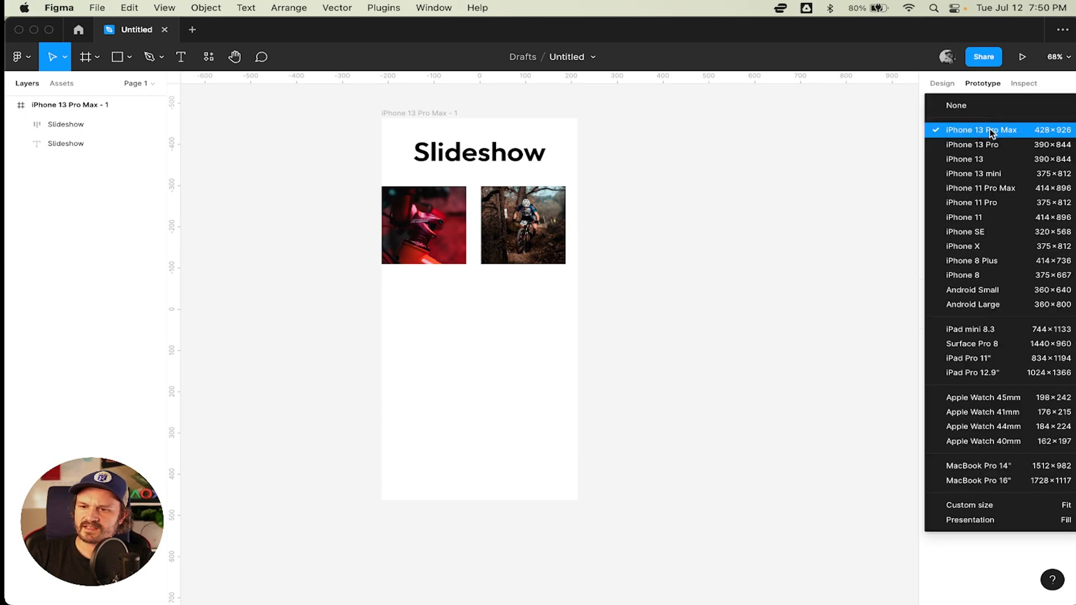
left_click(990, 130)
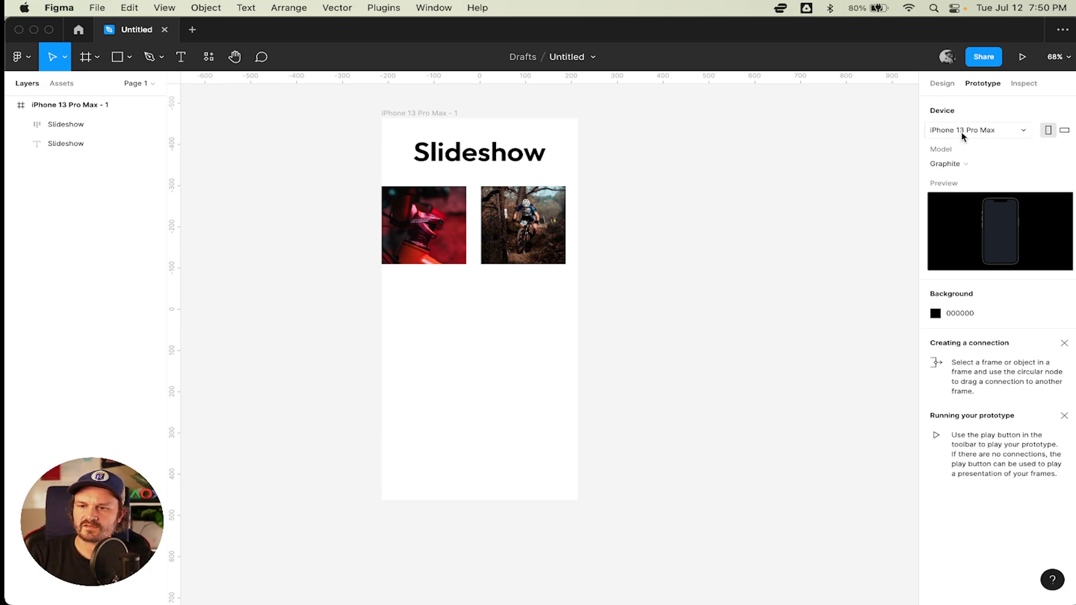
Set the preview device's model to Gold and the prototype background color to light blue 6BC2F2.
left_click(964, 164)
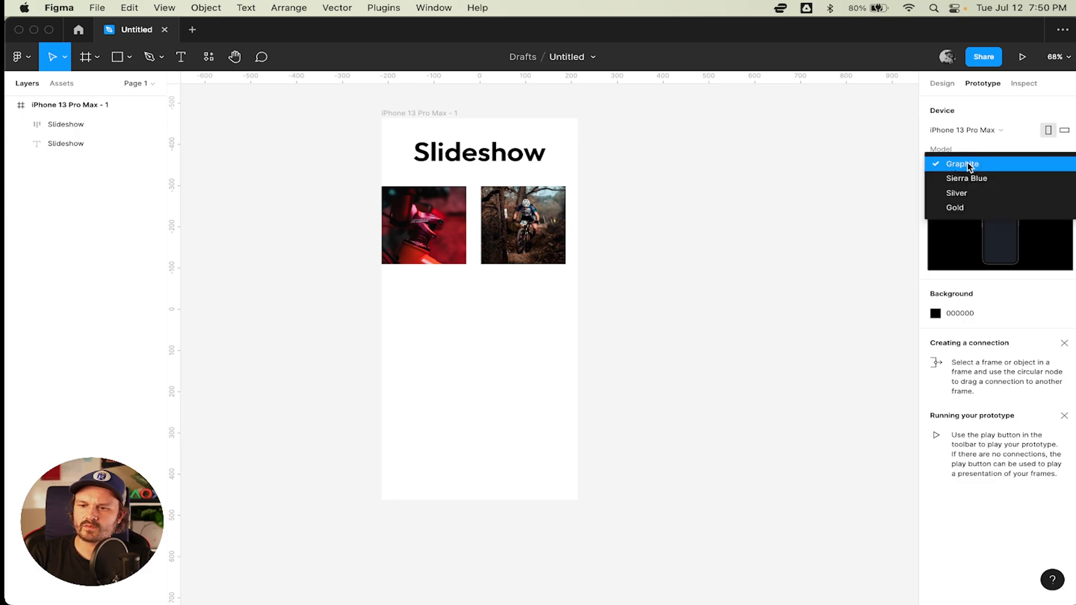
left_click(984, 207)
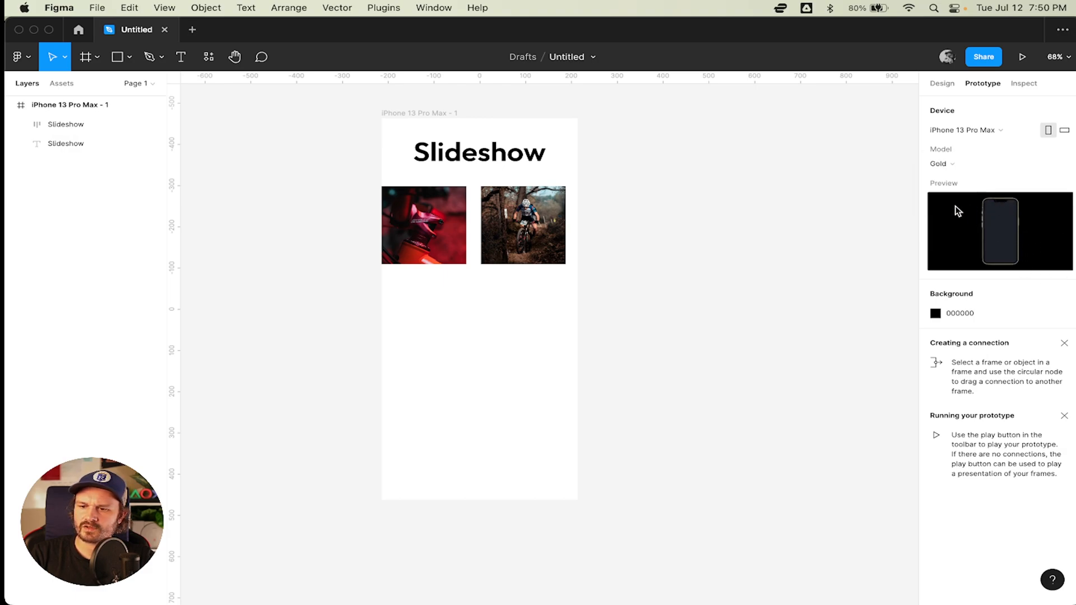
left_click(935, 313)
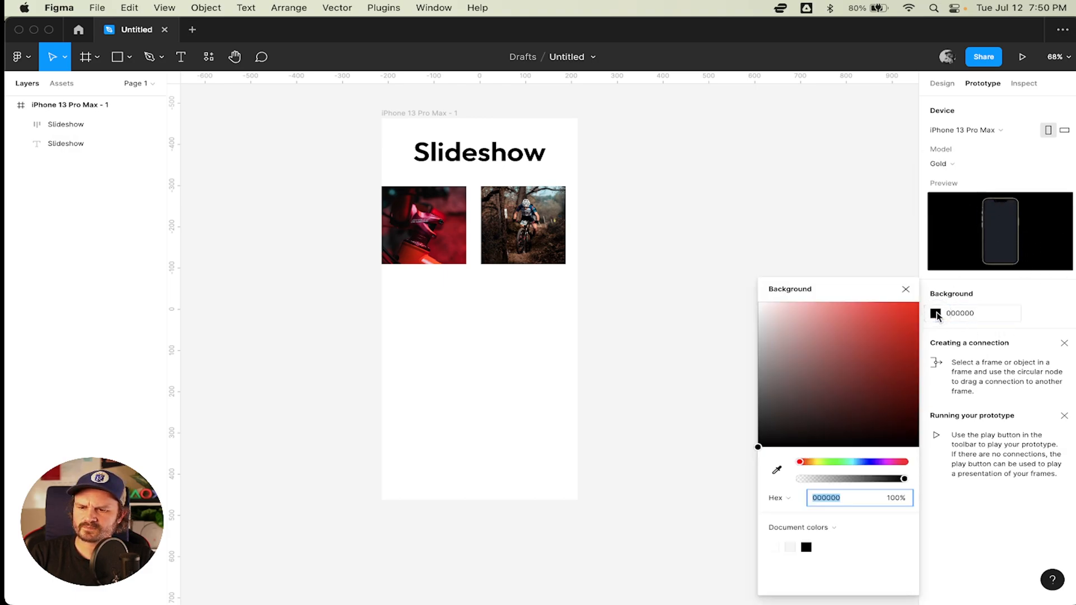
left_click_drag(871, 462, 859, 463)
left_click_drag(861, 424, 848, 310)
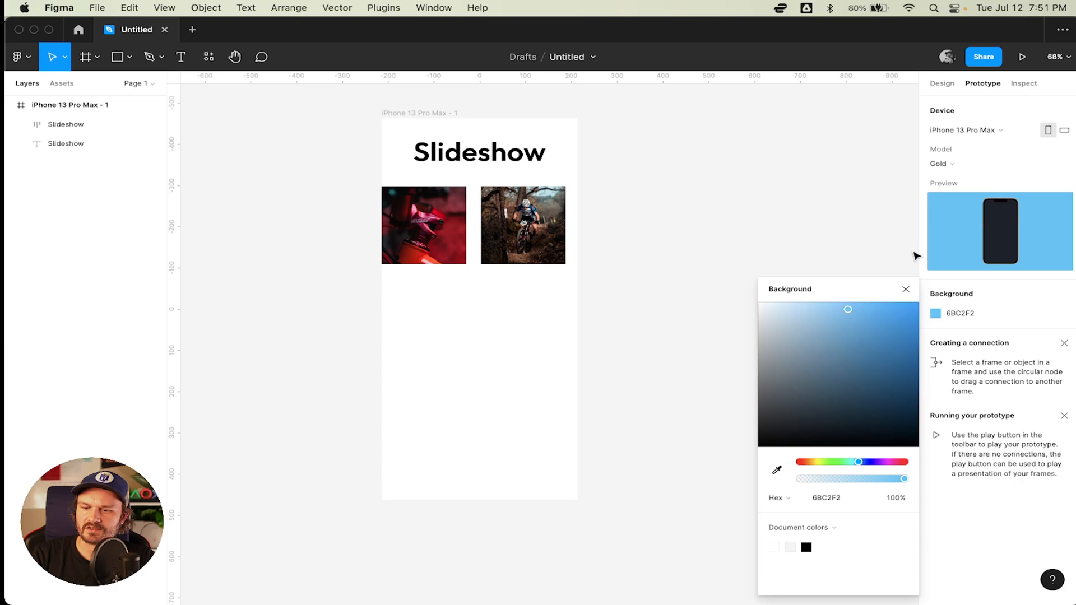
left_click(905, 290)
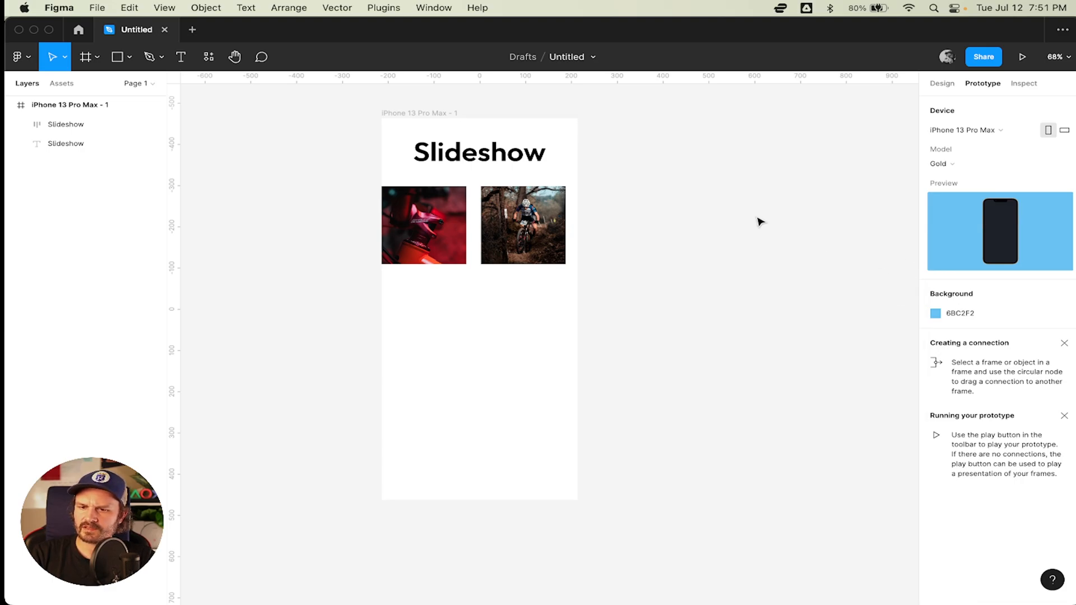
Run the iPhone 13 Pro Max - 1 frame as a prototype and swipe the image row back and forth to test its horizontal scrolling.
left_click(404, 111)
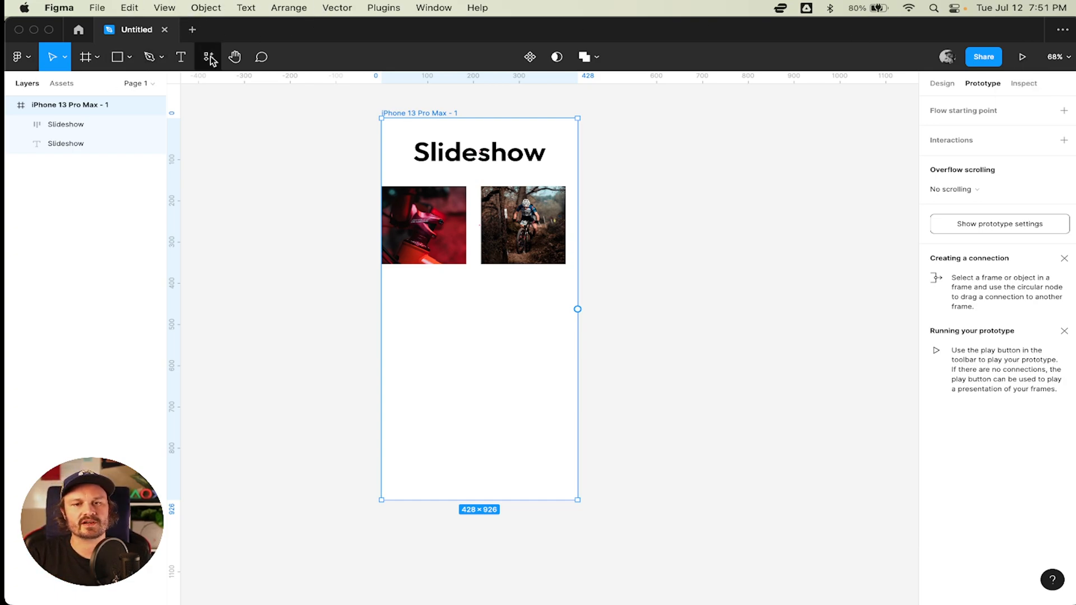
left_click(1024, 56)
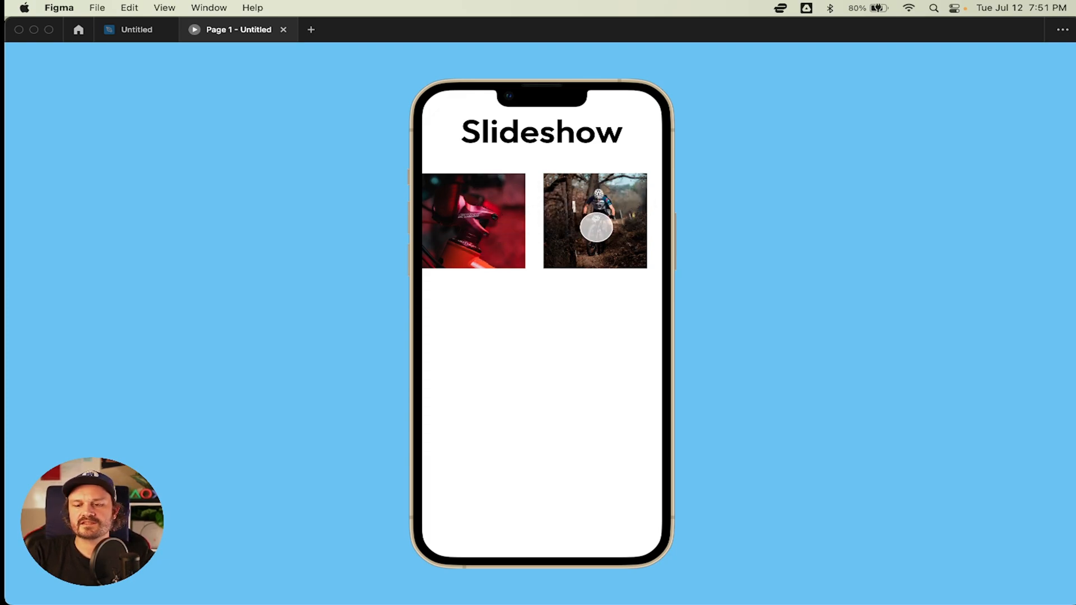
left_click_drag(596, 227, 45, 224)
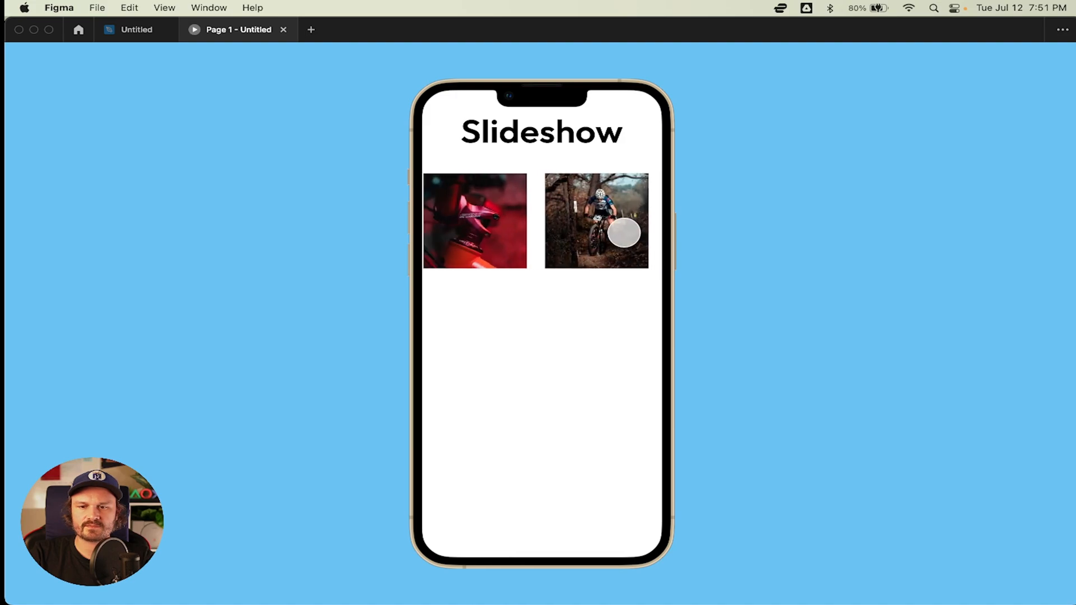
left_click_drag(623, 232, 501, 215)
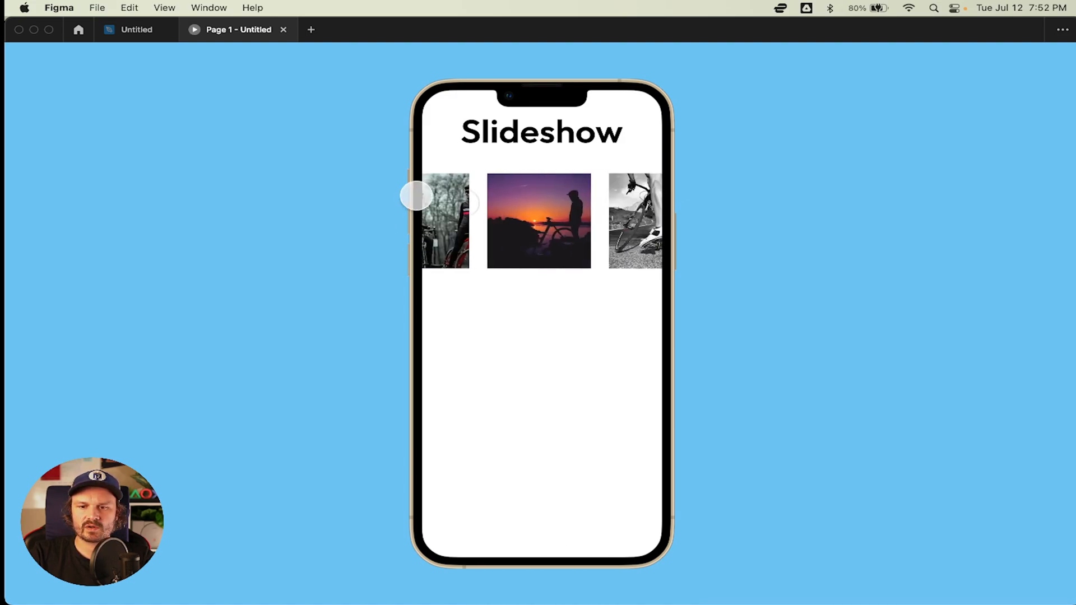
left_click_drag(416, 195, 798, 207)
left_click_drag(622, 212, 308, 191)
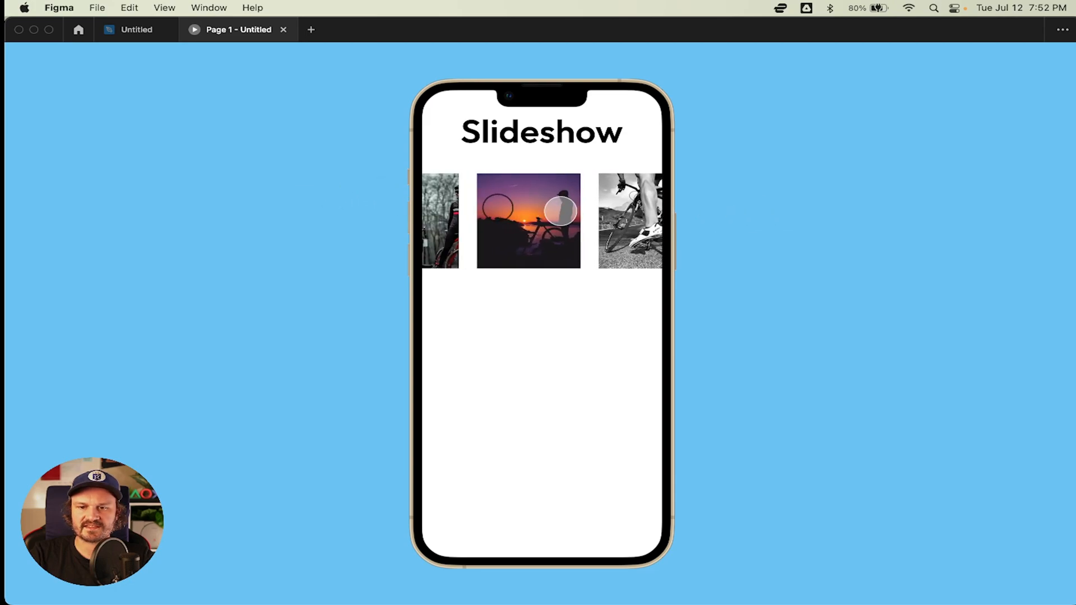
left_click_drag(560, 211, 710, 215)
left_click_drag(616, 219, 342, 206)
left_click_drag(509, 209, 743, 217)
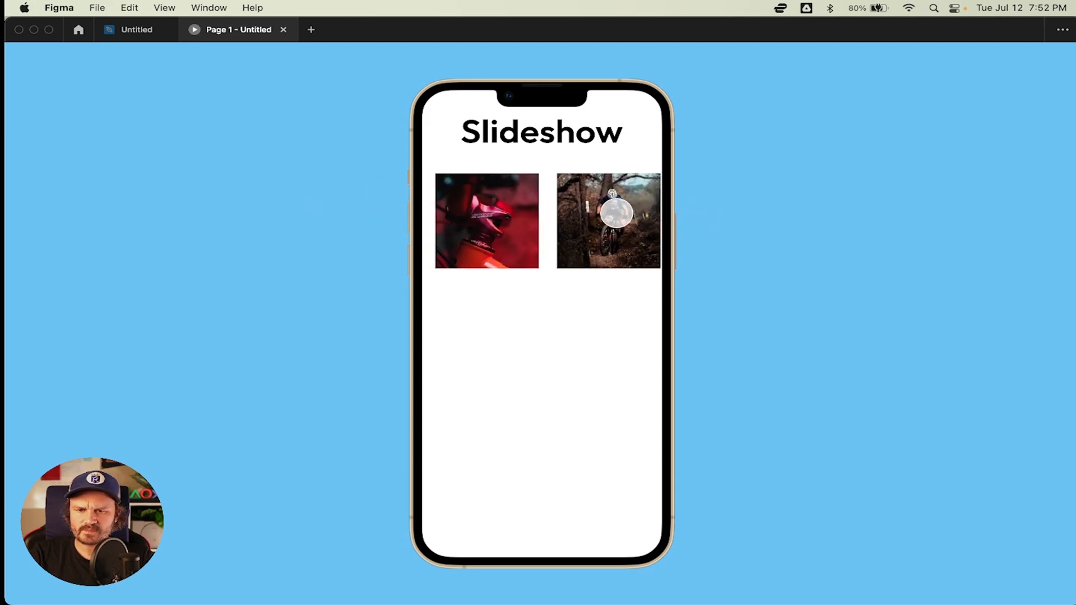
left_click_drag(486, 209, 773, 227)
left_click_drag(624, 223, 355, 189)
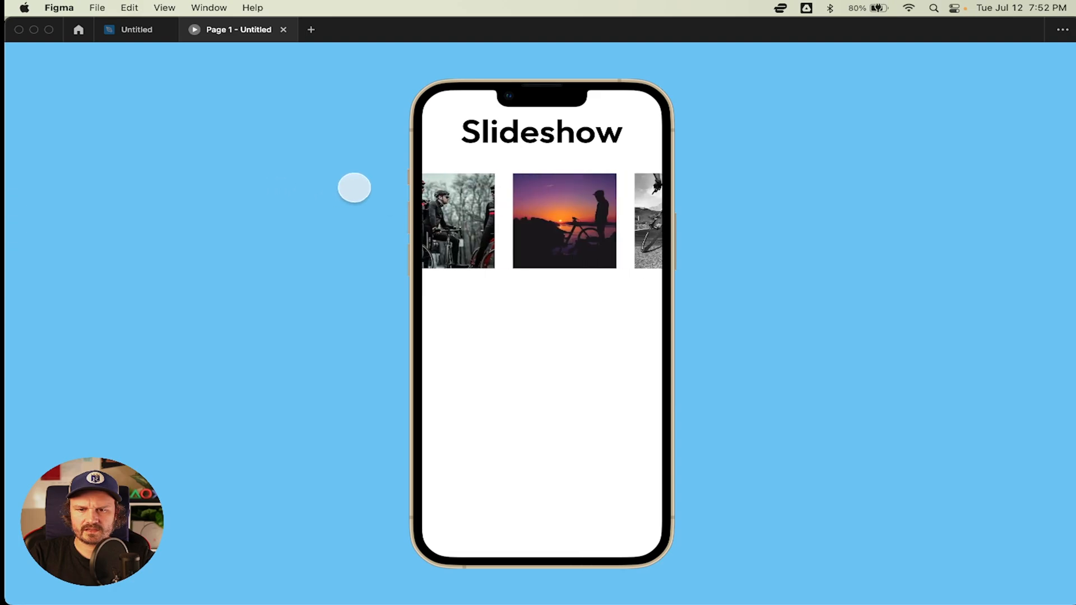
left_click_drag(468, 207, 750, 216)
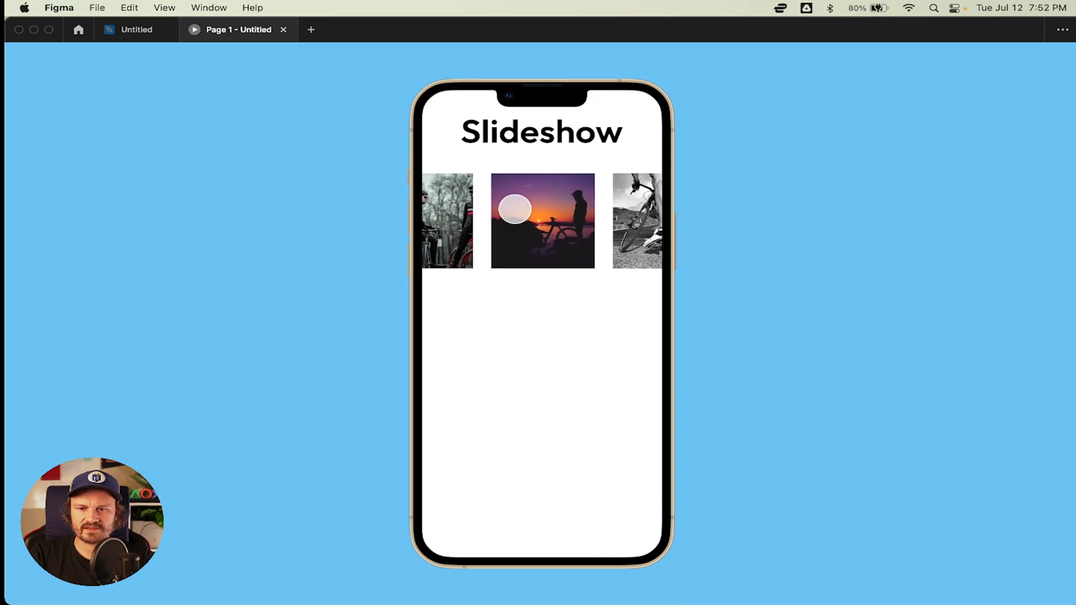
left_click_drag(499, 233, 724, 238)
left_click_drag(475, 223, 621, 230)
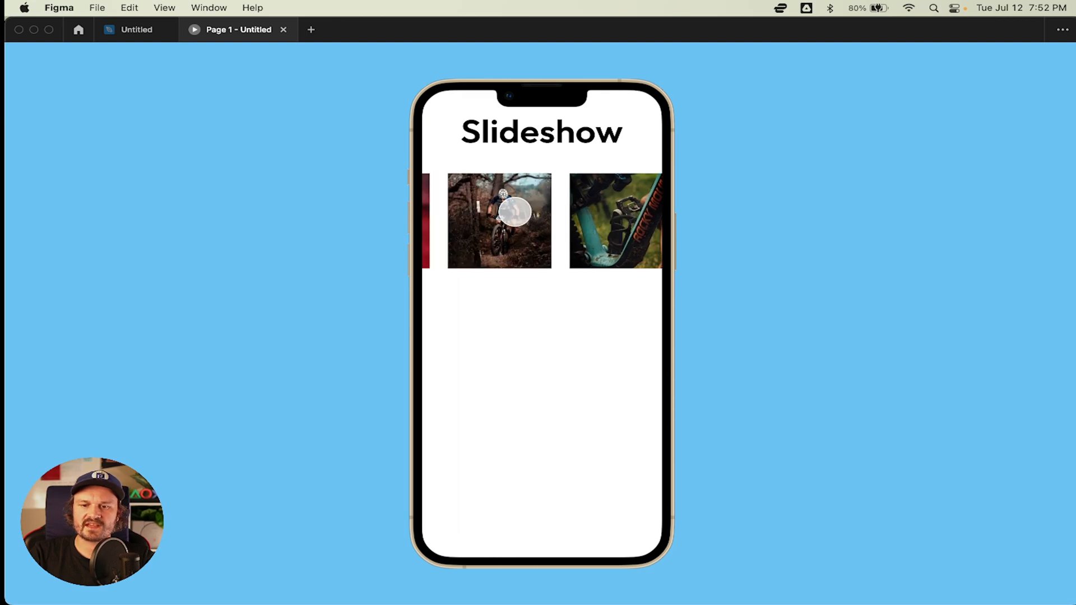
left_click_drag(511, 209, 593, 212)
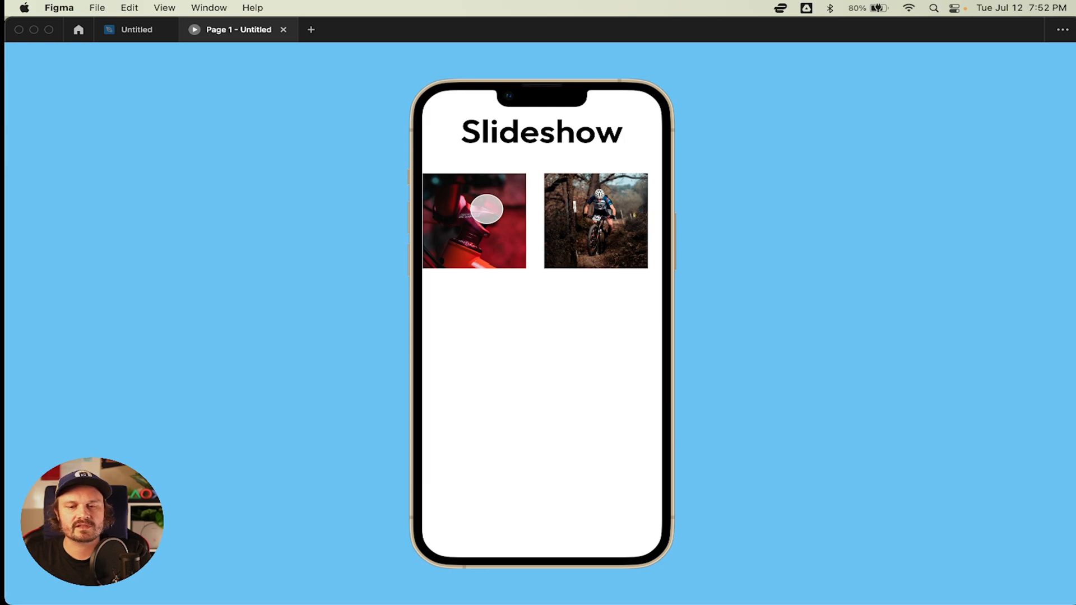
left_click_drag(610, 209, 533, 209)
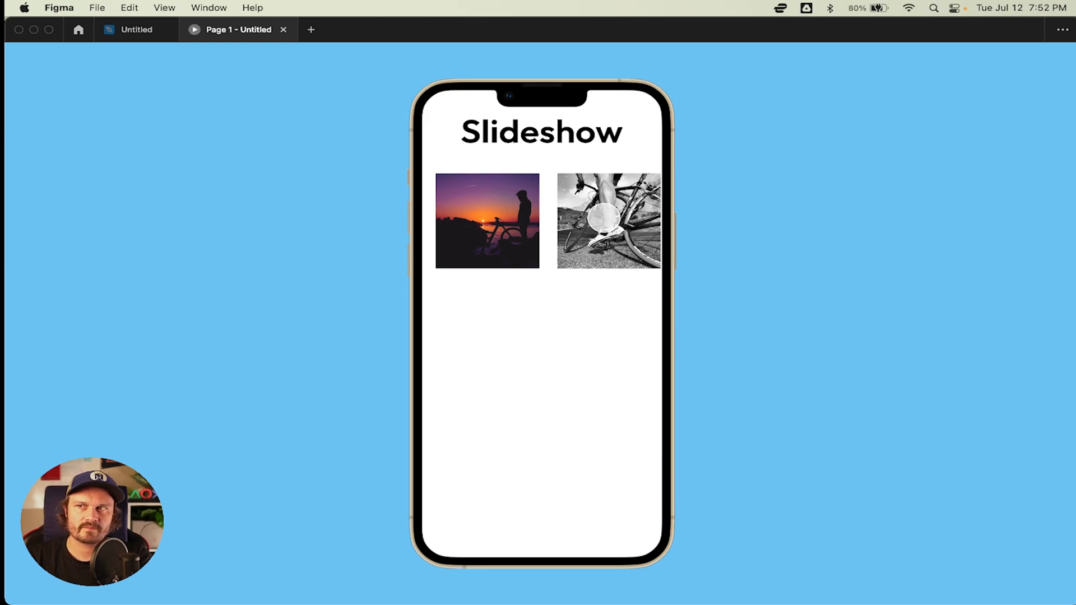
left_click_drag(512, 224, 585, 225)
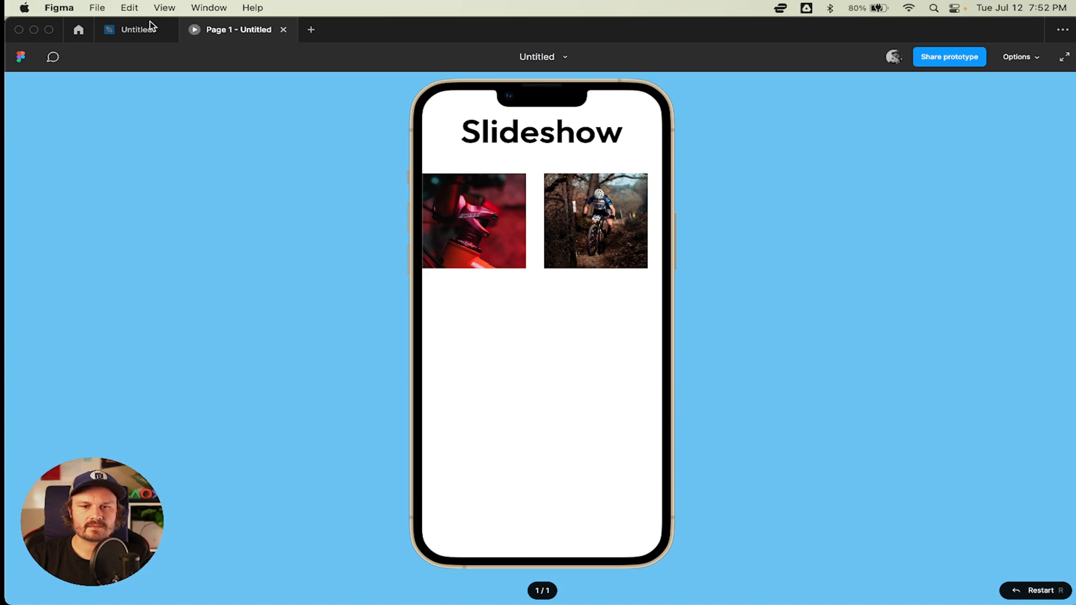
Return to the design file and change the nested Slideshow frame's vertical resizing to Fixed height.
left_click(127, 30)
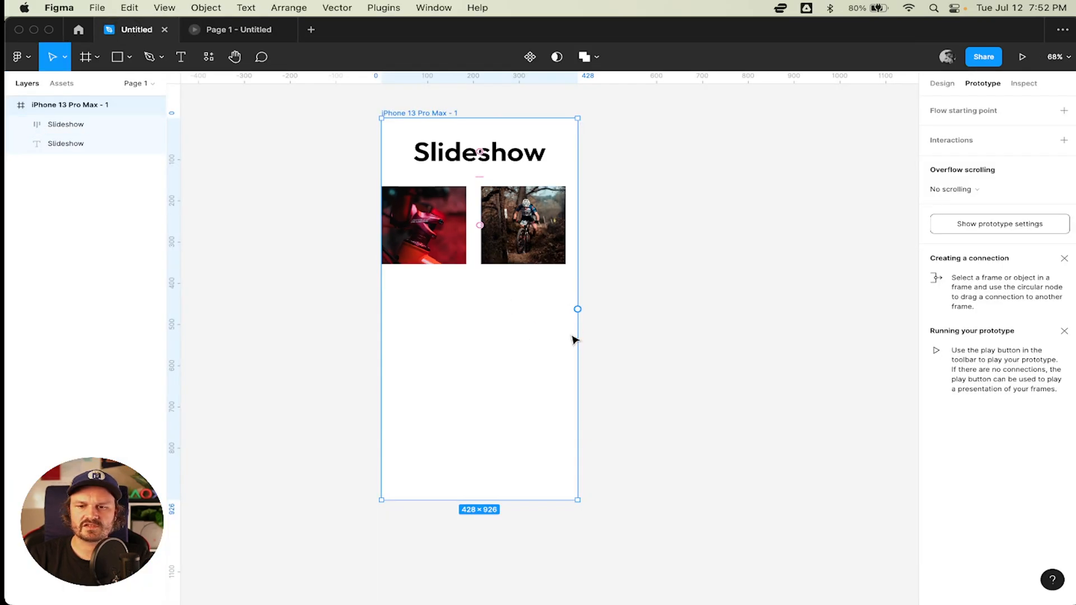
left_click(528, 206)
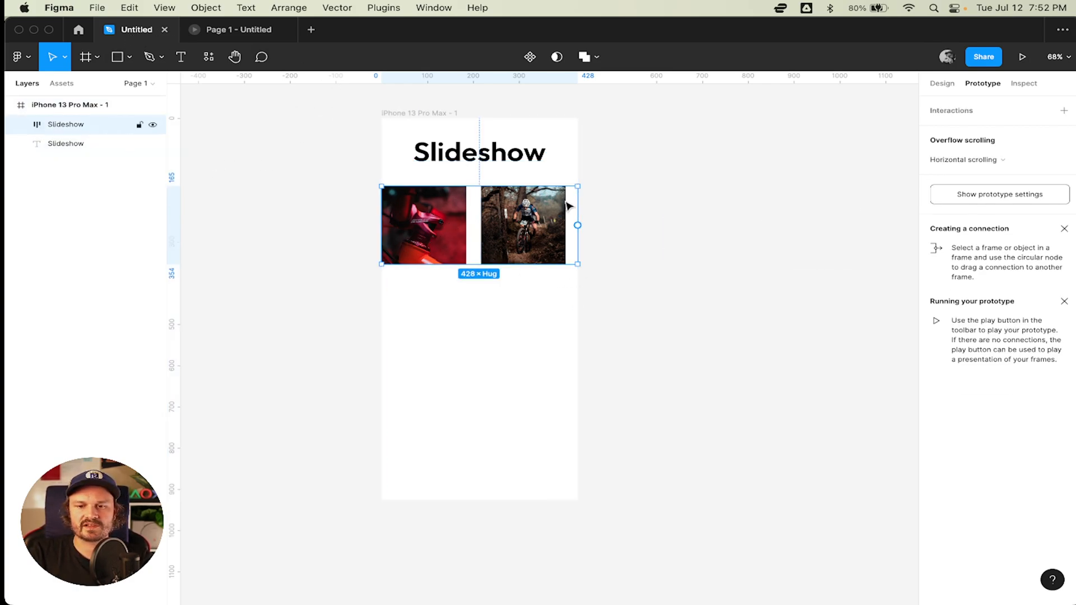
left_click(64, 126)
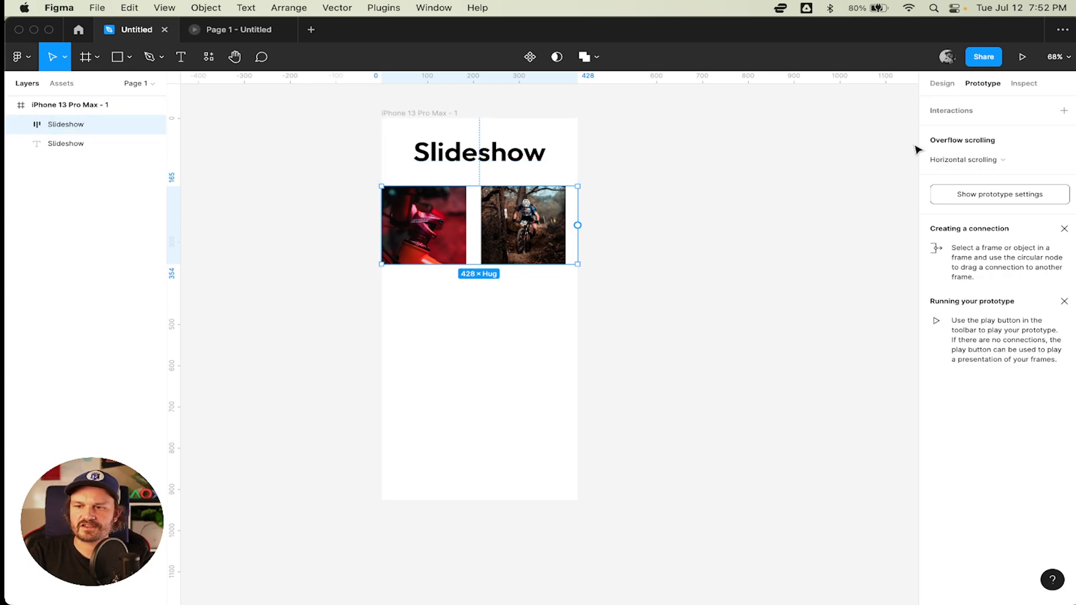
left_click(944, 83)
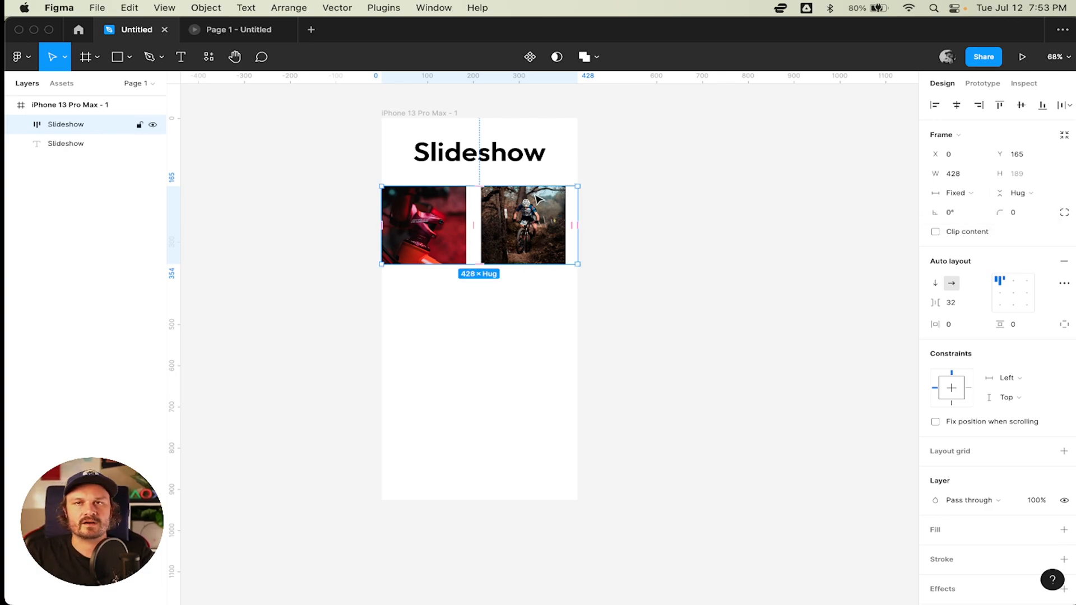
left_click(1018, 193)
left_click(1016, 178)
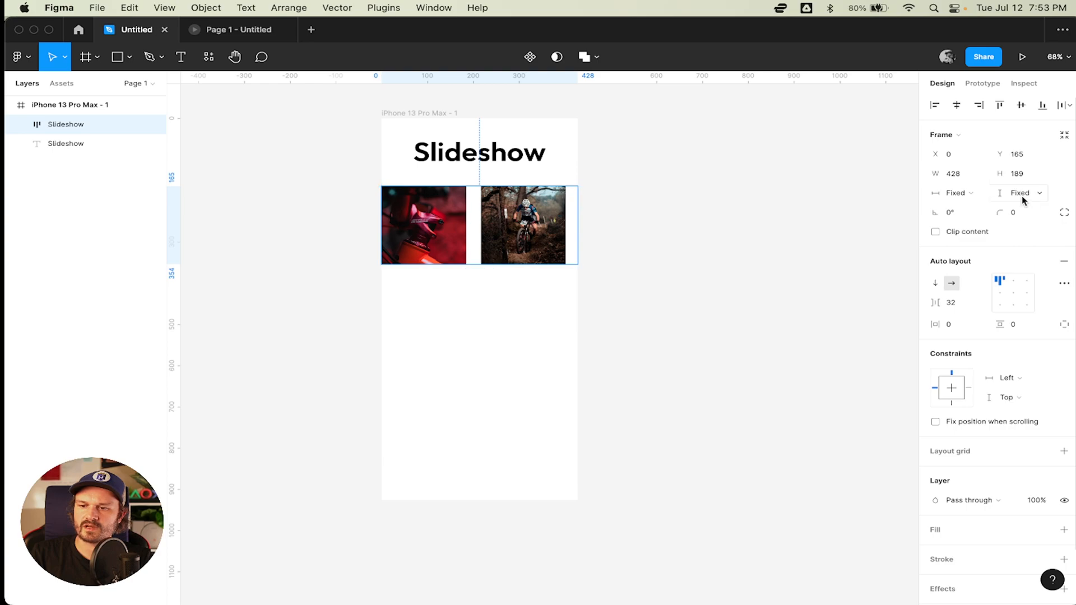
left_click(1023, 194)
left_click(1023, 194)
left_click(1020, 194)
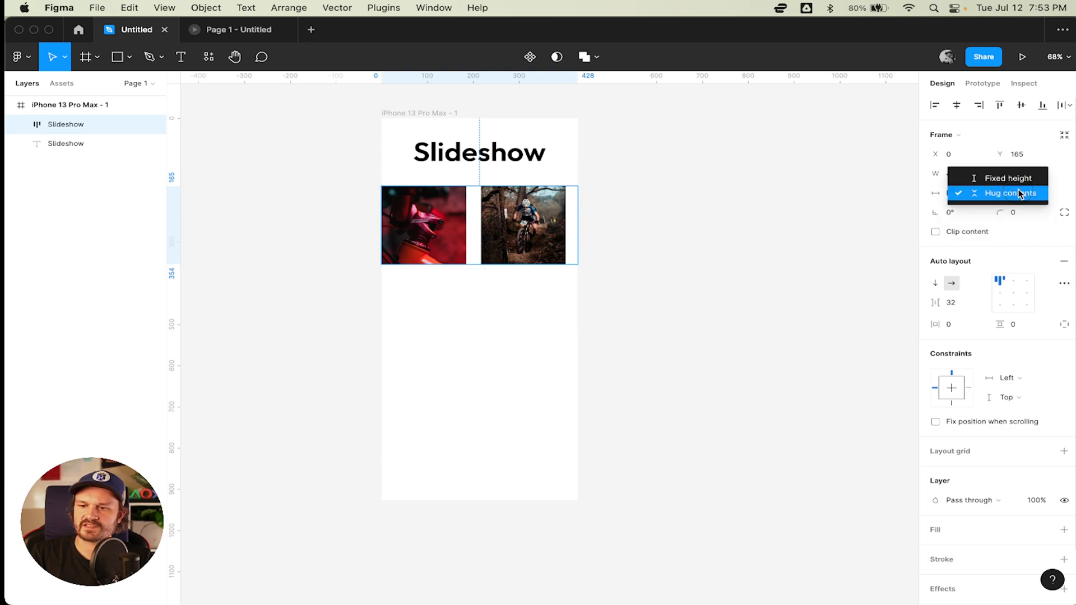
left_click(1014, 177)
Set the Slideshow frame's height to 230.
left_click(1023, 179)
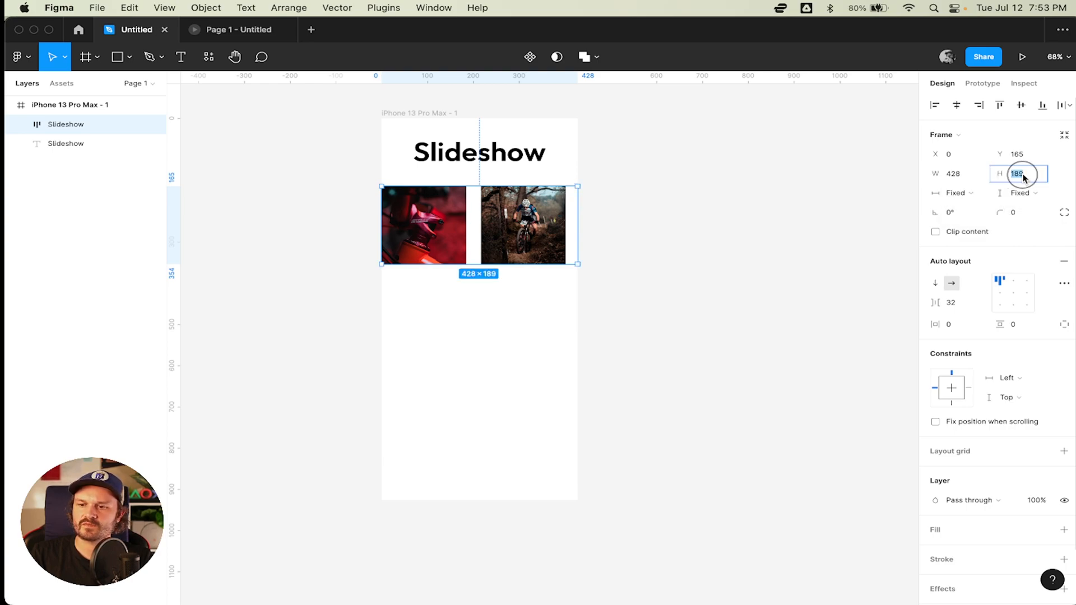
key("shift+Up")
key("shift+Up")
key("shift+Up")
key("shift+Up")
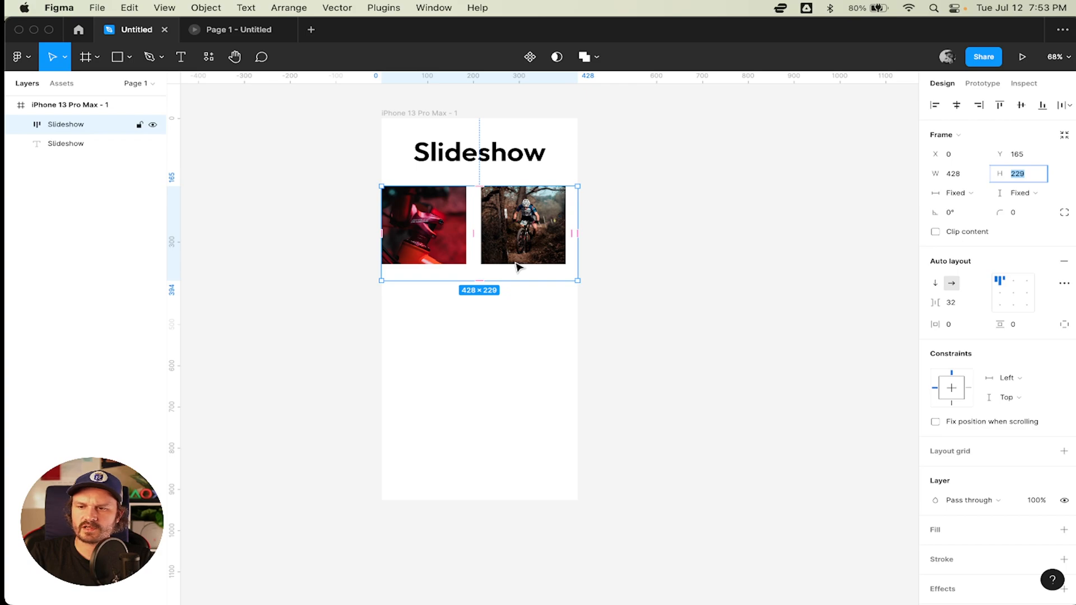
key("shift+Return")
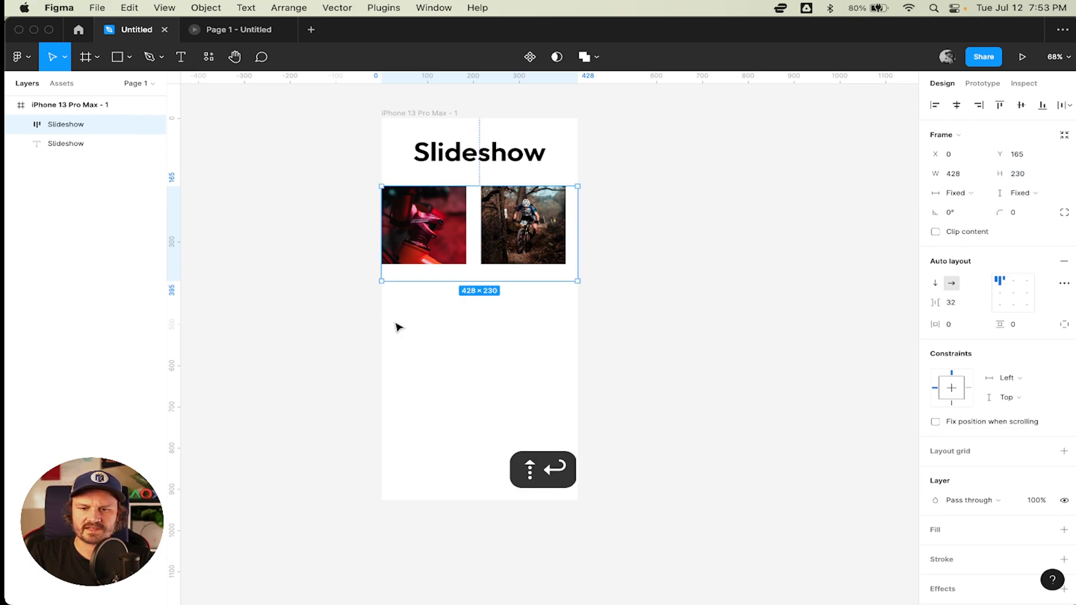
Add the text "Bike 1" in the empty area below the images and set its font size to 24.
key("t")
left_click(435, 317)
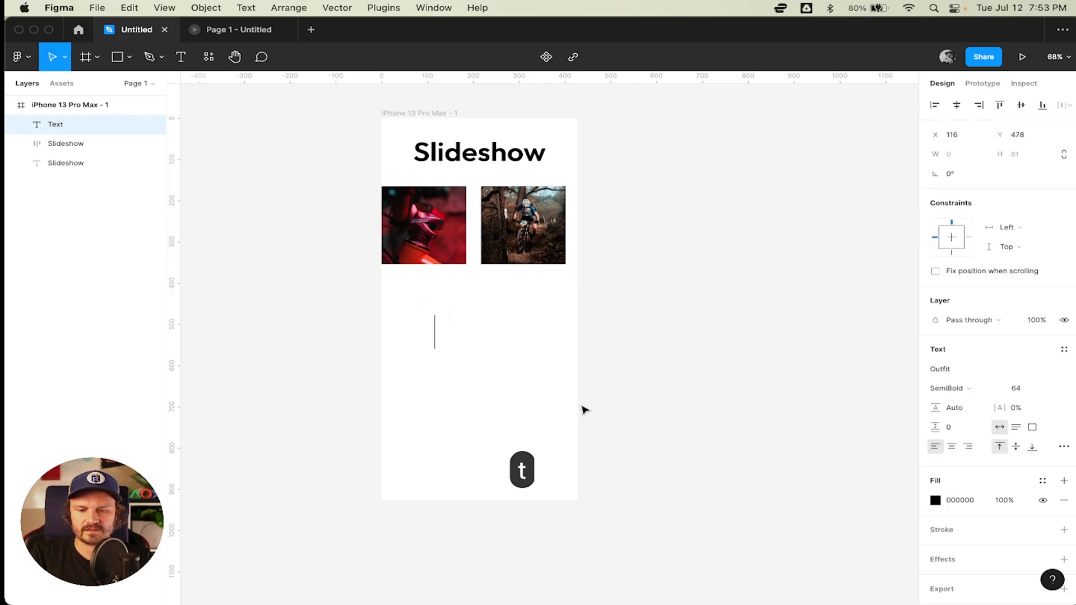
type("Bike 1")
key("super+a")
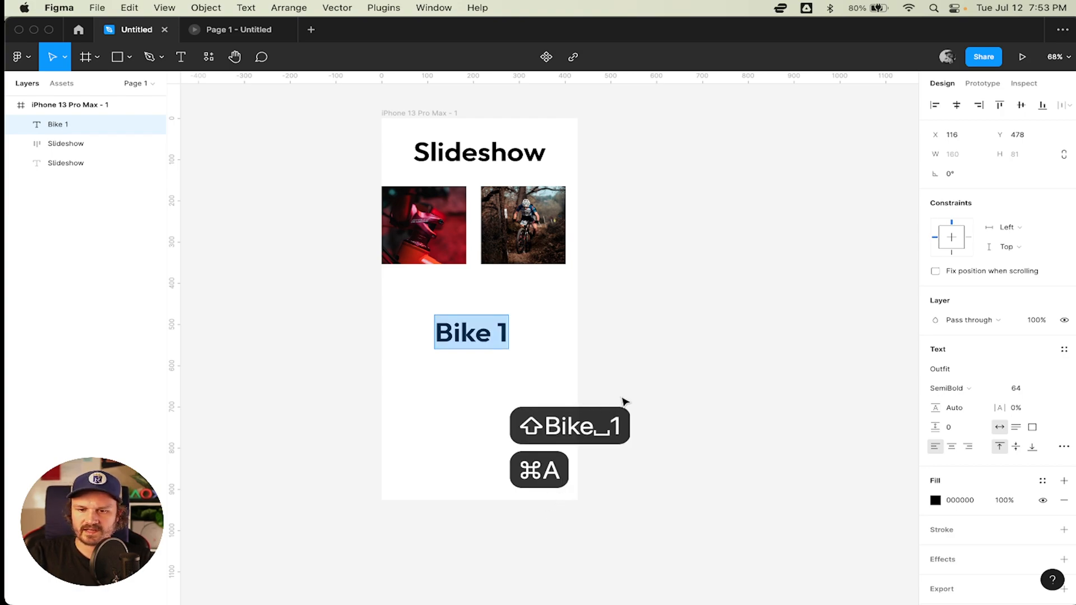
left_click(1028, 388)
type("24")
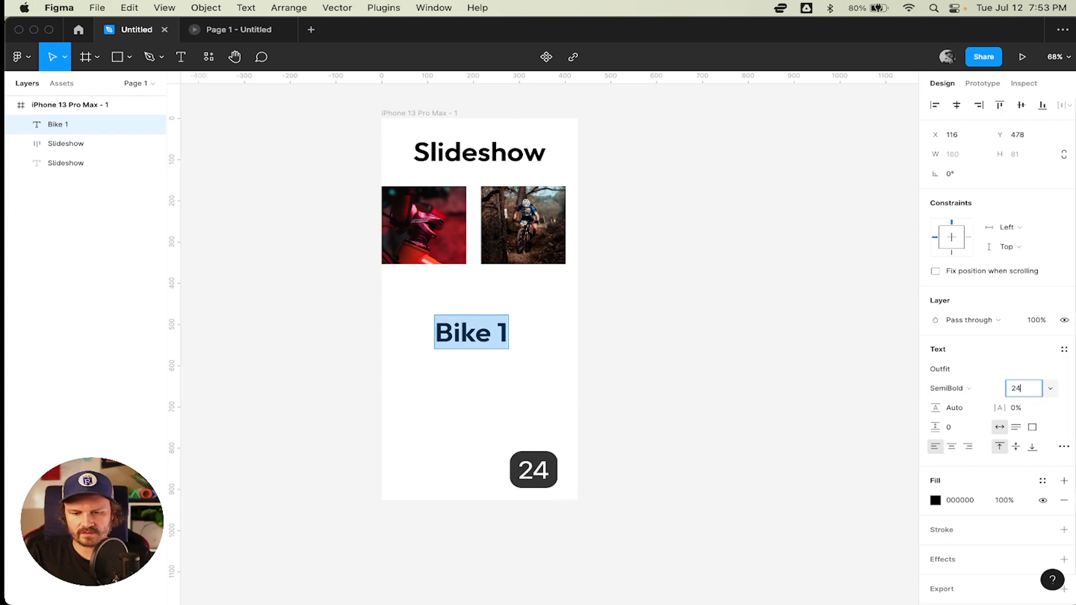
key("Return")
key("Escape")
Move the Bike 1 text into the Slideshow frame with absolute position, centered under the first image at X 62, Y 200.
left_click_drag(445, 319, 428, 279)
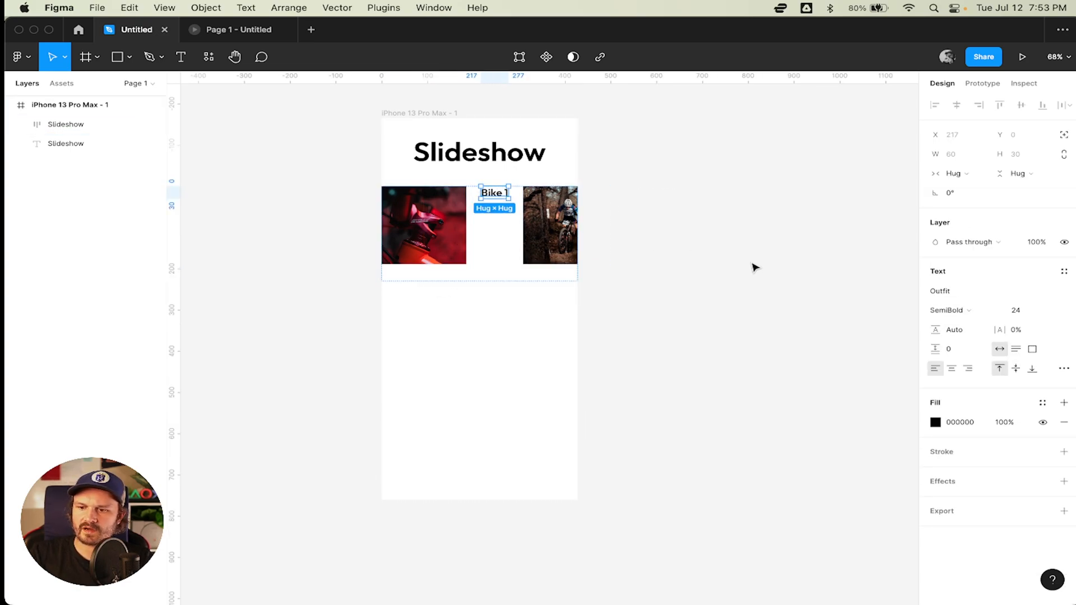
left_click(54, 130)
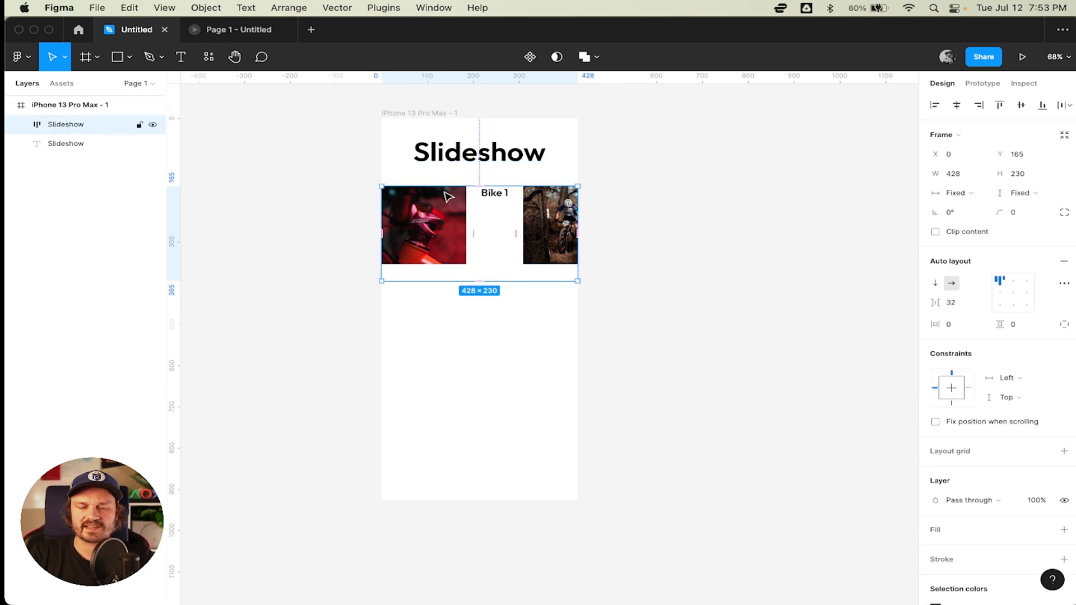
left_click(494, 194)
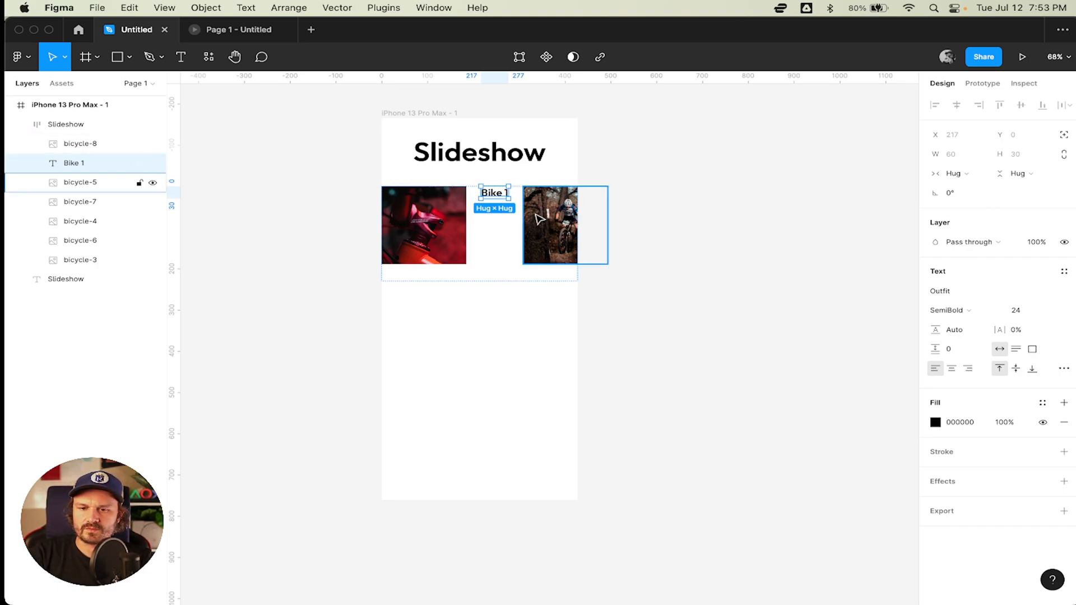
left_click(1063, 136)
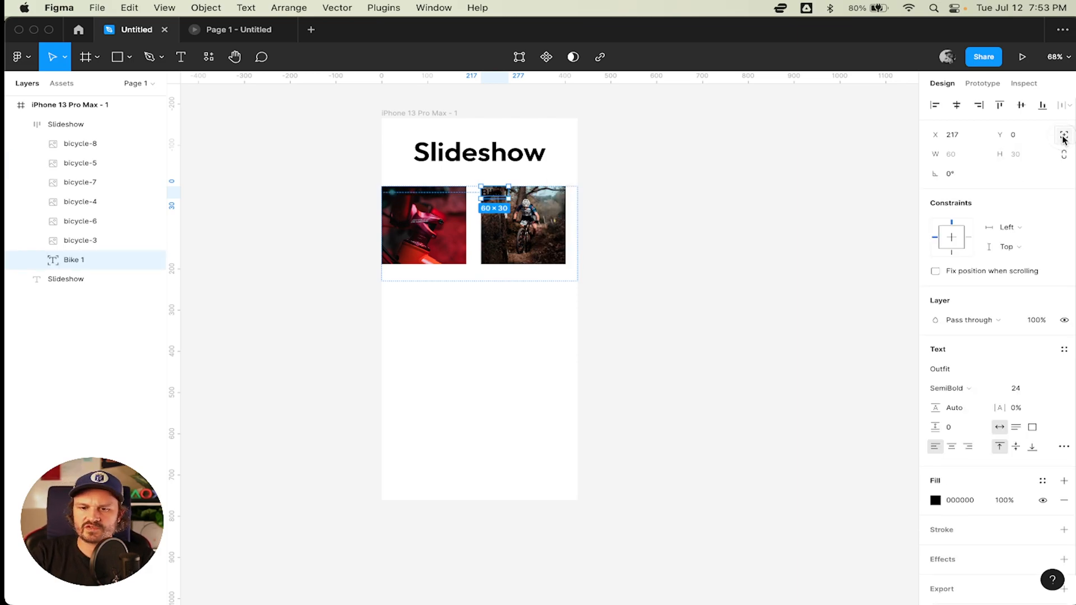
left_click_drag(493, 193, 426, 277)
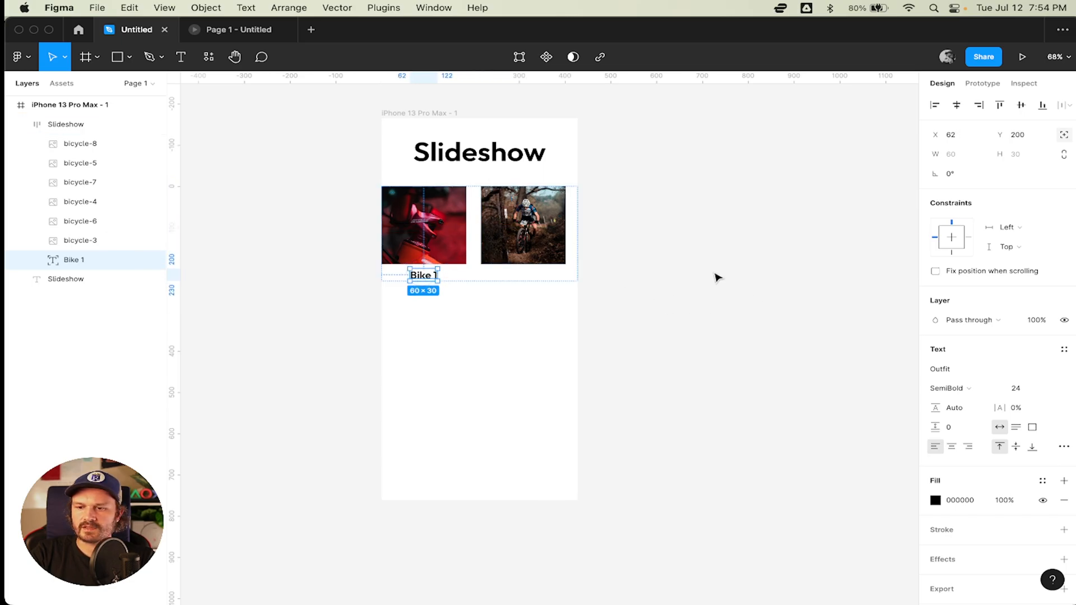
Duplicate the Bike 1 label inside the Slideshow frame and place the copy beneath the second image at X 280, Y 200.
left_click(92, 121)
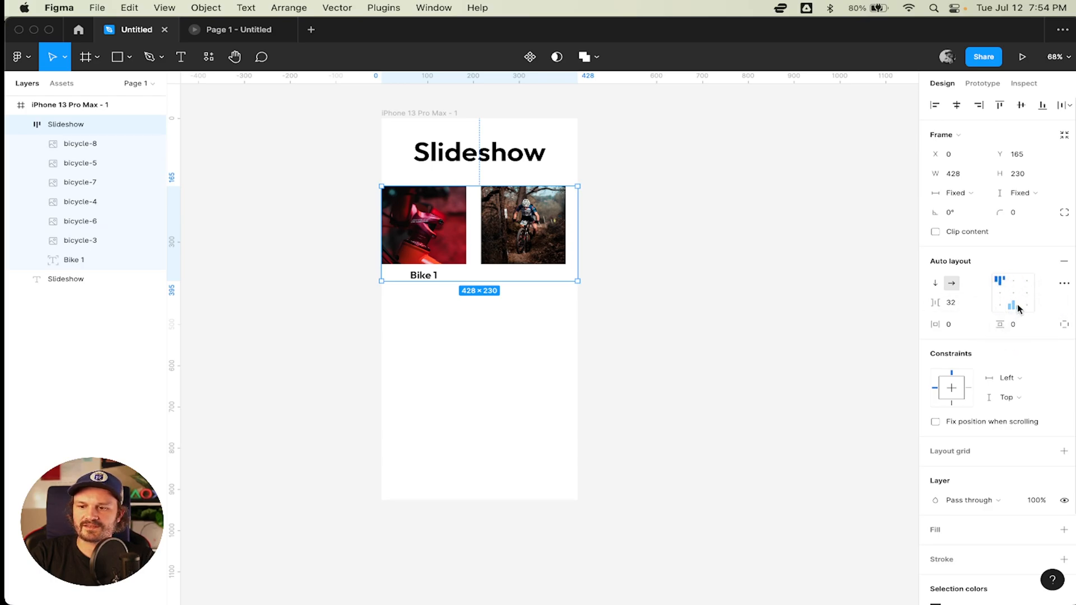
left_click(433, 279)
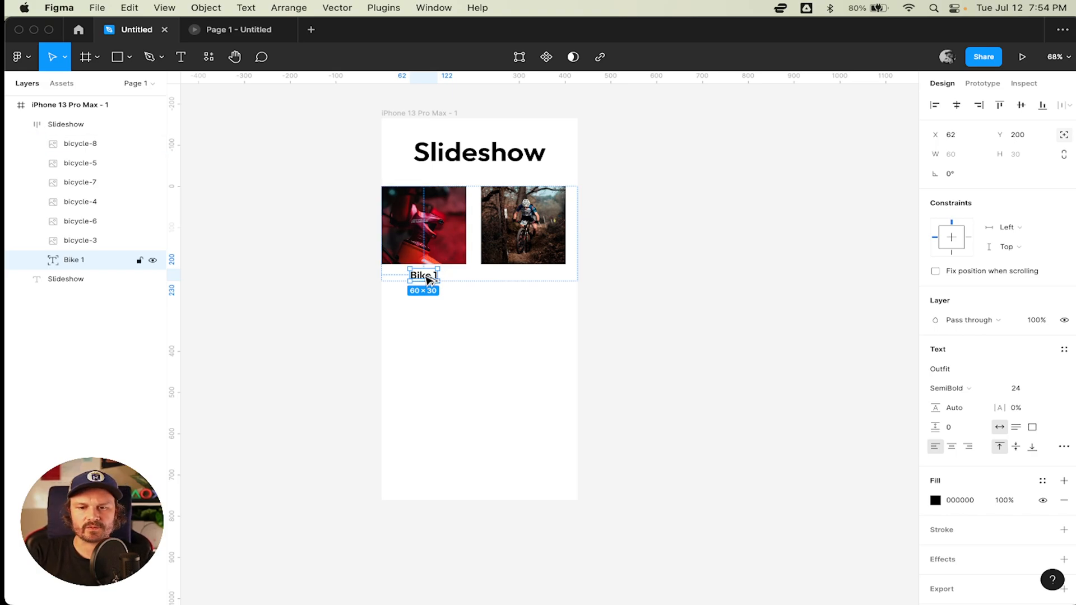
left_click_drag(427, 274, 529, 281)
Change the text of the label beneath the second image to "Bike 2".
key("t")
left_click(524, 275)
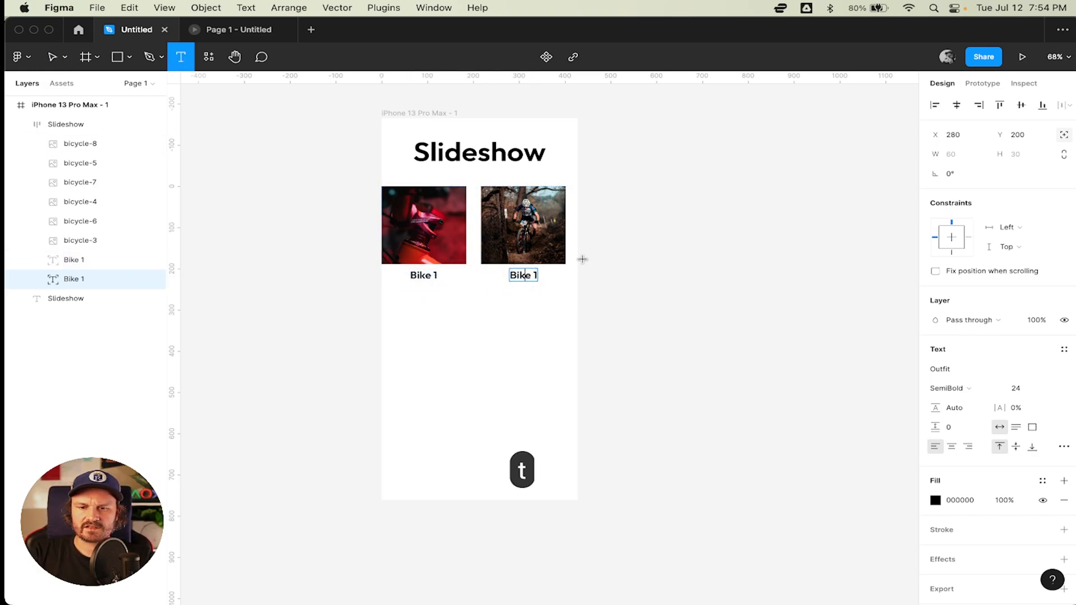
key("Right")
key("Right")
key("Right")
key("BackSpace")
type("2")
key("Escape")
left_click(506, 335)
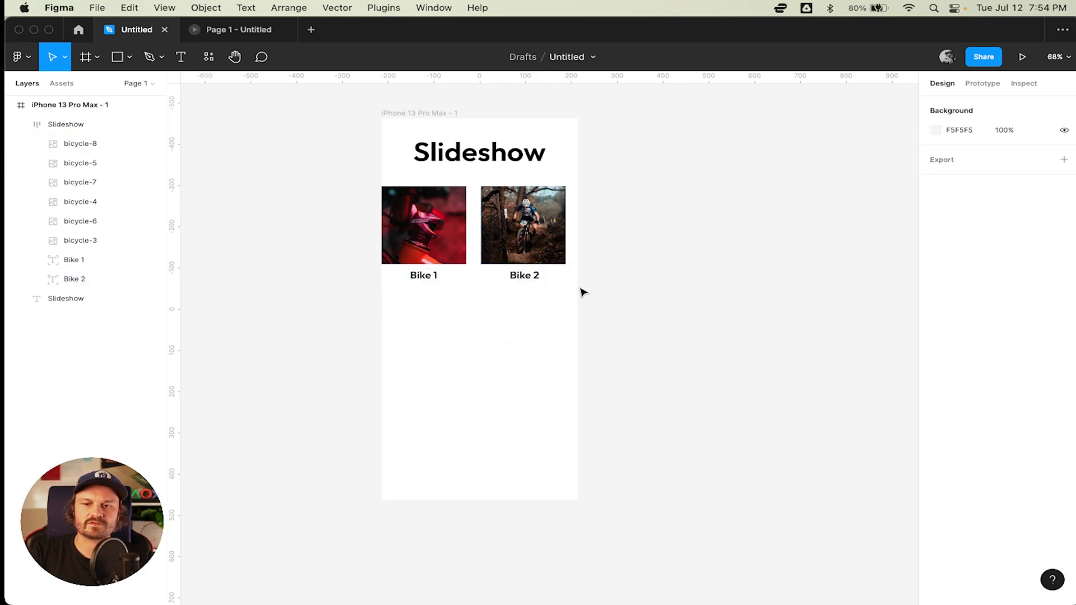
Resize the Slideshow frame to fit its contents and check how the Bike 1 and Bike 2 labels sit relative to it.
left_click(541, 223)
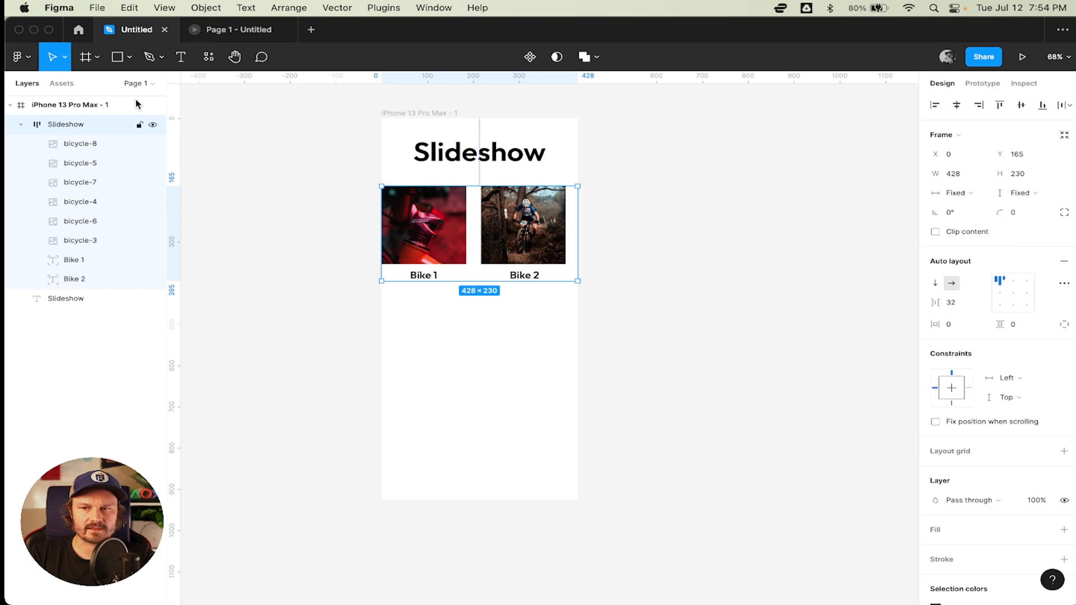
left_click(1066, 135)
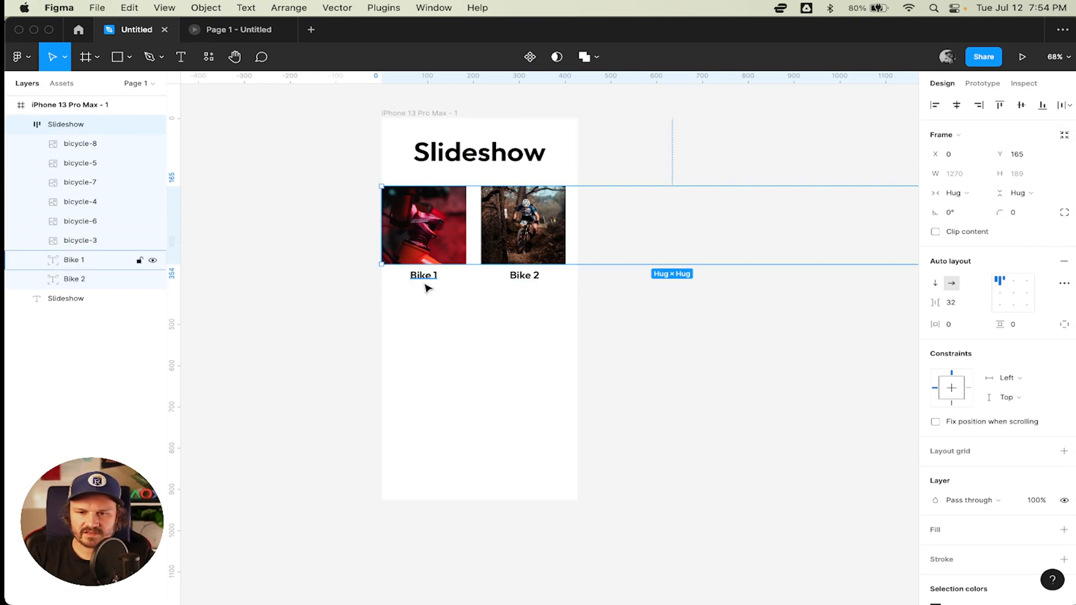
left_click(77, 283)
left_click(50, 122)
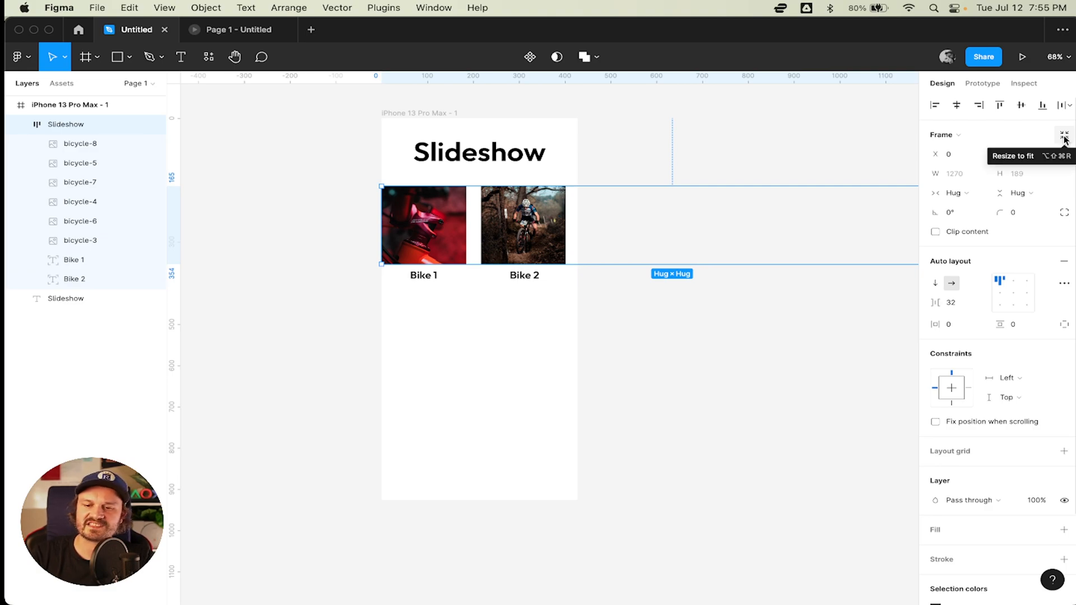
left_click(422, 277)
left_click(519, 276)
left_click(417, 278)
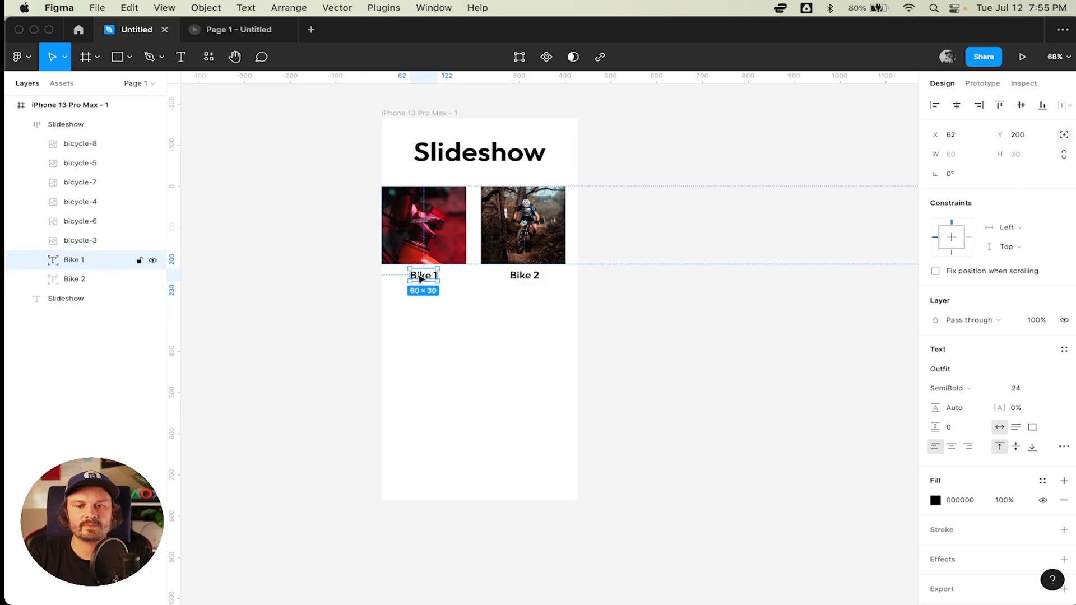
Change the Slideshow frame's vertical resizing to Fixed height and set its height to 229.
left_click(74, 127)
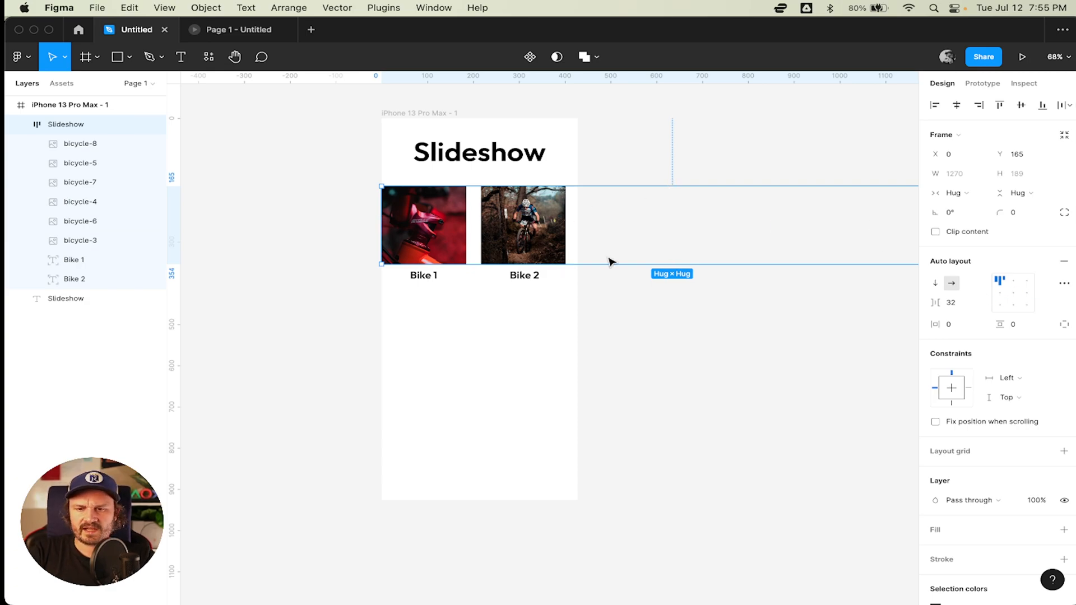
left_click(1017, 193)
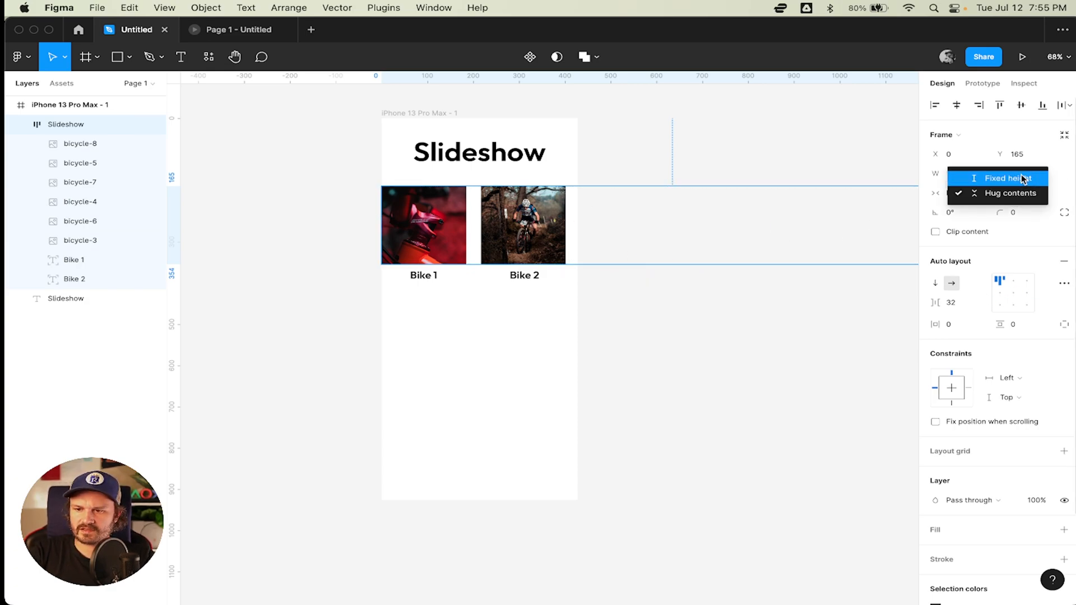
left_click(1021, 177)
left_click(1021, 175)
key("shift+Up")
key("shift+Up")
key("shift+Up")
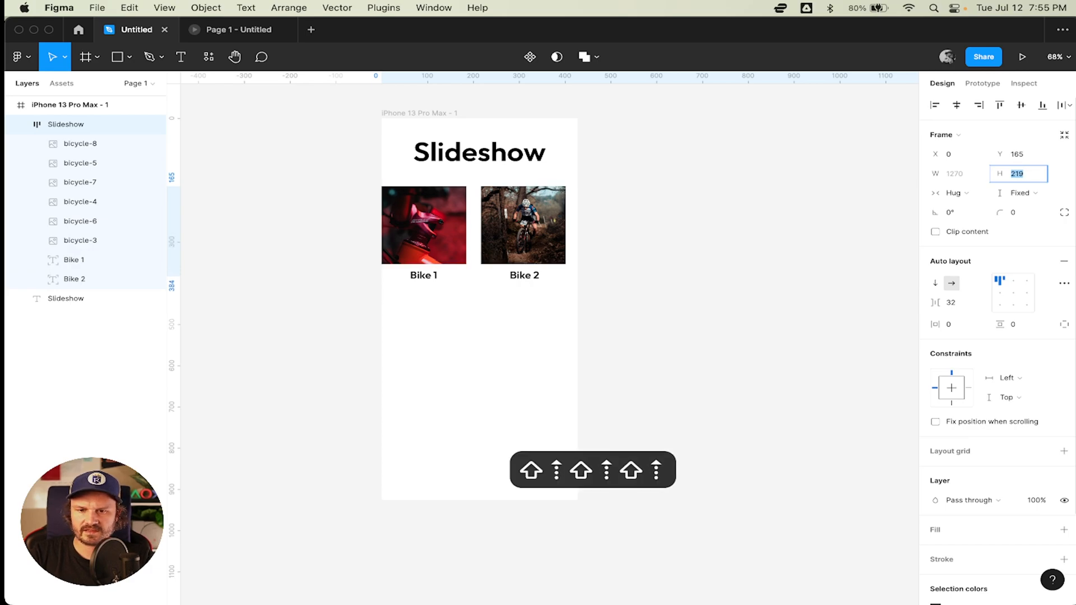
key("shift+Up")
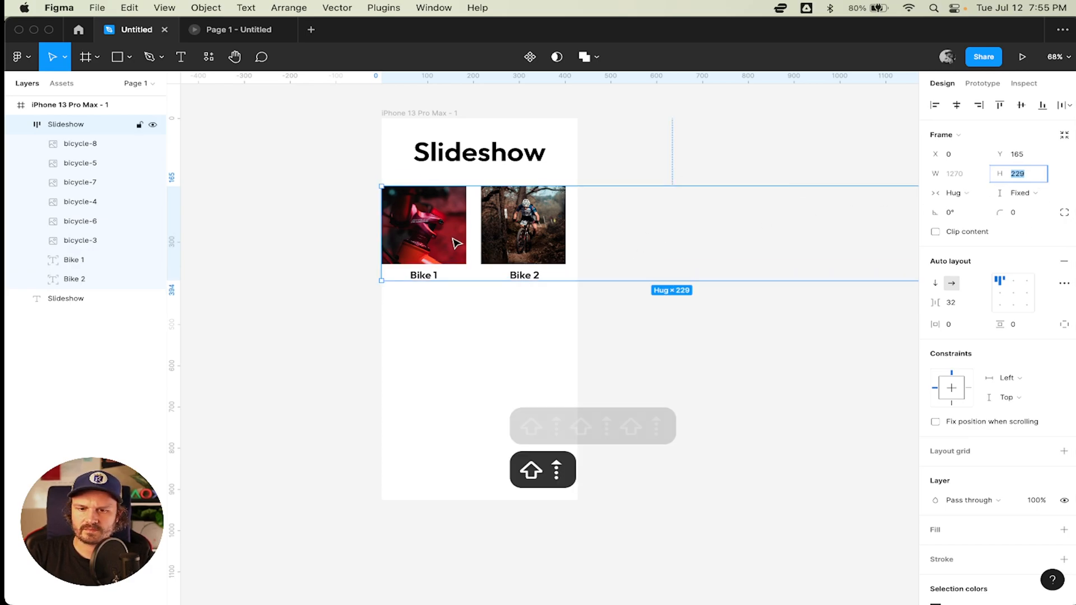
left_click(312, 175)
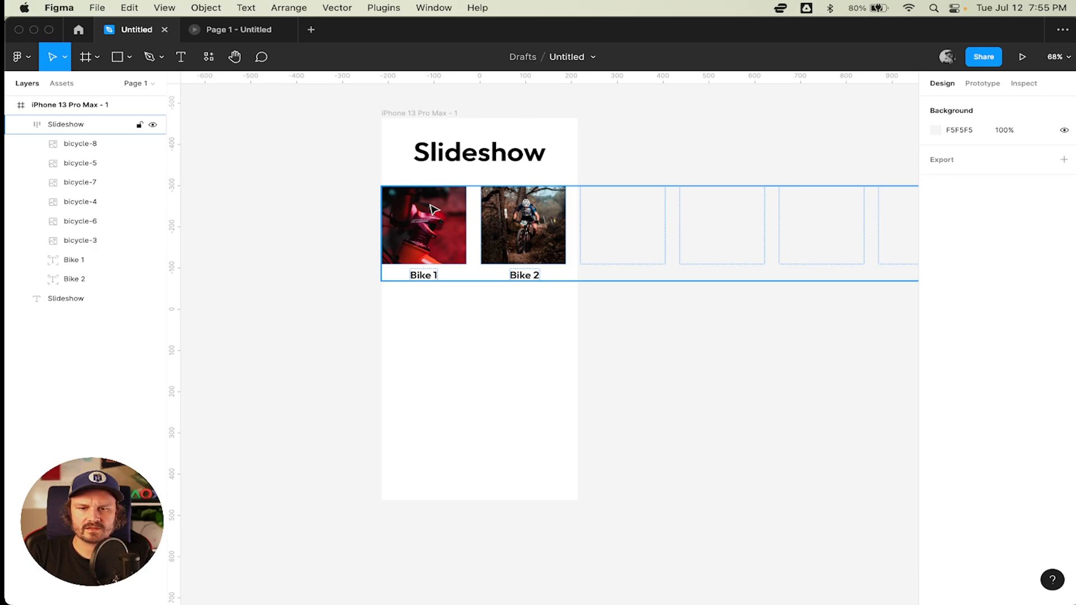
Switch to the running prototype, view the slideshow in full screen and exit full screen.
left_click(245, 36)
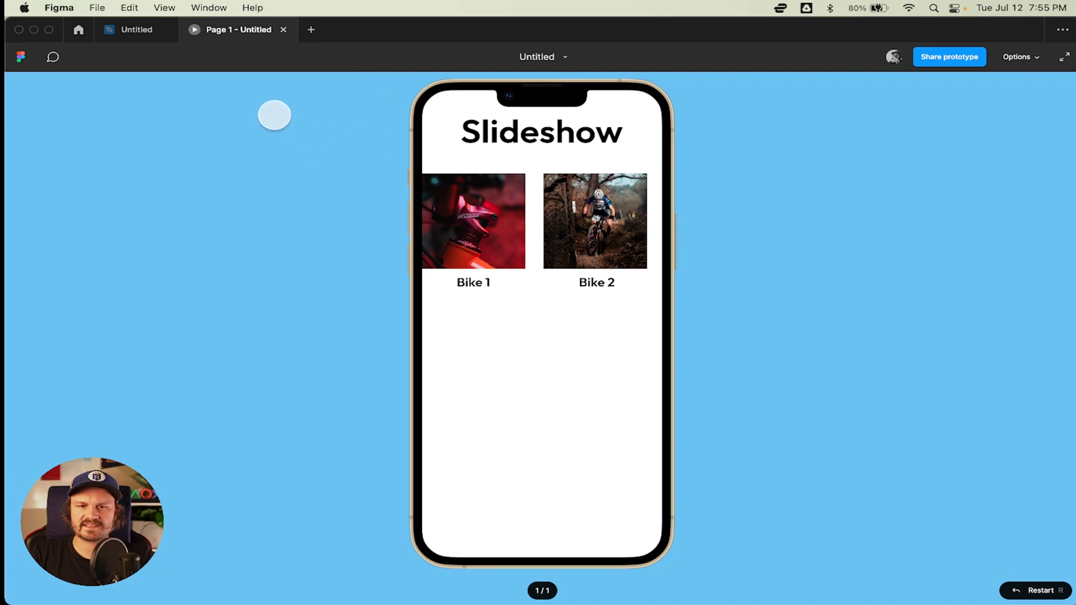
left_click(49, 30)
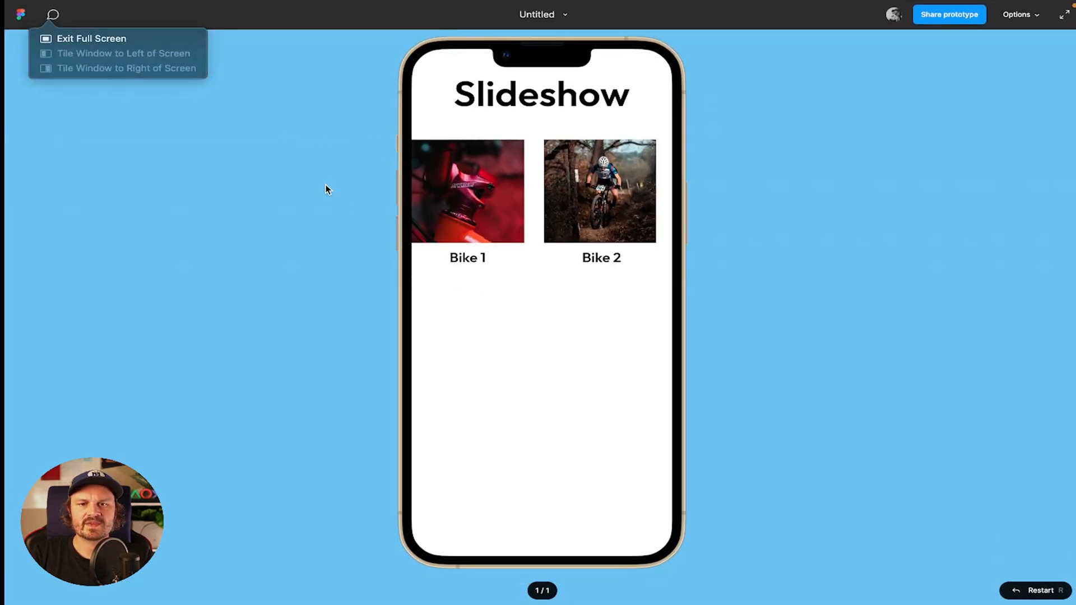
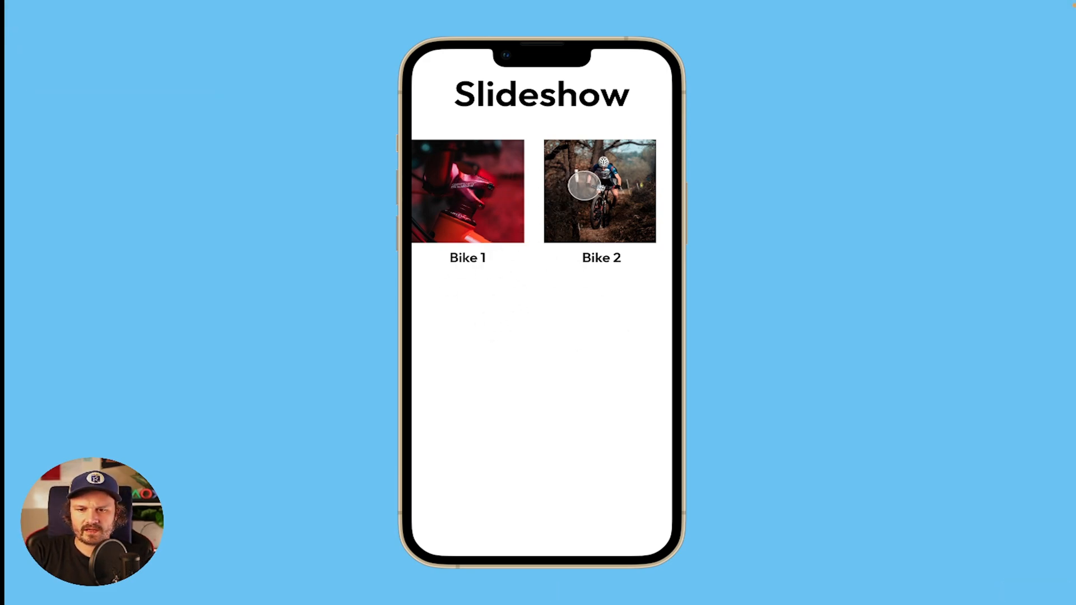
mouse_move(413, 5)
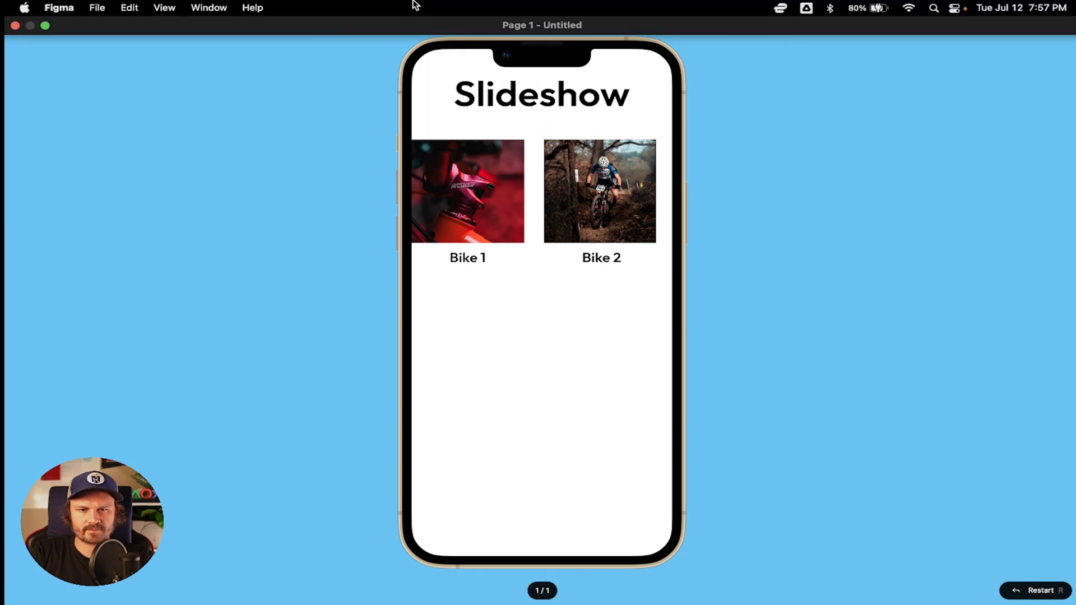
left_click(46, 26)
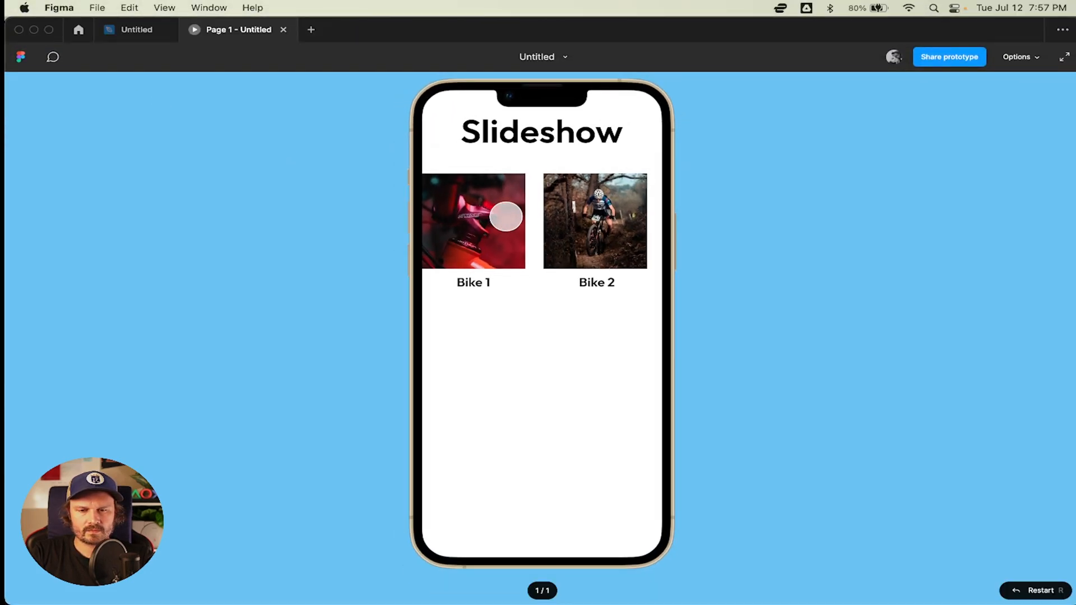
Return to the design file and read the hint on the Slideshow frame's Horizontal scrolling overflow setting.
left_click(136, 34)
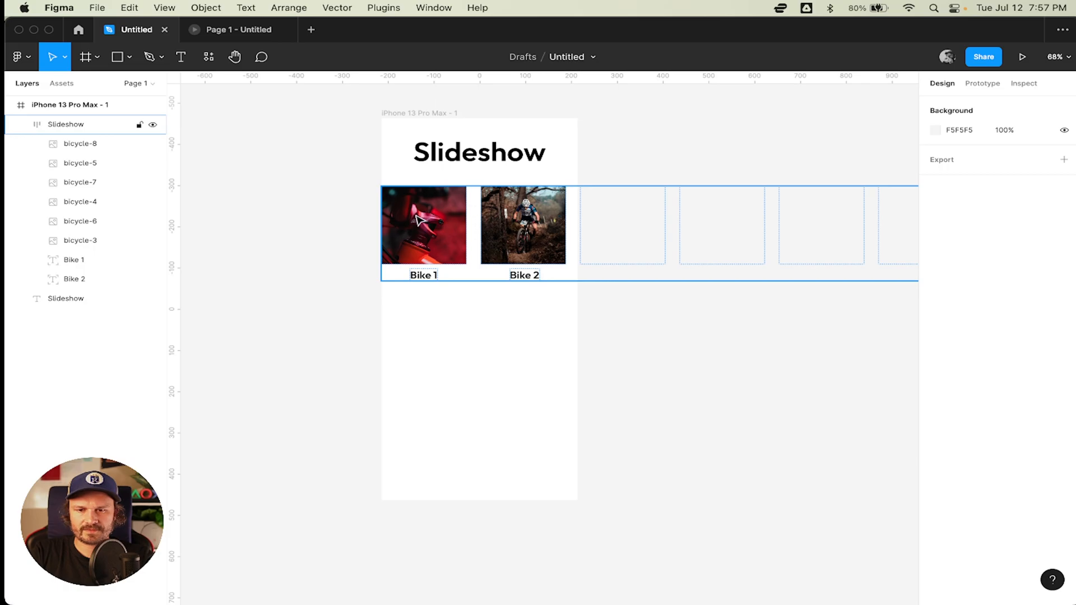
left_click(70, 128)
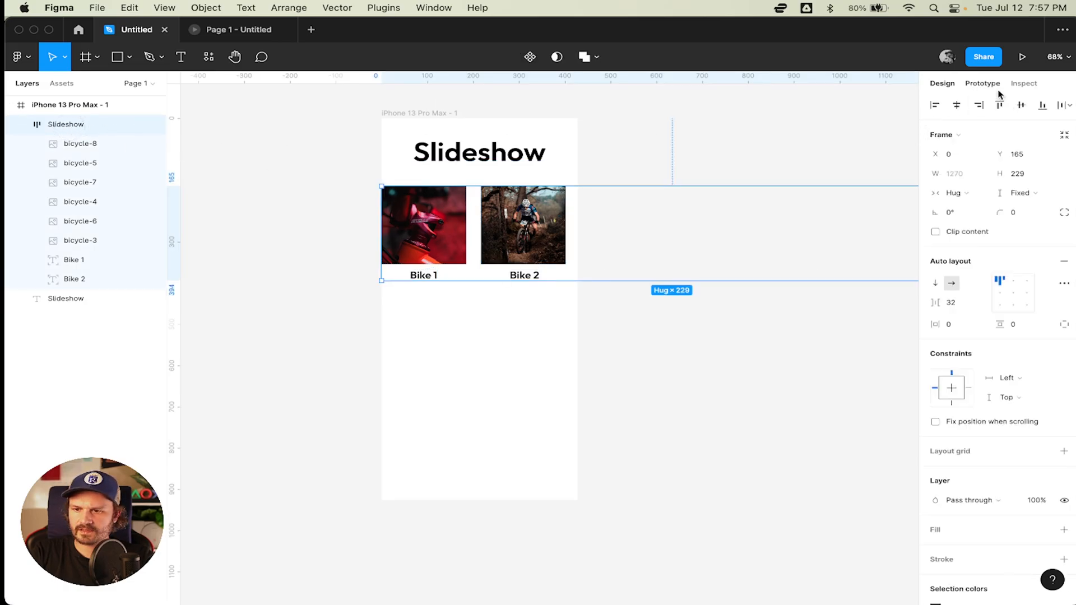
left_click(982, 83)
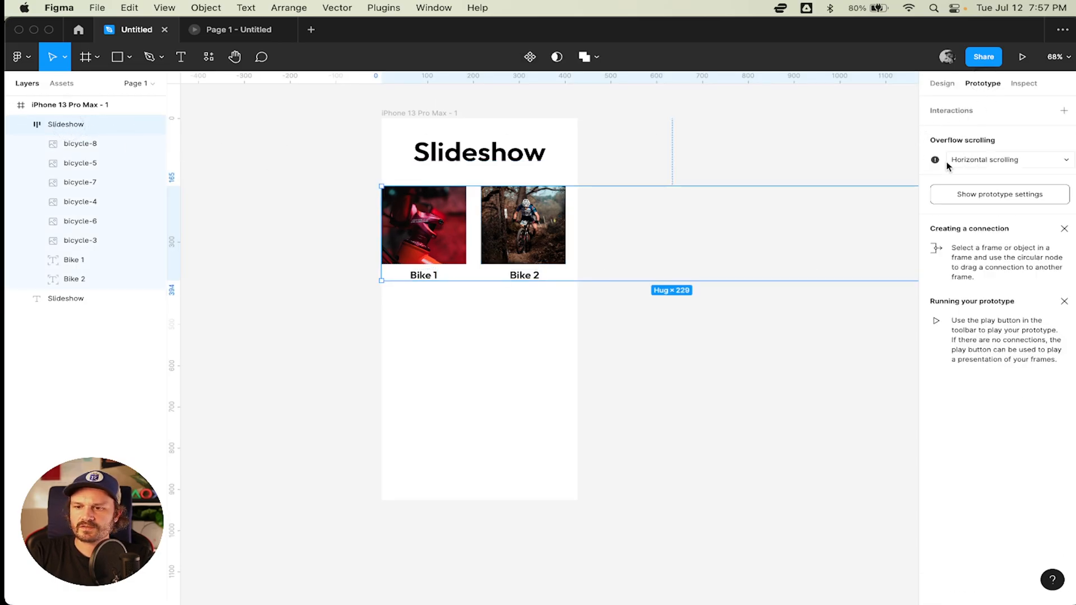
mouse_move(936, 161)
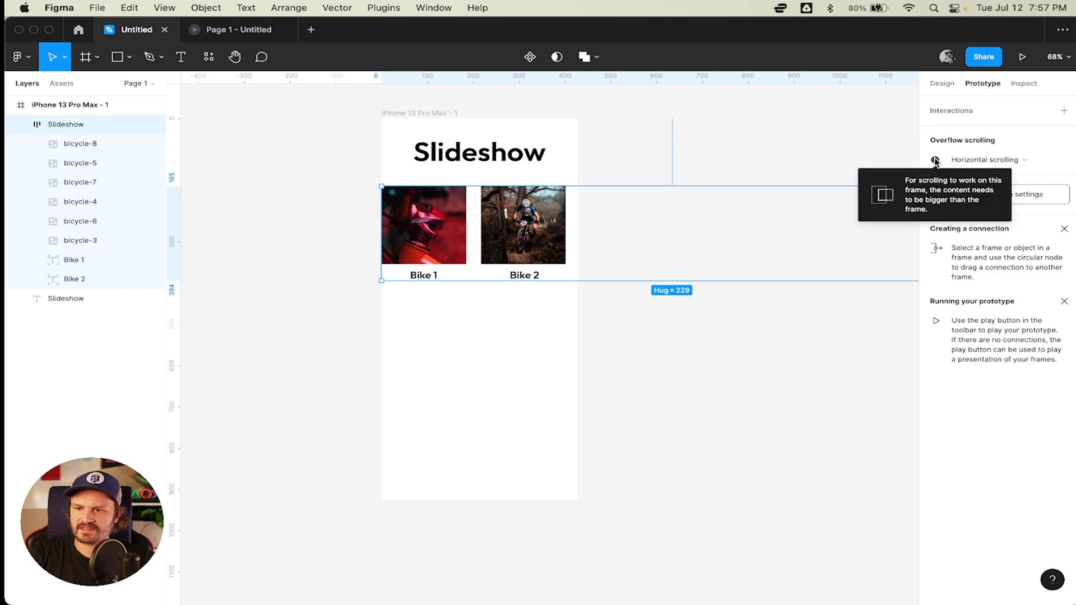
Narrow the Slideshow frame to the phone frame's width of 428.
left_click(655, 233)
left_click(415, 201)
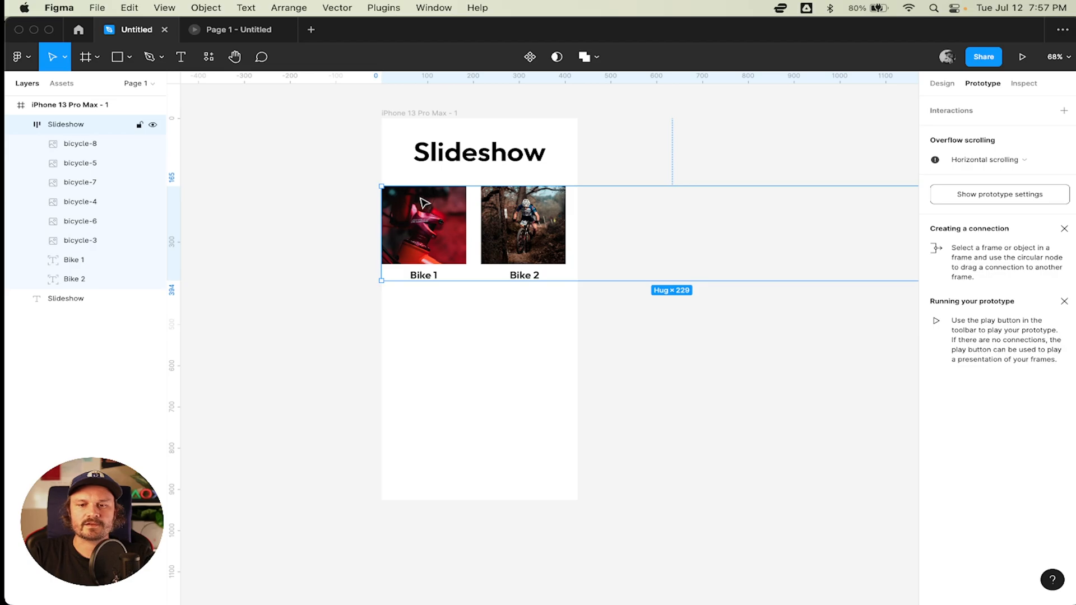
scroll(424, 203, "right", 5)
scroll(424, 203, "left", 1)
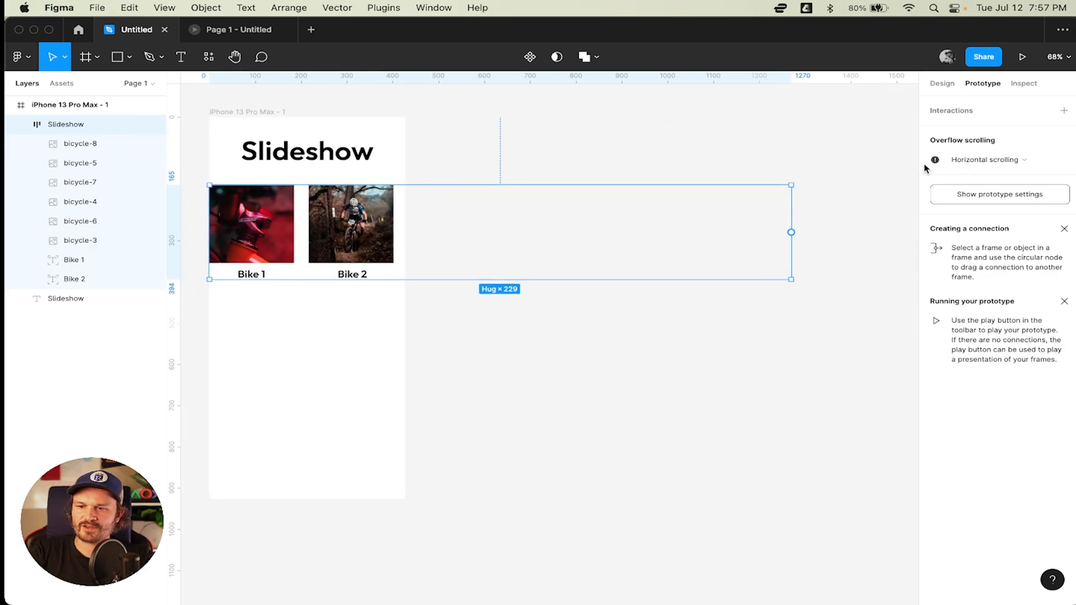
mouse_move(935, 162)
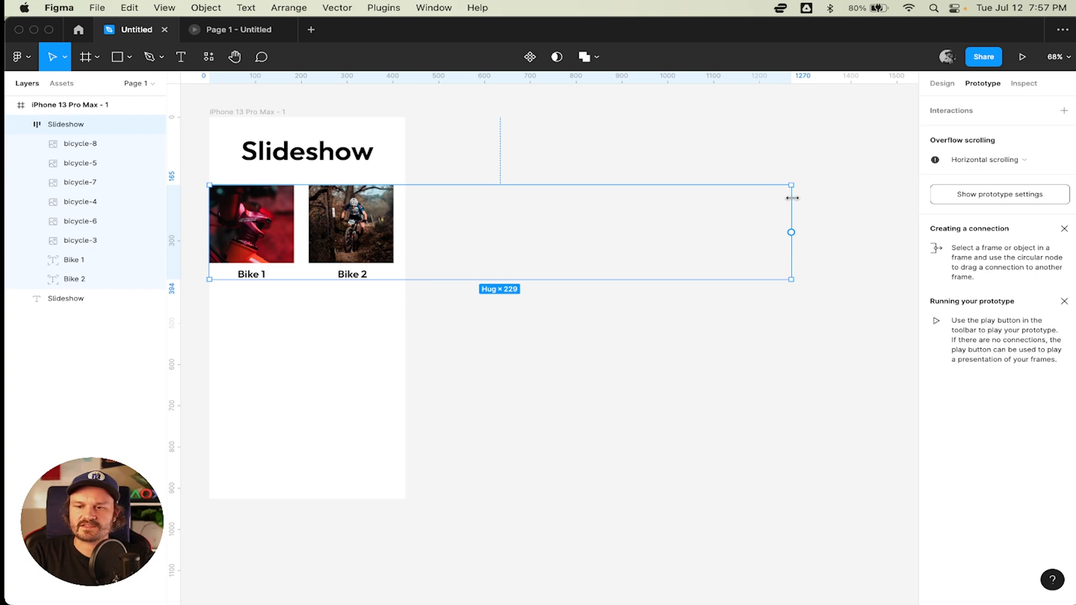
left_click_drag(792, 197, 404, 192)
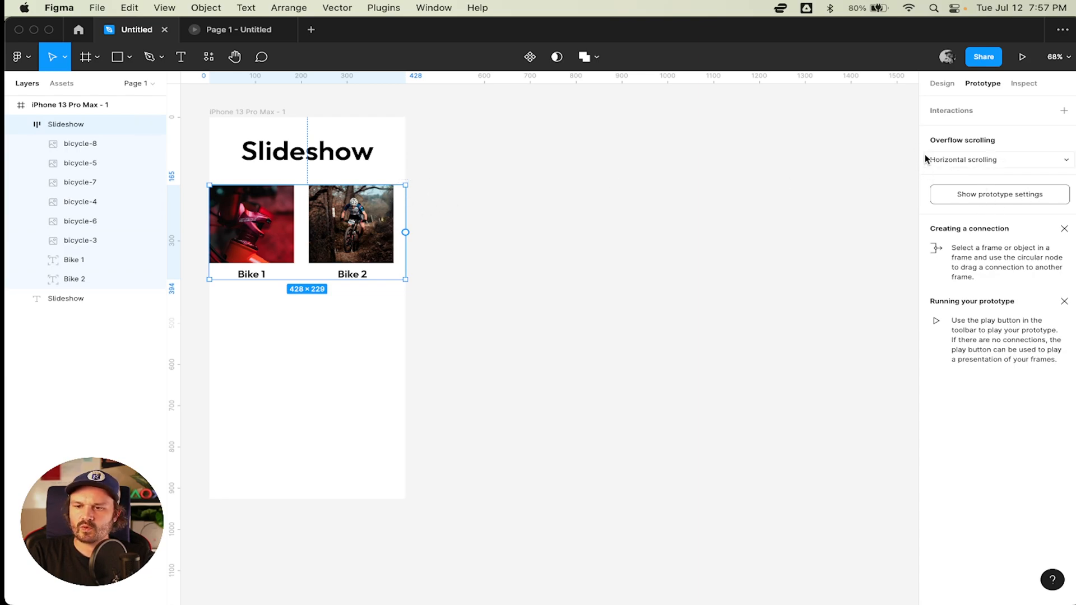
Restart the prototype preview and test the horizontal scrolling by swiping the bicycle images back and forth.
left_click(236, 29)
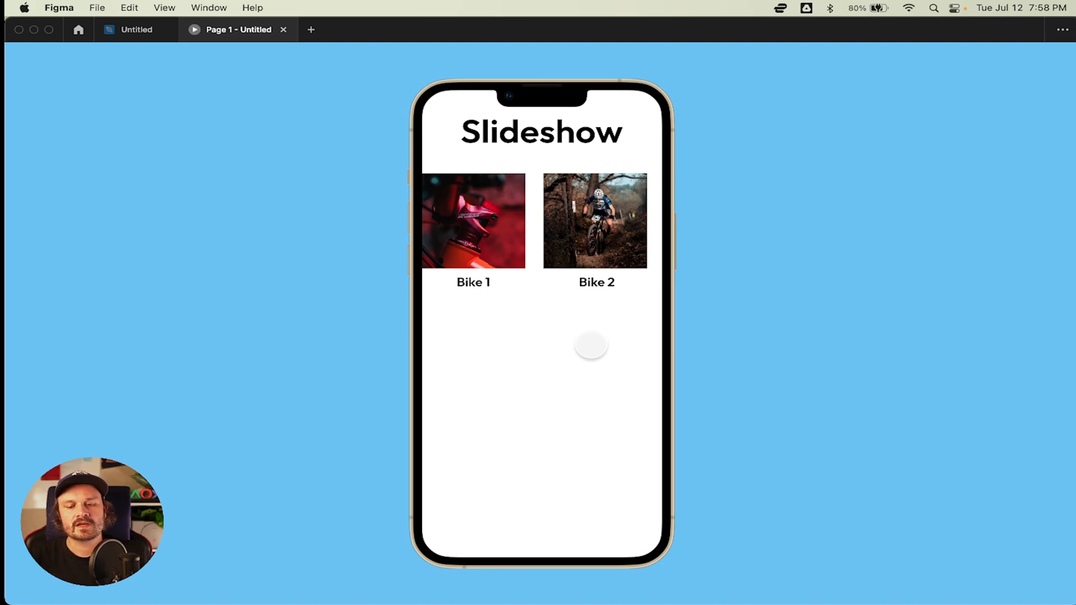
key("r")
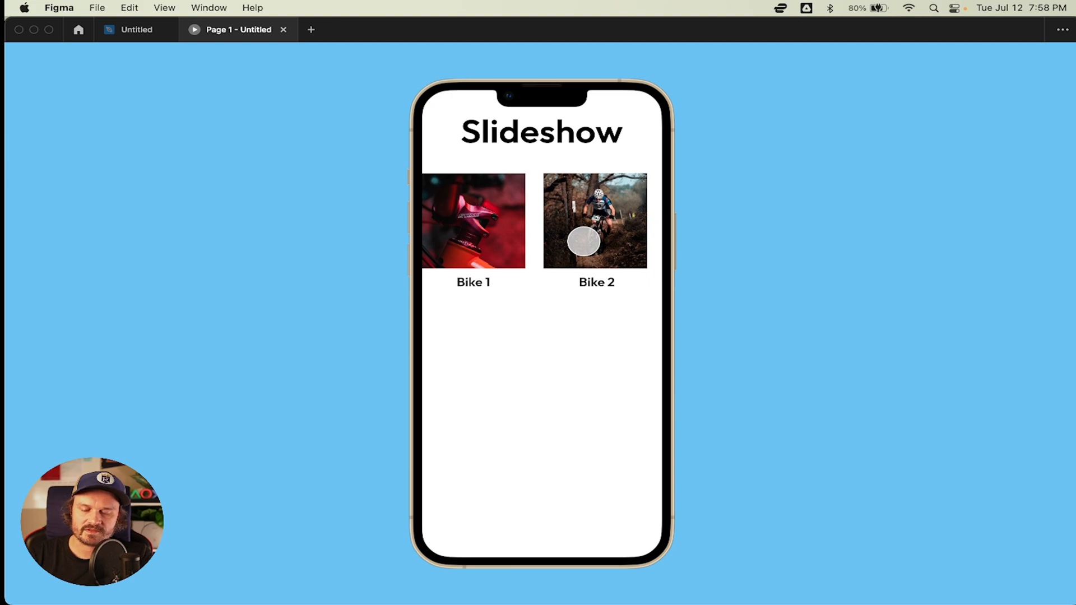
left_click_drag(613, 230, 423, 230)
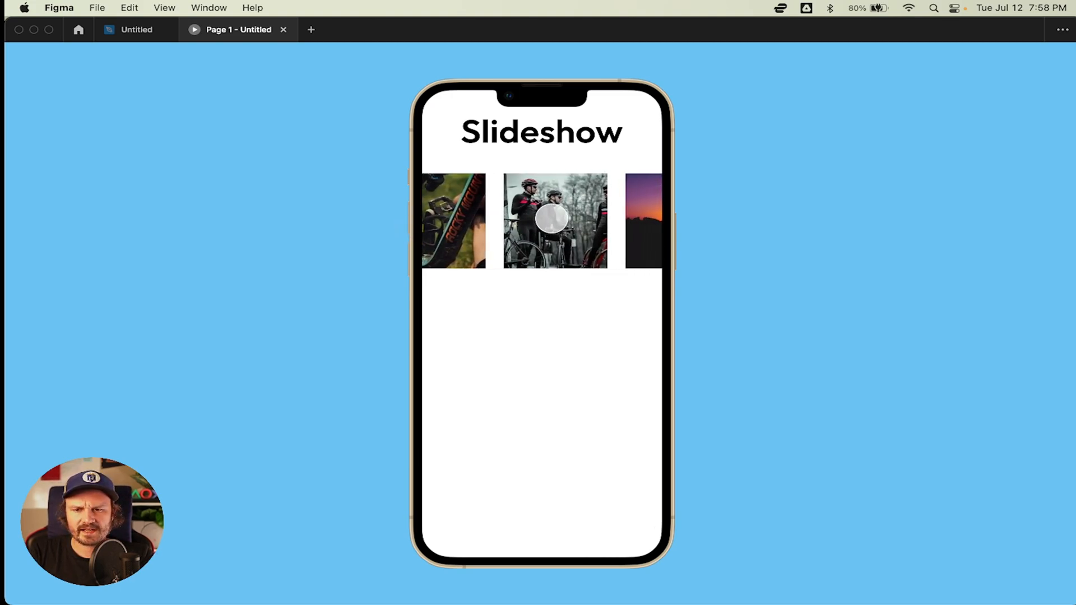
left_click_drag(528, 219, 867, 216)
left_click_drag(557, 219, 513, 215)
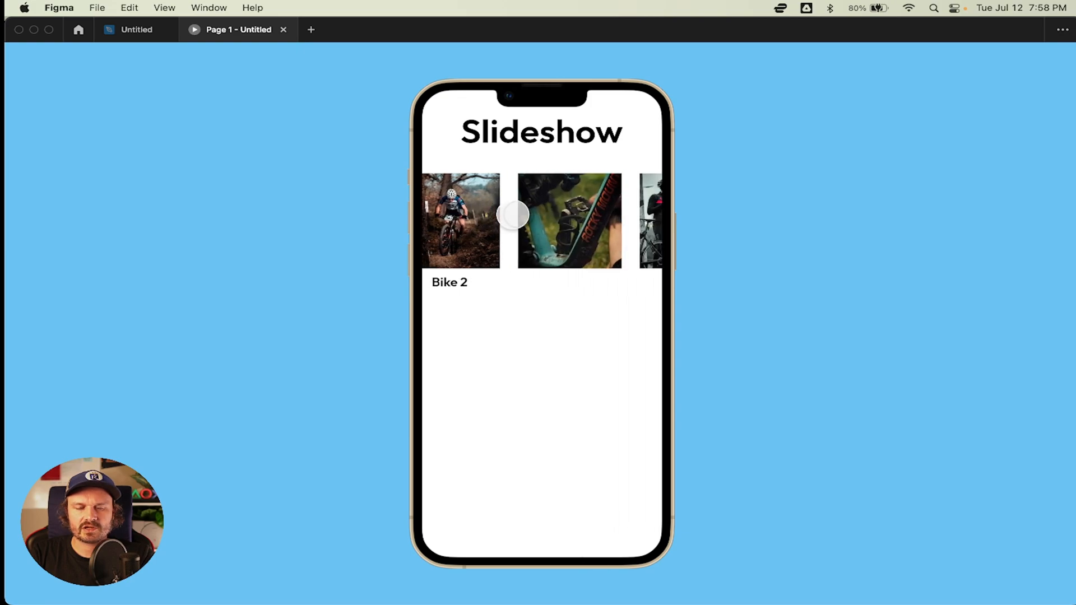
left_click_drag(610, 209, 480, 211)
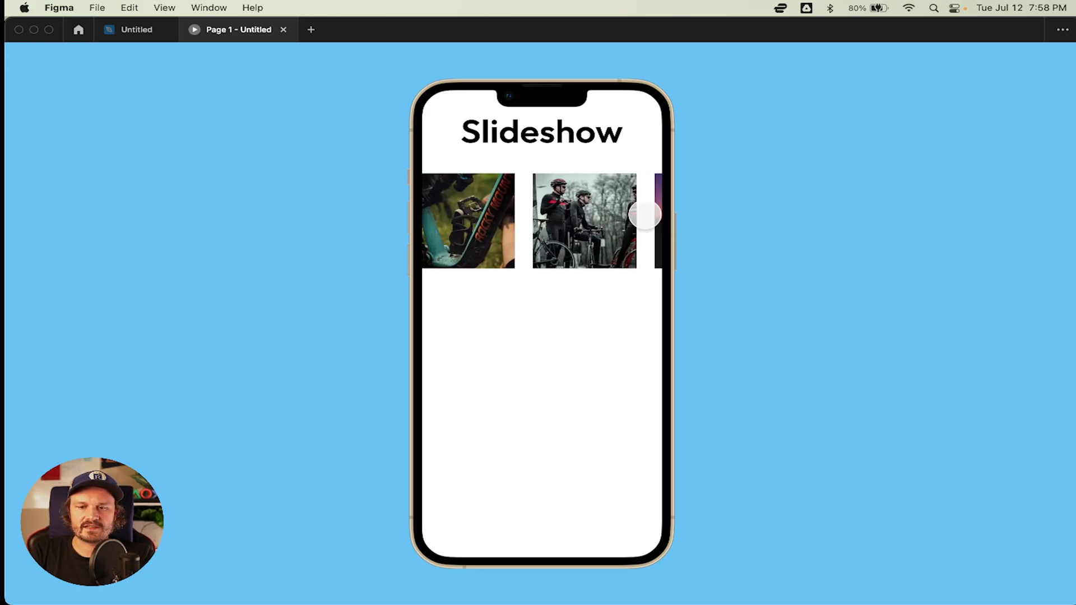
left_click_drag(598, 214, 370, 216)
left_click_drag(521, 216, 680, 211)
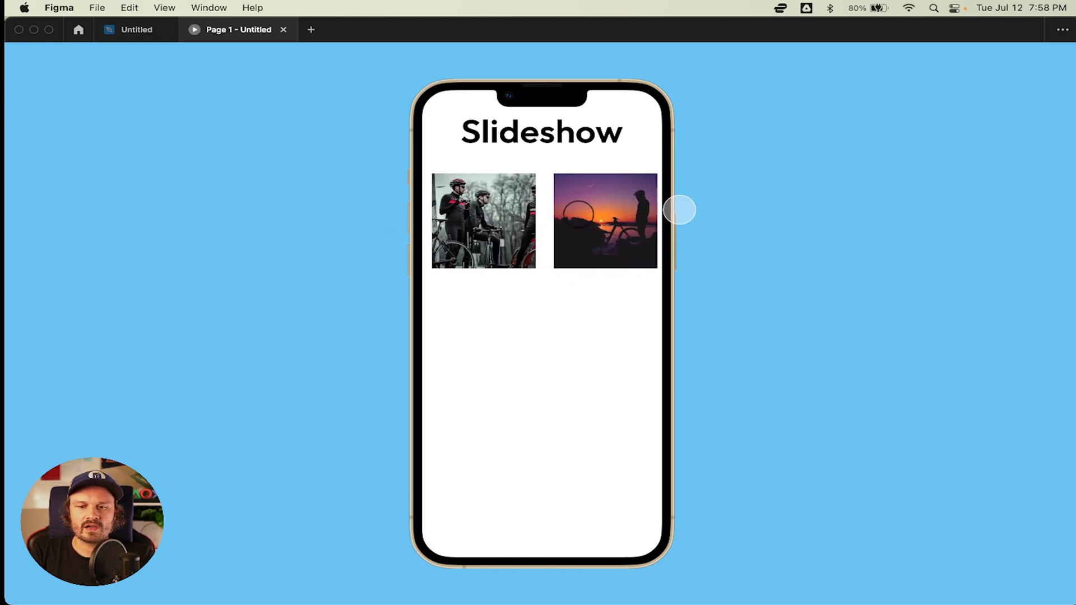
left_click_drag(555, 221, 700, 226)
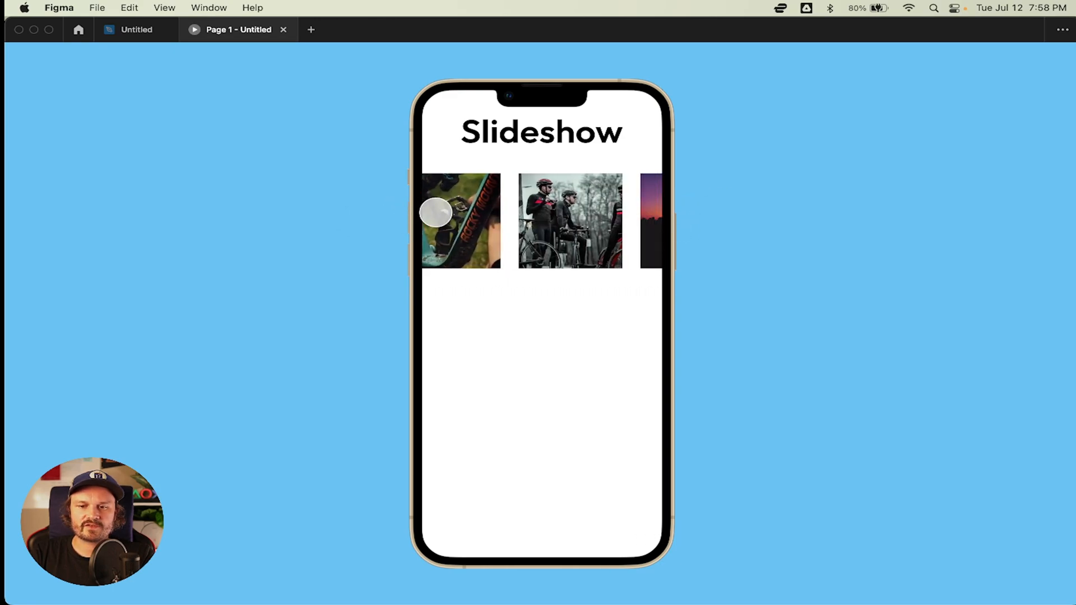
left_click_drag(494, 207, 677, 204)
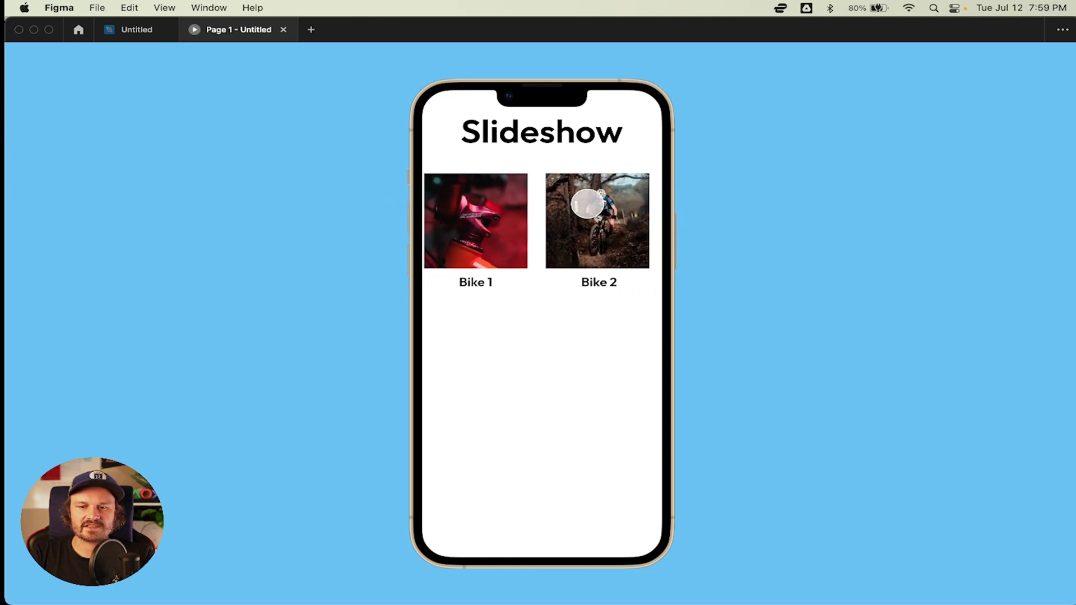
left_click_drag(609, 212, 367, 209)
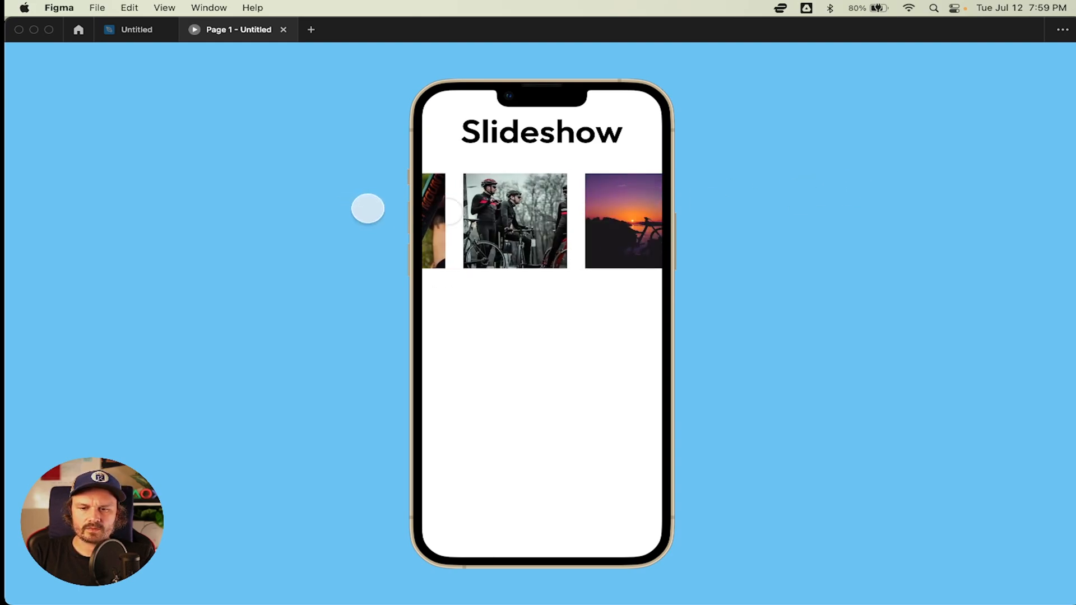
Return to the design file and narrow the Slideshow frame symmetrically to a width of 184, matching a single bicycle image.
left_click_drag(494, 211, 701, 207)
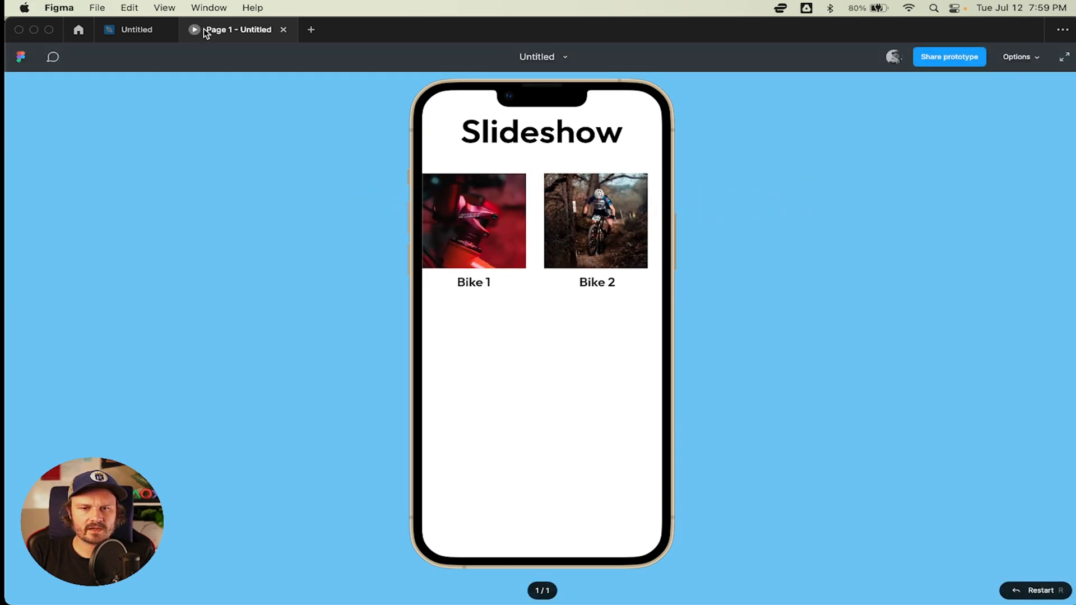
left_click(134, 30)
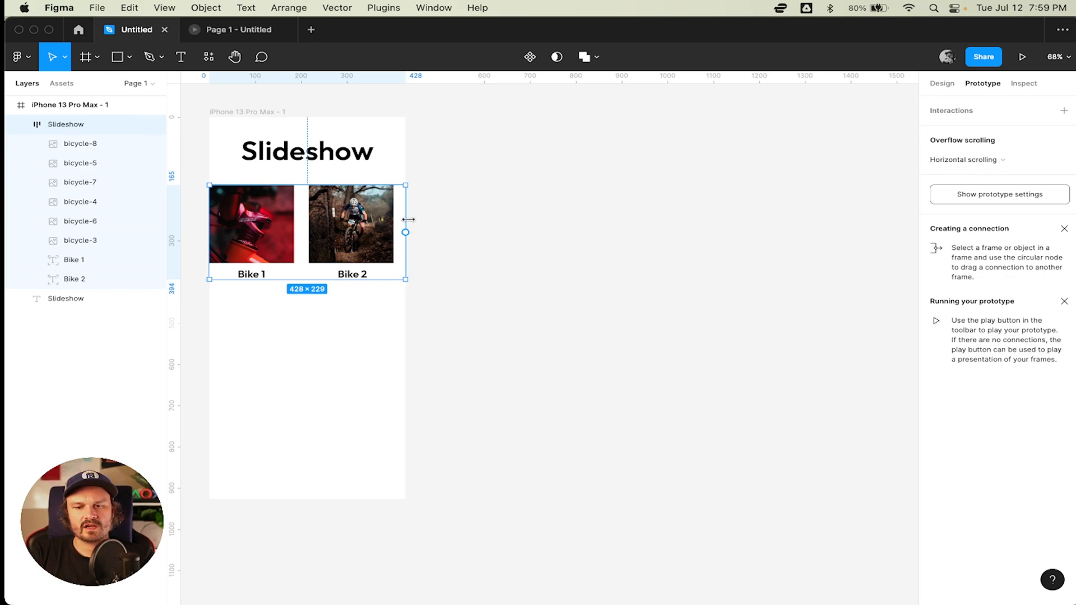
left_click_drag(408, 219, 350, 216)
left_click_drag(348, 216, 349, 216)
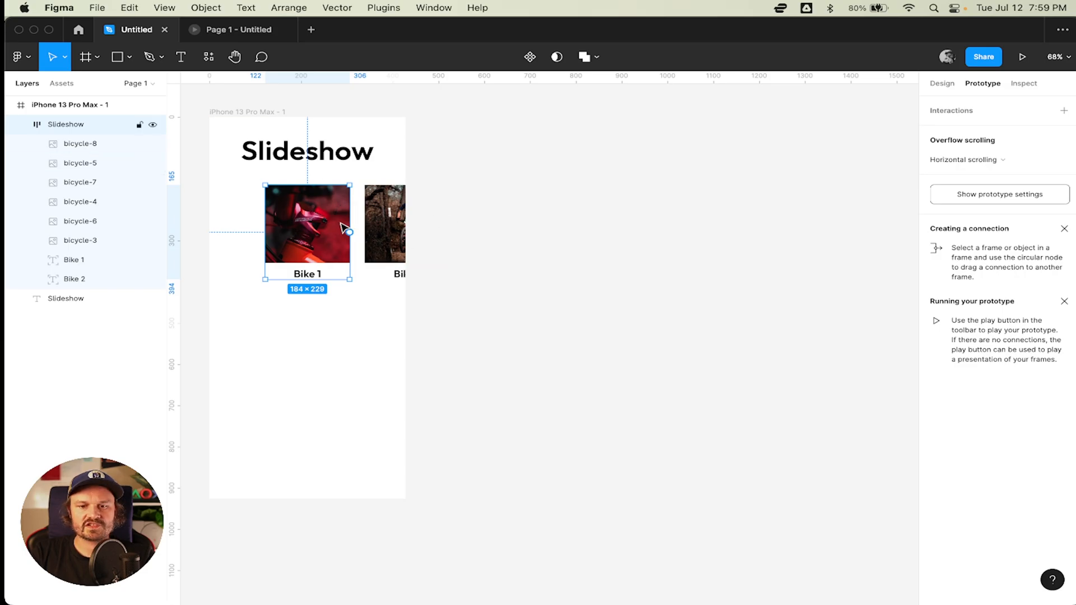
Restart the prototype, scroll through the narrowed slideshow and close the prototype preview.
left_click(219, 33)
key("r")
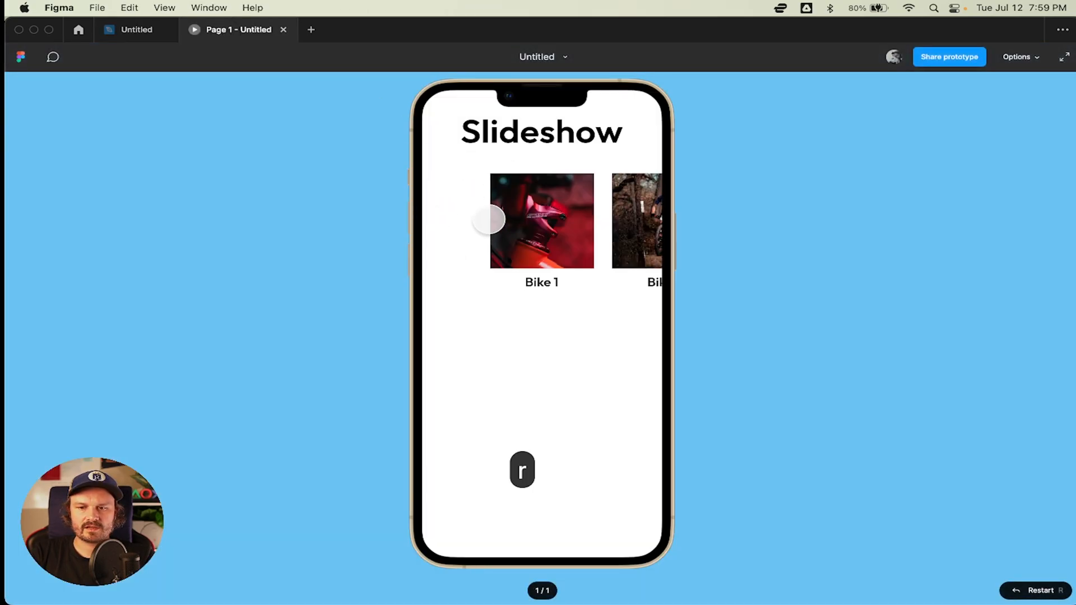
scroll(577, 217, "right", 5)
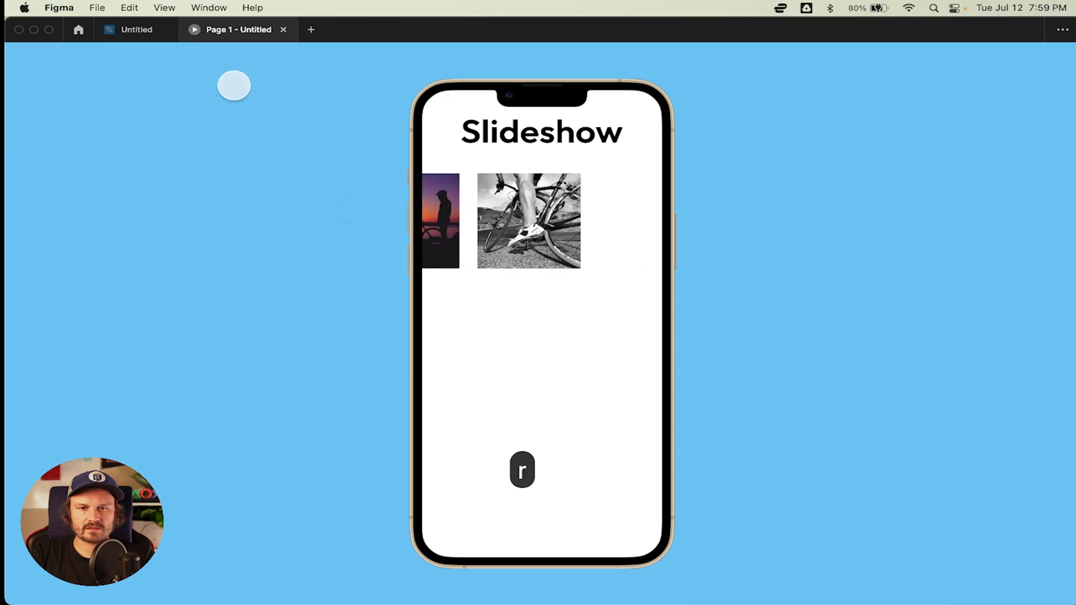
left_click(284, 30)
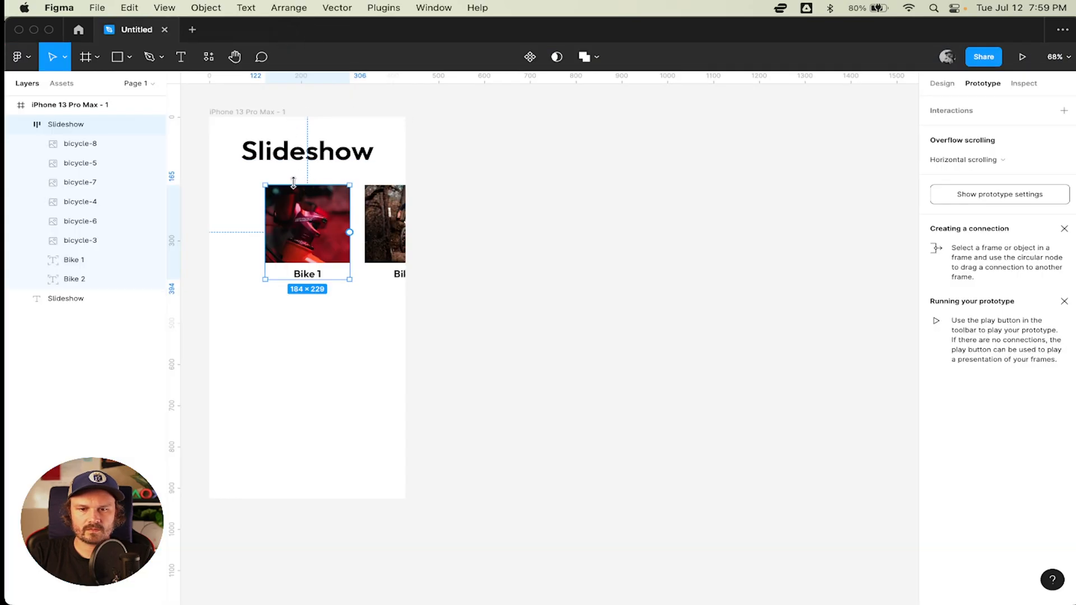
Turn on Clip content for the Slideshow frame.
left_click(942, 83)
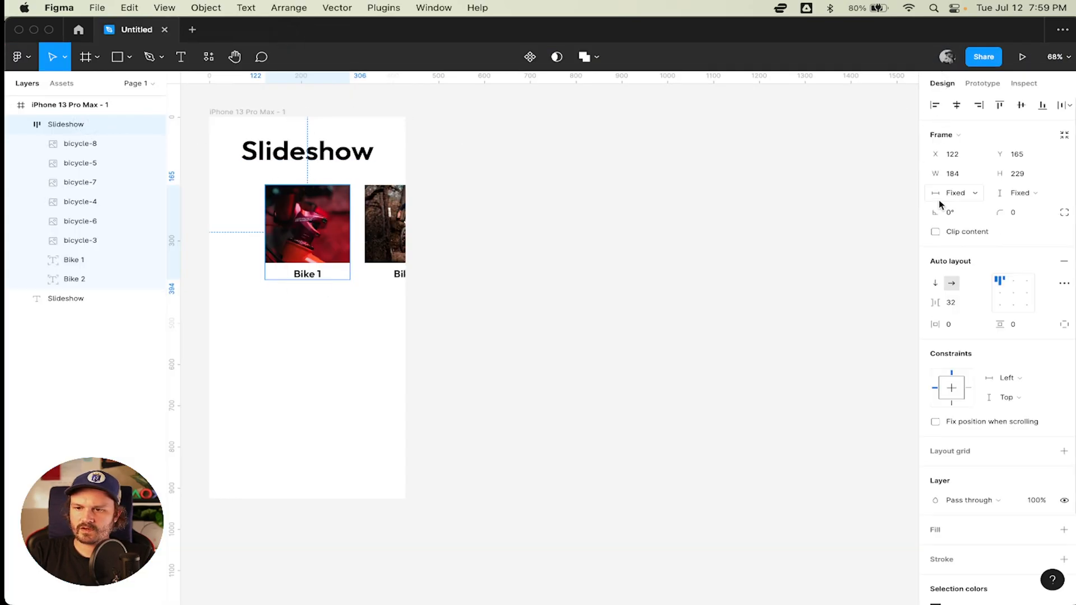
left_click(947, 231)
left_click(474, 184)
left_click(328, 224)
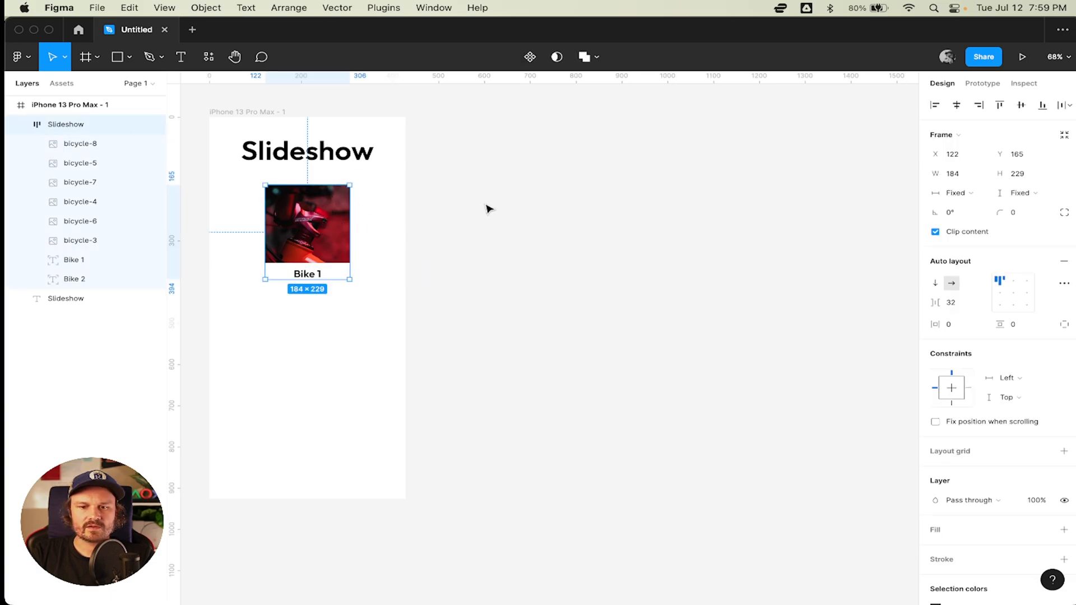
Run the prototype and test the clipped slideshow by swiping the bicycle images back and forth.
left_click(1023, 57)
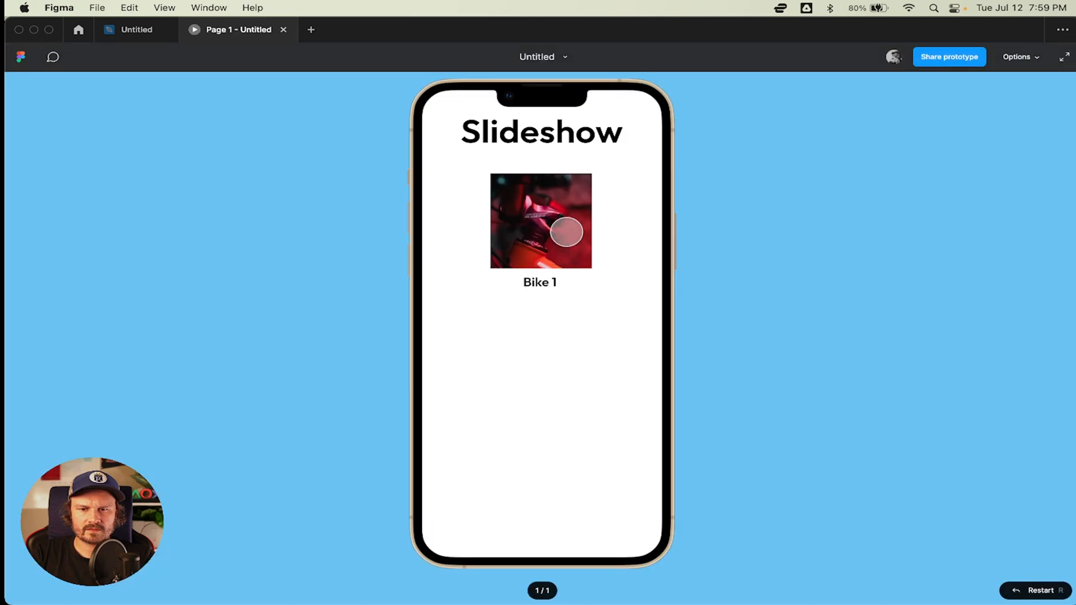
left_click_drag(567, 232, 399, 230)
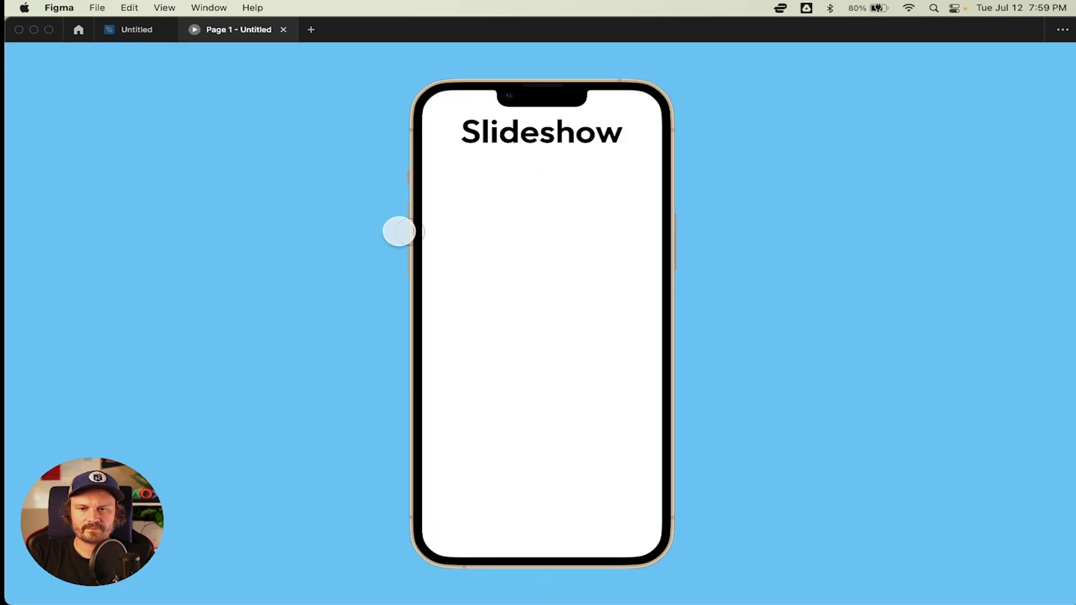
left_click_drag(601, 229, 421, 228)
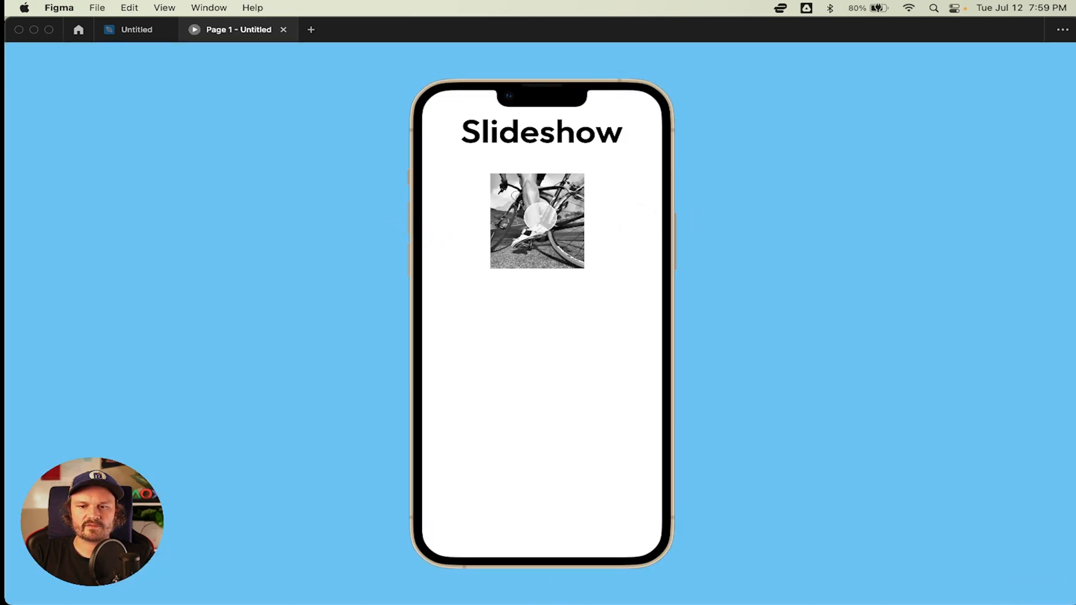
left_click_drag(532, 221, 861, 205)
left_click_drag(590, 224, 359, 216)
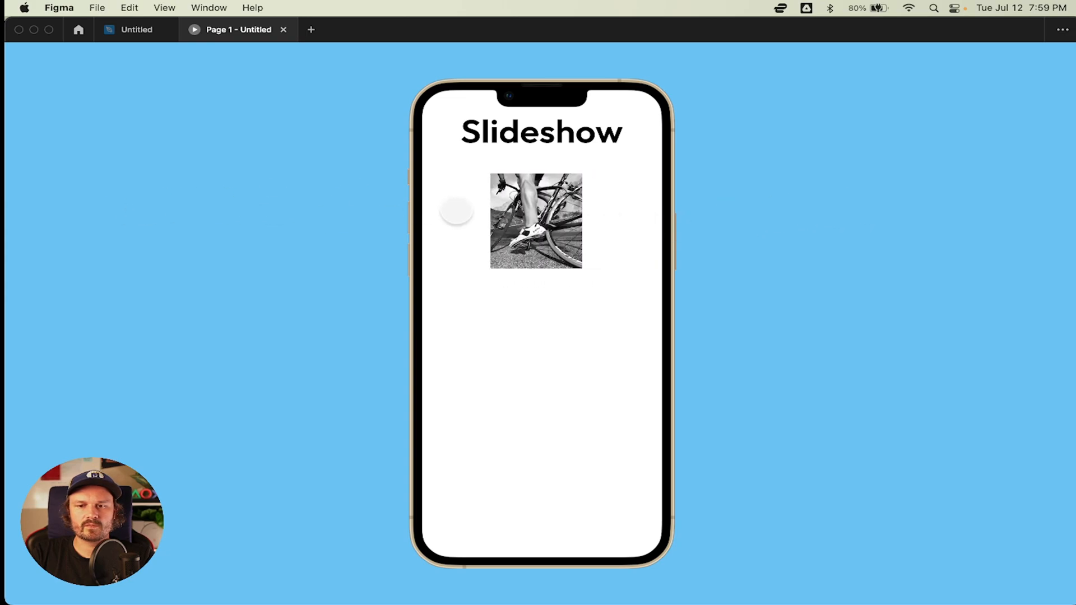
left_click_drag(527, 211, 785, 210)
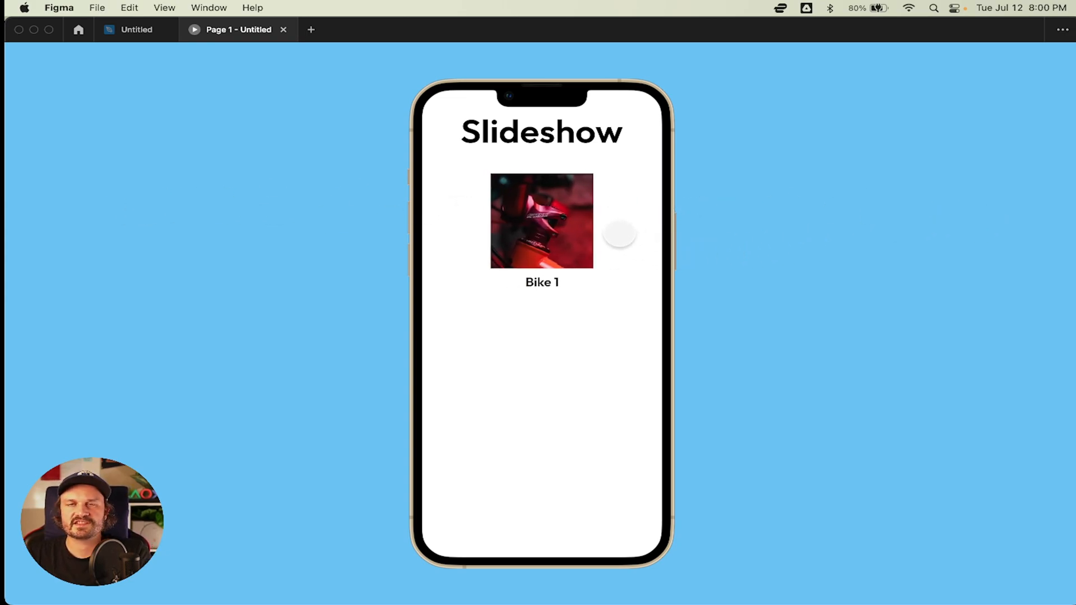
left_click_drag(572, 221, 260, 192)
left_click_drag(494, 199, 785, 200)
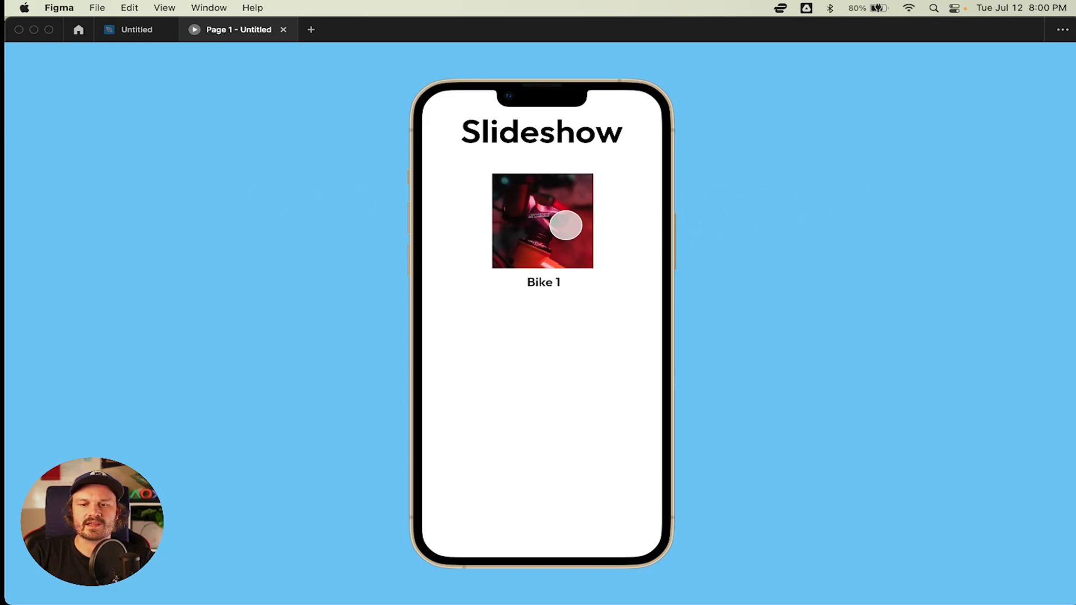
left_click_drag(566, 226, 459, 236)
left_click_drag(572, 227, 776, 228)
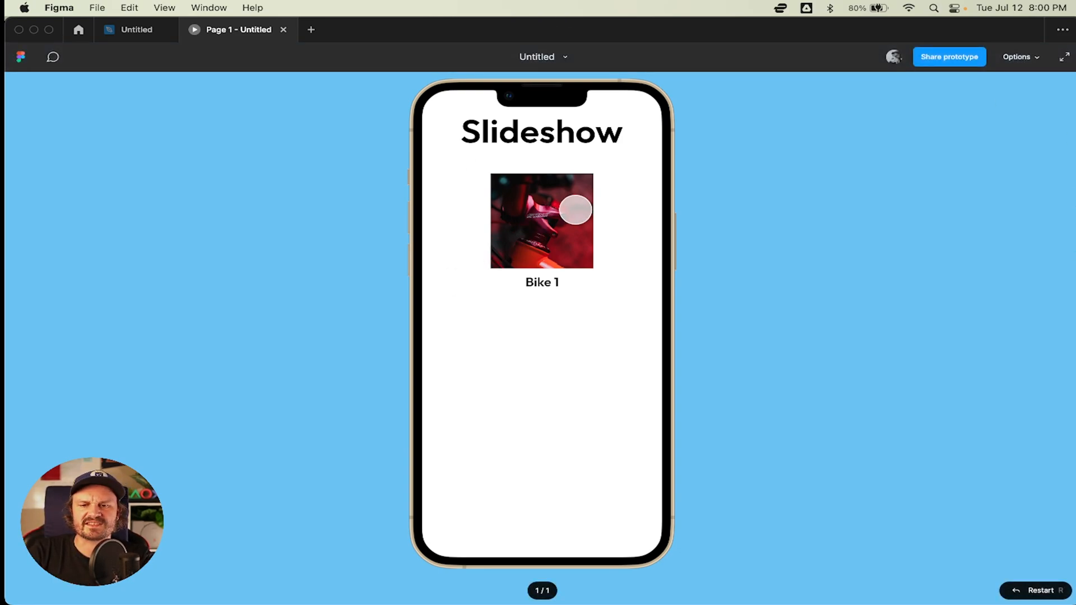
left_click_drag(574, 209, 707, 227)
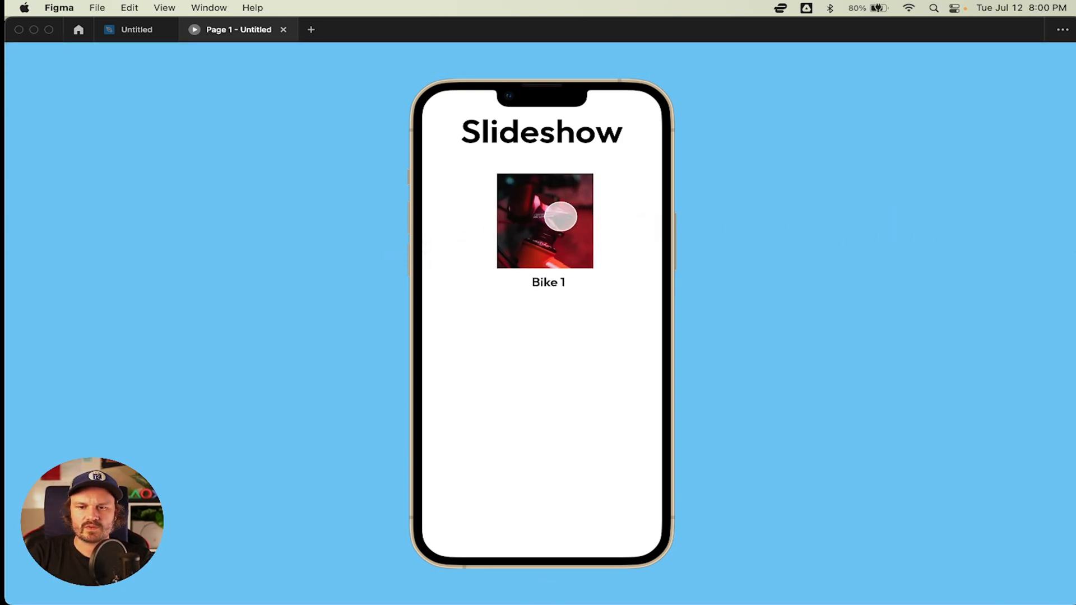
left_click_drag(562, 217, 187, 215)
left_click_drag(528, 220, 931, 208)
left_click_drag(538, 245, 298, 225)
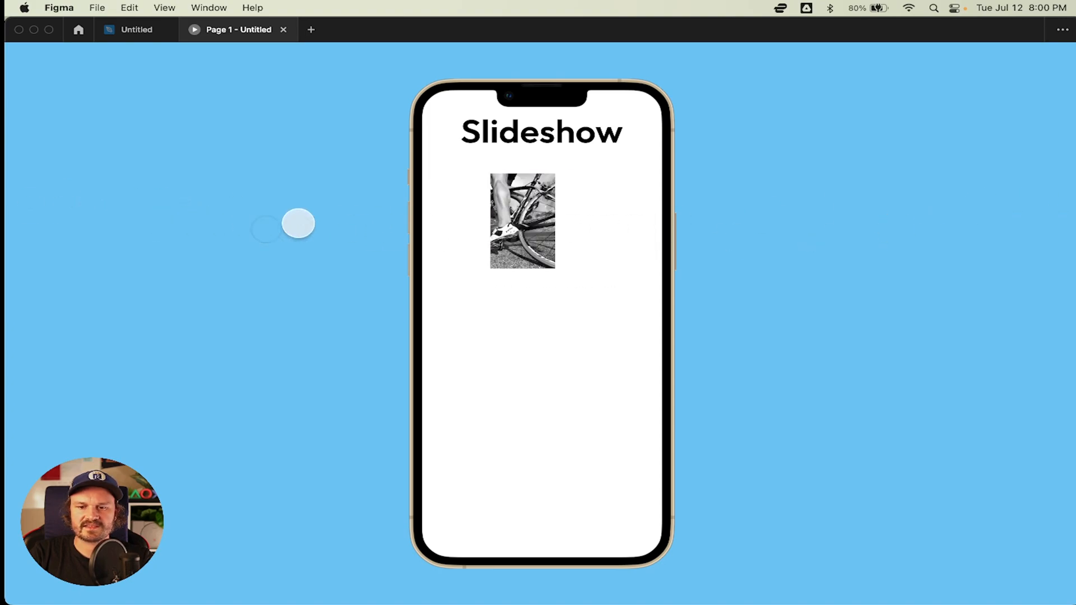
left_click_drag(531, 224, 957, 205)
left_click_drag(647, 231, 192, 207)
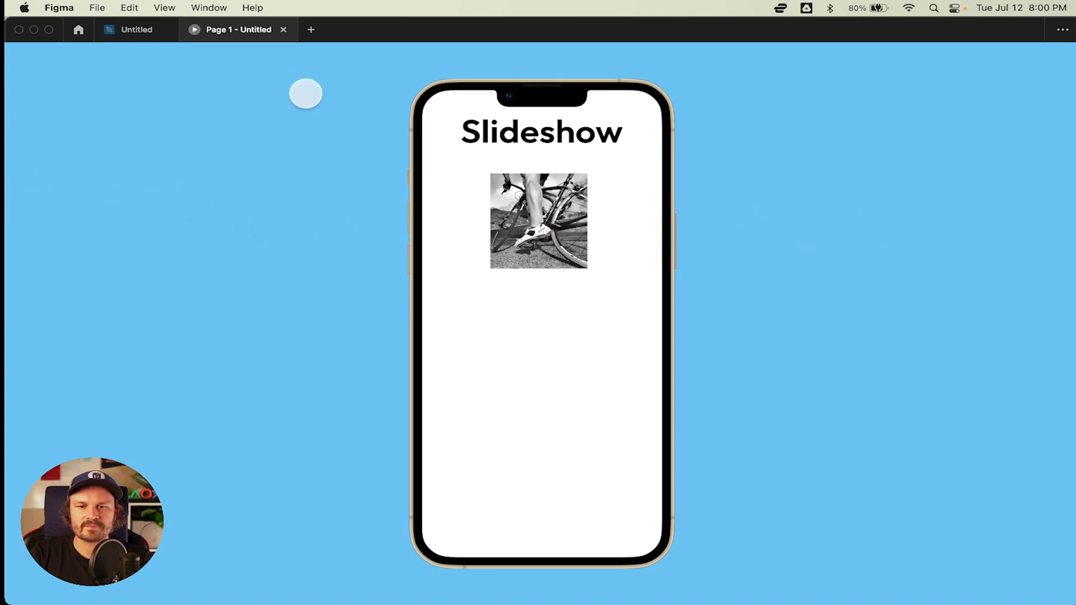
Return to the design file and extend the title text to "Slideshow Horiz".
left_click(140, 29)
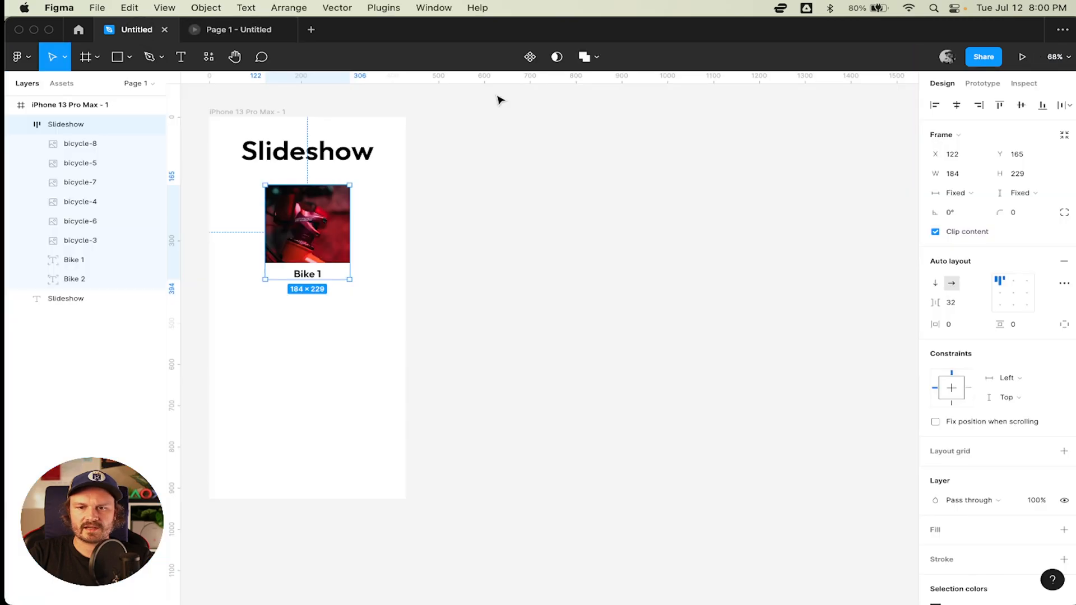
key("t")
left_click(337, 150)
key("cmd+a")
key("Right")
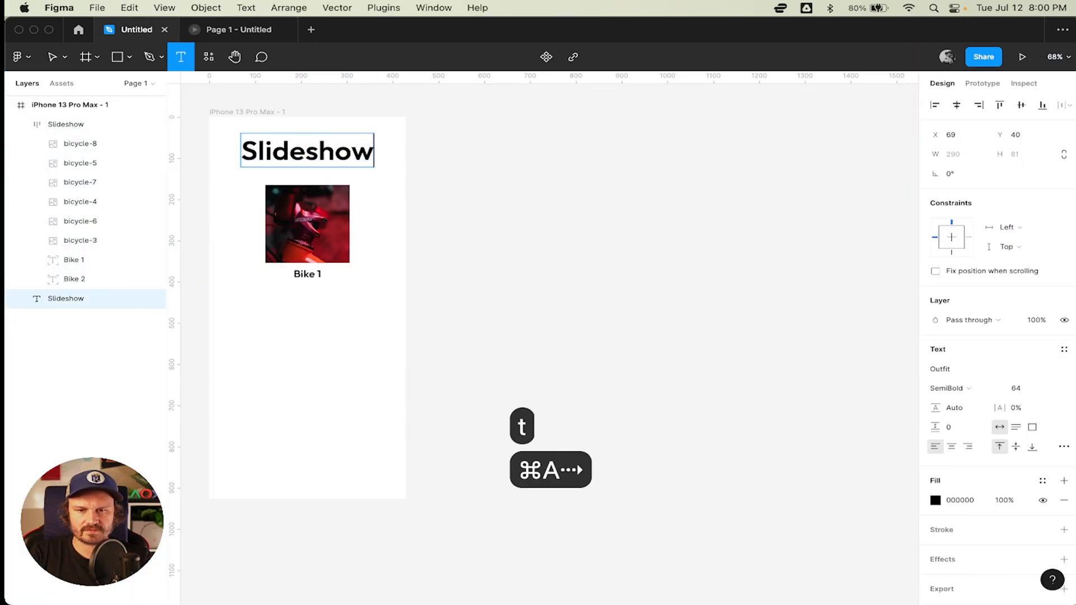
type("Horiz")
Set the title's font size to 48 and re-centre it horizontally in the phone frame.
key("cmd+a")
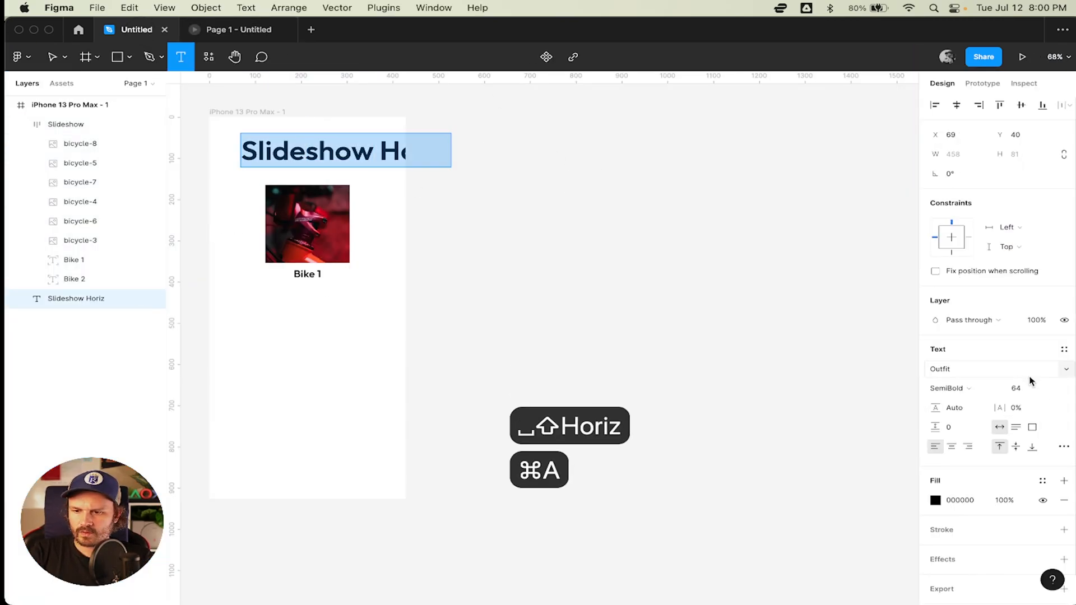
left_click(1015, 388)
type("48")
key("Return")
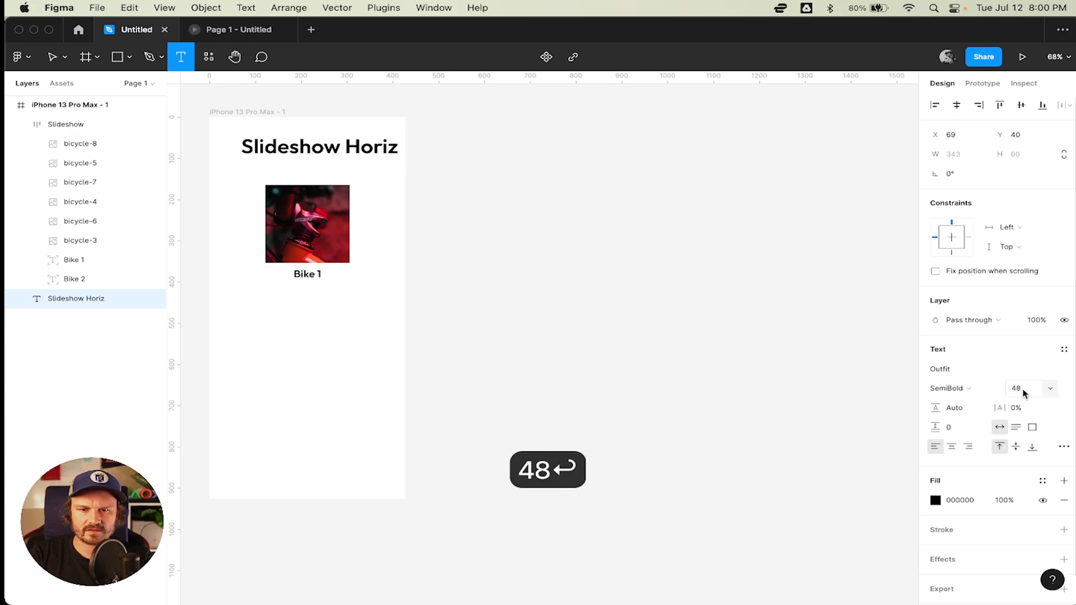
key("Escape")
left_click_drag(360, 150, 348, 151)
key("Escape")
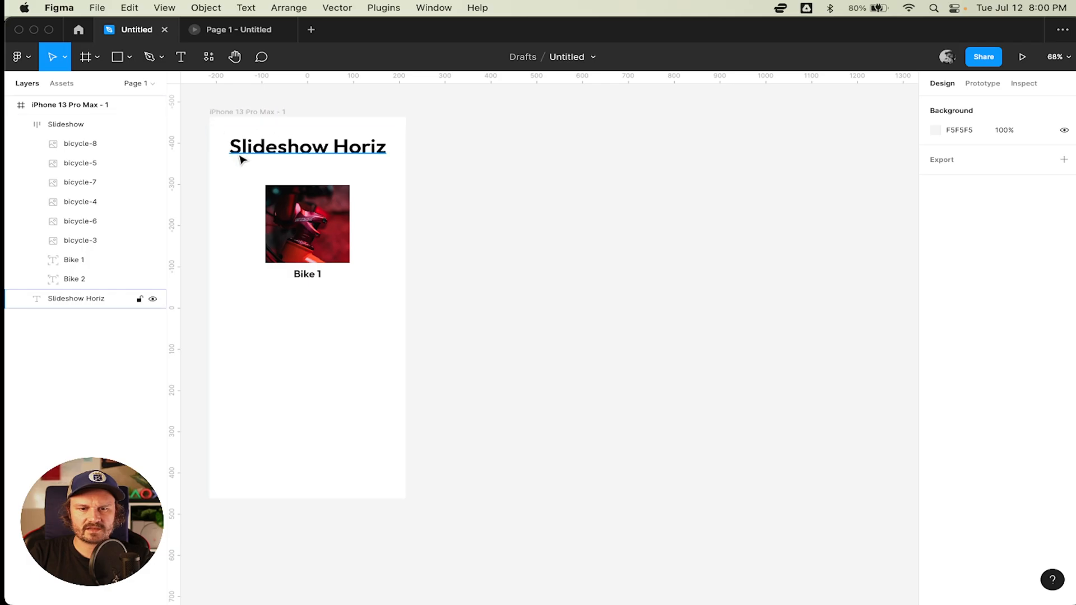
Tighten the gap between the title and the Slideshow frame to about 15, and duplicate both directly below in the phone frame.
left_click_drag(215, 127, 449, 297)
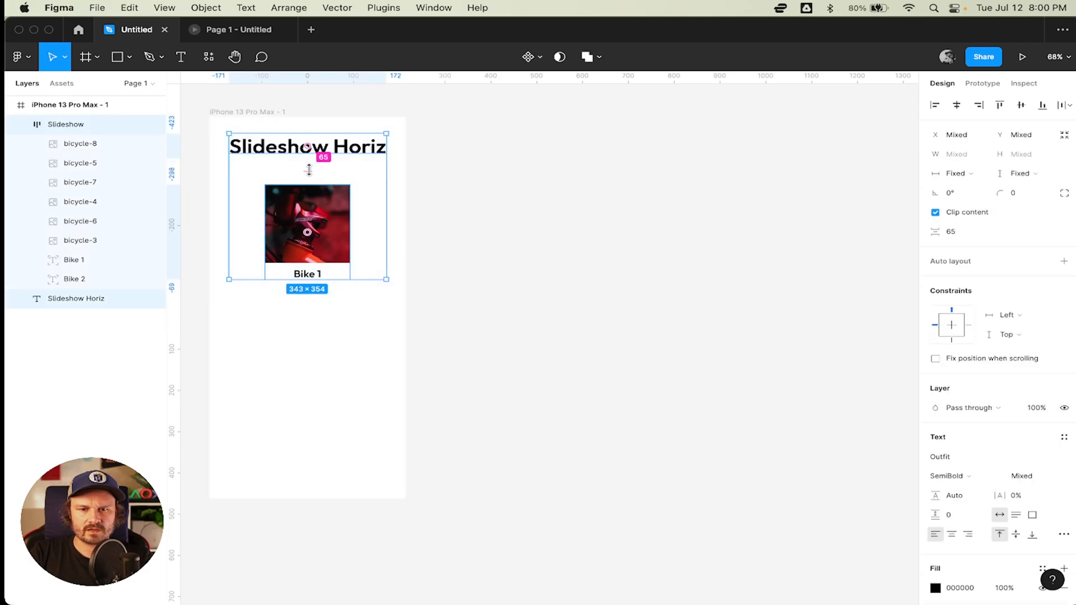
left_click_drag(307, 171, 317, 290)
left_click(603, 368)
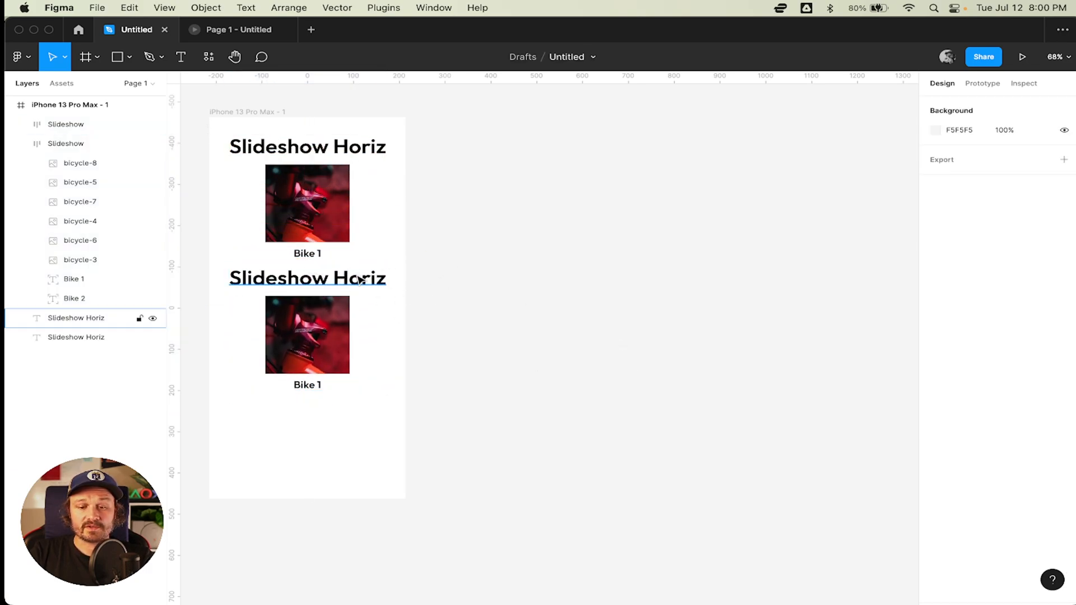
Change the duplicated title's text to "Slideshow Vert".
key("t")
double_click(339, 279)
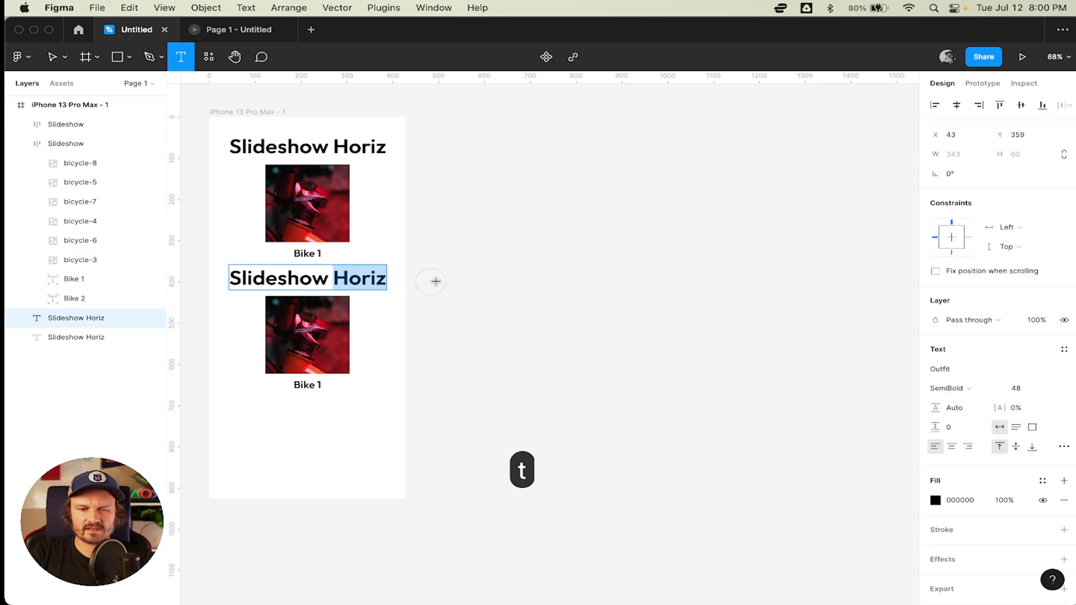
type("Vert")
key("Escape")
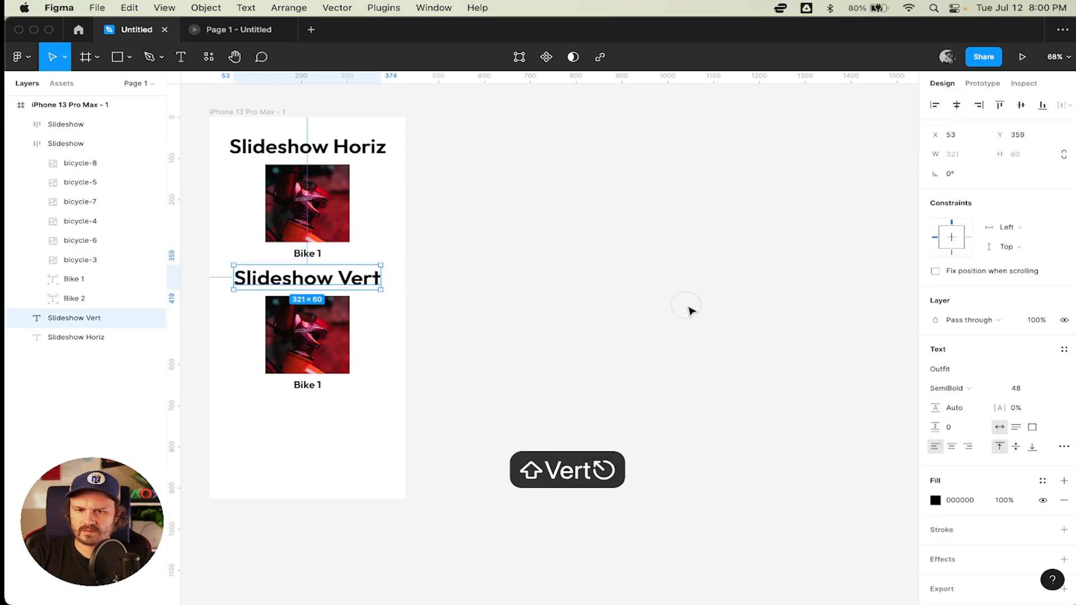
Collapse the Slideshow layers and move the duplicated Slideshow frame below the original in the layer order.
left_click(424, 321)
left_click(338, 328)
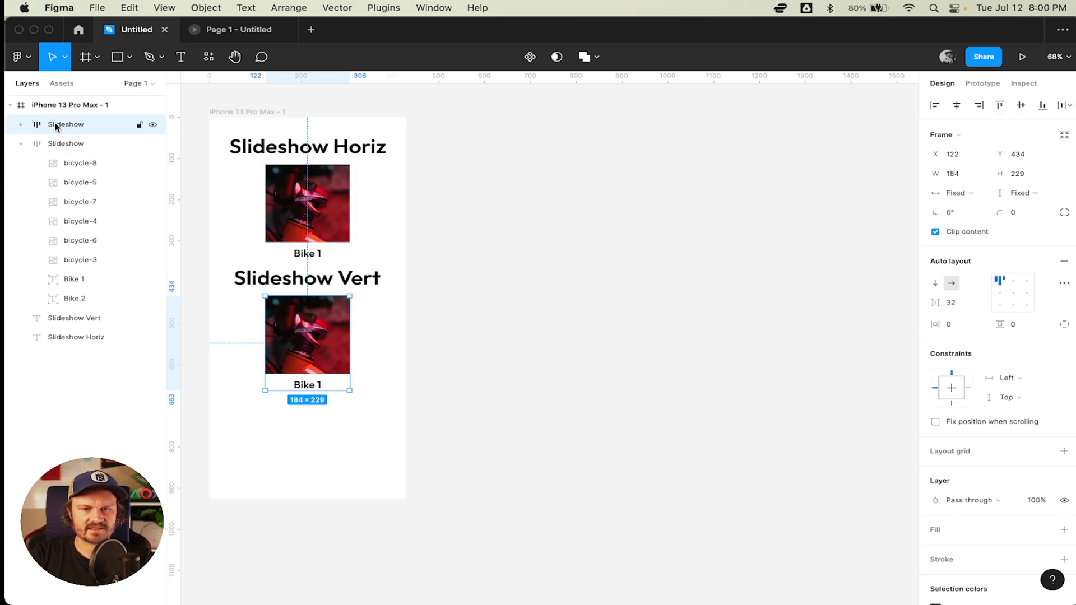
left_click(22, 143)
left_click_drag(64, 127, 64, 152)
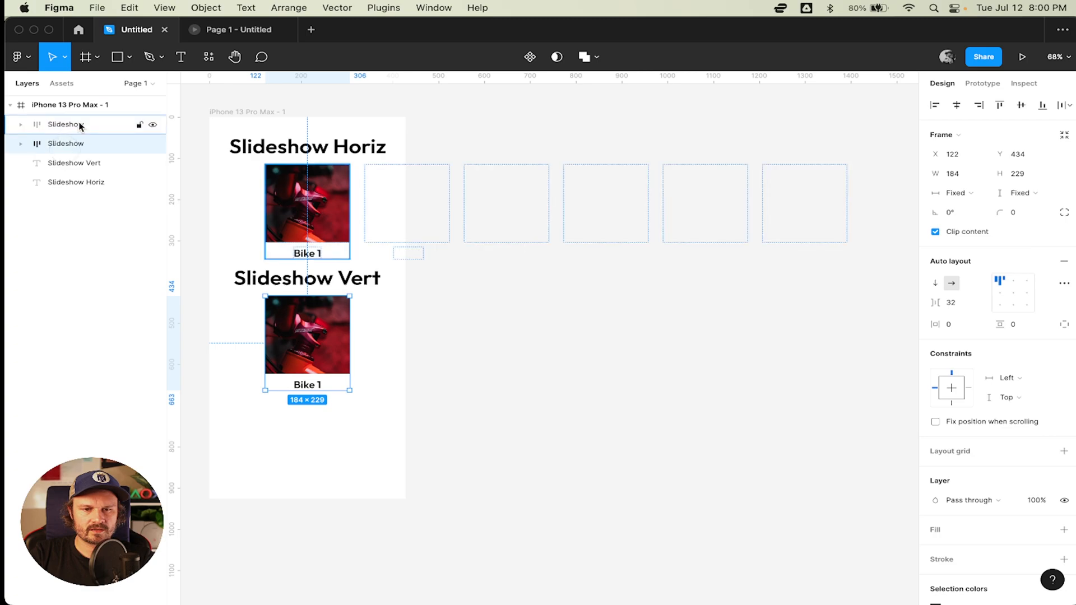
Rename the original frame layer "Slideshow Horiz" and the duplicated frame layer "Slideshow Vert".
left_click(91, 125)
double_click(84, 125)
type("Horiz")
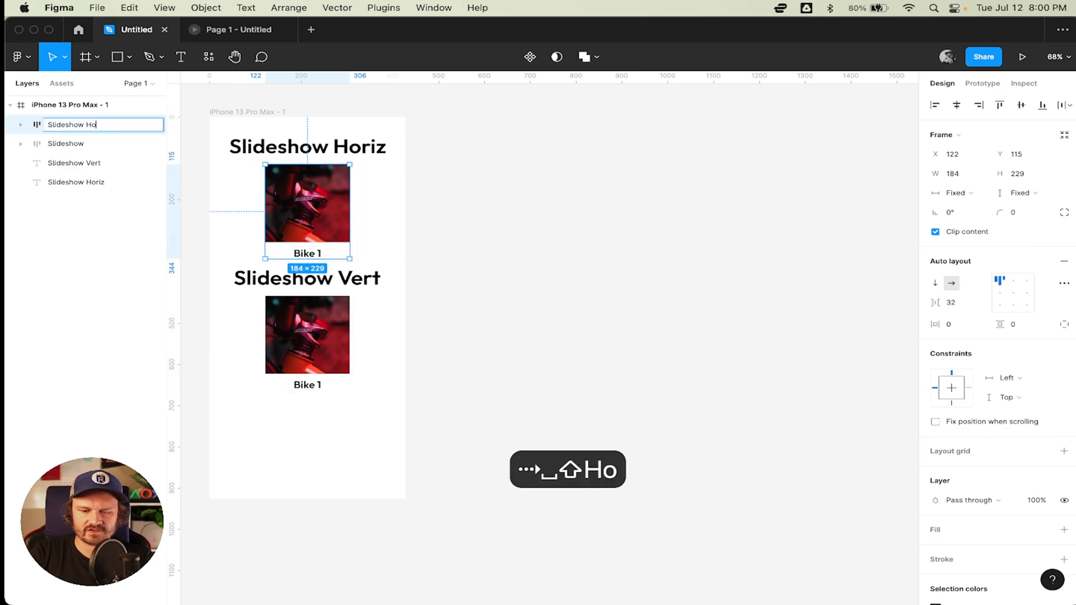
key("Return")
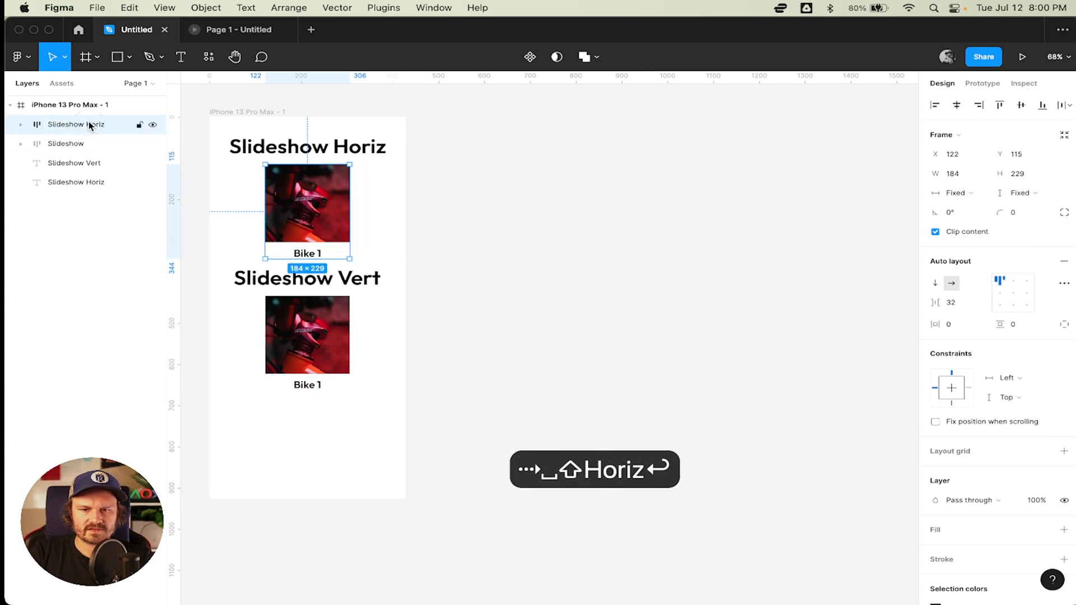
left_click(71, 144)
double_click(79, 144)
key("Right")
type("Vert")
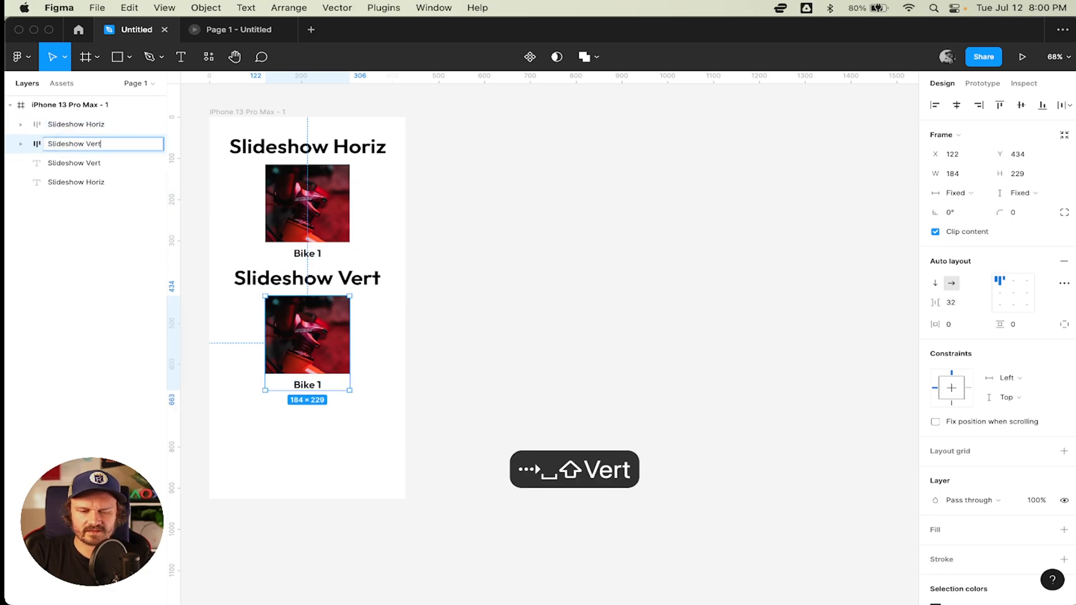
key("Return")
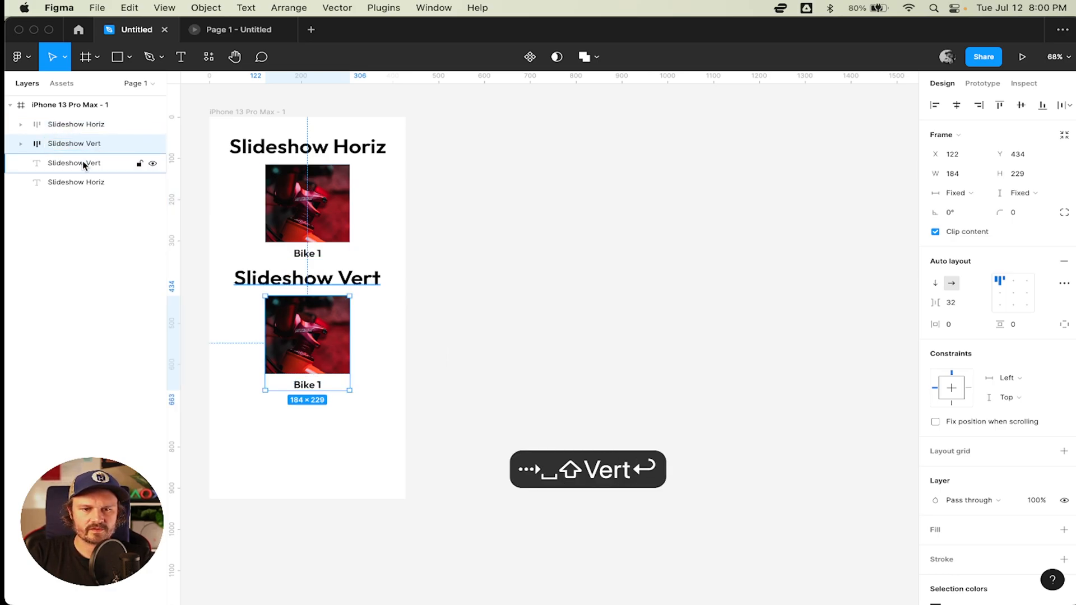
Move the Slideshow Horiz text layer directly beneath the Slideshow Horiz frame in the layer order.
left_click_drag(75, 182, 89, 137)
left_click(769, 241)
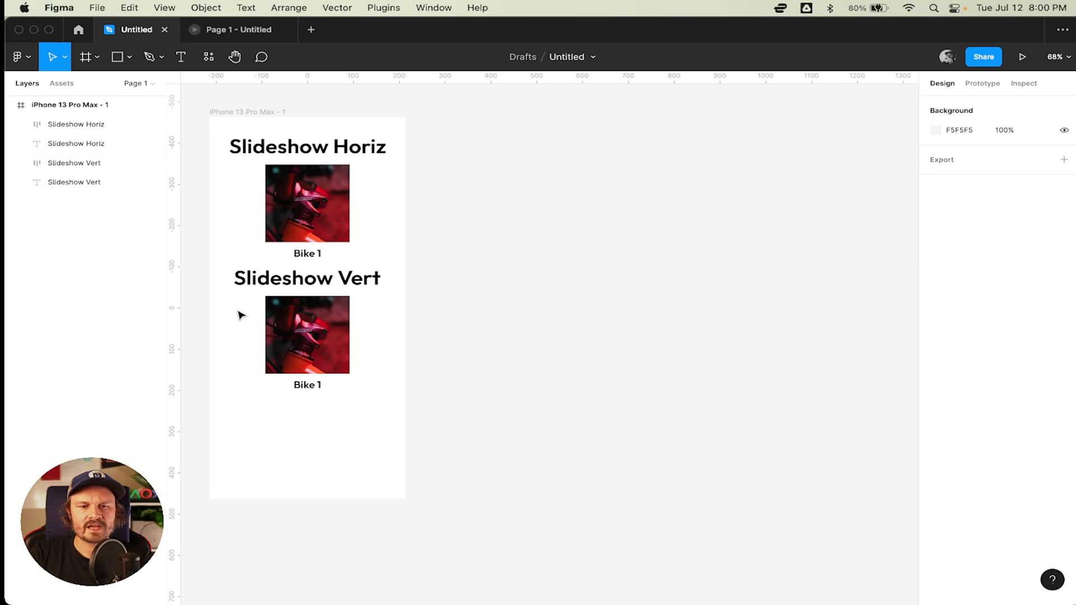
left_click(292, 314)
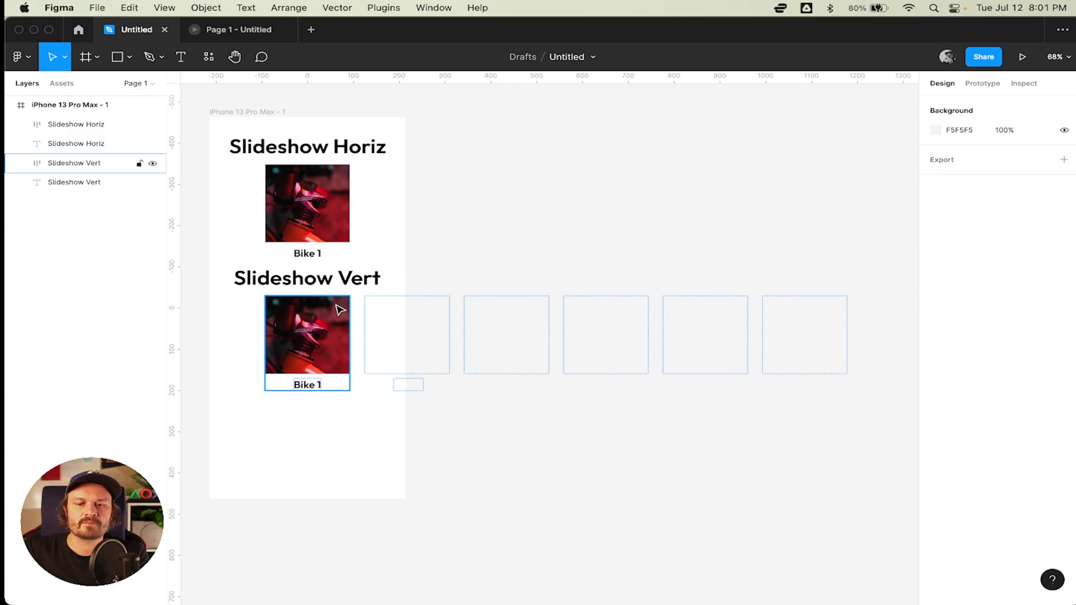
Change the auto layout of the Slideshow Vert frame to the vertical direction.
left_click(300, 308)
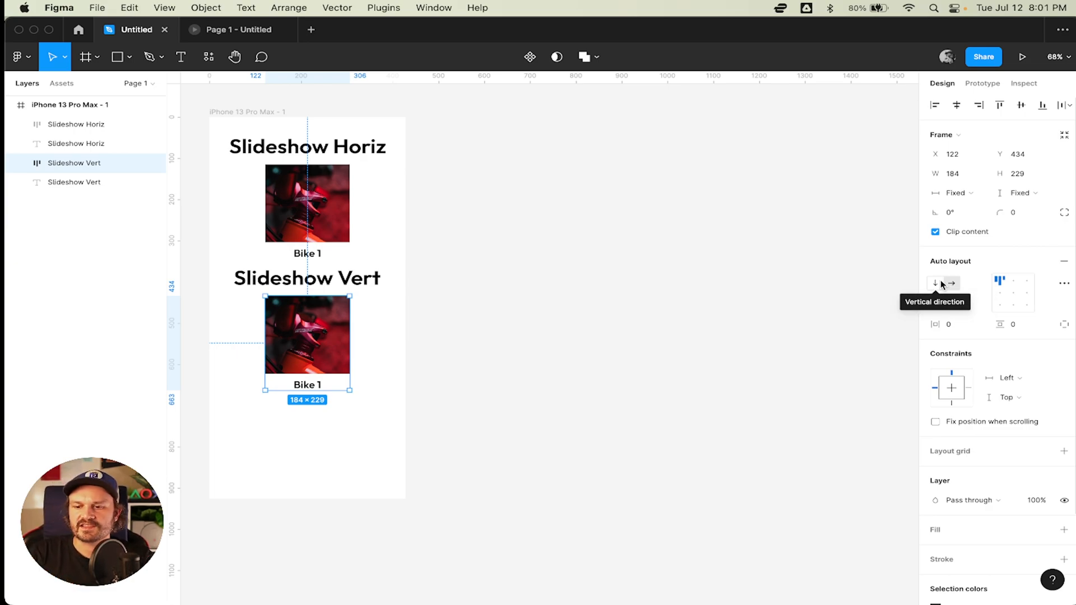
left_click(936, 283)
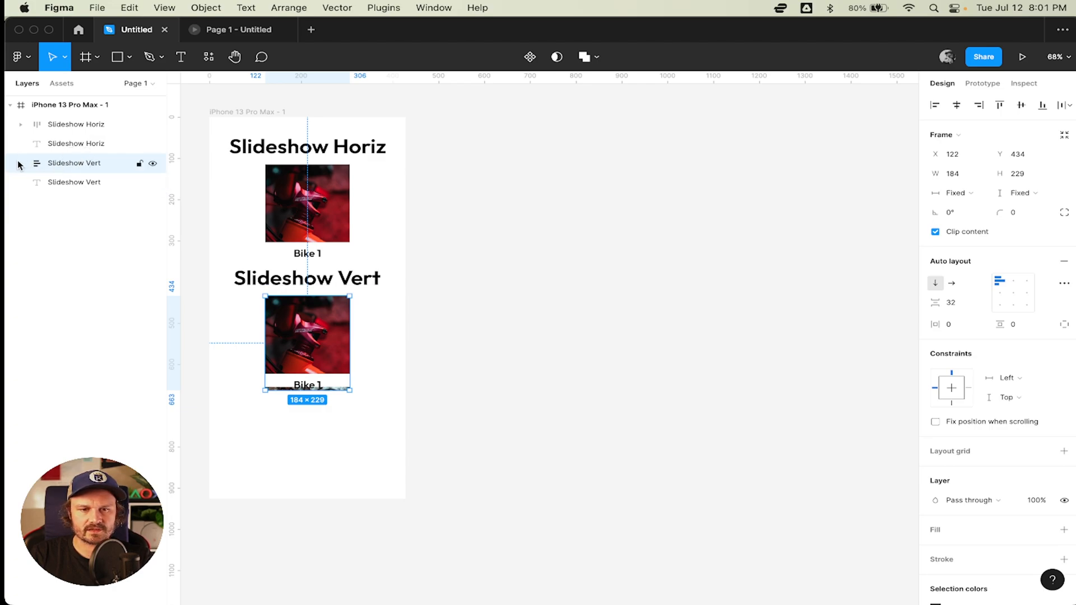
left_click(378, 344)
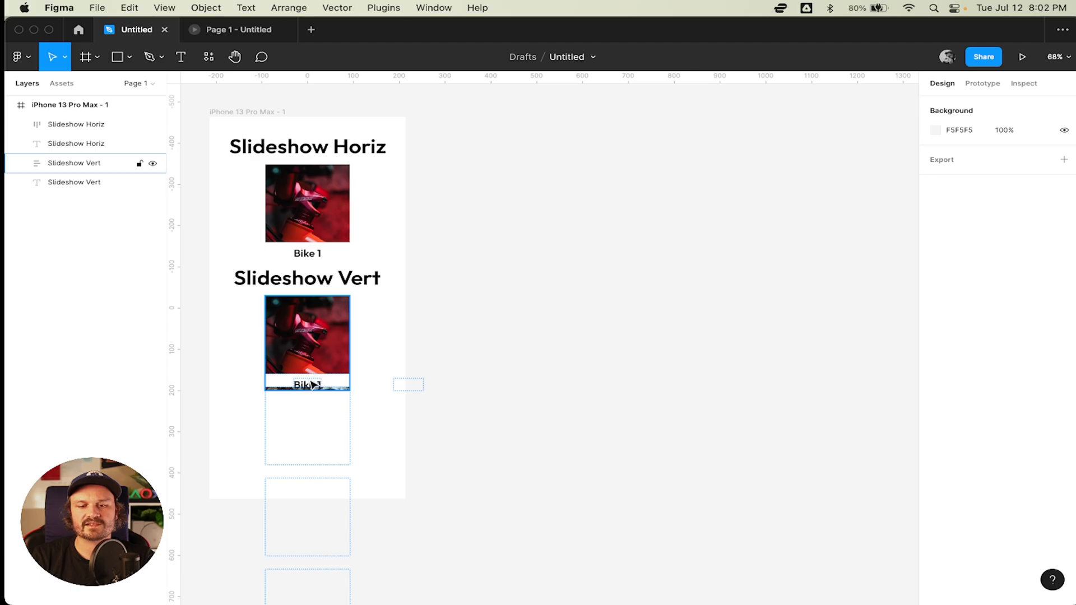
Delete the Bike 2 and Bike 1 captions from the Slideshow Vert frame.
left_click(311, 384)
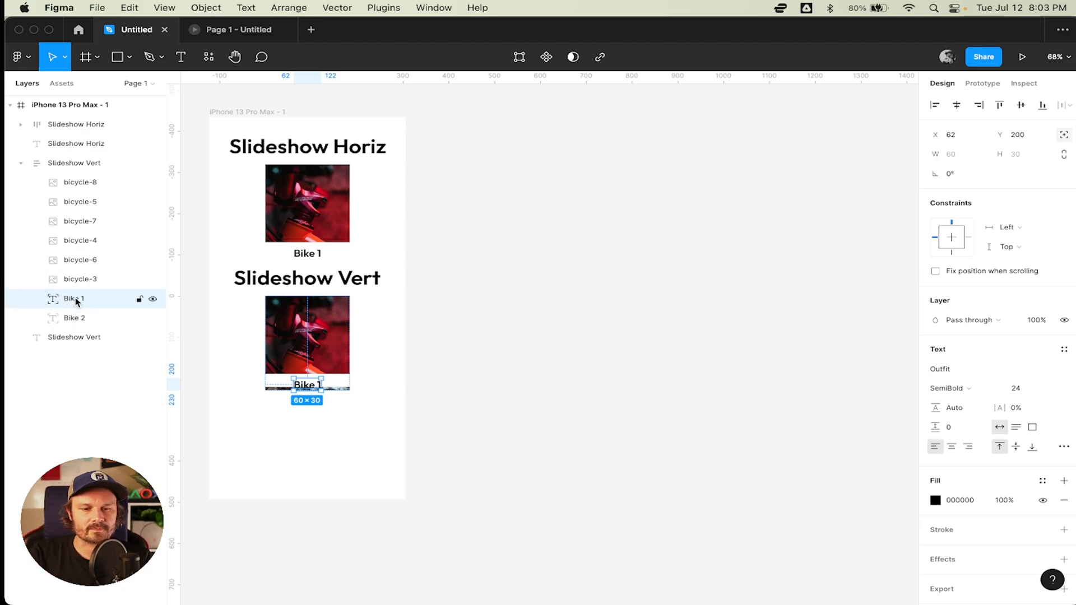
left_click(80, 318)
key("BackSpace")
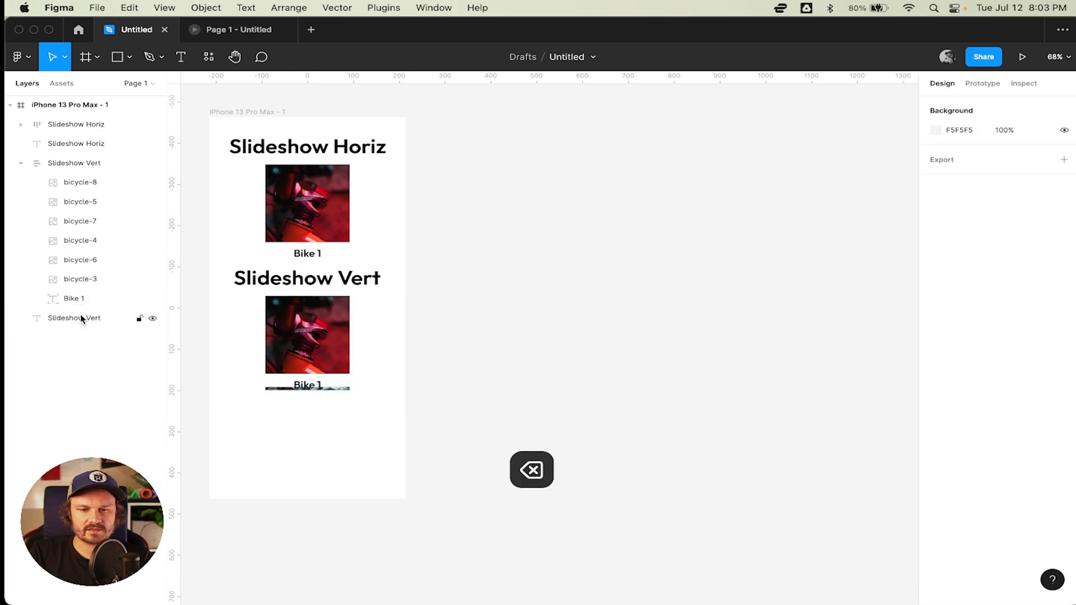
left_click(84, 300)
key("BackSpace")
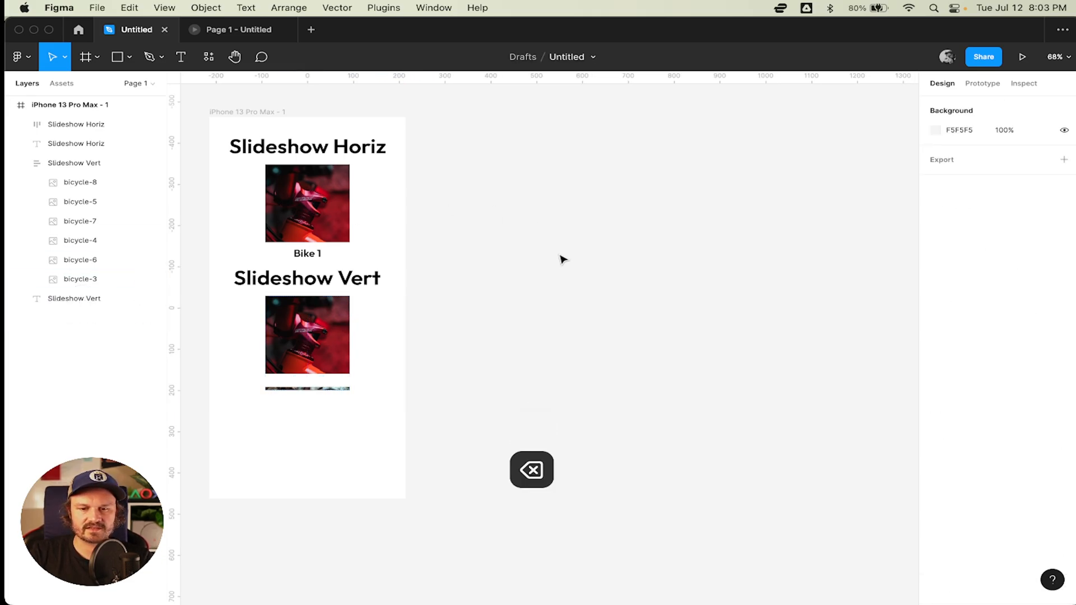
Shorten the Slideshow Vert frame to a height of 189 so that it fits only the first bicycle image.
left_click(324, 332)
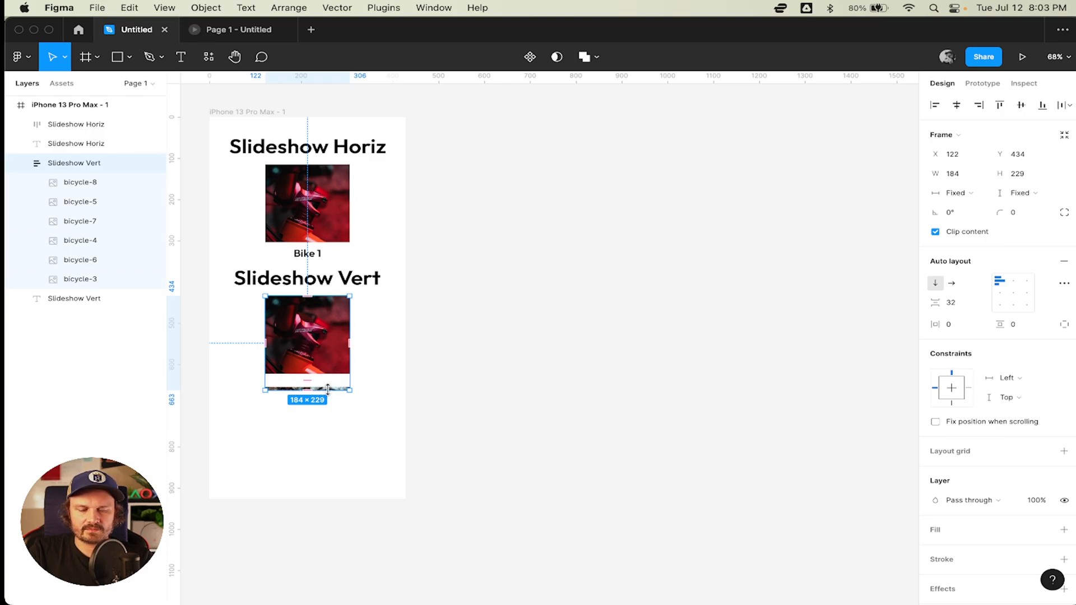
left_click_drag(327, 387, 430, 374)
left_click(429, 374)
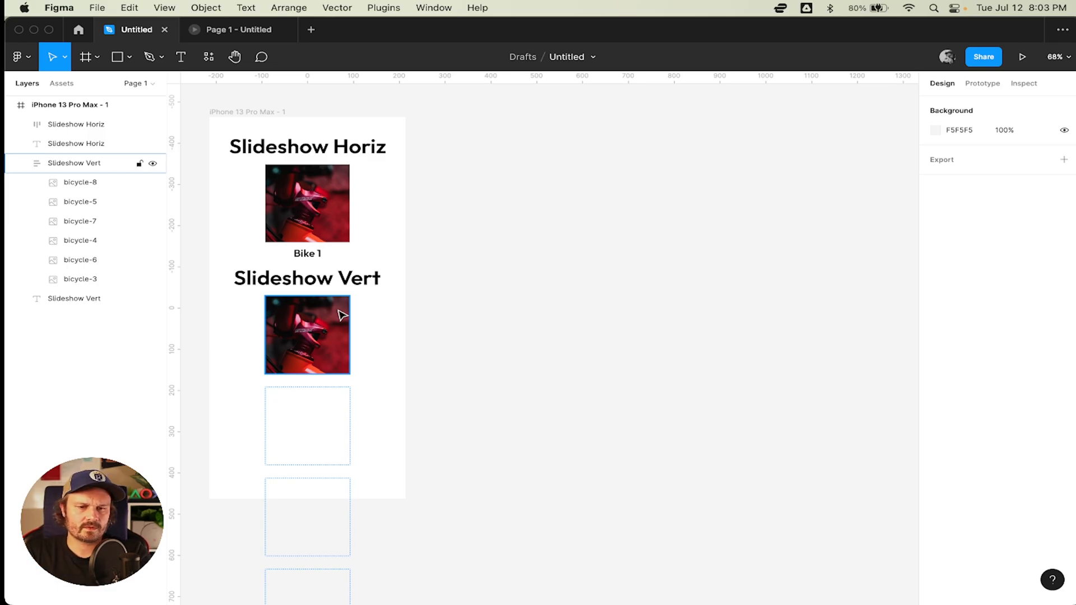
Set the overflow scrolling of the Slideshow Vert frame to vertical scrolling in its prototype settings.
left_click(320, 333)
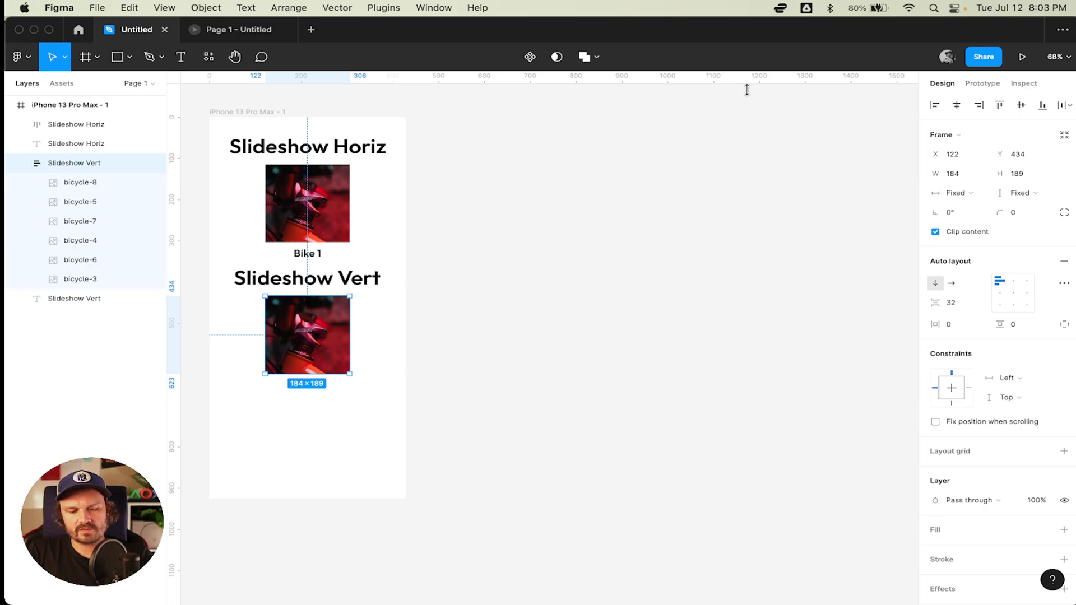
key("shift+e")
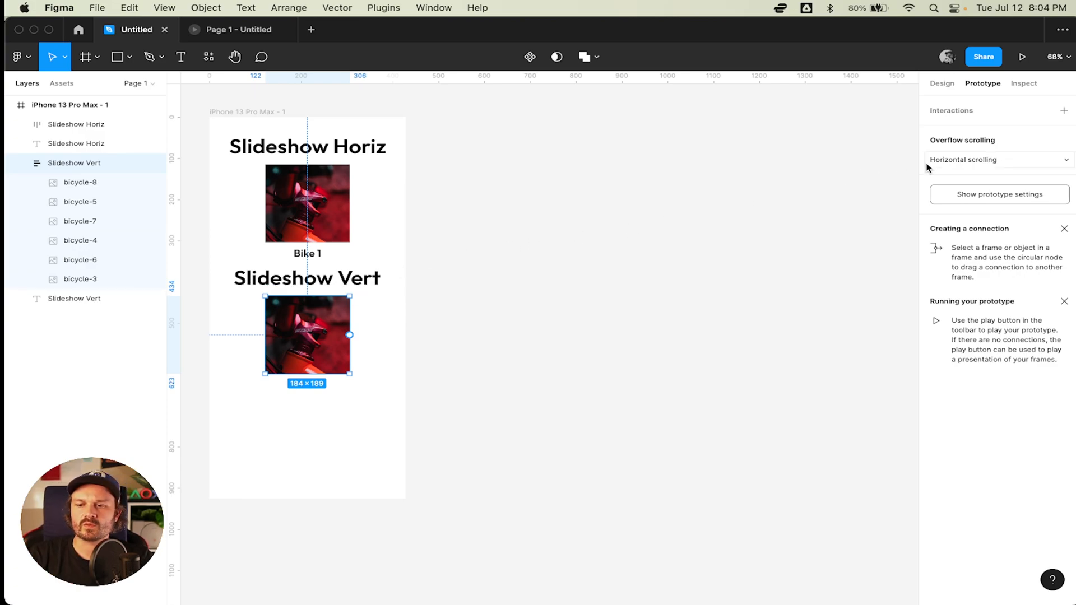
left_click(968, 160)
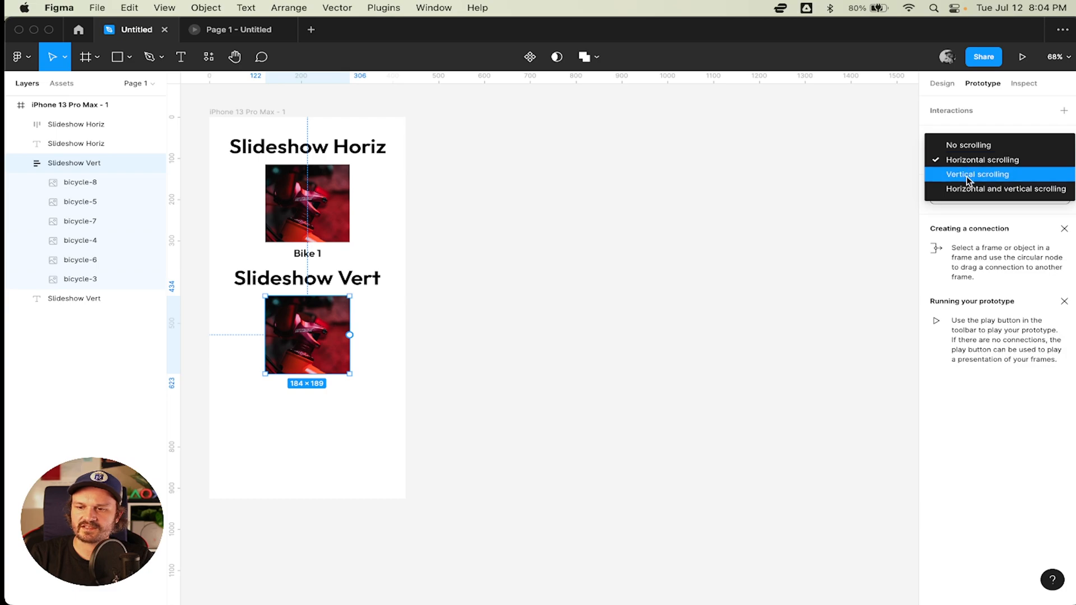
left_click(966, 174)
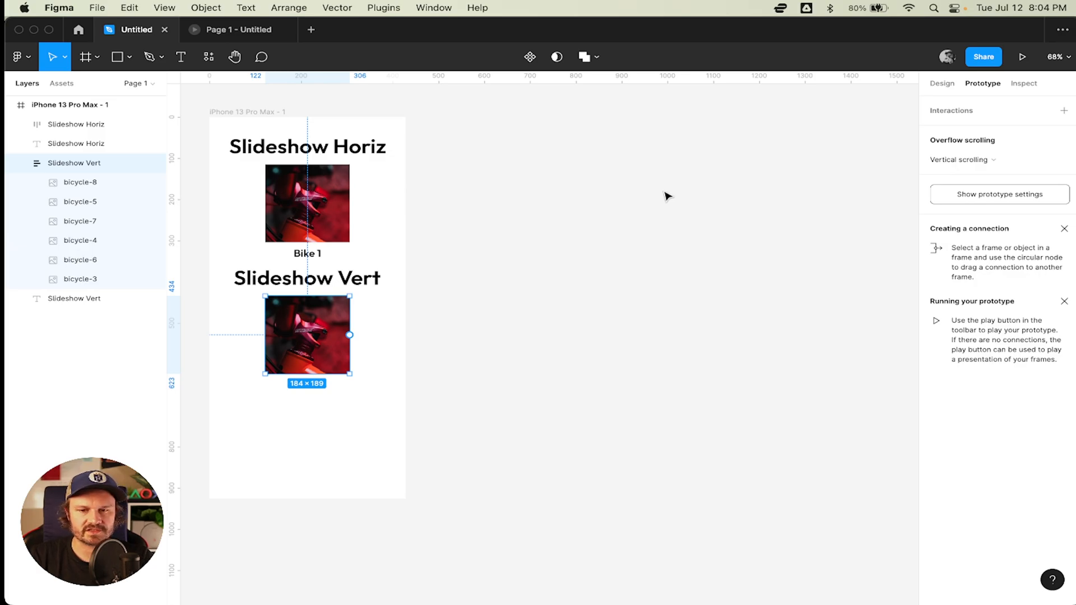
Test the scrolling of the slideshows in the prototype preview, then return to the design file.
left_click(238, 30)
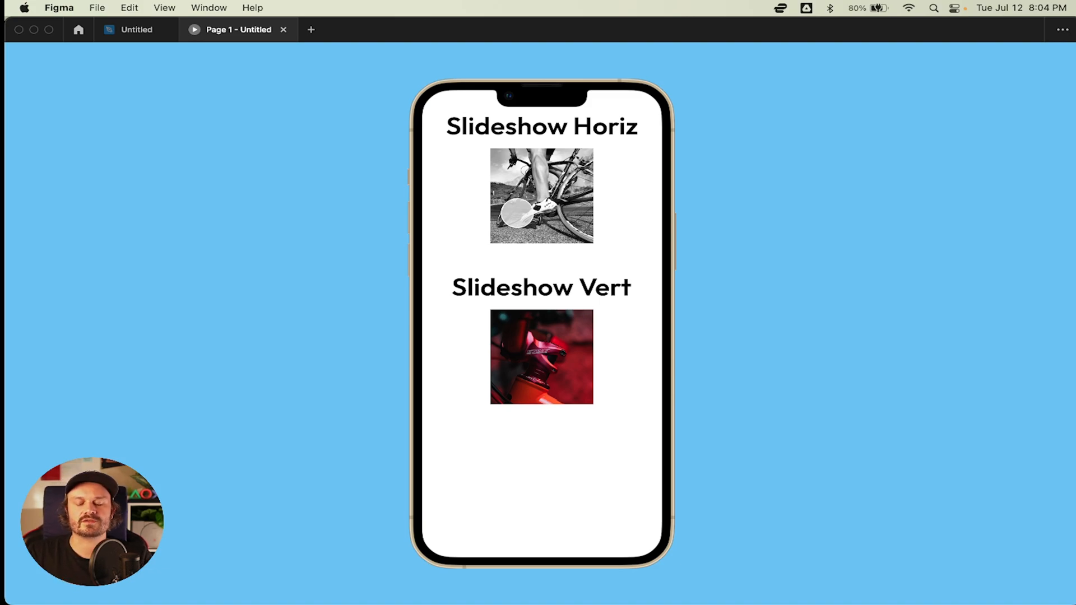
left_click(116, 29)
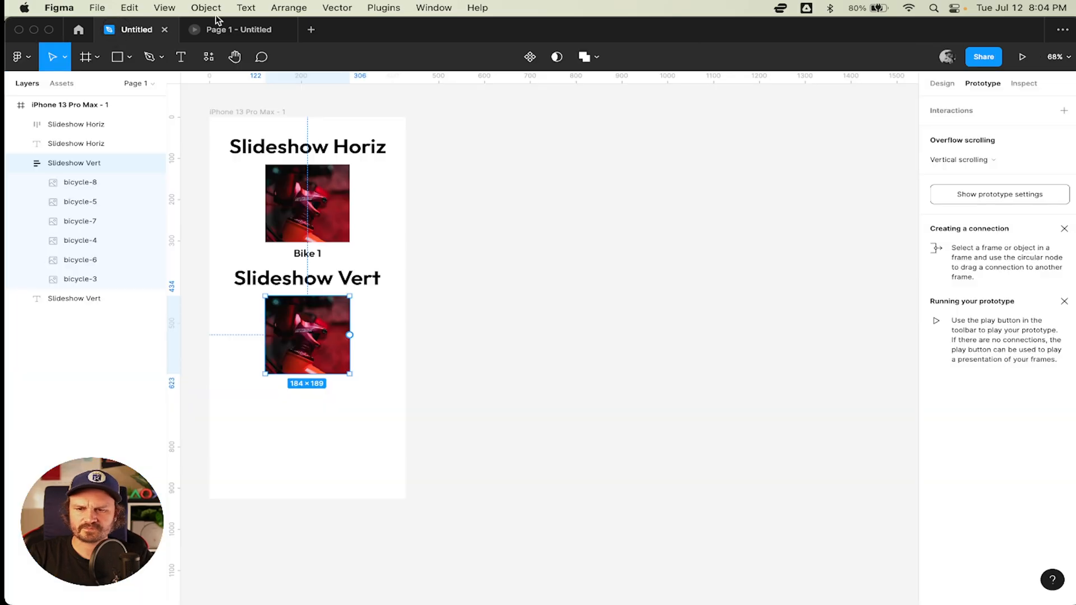
key("shift+e")
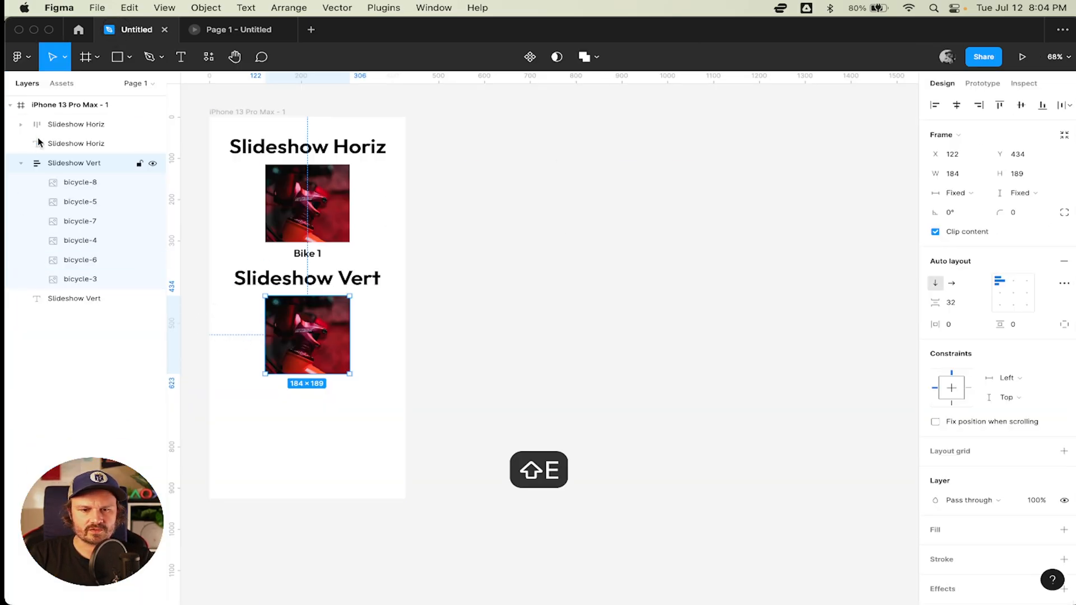
Review the Slideshow Vert frame's auto layout direction and its overflow scrolling options.
left_click(933, 286)
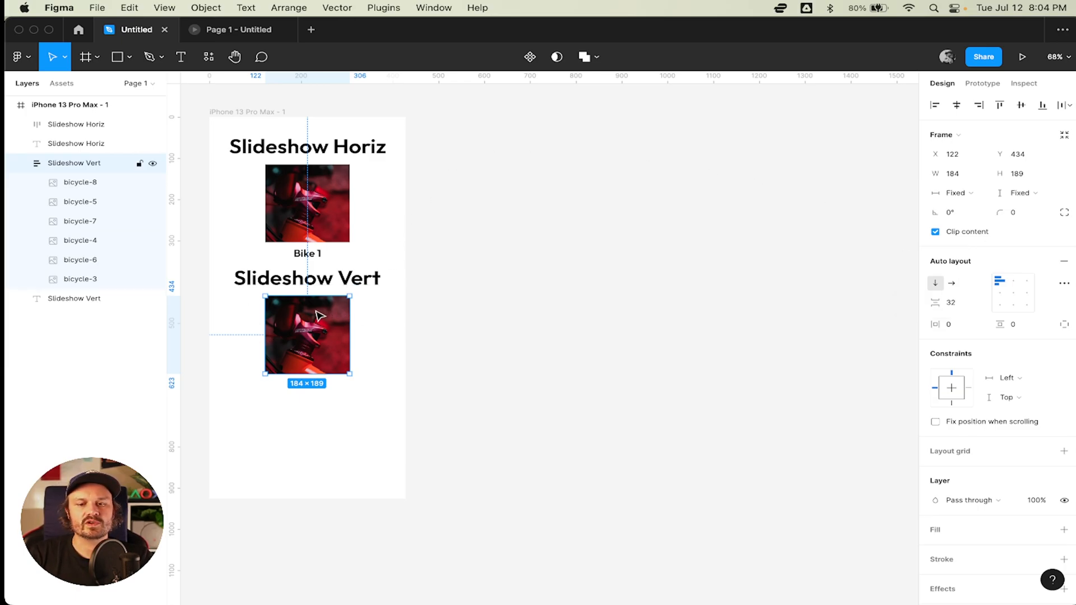
left_click(982, 84)
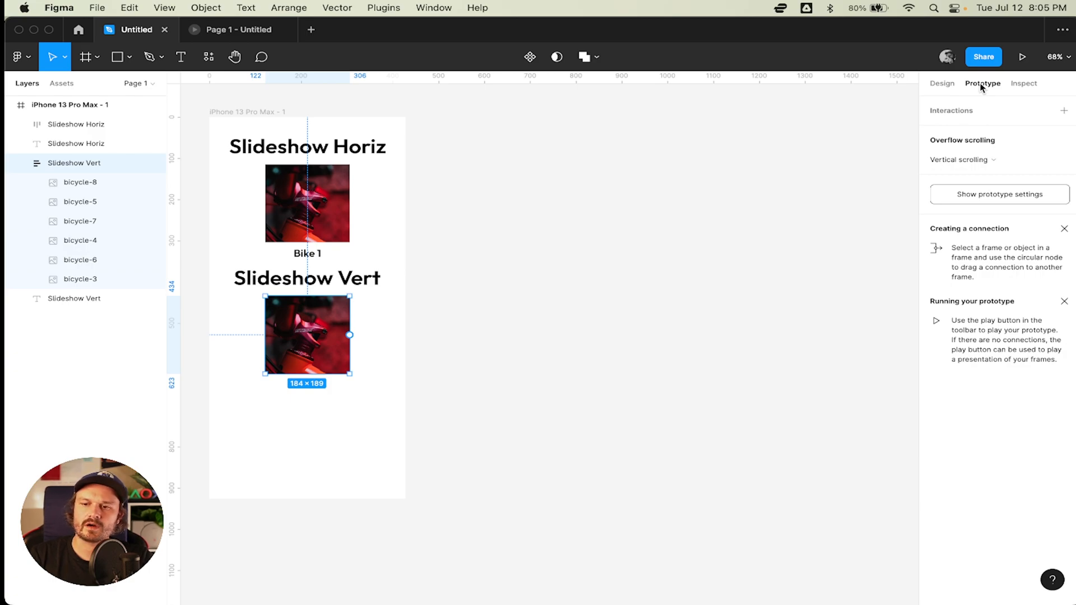
left_click(960, 161)
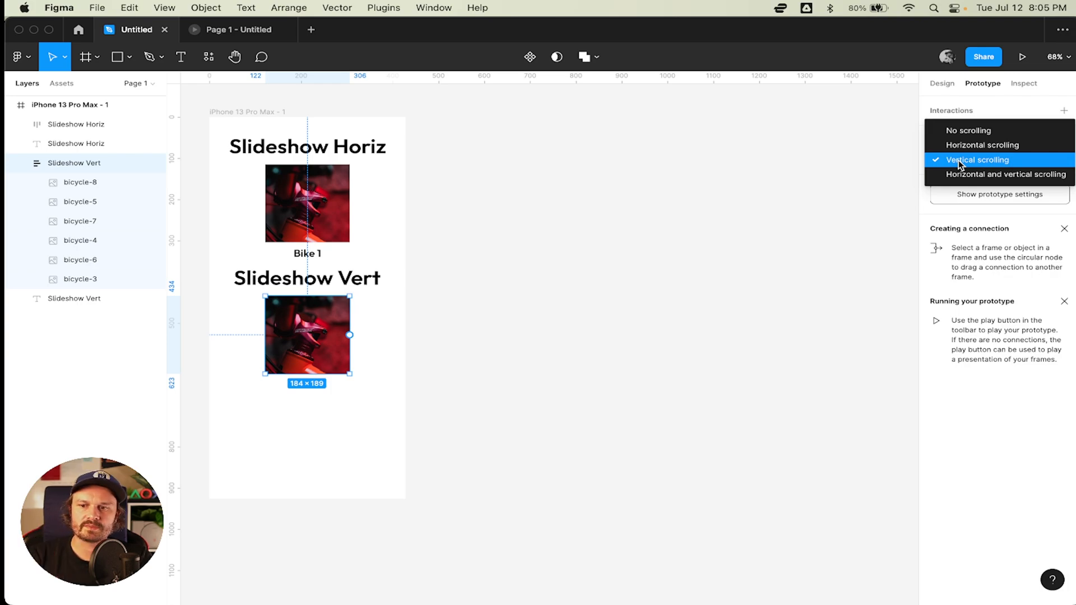
left_click(871, 176)
left_click(997, 159)
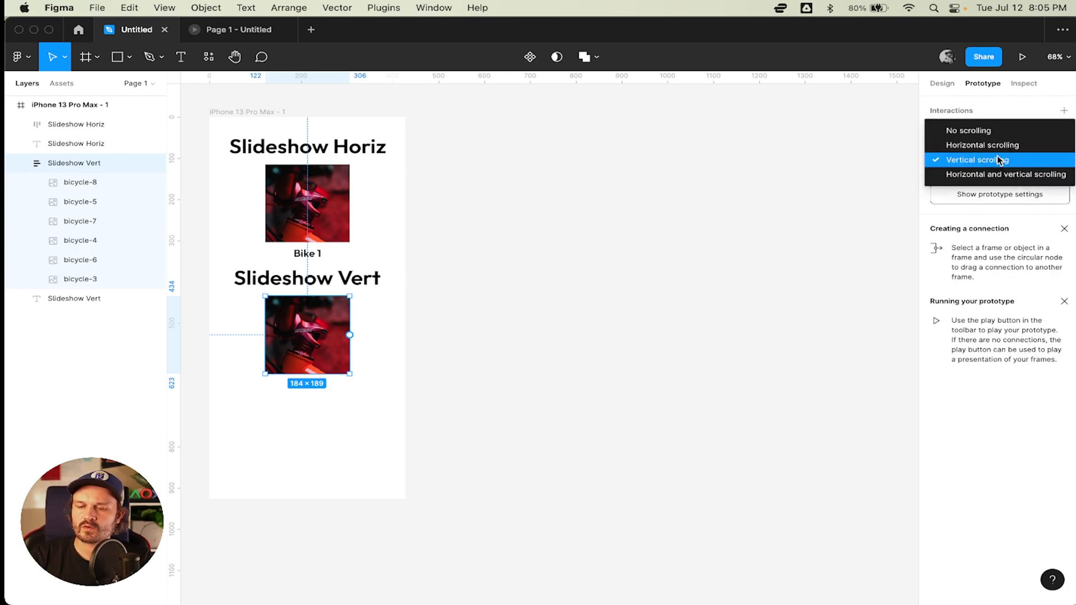
left_click(864, 167)
left_click(953, 162)
left_click(942, 163)
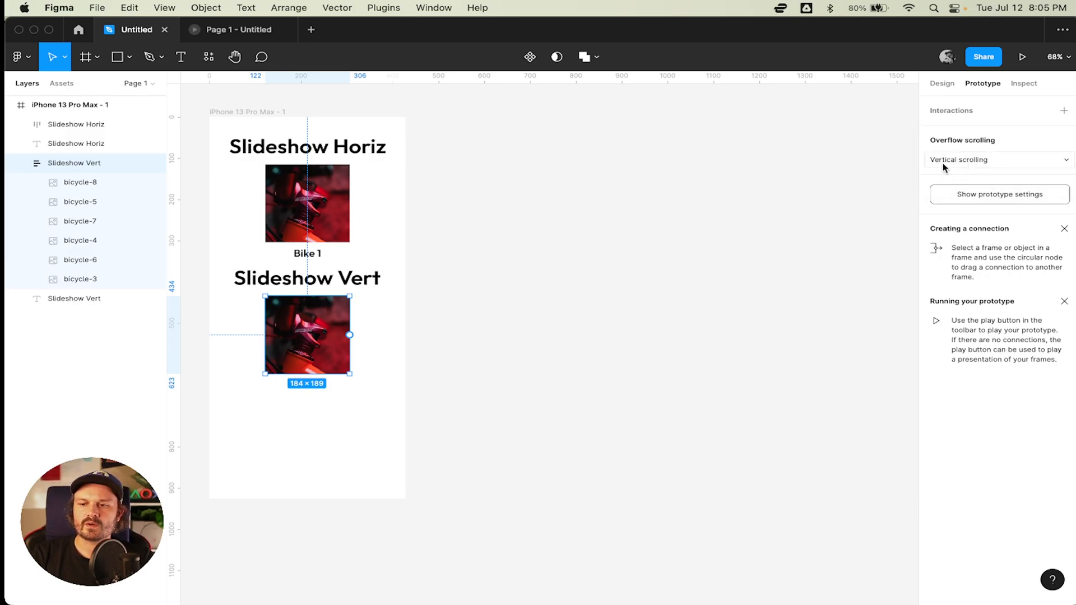
key("shift+w")
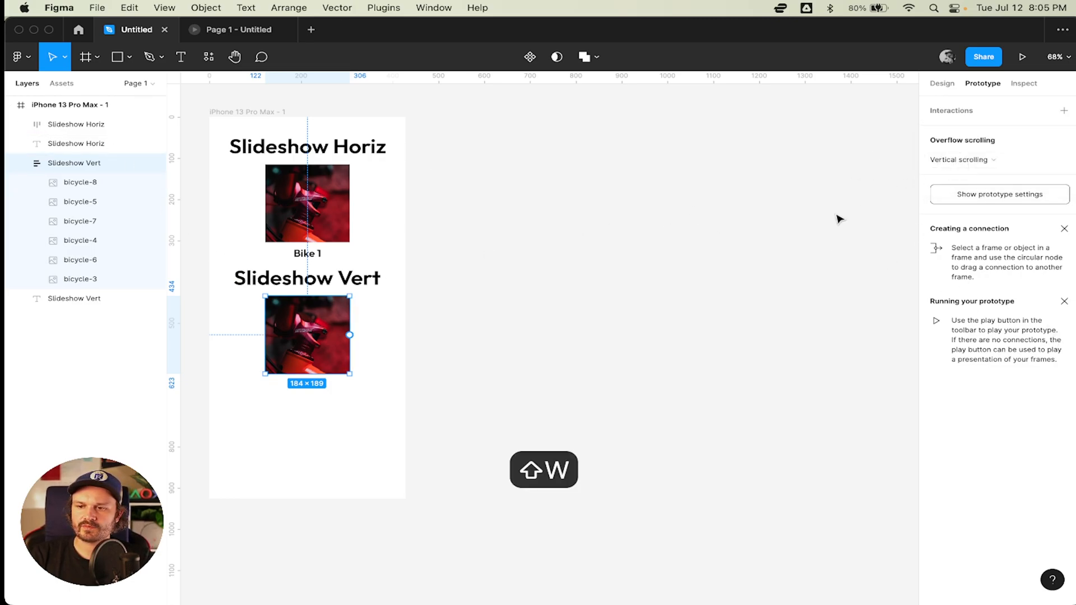
key("shift+e")
left_click(331, 311)
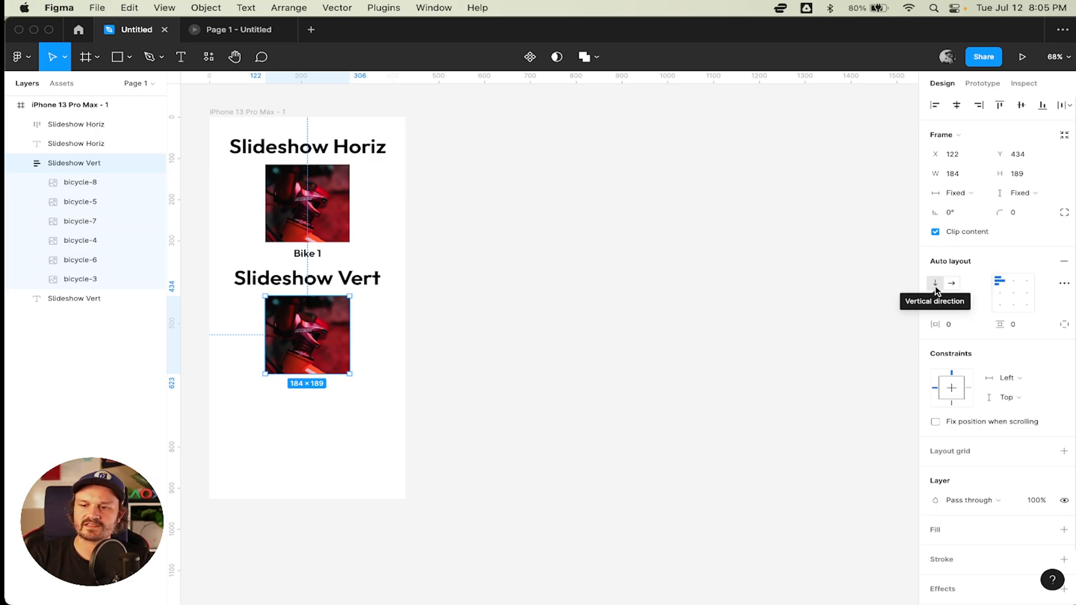
key("shift+e")
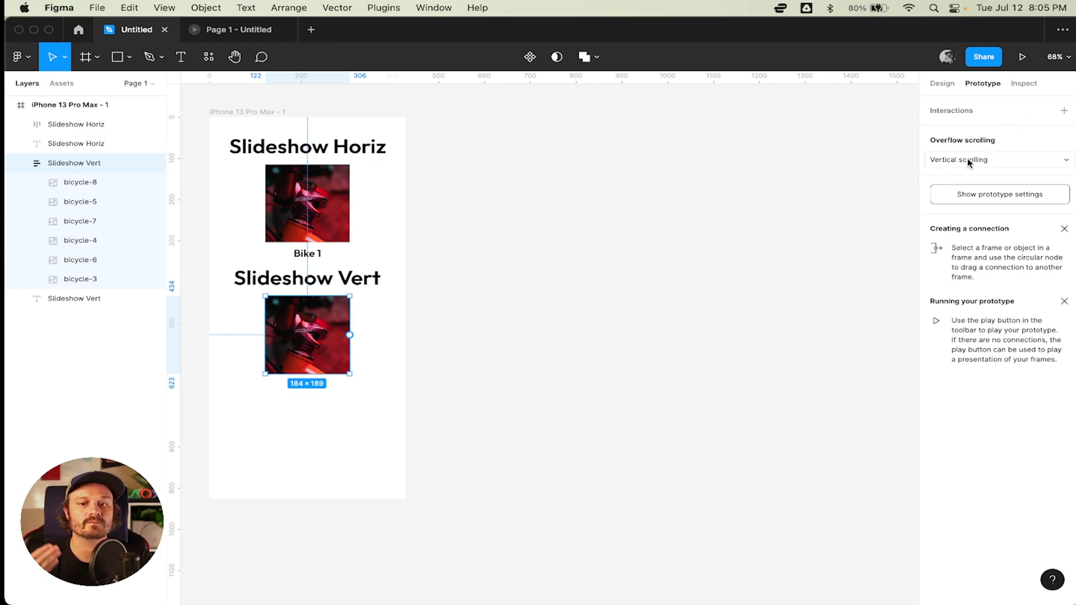
left_click(548, 330)
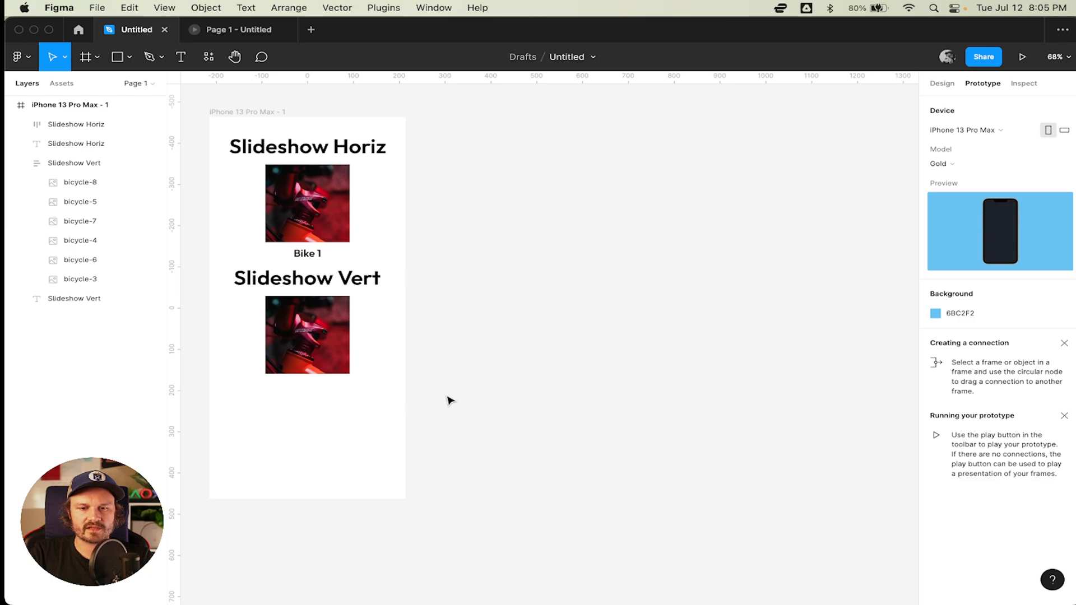
left_click(274, 336)
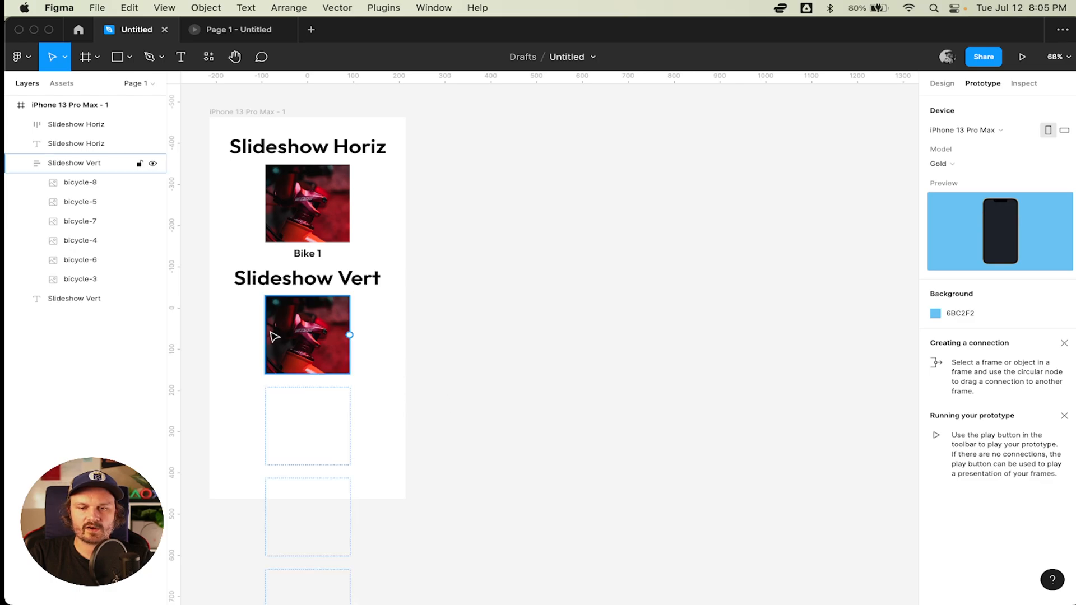
left_click(319, 328)
key("shift+e")
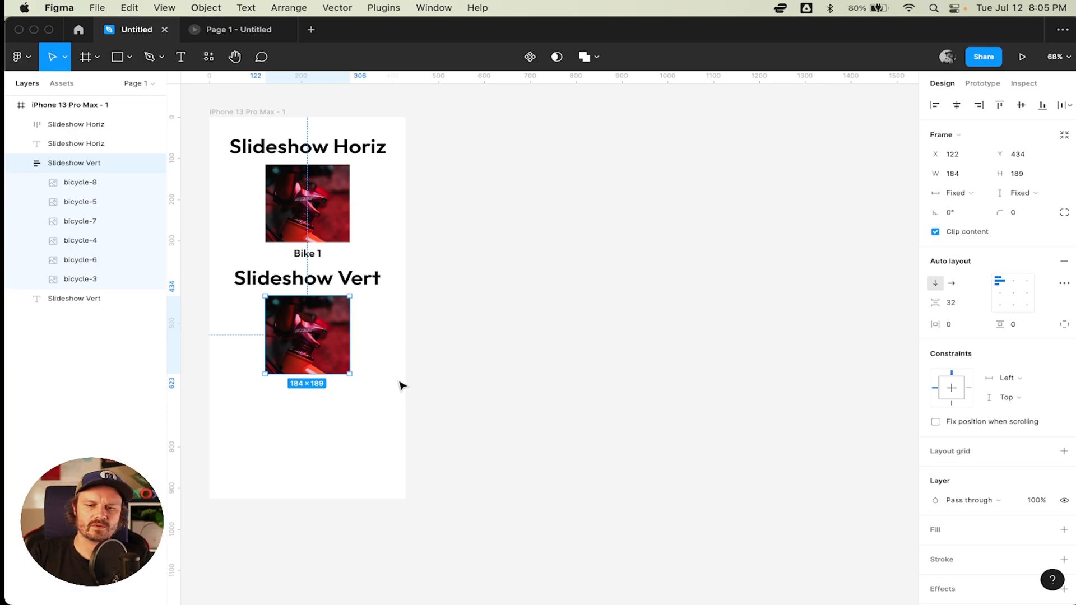
Draw a frame about 341 × 215 below the vertical slideshow and centre it horizontally on the phone screen.
key("f")
left_click_drag(229, 392, 383, 481)
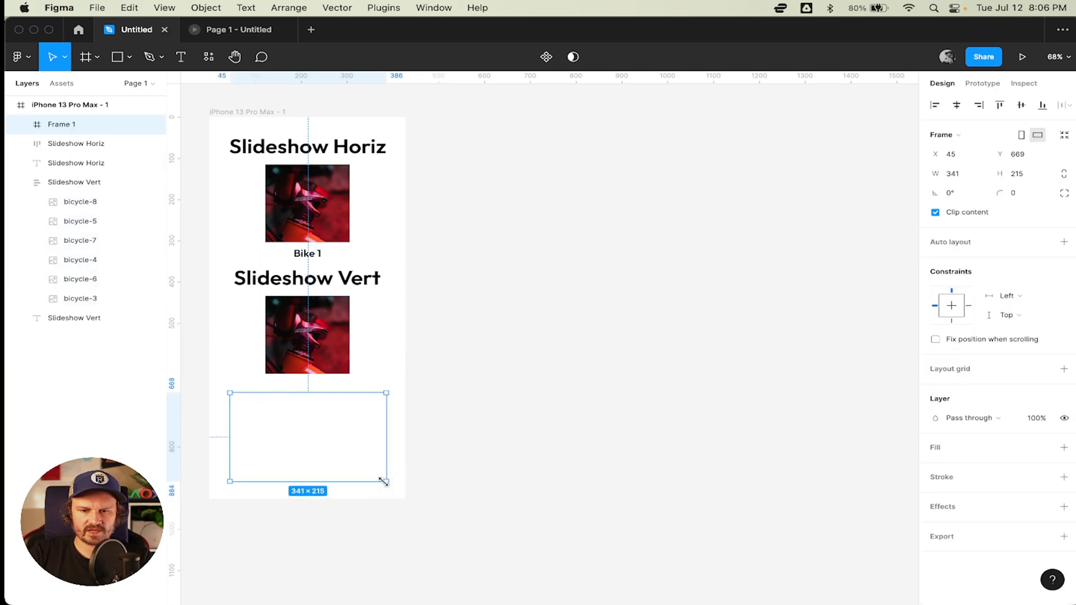
left_click(957, 104)
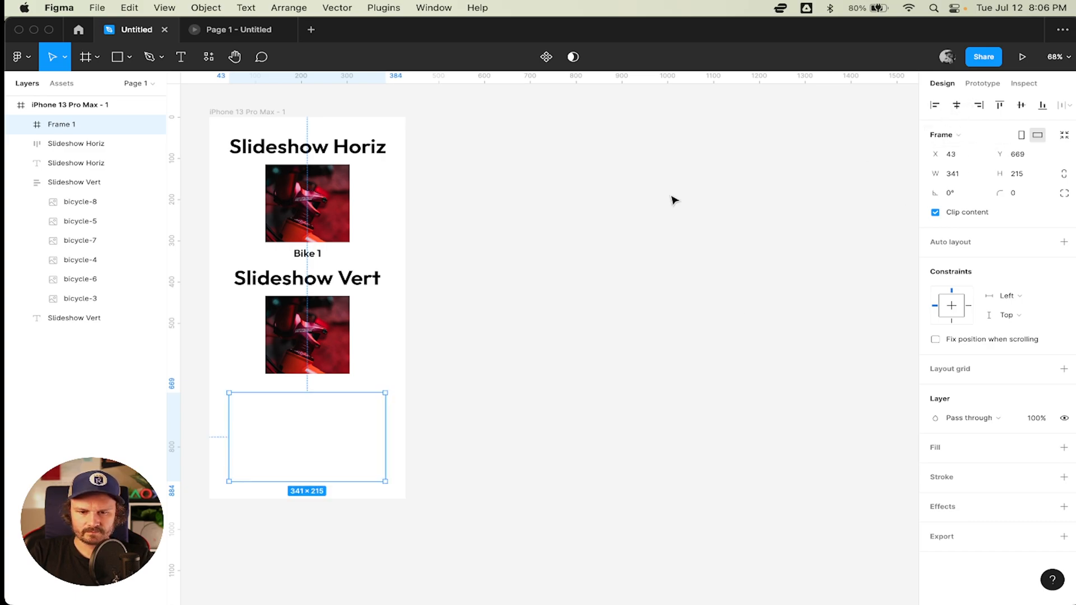
Rename the new frame "Map" and move it to the bottom of the layer order, with the Slideshow Vert layers collapsed.
double_click(63, 124)
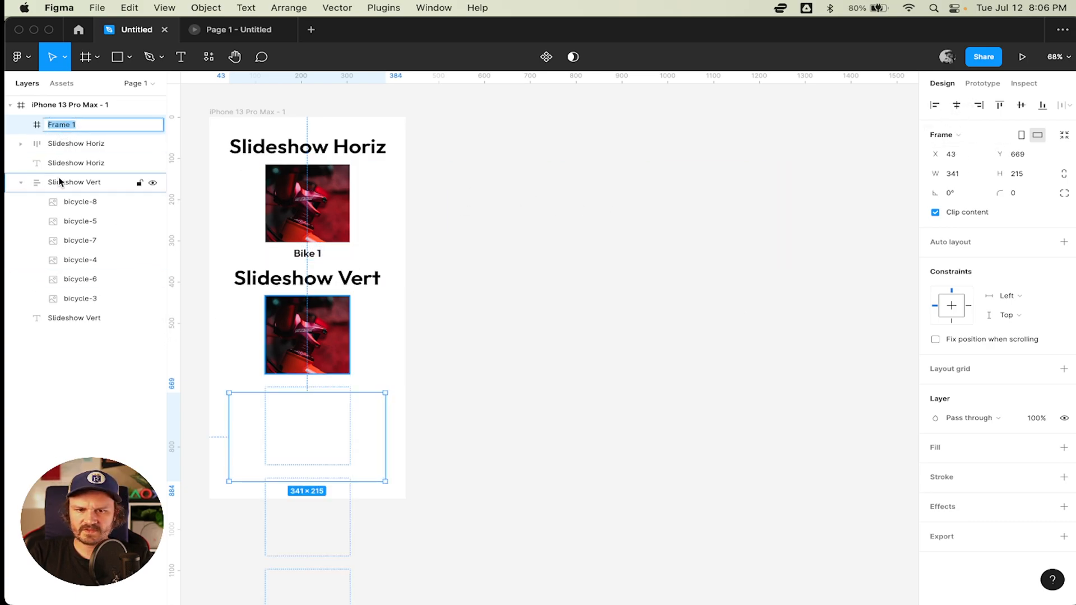
type("MAO")
key("BackSpace")
key("BackSpace")
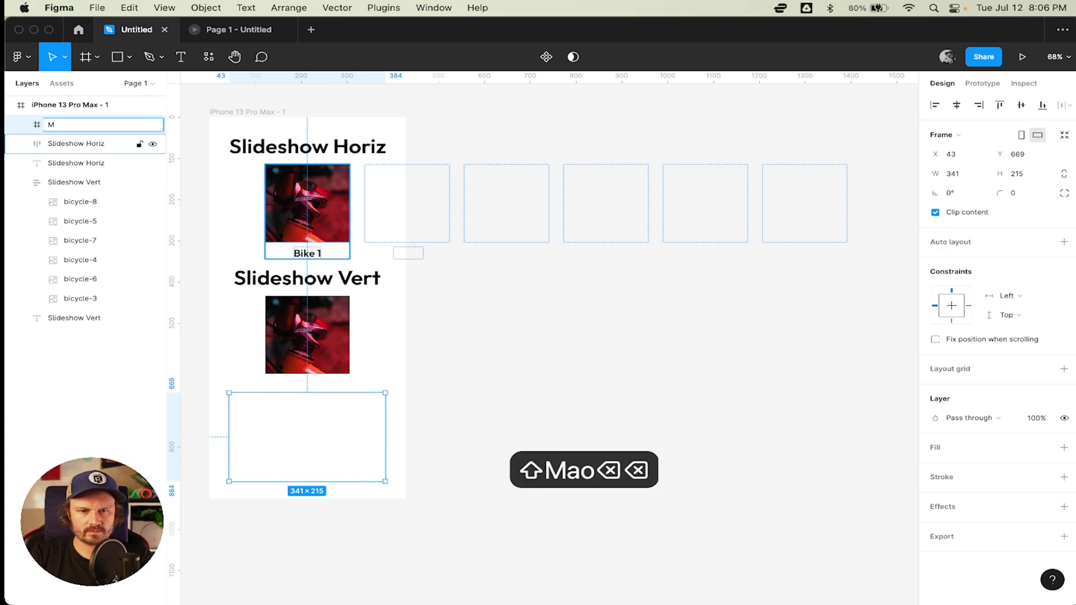
type("pa")
key("BackSpace")
key("BackSpace")
type("ap")
key("Return")
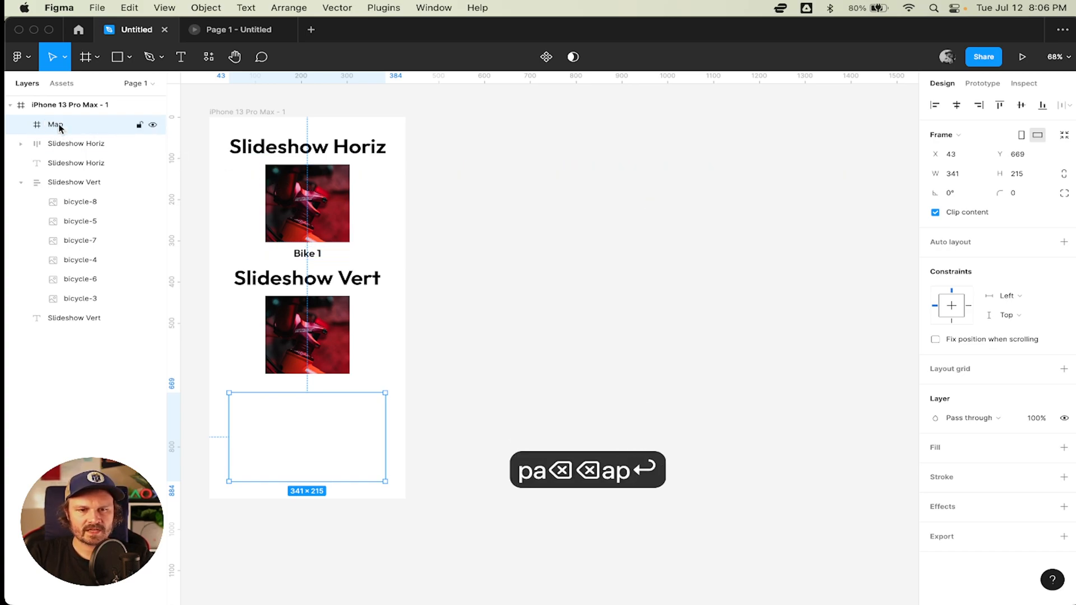
left_click(21, 182)
left_click_drag(84, 127, 84, 214)
Duplicate the Slideshow Vert title below the vertical slideshow as a horizontally centred title reading "Map".
left_click_drag(352, 285, 352, 392)
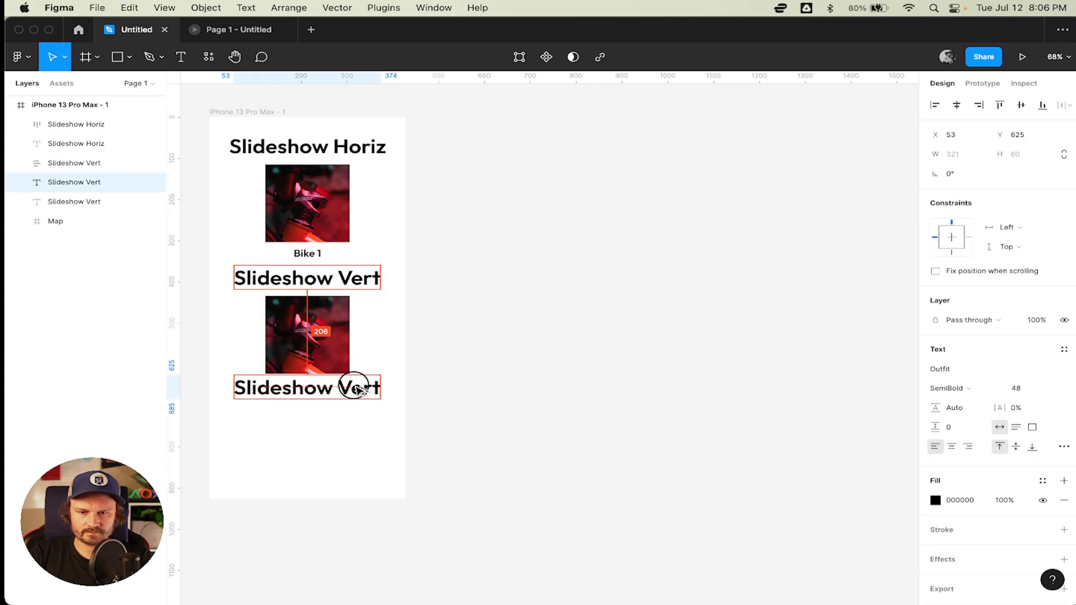
key("t")
left_click(344, 387)
key("cmd+a")
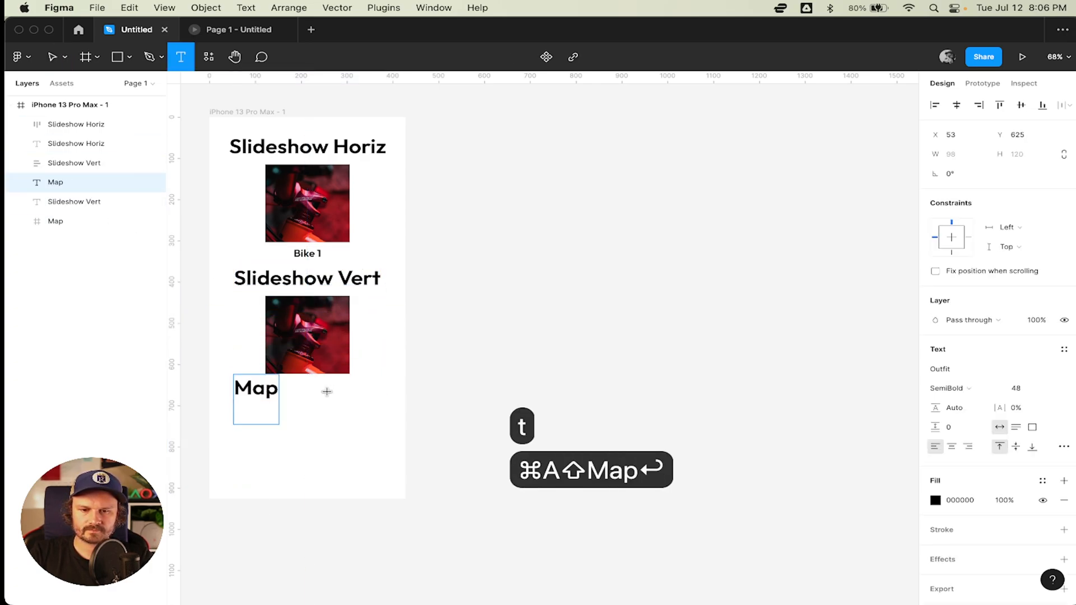
key("BackSpace")
key("Escape")
left_click(956, 105)
Move the Map frame down beneath the Map title, to Y 700.
left_click_drag(330, 427, 332, 438)
left_click(524, 427)
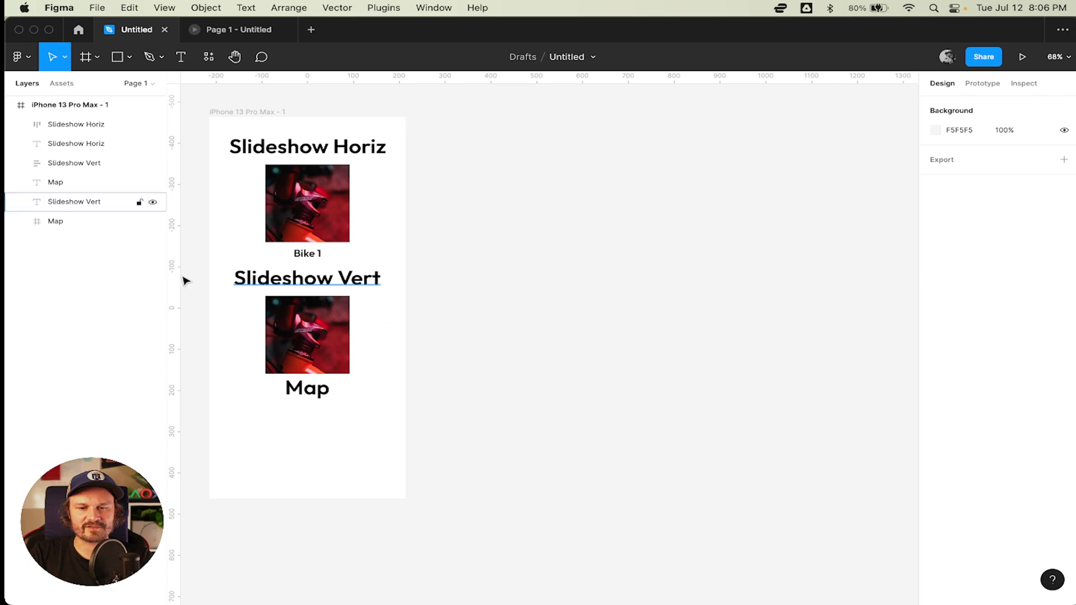
left_click(328, 427)
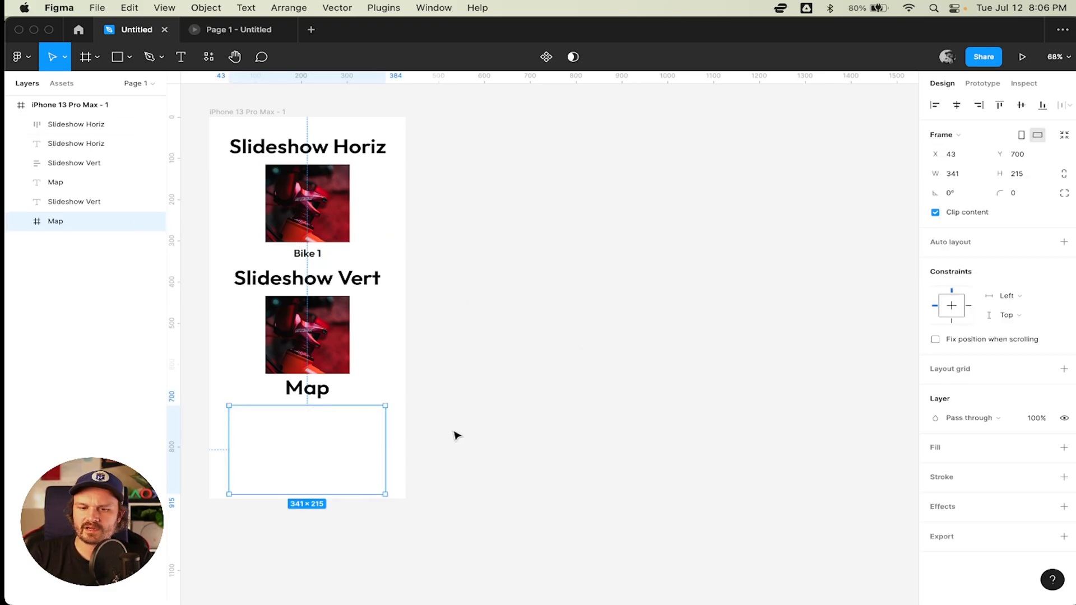
Switch to the Brave browser and load Google Maps in place of the open Spotify page.
key("super+Tab")
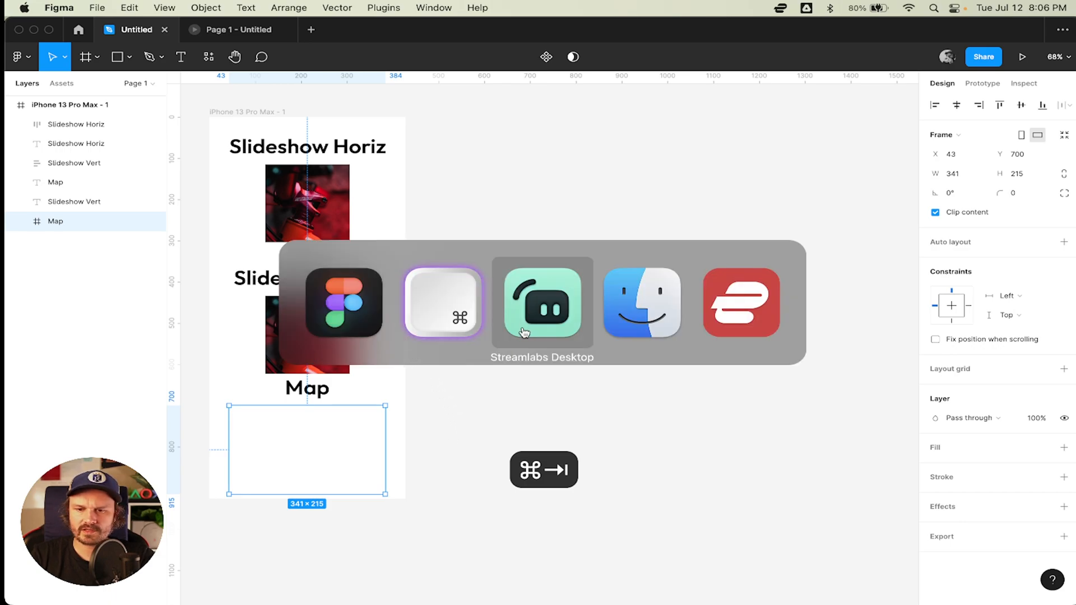
mouse_move(436, 585)
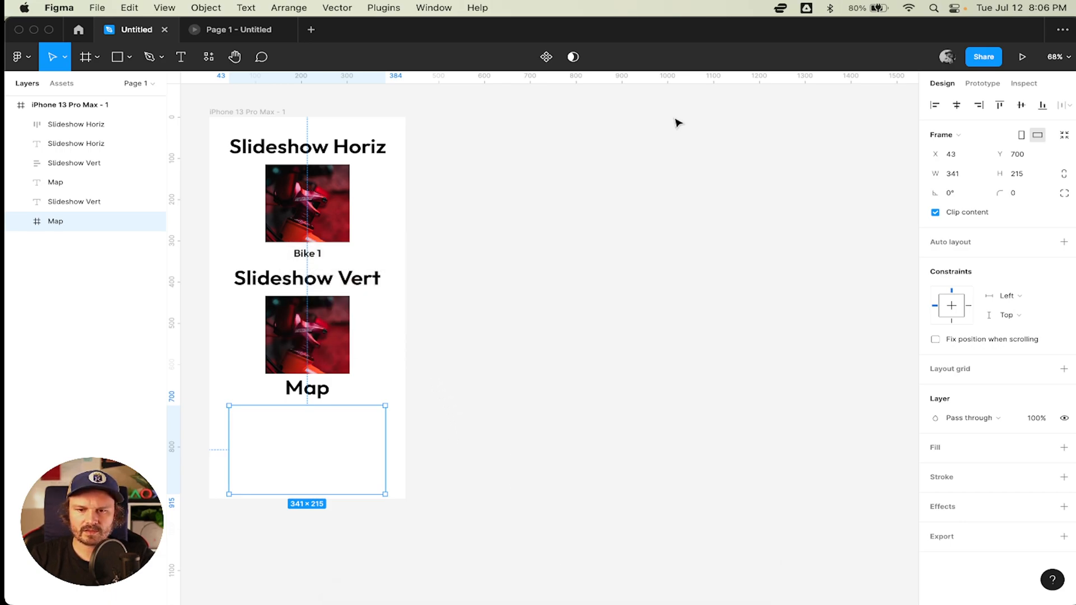
key("super+Tab")
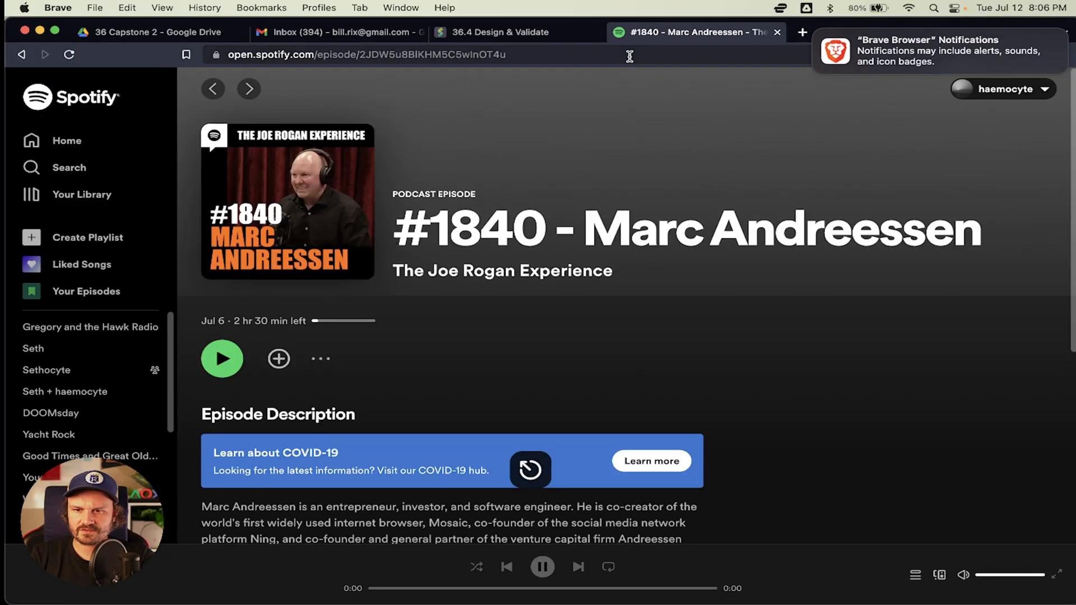
left_click(629, 56)
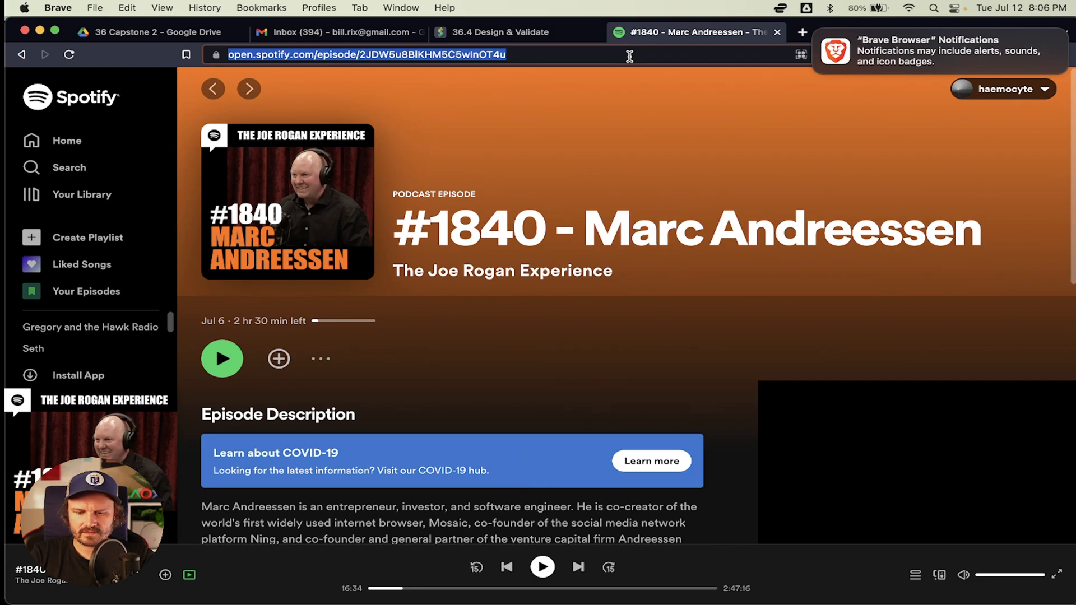
type("map")
key("Return")
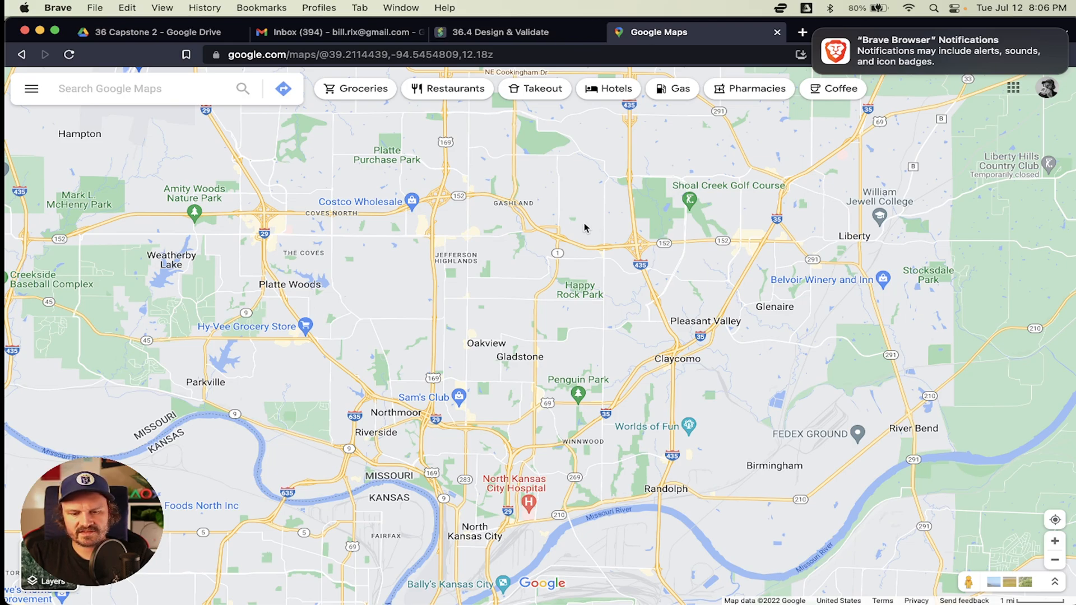
Capture a screenshot of the central map area, copy the image and discard the capture file.
key("super+shift+4")
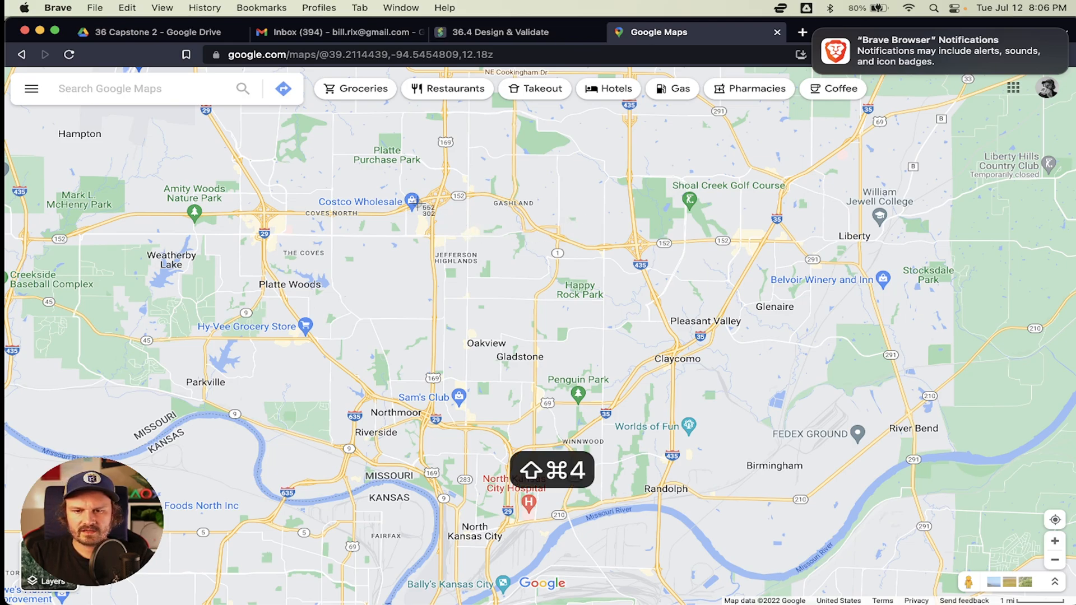
left_click_drag(222, 121, 876, 581)
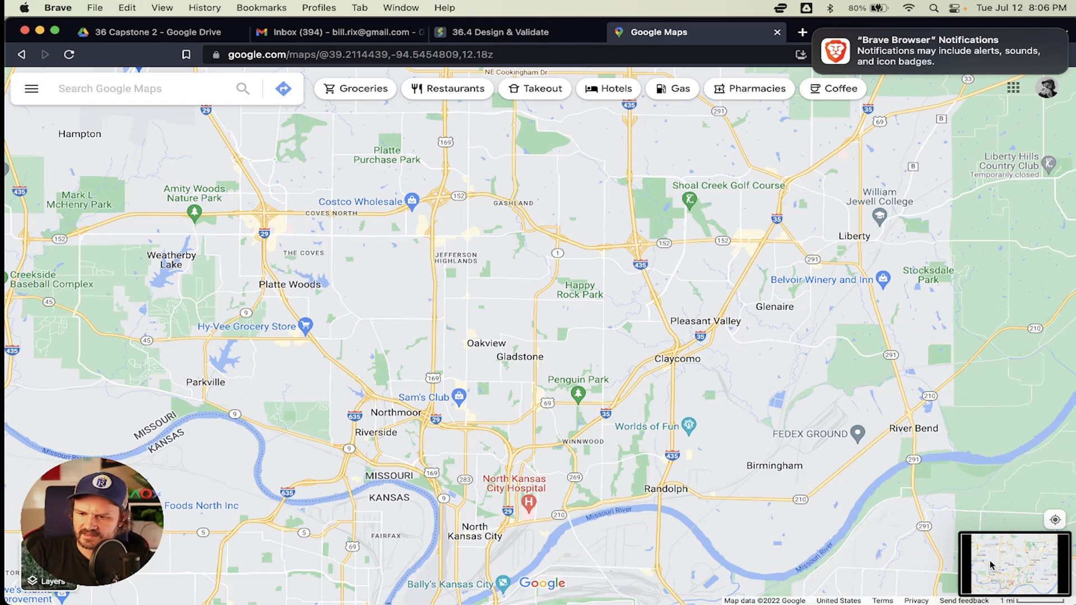
left_click(991, 565)
key("super+c")
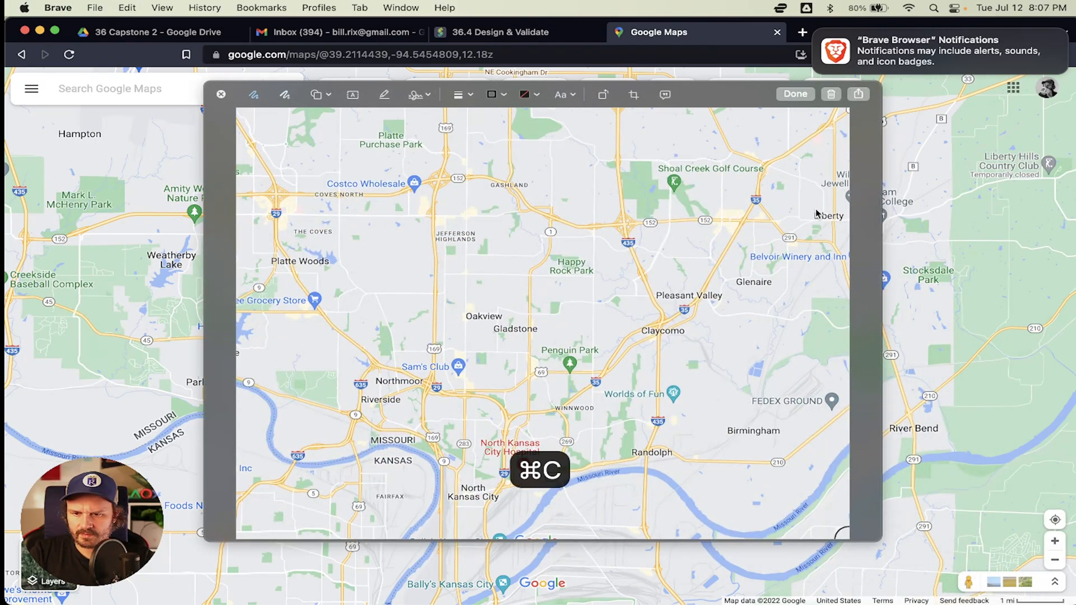
left_click(832, 93)
Switch back to Figma and paste the map screenshot onto the empty canvas beside the phone frame, at about X 235, Y -223.
key("super+Tab")
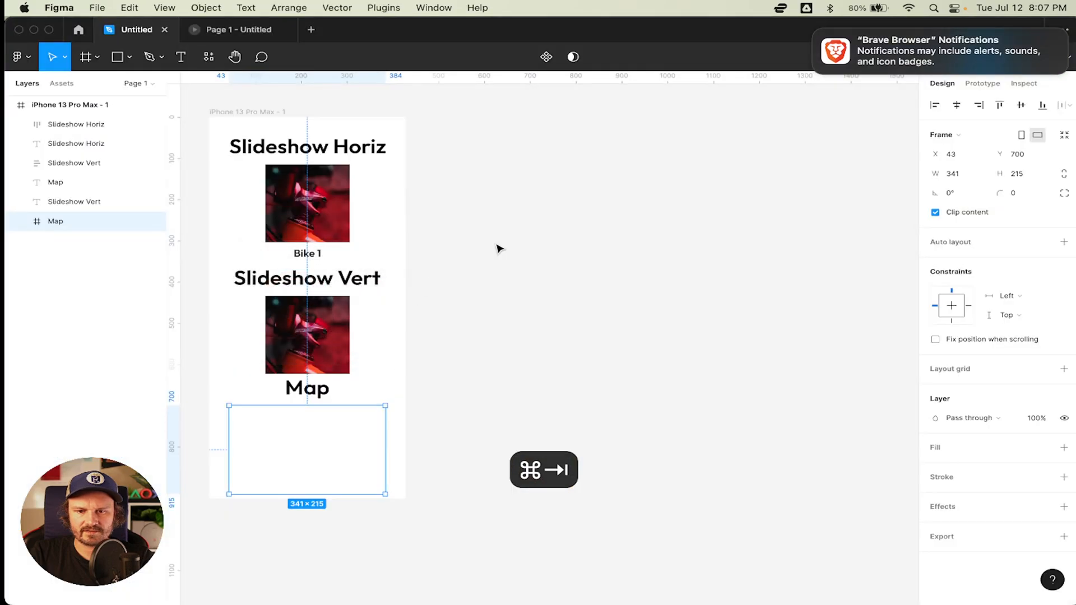
left_click(566, 235)
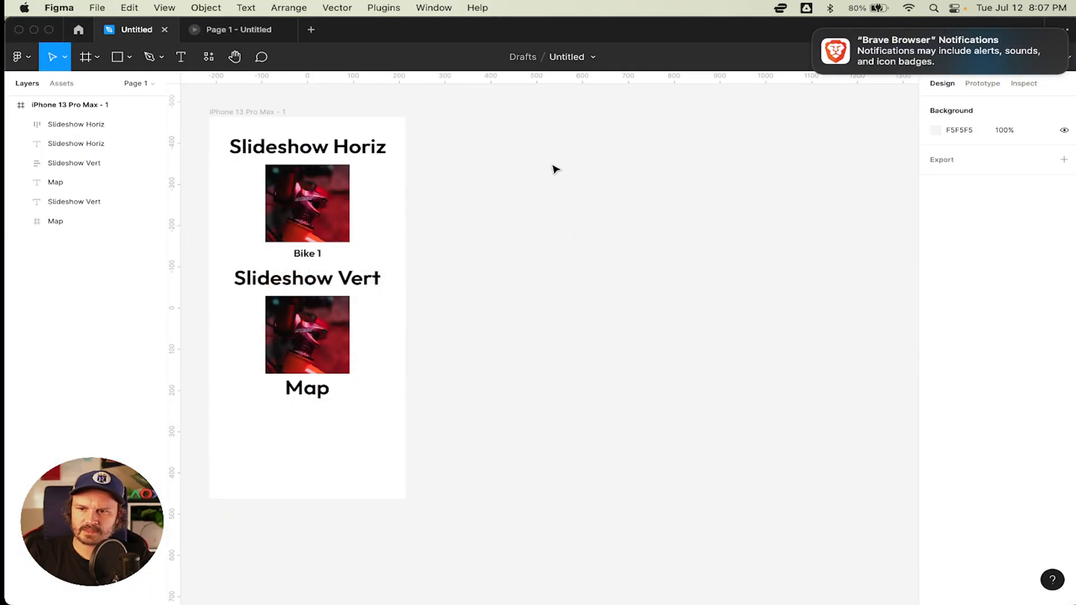
left_click(816, 31)
key("super+v")
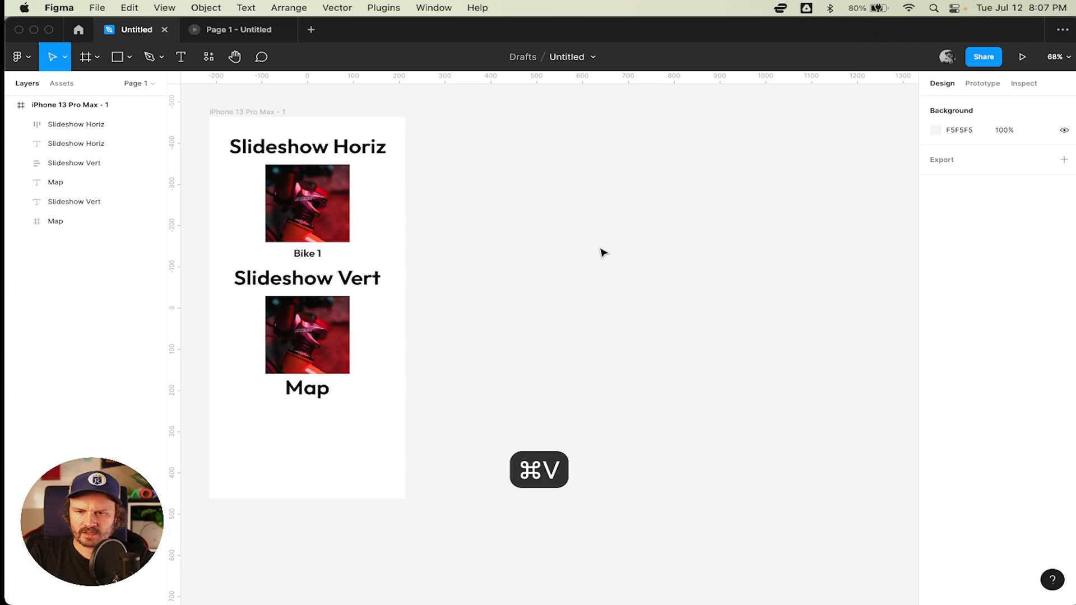
left_click_drag(552, 303, 623, 318)
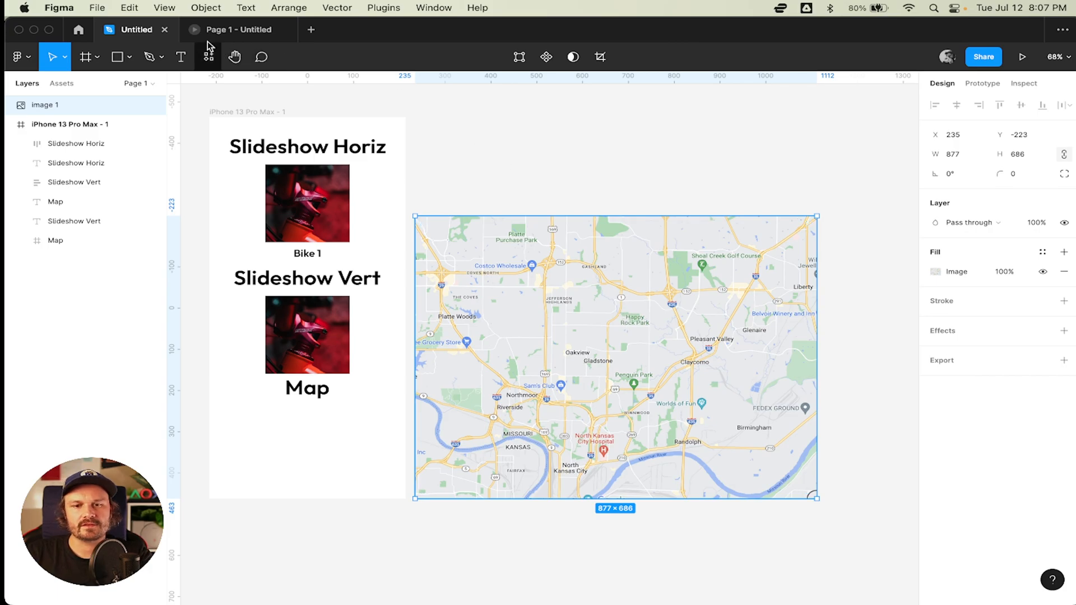
left_click(130, 57)
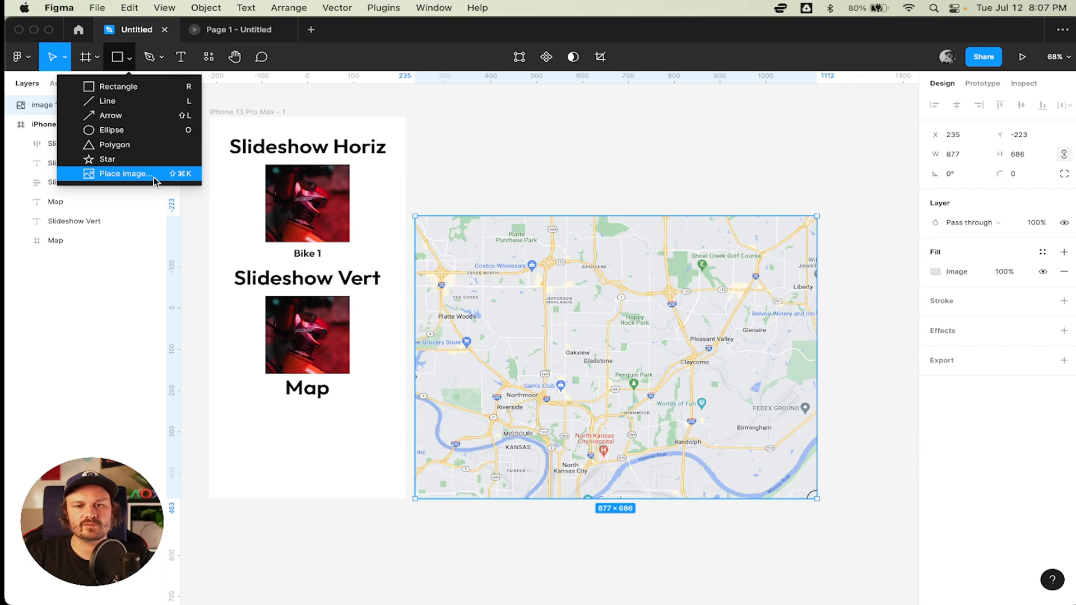
left_click(131, 57)
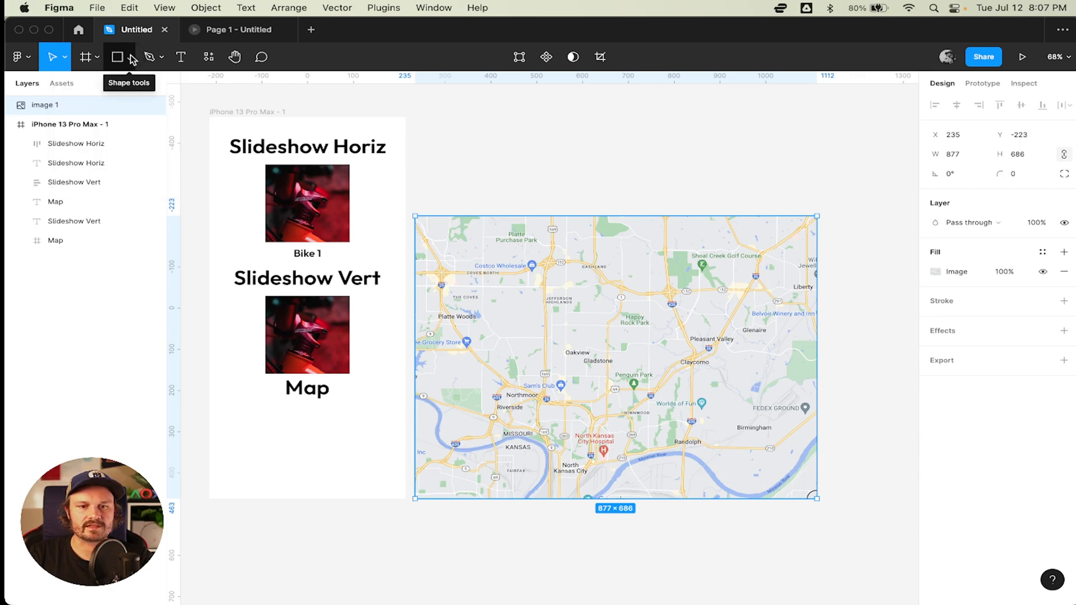
left_click(132, 58)
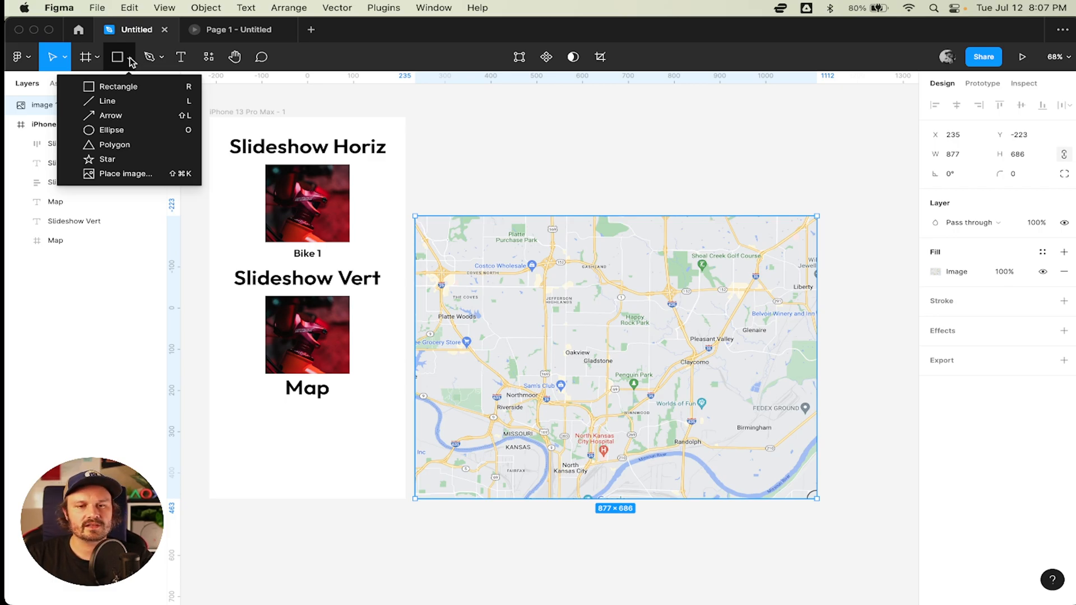
left_click(129, 57)
left_click(130, 56)
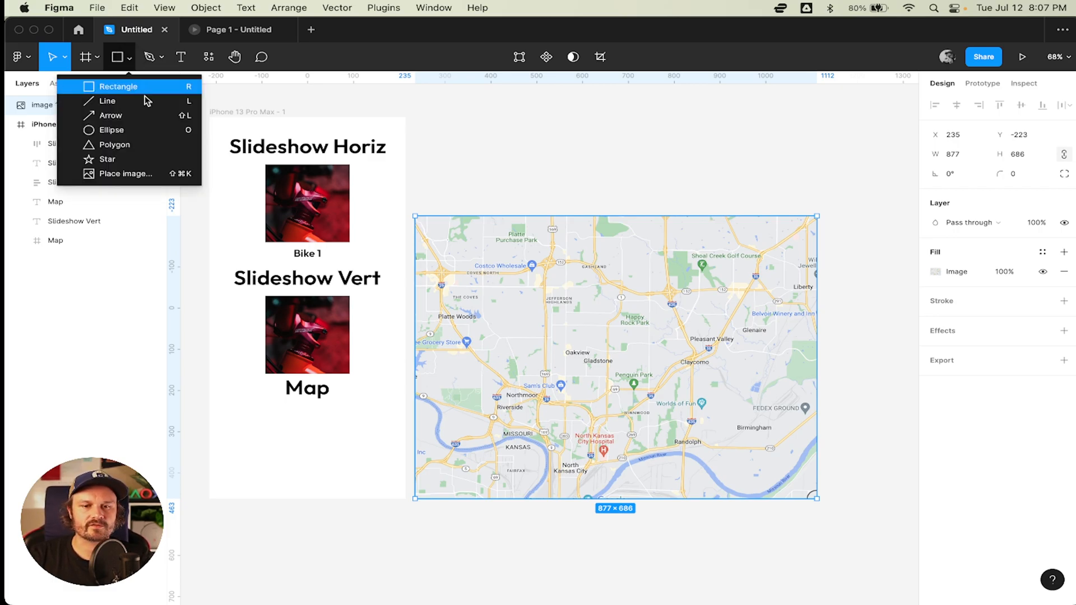
left_click(171, 174)
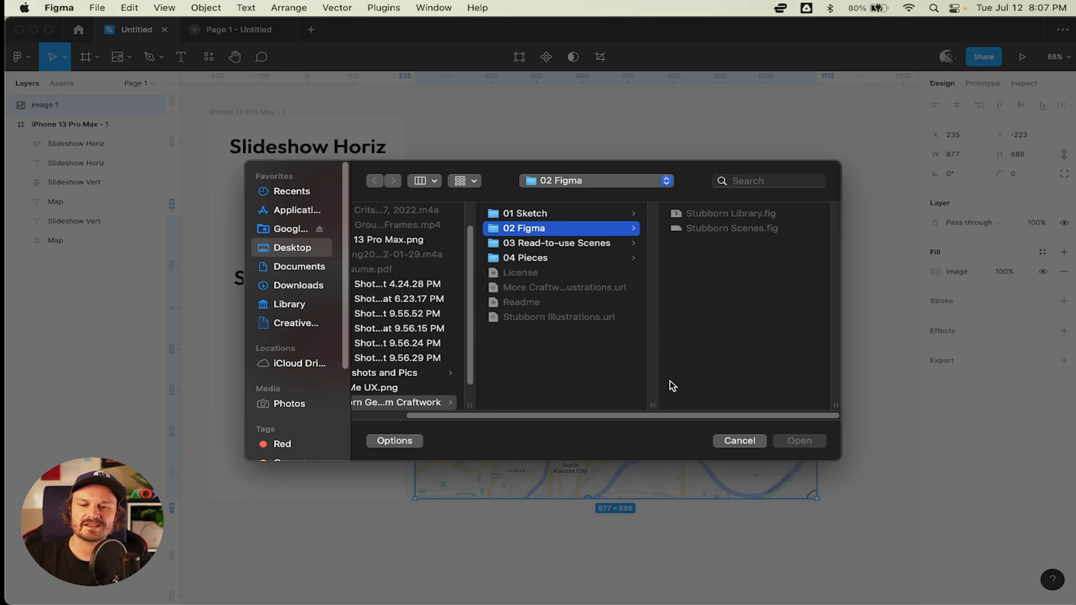
left_click(736, 442)
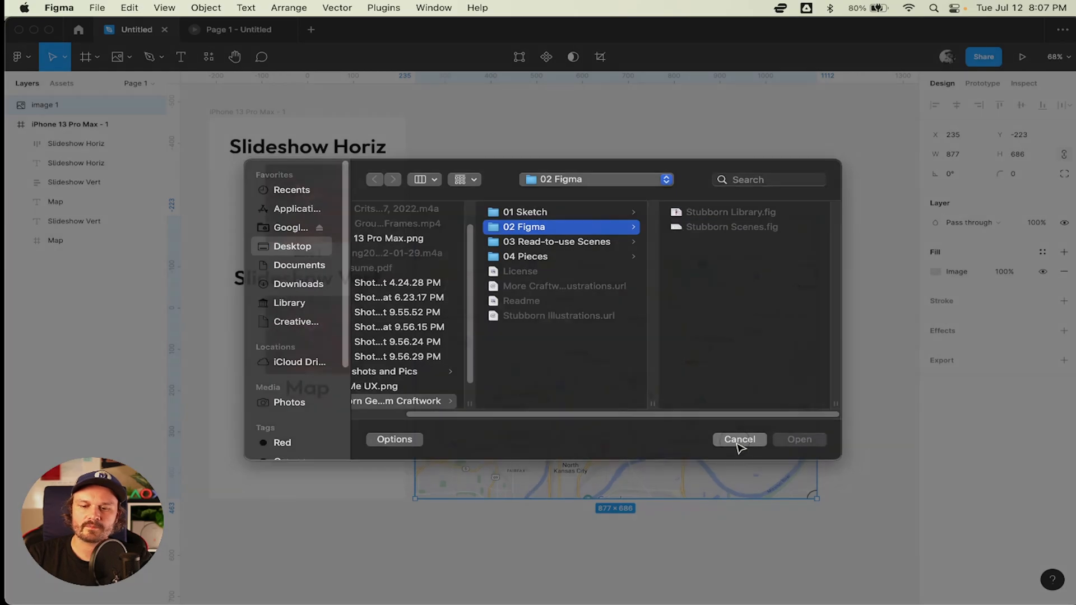
left_click(636, 197)
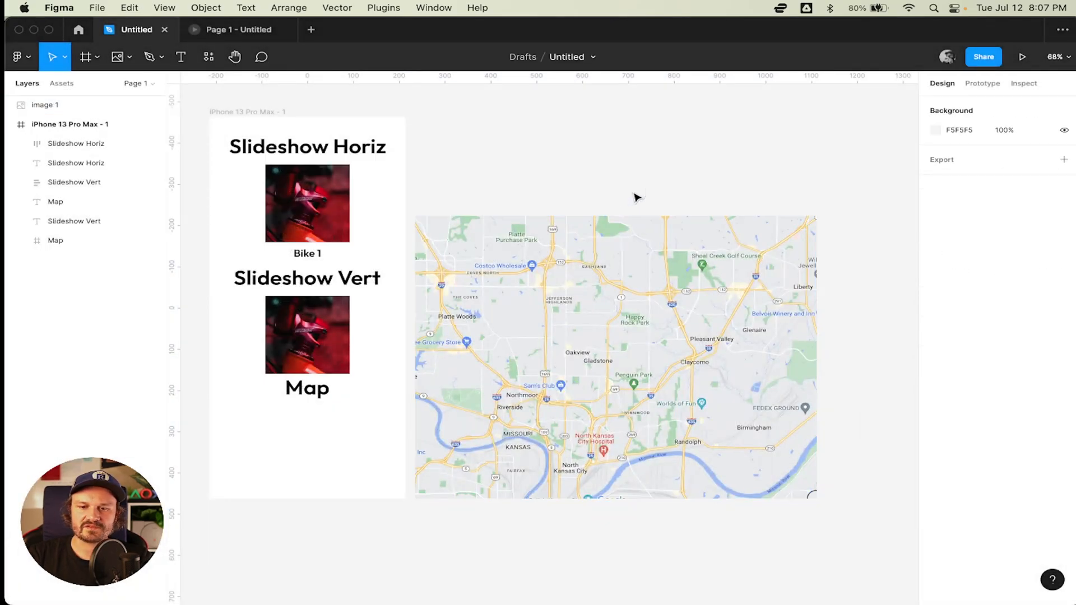
Rename the pasted map image layer "Map of North KC".
left_click(623, 253)
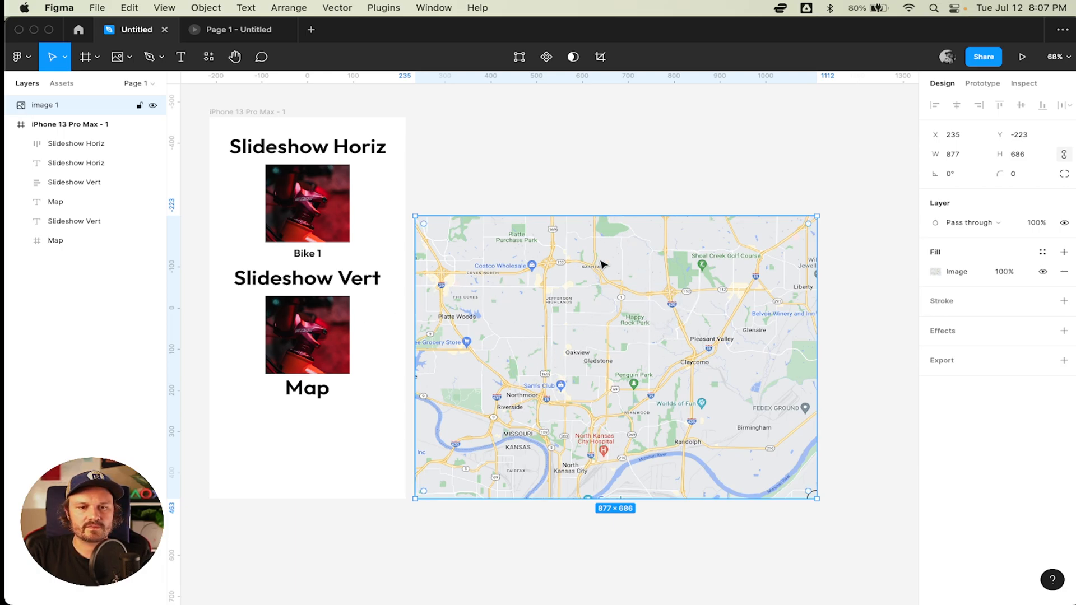
double_click(60, 105)
type("M")
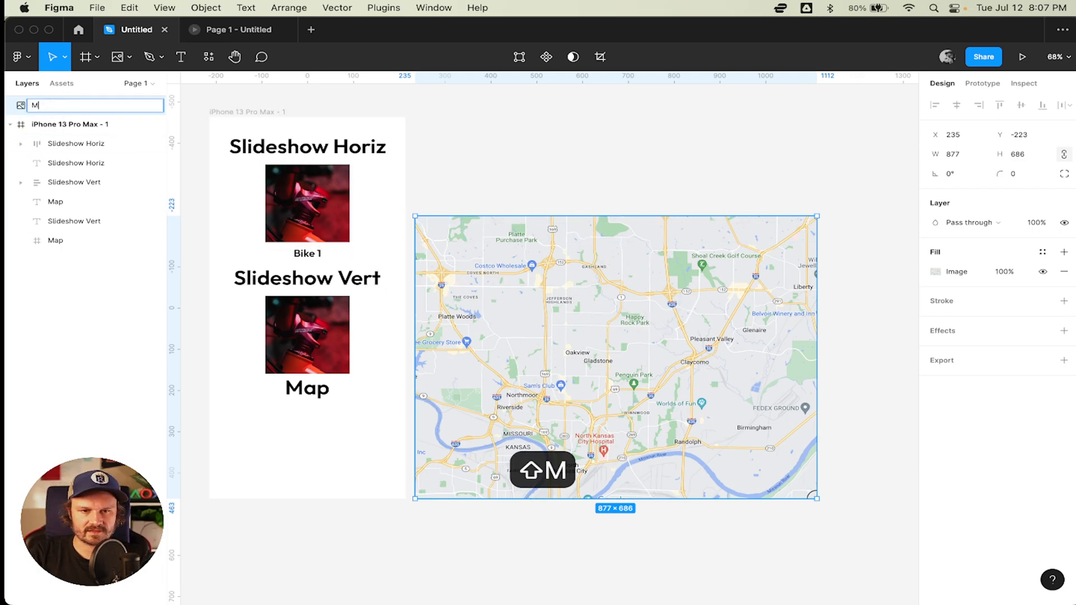
type("ap of north KC")
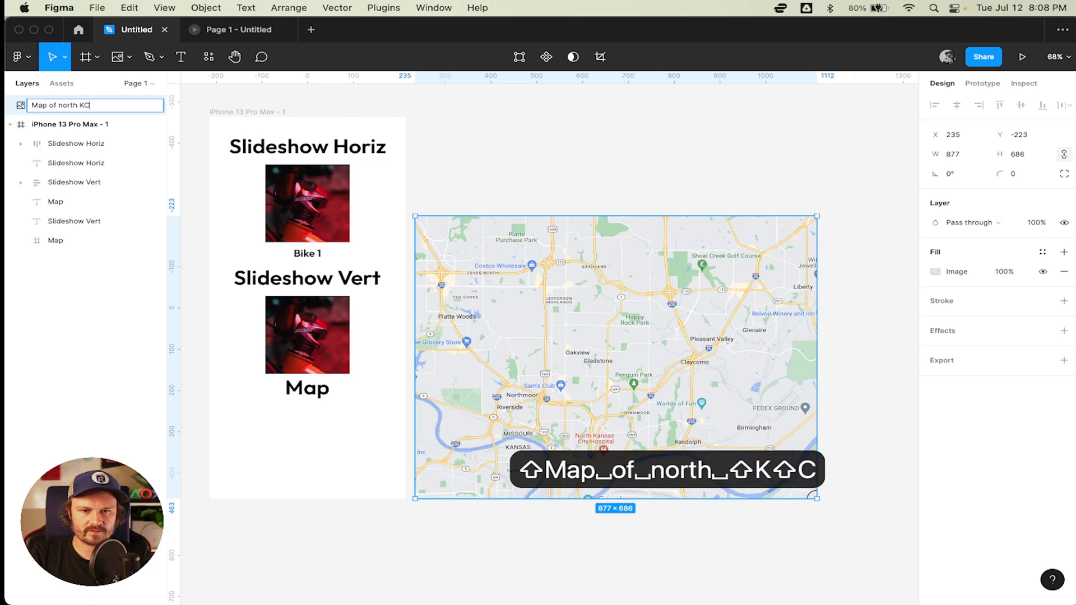
key("Left")
key("Left")
key("Left")
key("Left")
key("Left")
key("Left")
key("Left")
key("shift+Left")
type("N")
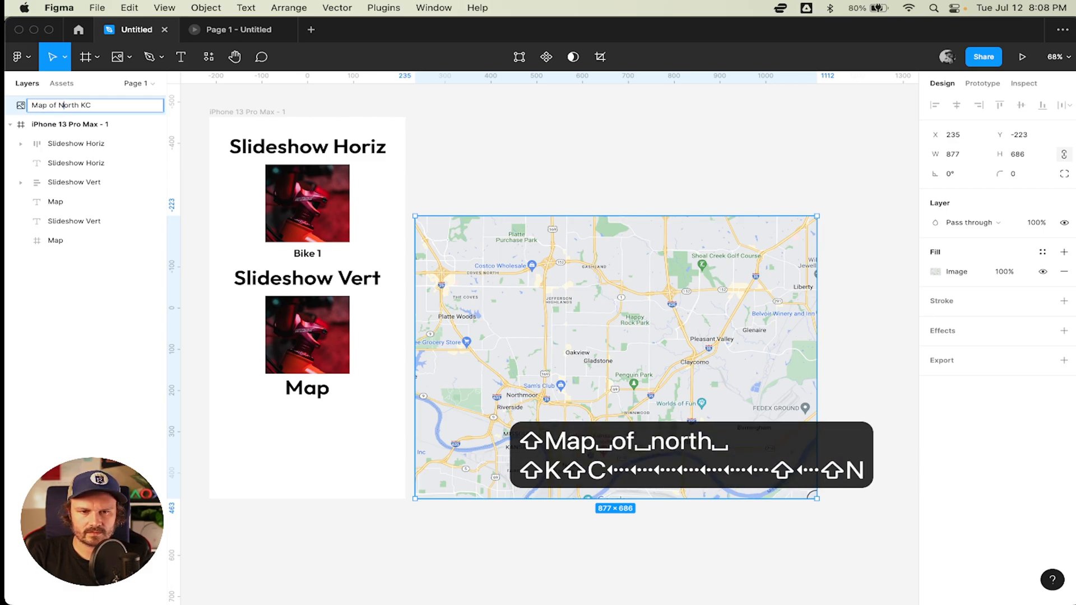
key("Return")
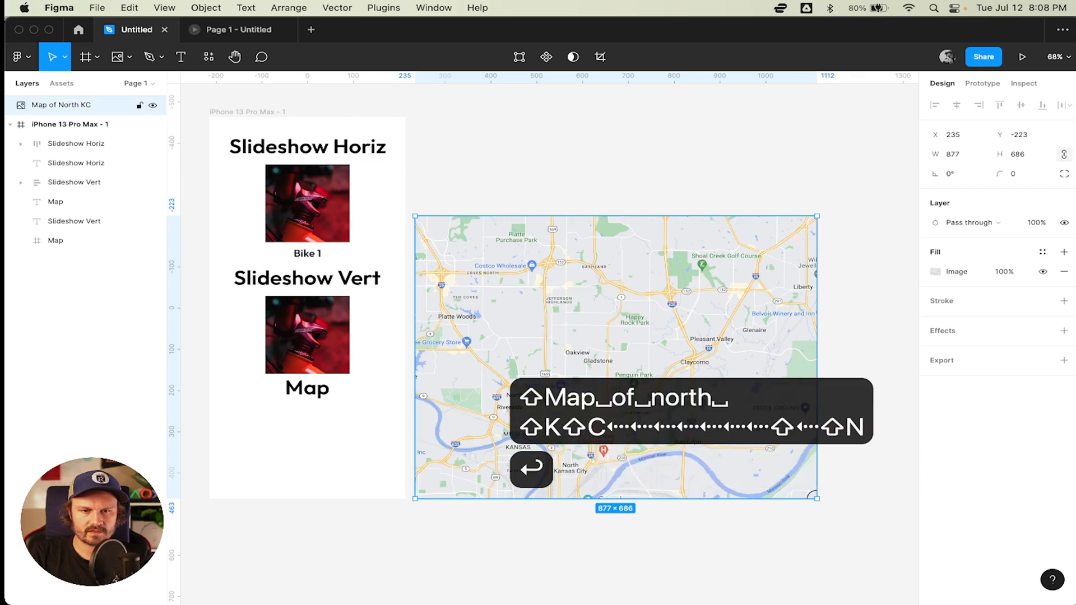
Shift the map image slightly away from the phone frame and nest its layer inside the Map frame.
left_click(57, 240)
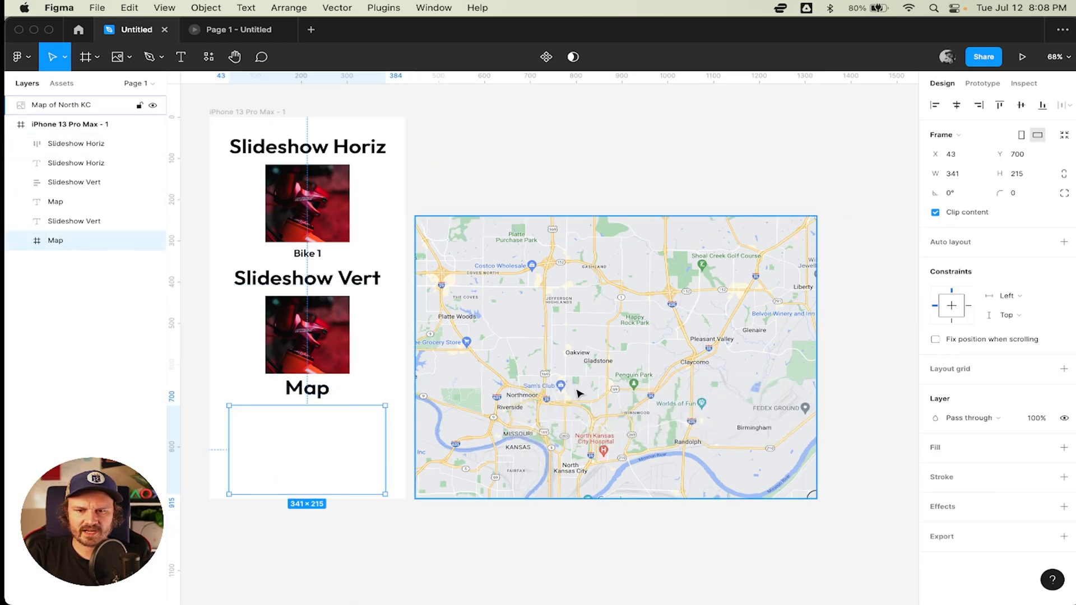
left_click_drag(619, 336, 645, 314)
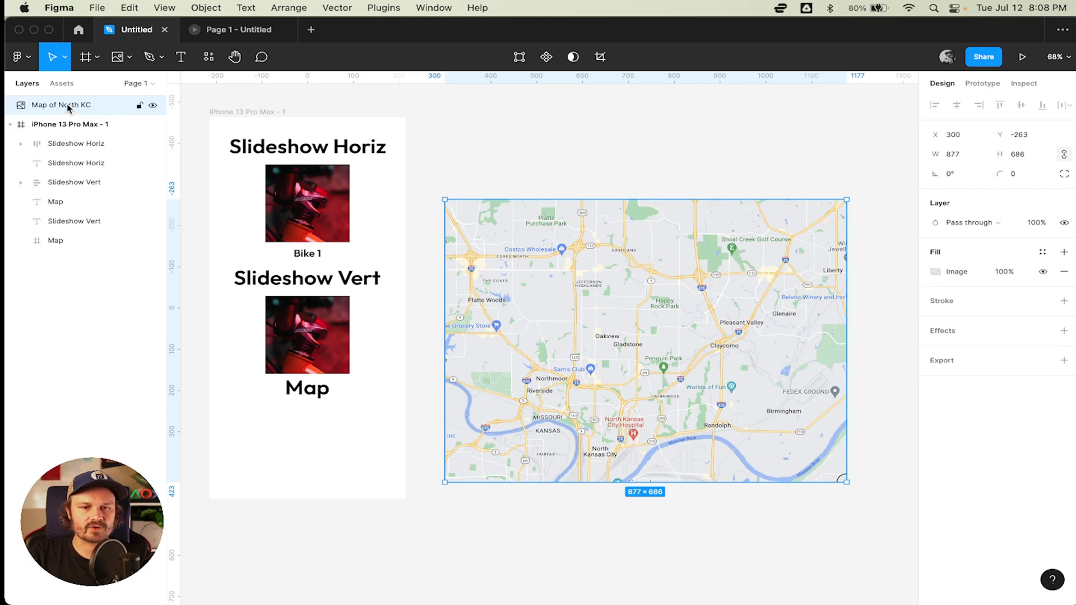
left_click_drag(69, 102, 63, 245)
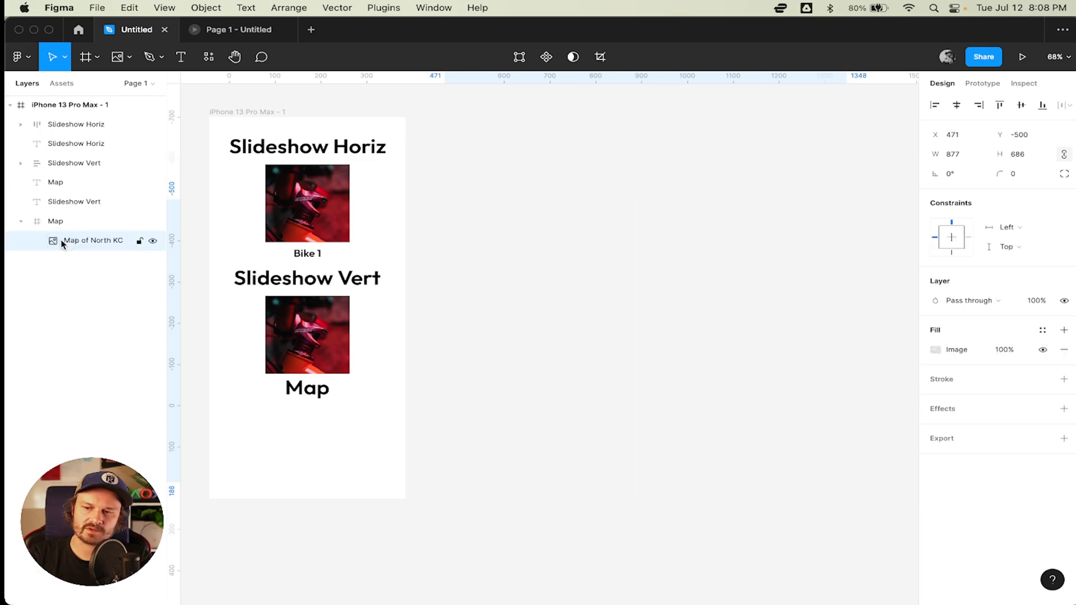
left_click(346, 426)
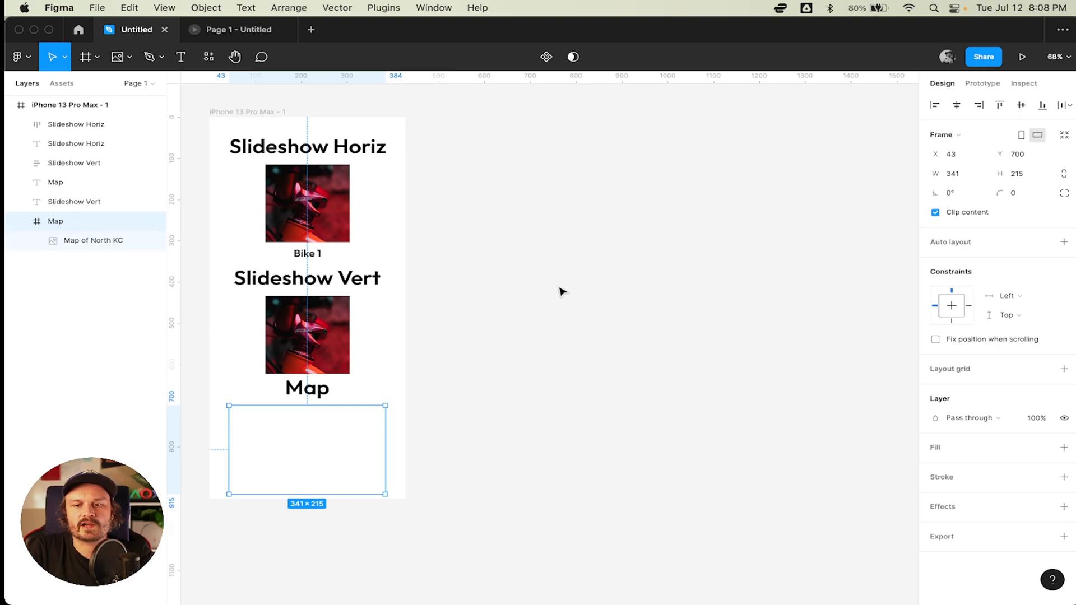
Move the Map of North KC image over the Map frame's area on the phone screen and nest its layer inside that frame again.
left_click(98, 241)
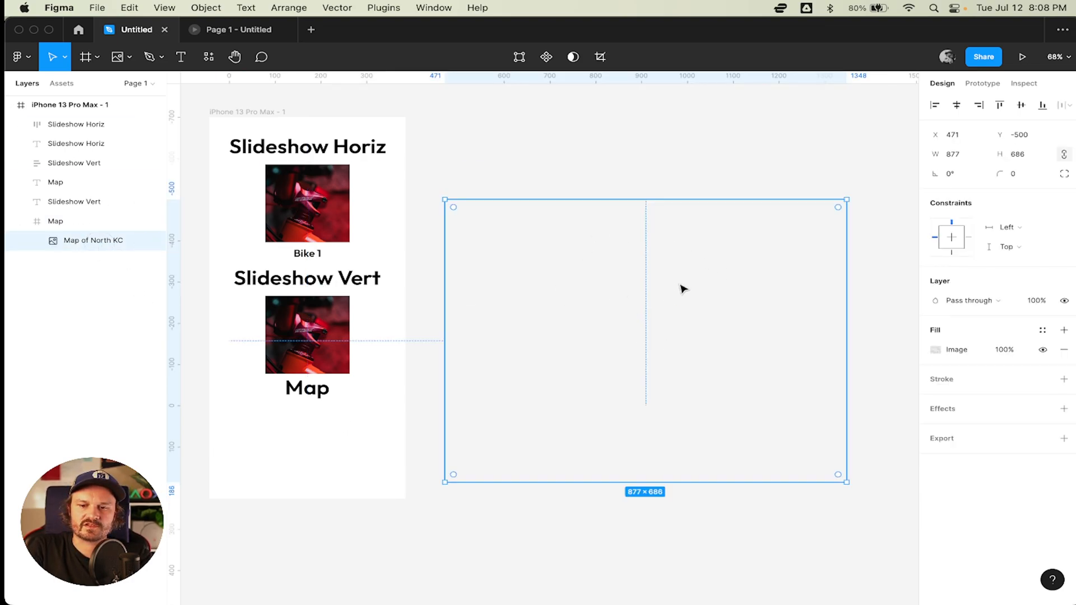
left_click_drag(708, 284, 351, 422)
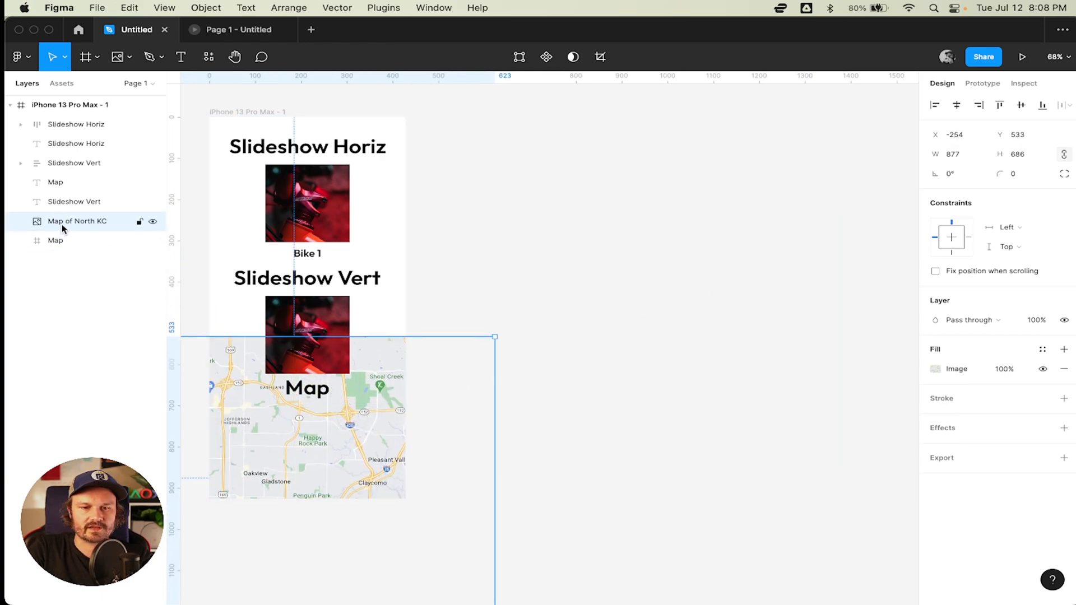
left_click_drag(62, 224, 54, 241)
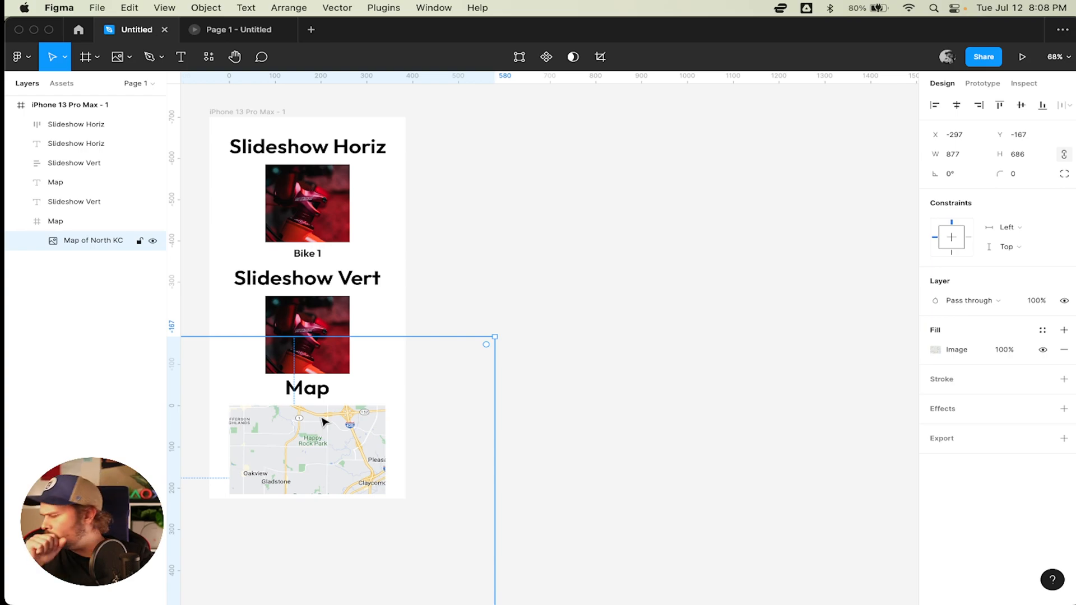
Centre the Map of North KC image horizontally and vertically within the Map frame.
scroll(413, 381, "left", 5)
scroll(414, 381, "down", 2)
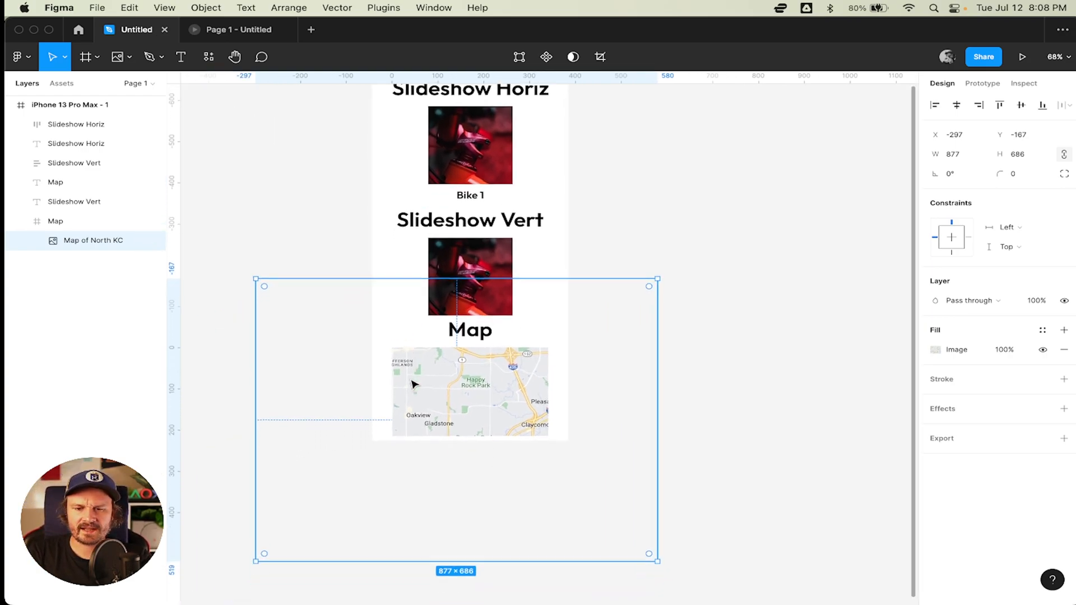
scroll(414, 385, "right", 2)
scroll(413, 385, "up", 1)
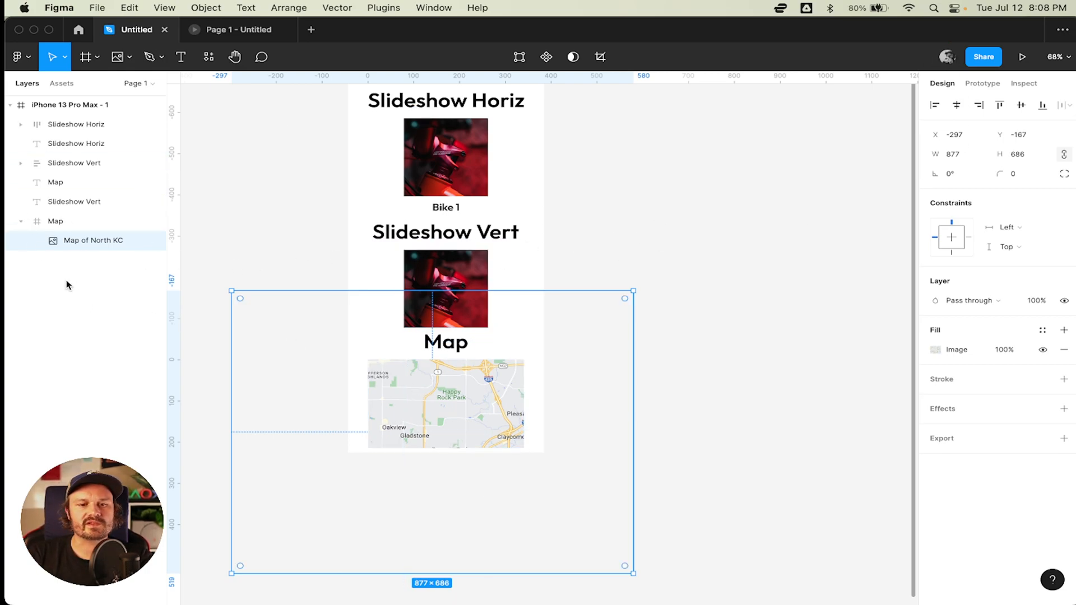
left_click(957, 107)
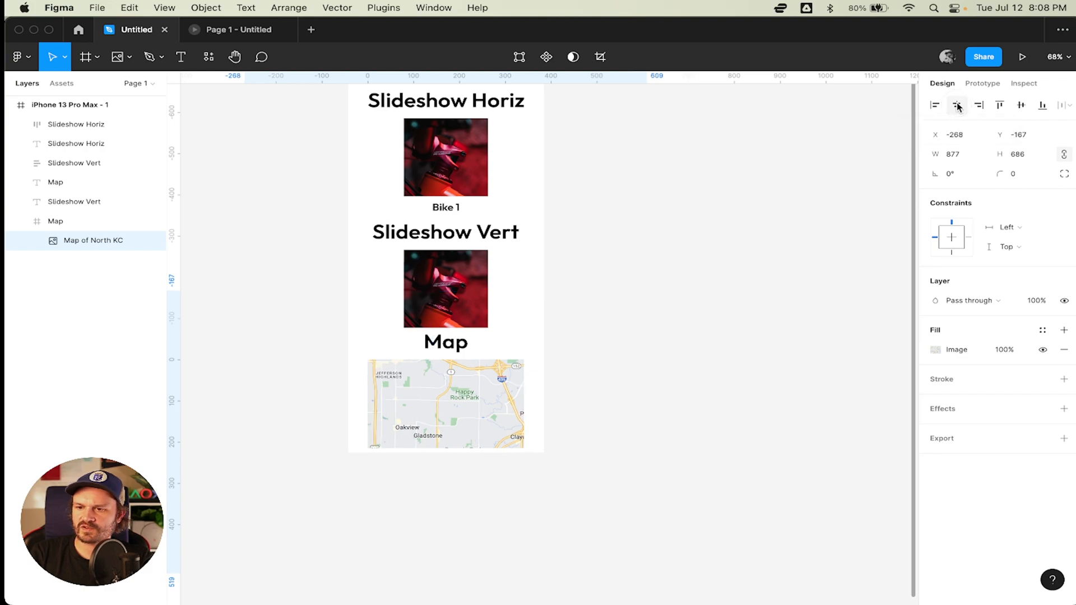
left_click(1020, 106)
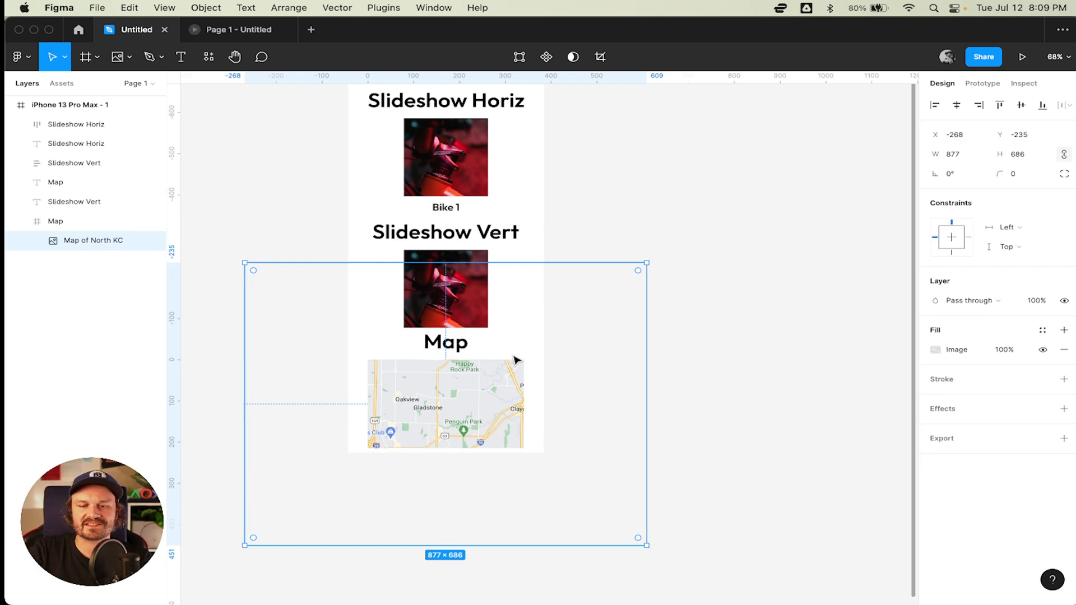
Set the Map frame's overflow scrolling to Horizontal and vertical scrolling, and clear the selection.
left_click(720, 318)
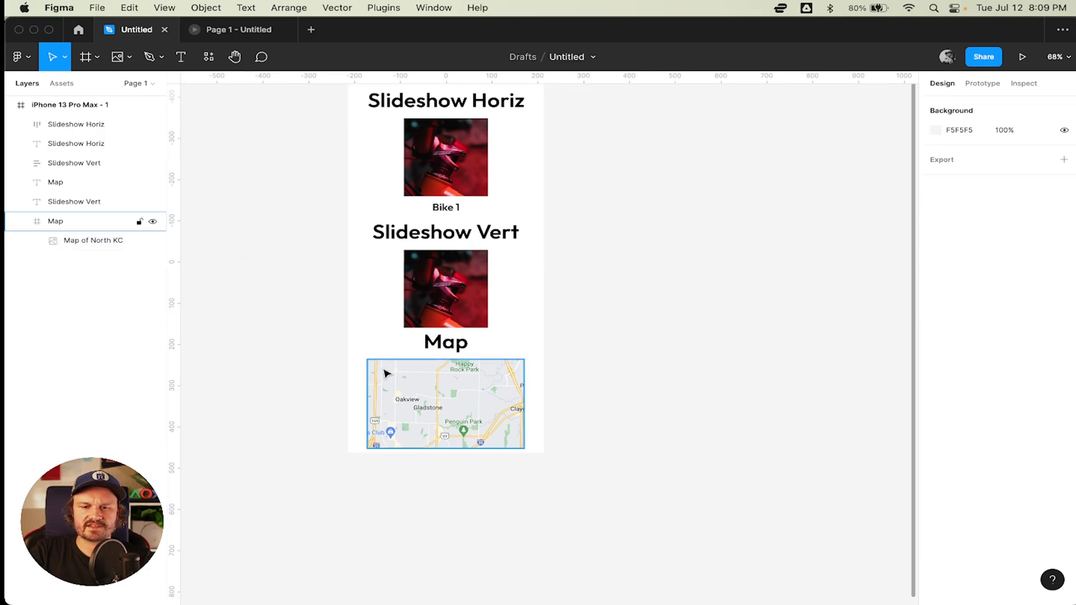
left_click(383, 395)
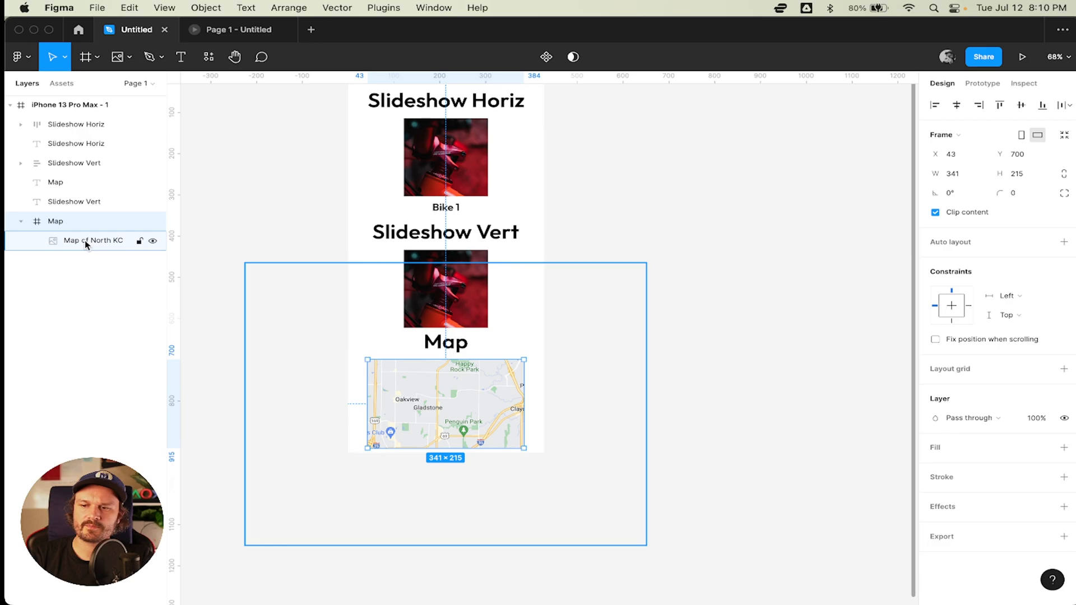
left_click(987, 82)
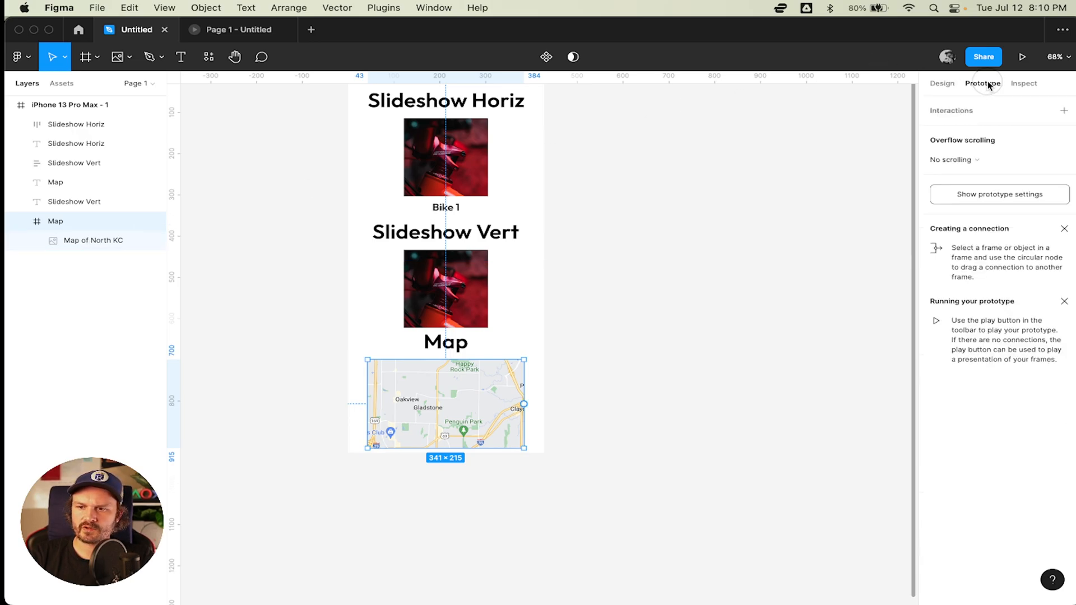
left_click(980, 161)
left_click(982, 161)
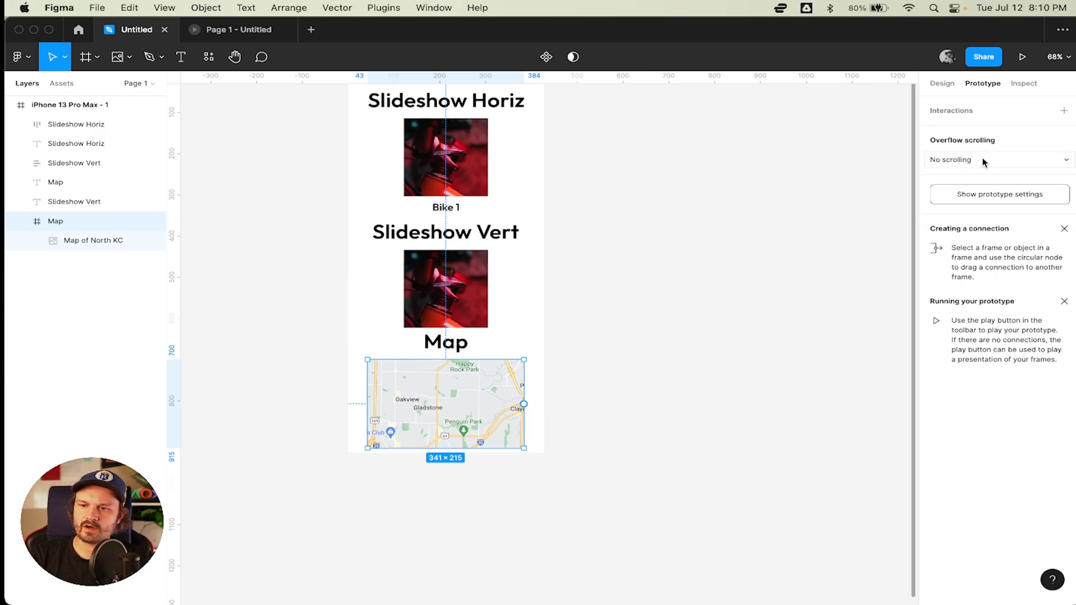
left_click(987, 162)
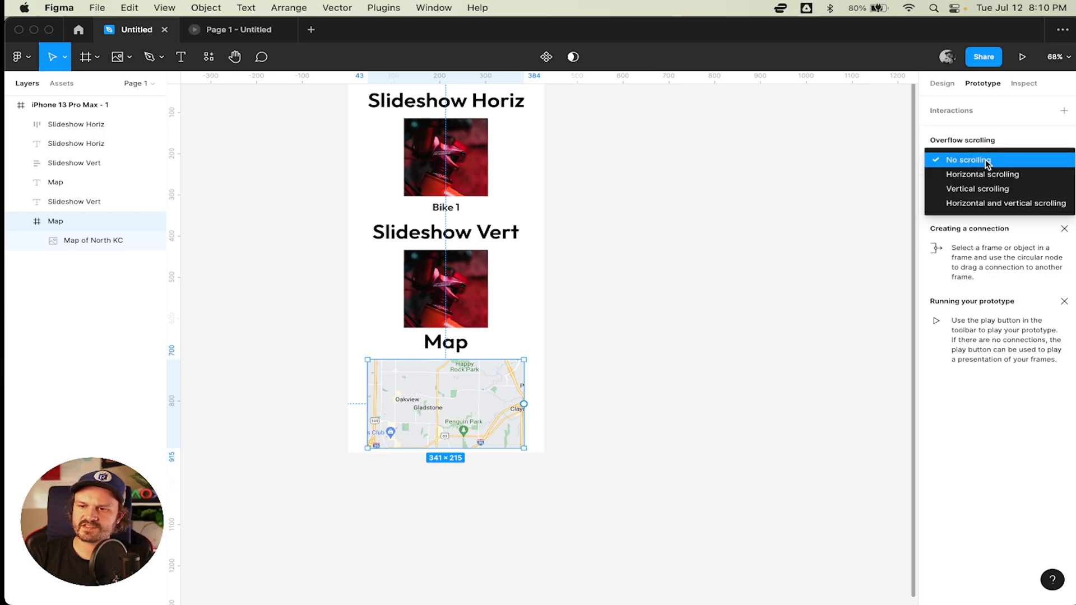
left_click(987, 204)
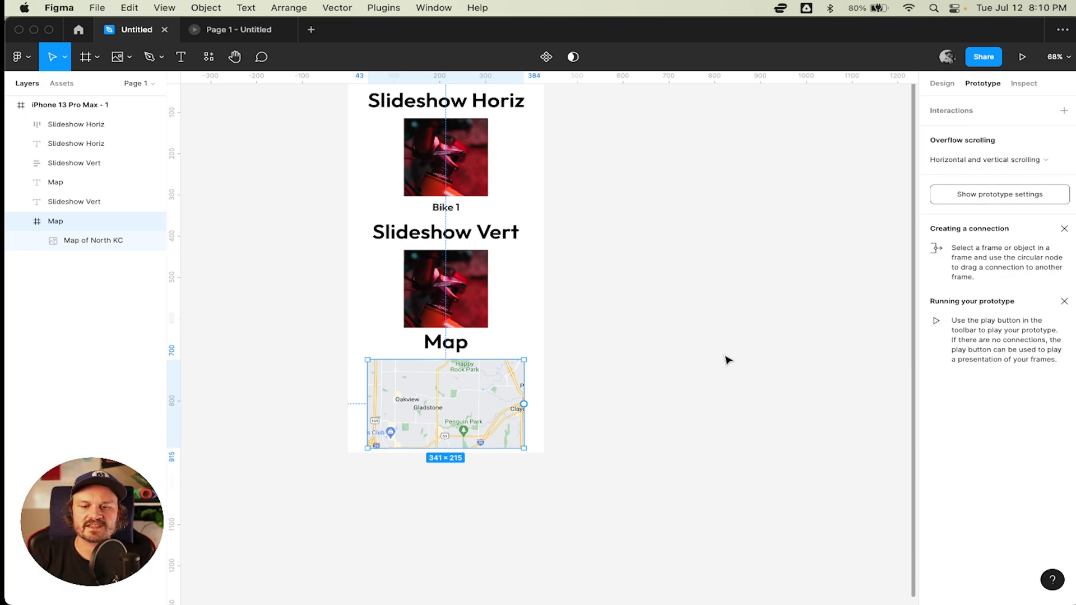
key("shift+e")
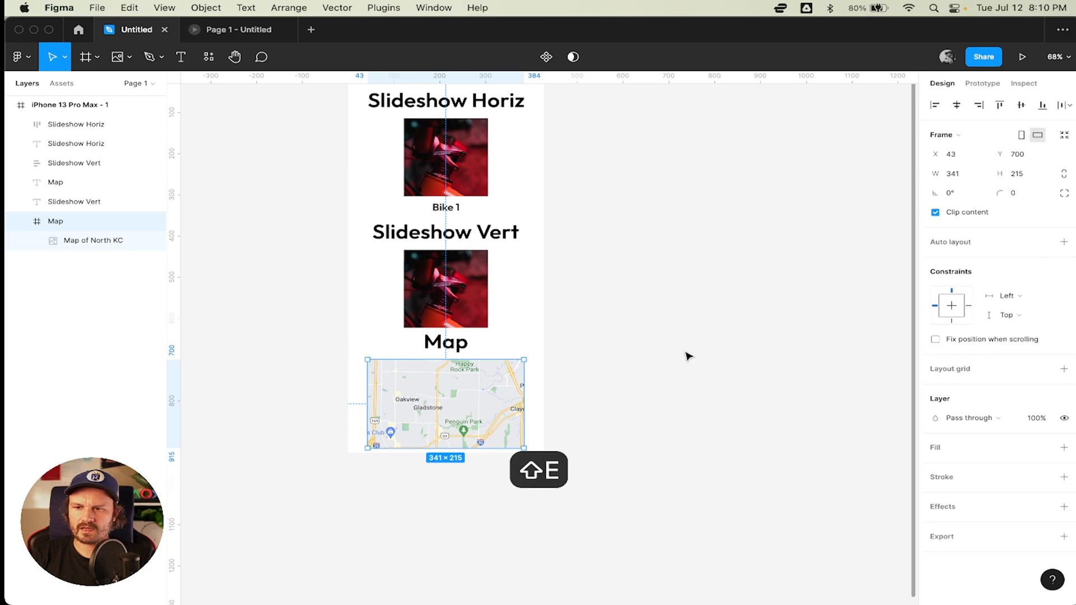
left_click(635, 335)
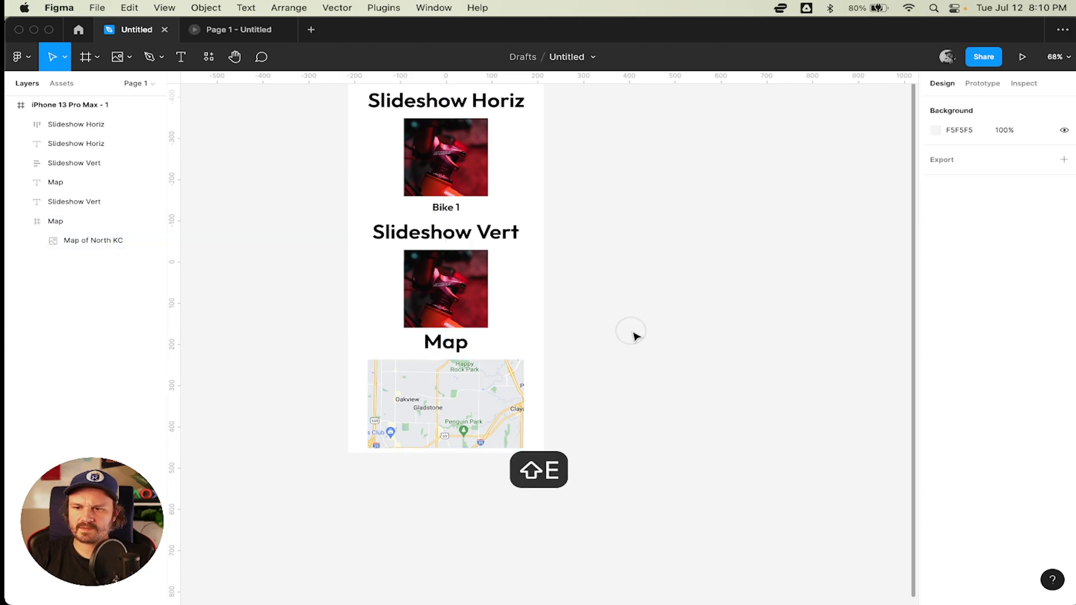
Switch to the running Page 1 prototype and pan the map inside the Map frame to test its scrolling.
left_click(245, 34)
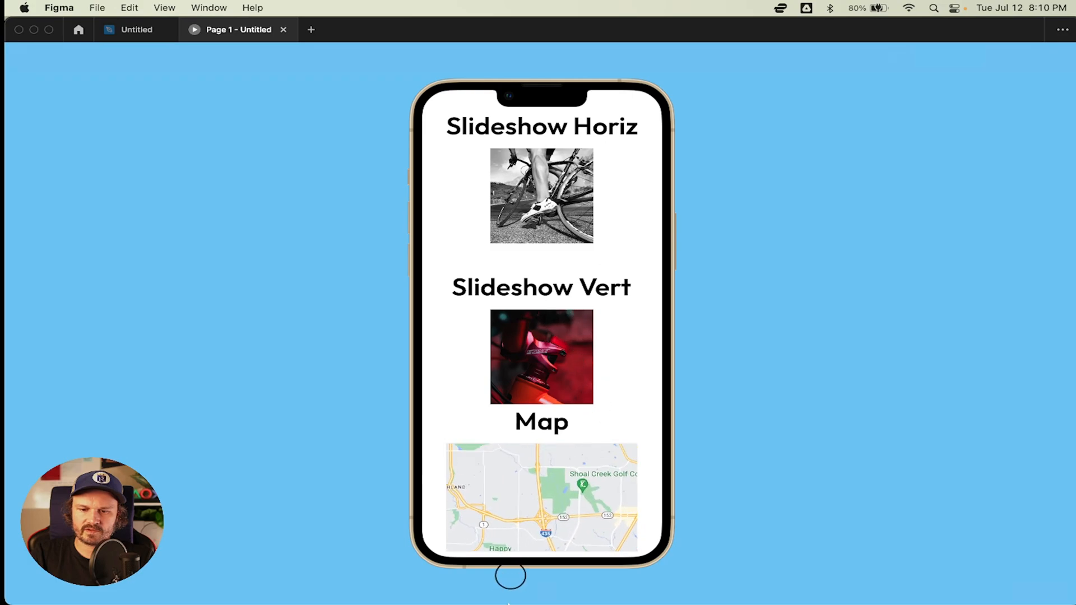
left_click_drag(545, 483, 552, 458)
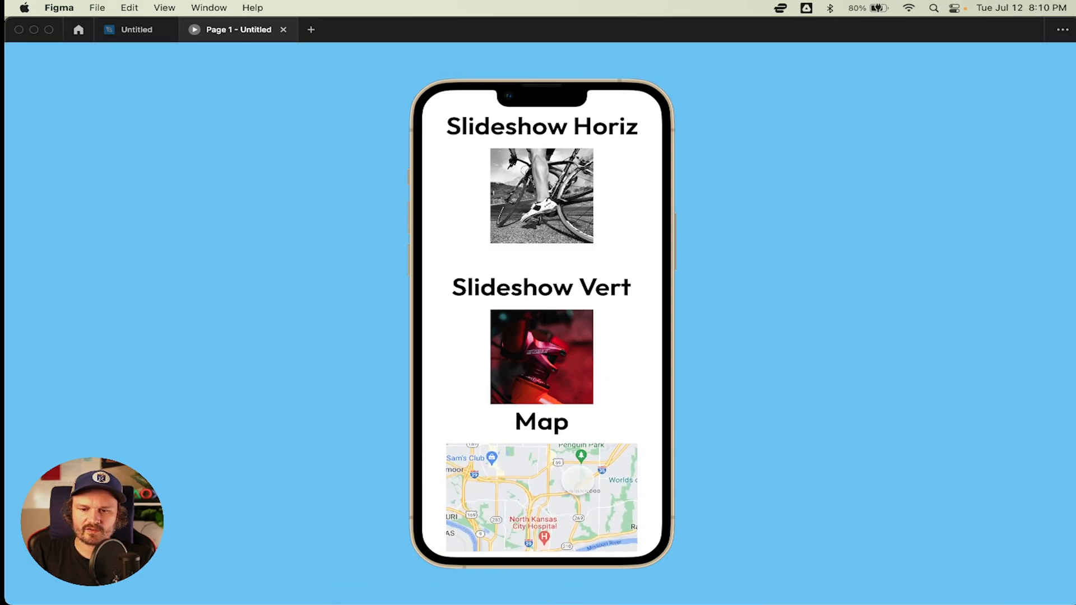